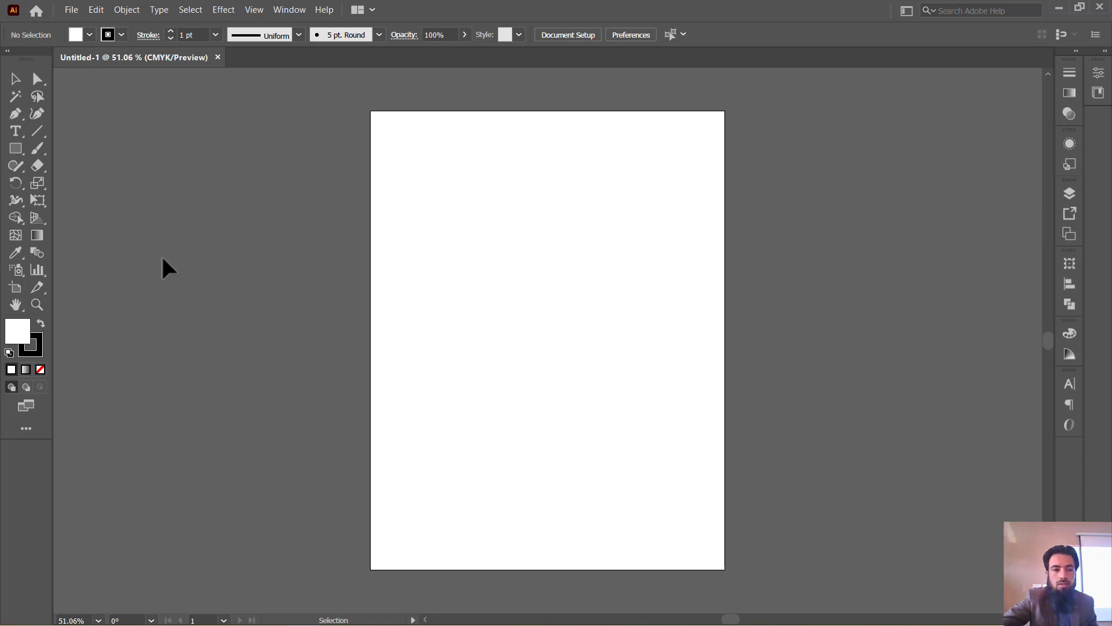
- Draw a square near the upper-left of the artboard with the Rectangle tool
{"action": "left_click", "coordinate": [16, 150]}
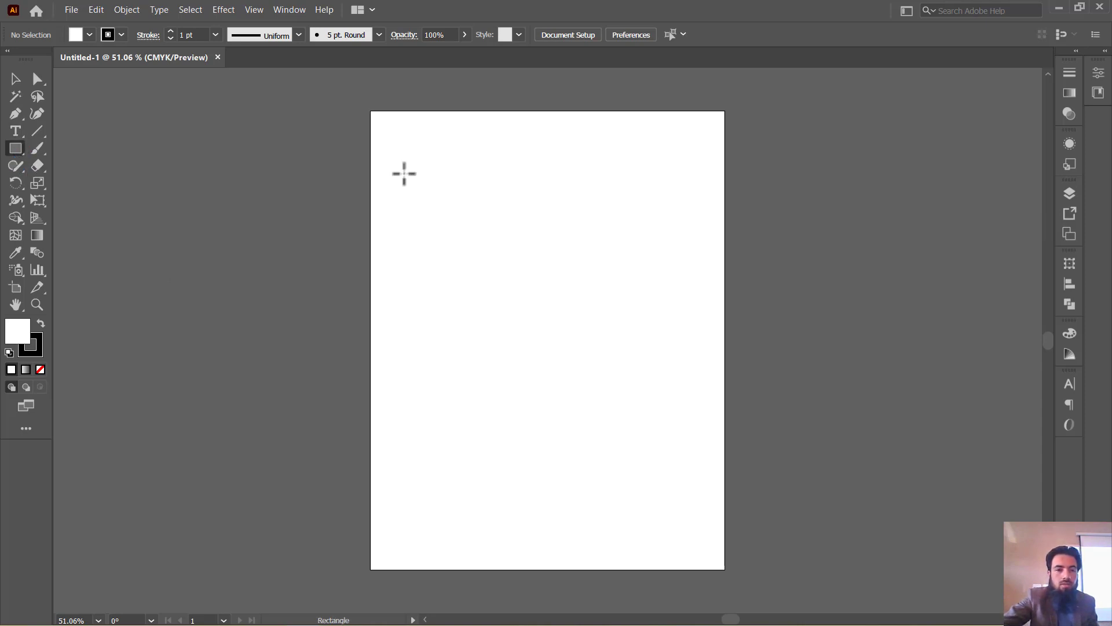
{"action": "left_click_drag", "start_coordinate": [417, 156], "coordinate": [519, 259]}
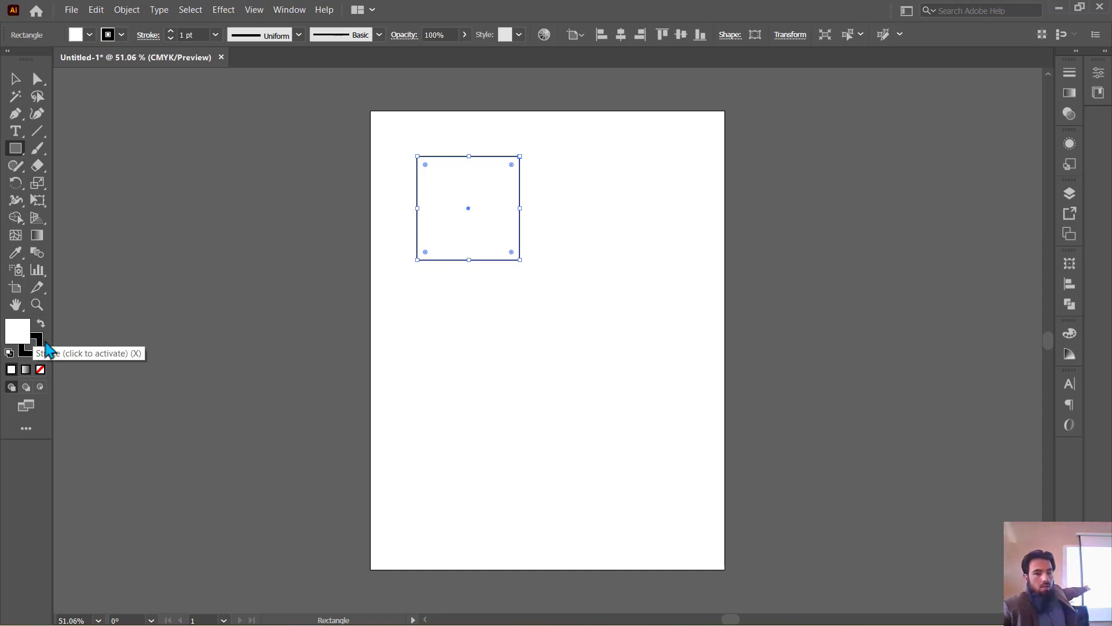
- Make the stroke active and choose pink for the square's border in the Color Picker
{"action": "left_click", "coordinate": [36, 350]}
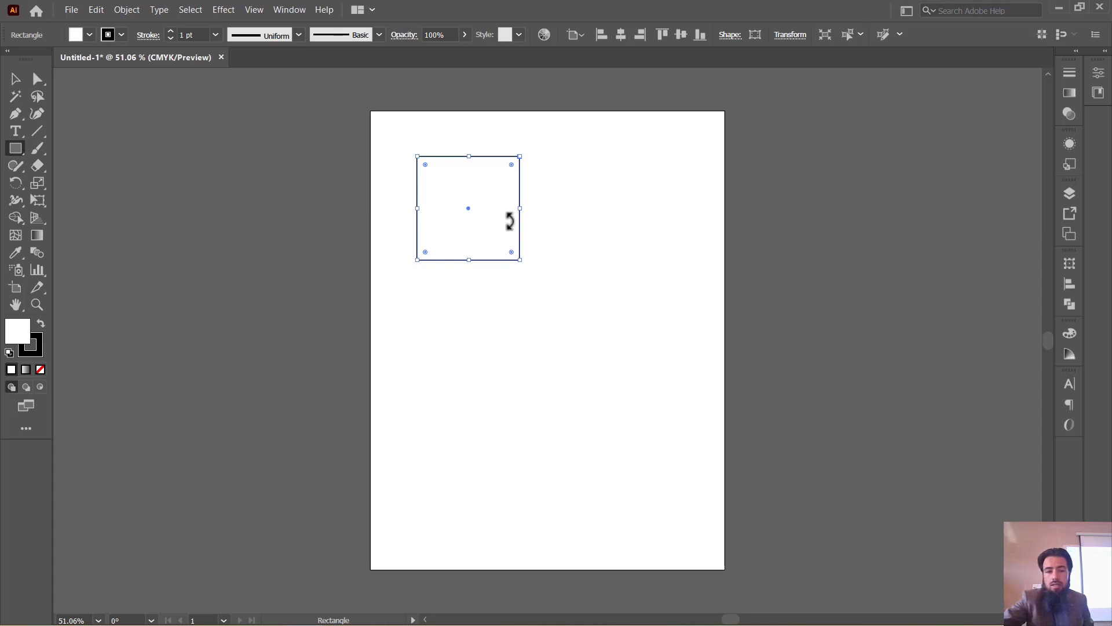
{"action": "left_click", "coordinate": [24, 338]}
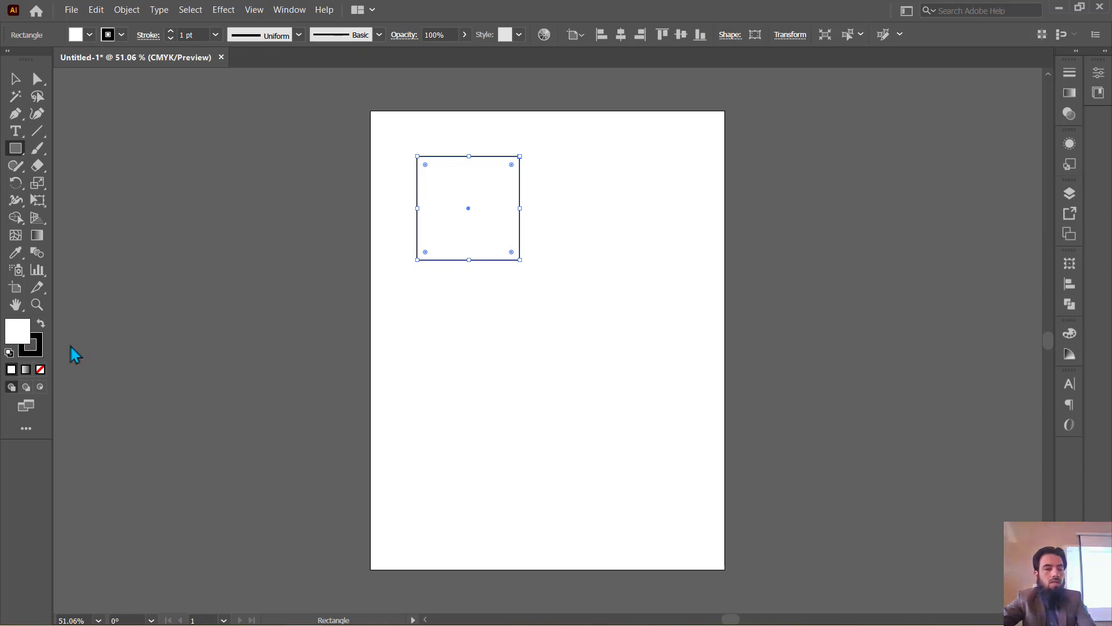
{"action": "left_click", "coordinate": [42, 349]}
{"action": "left_click", "coordinate": [20, 338]}
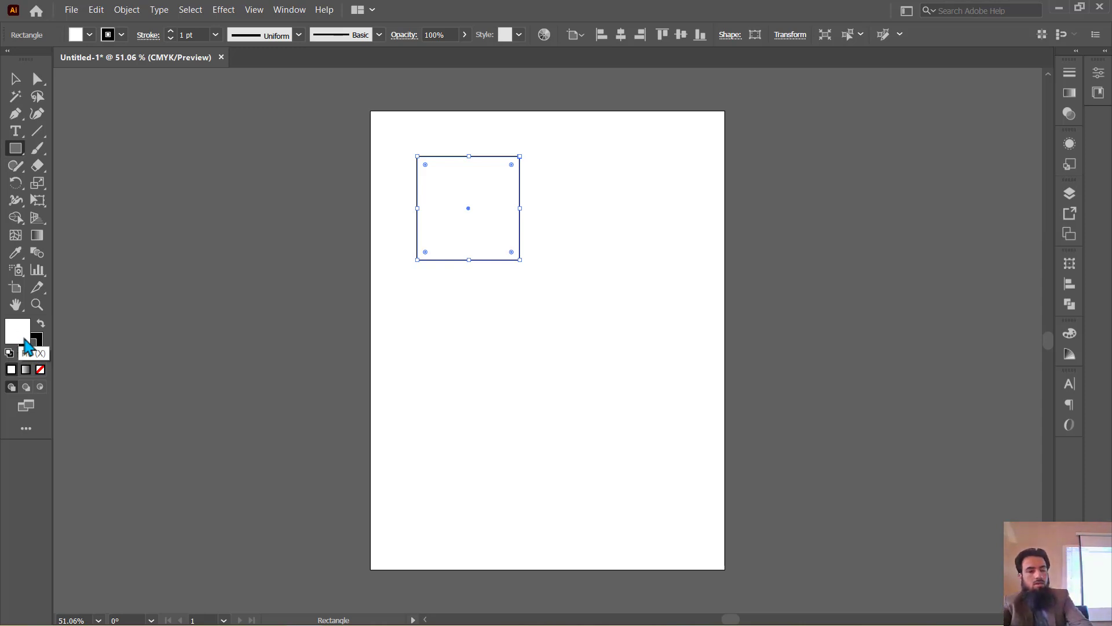
{"action": "left_click", "coordinate": [35, 346]}
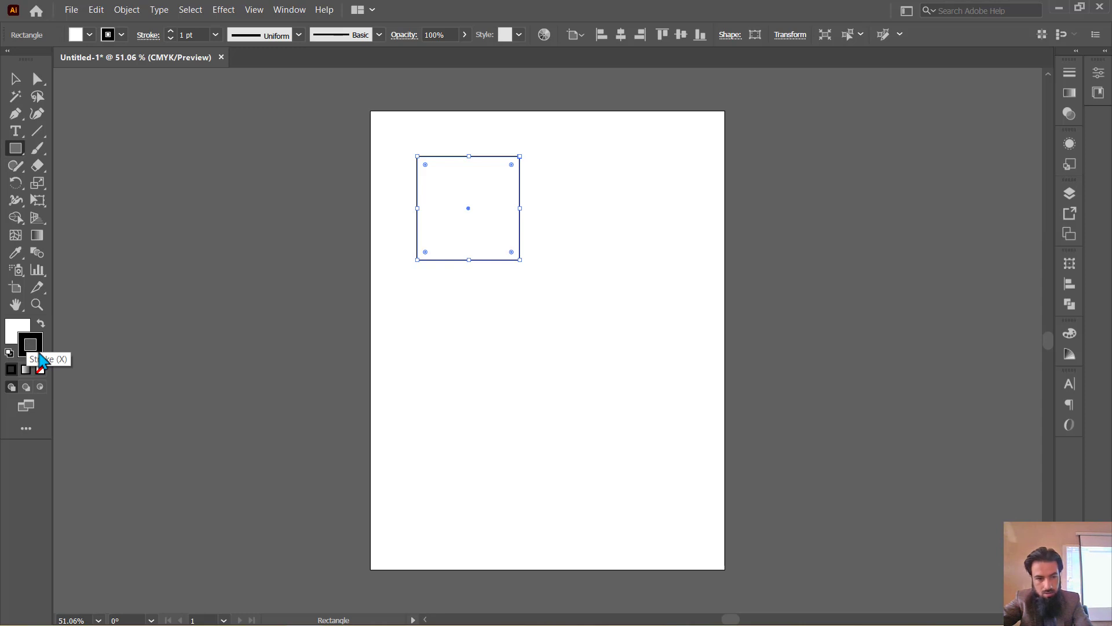
{"action": "key", "text": "x"}
{"action": "left_click", "coordinate": [37, 350]}
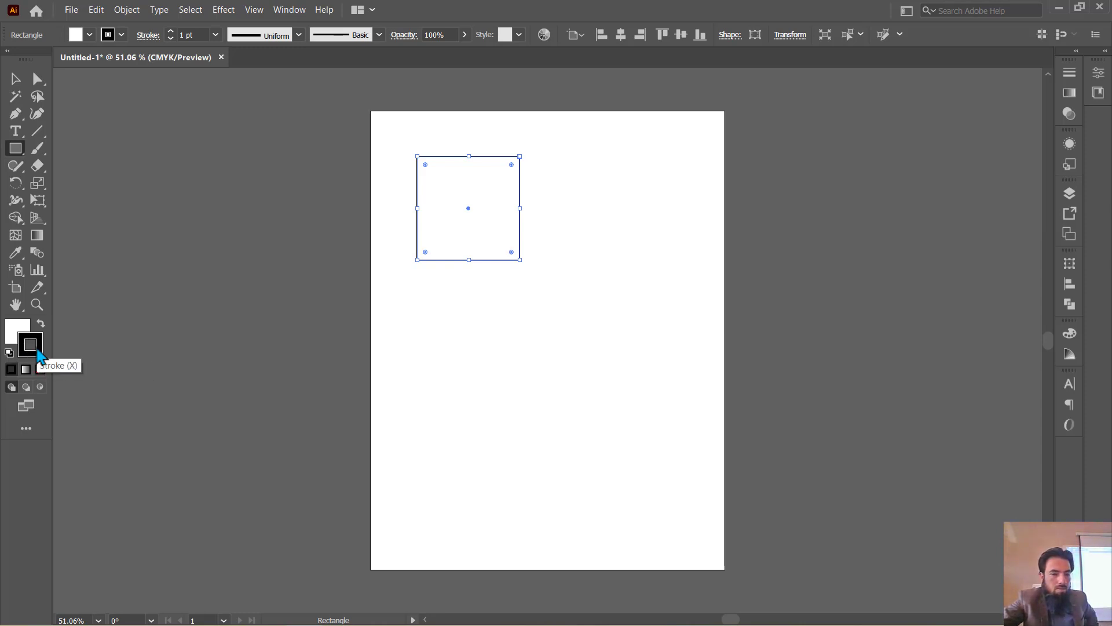
{"action": "double_click", "coordinate": [36, 350]}
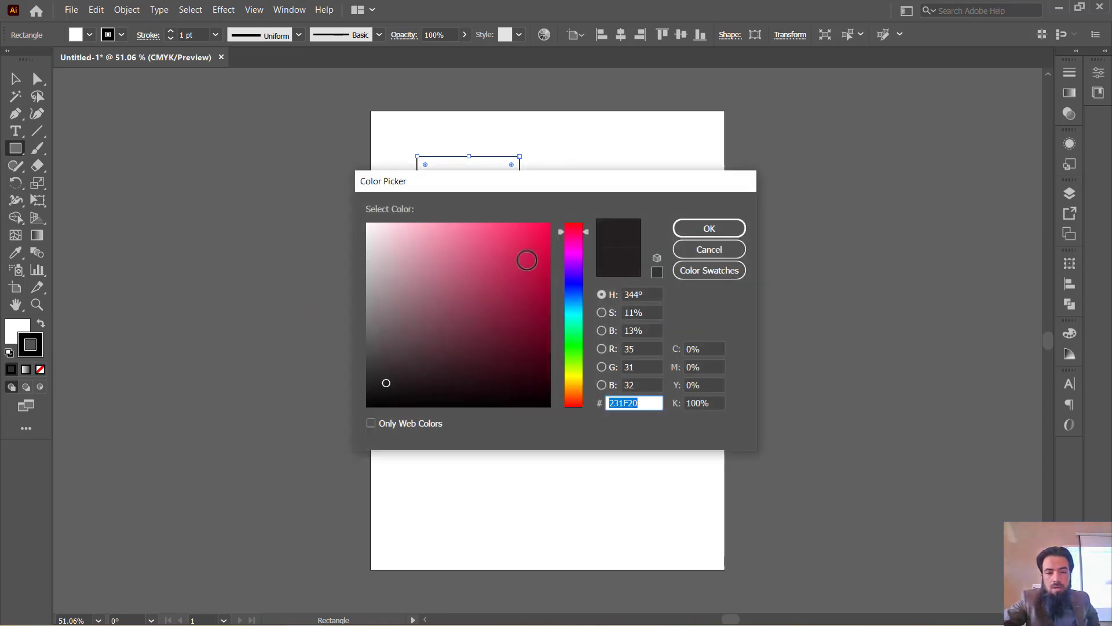
{"action": "left_click", "coordinate": [528, 254]}
{"action": "left_click", "coordinate": [705, 230]}
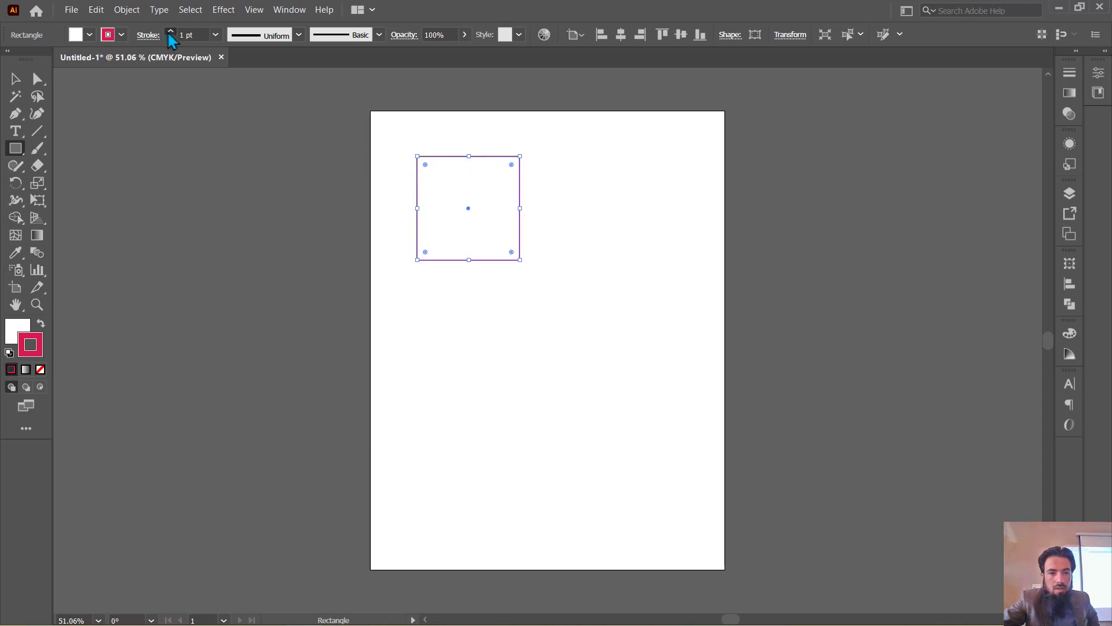
- Raise the stroke weight to 11 pt, then eyedropper the pasteboard grey onto the square
{"action": "left_click", "coordinate": [170, 31], "text": "shift"}
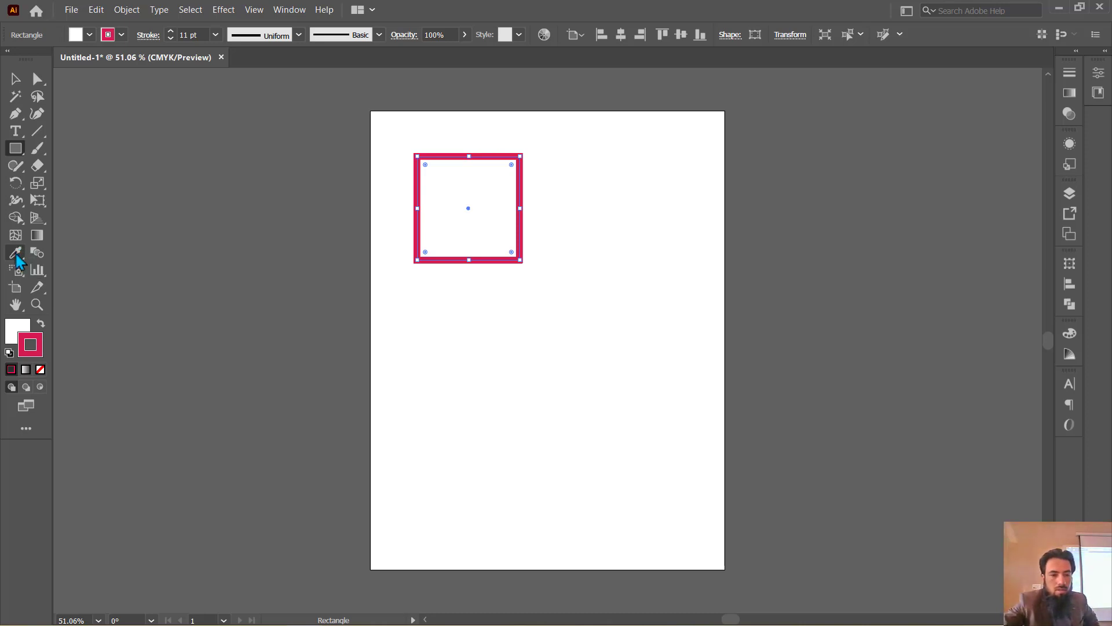
{"action": "left_click", "coordinate": [16, 254]}
{"action": "left_click", "coordinate": [277, 218]}
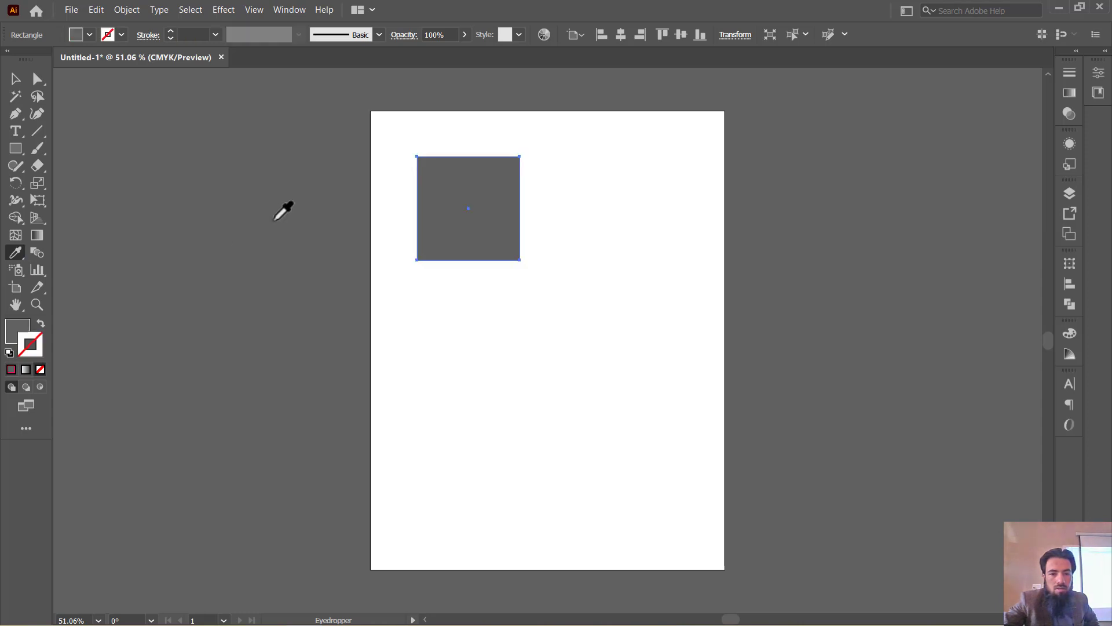
- Undo the grey sampling and make the 11 pt border pasteboard grey, then deselect
{"action": "key", "text": "ctrl+z"}
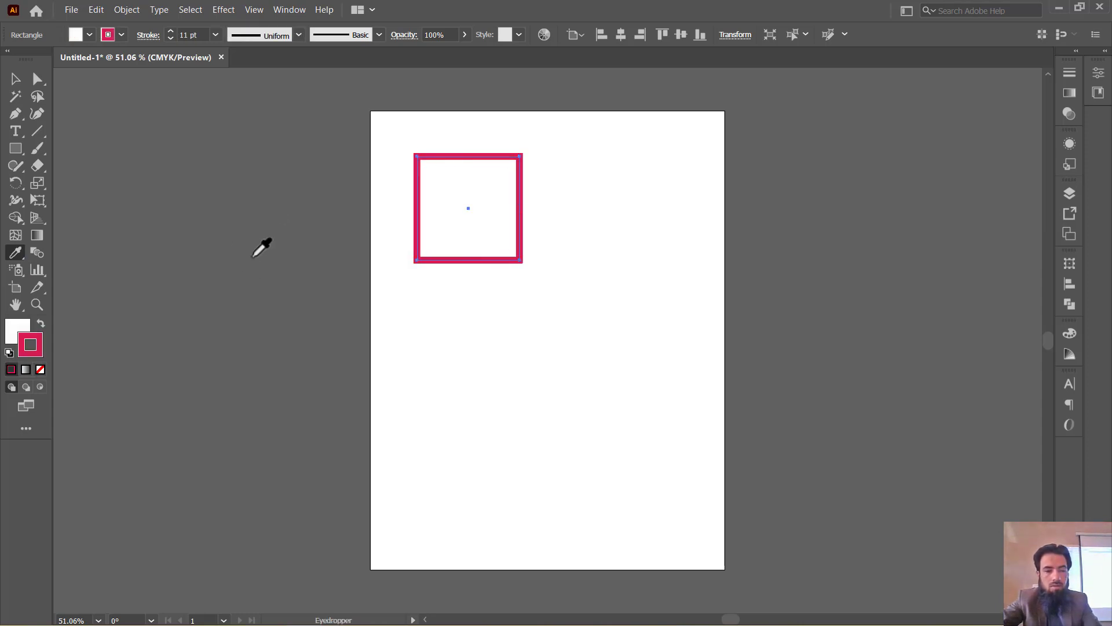
{"action": "left_click", "coordinate": [254, 257], "text": "shift"}
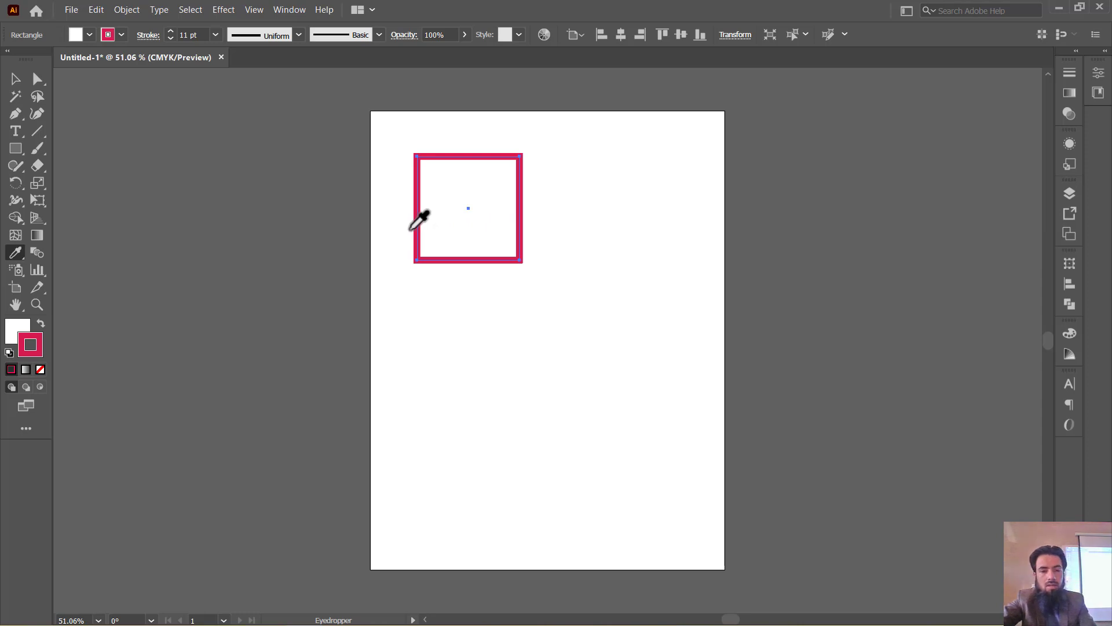
{"action": "left_click", "coordinate": [761, 200]}
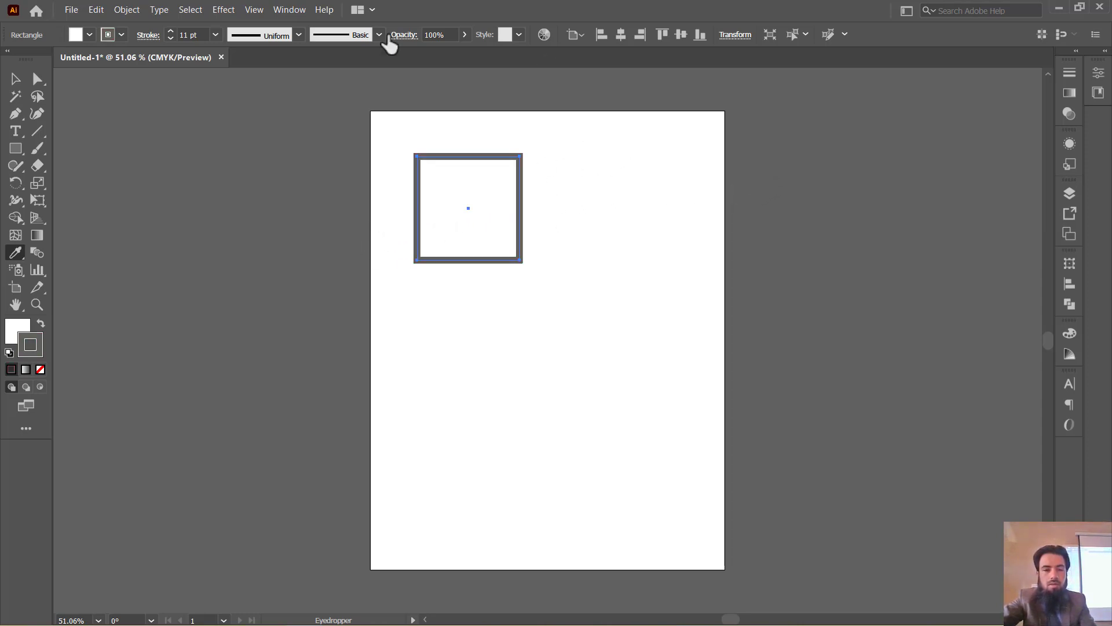
{"action": "left_click", "coordinate": [24, 84]}
{"action": "left_click", "coordinate": [142, 192]}
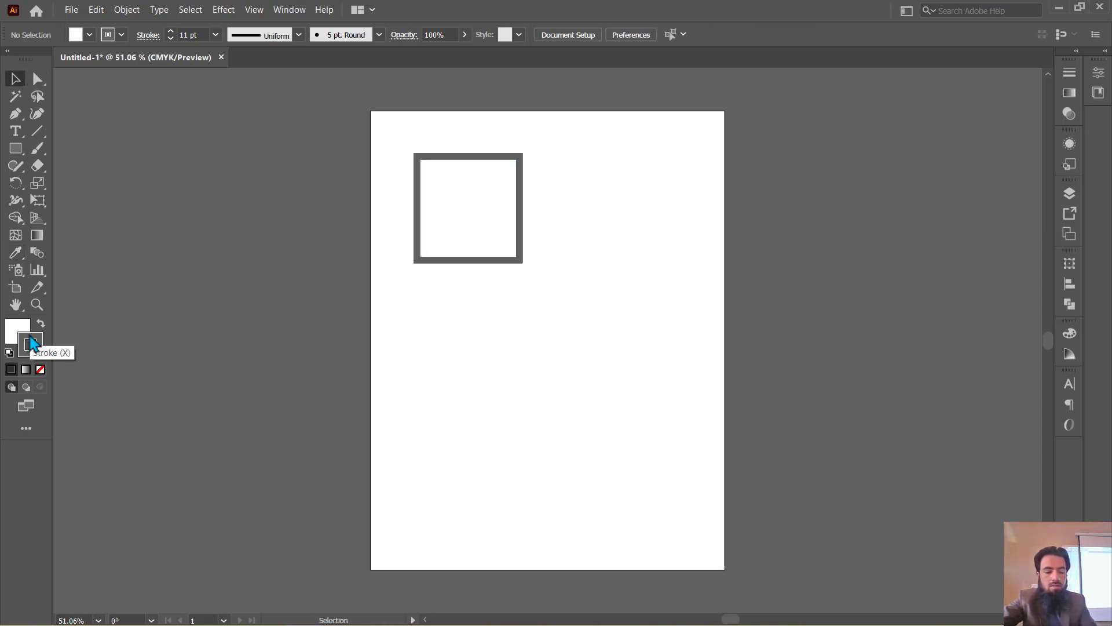
- Make the fill active and bring up its Color Picker
{"action": "left_click", "coordinate": [8, 333]}
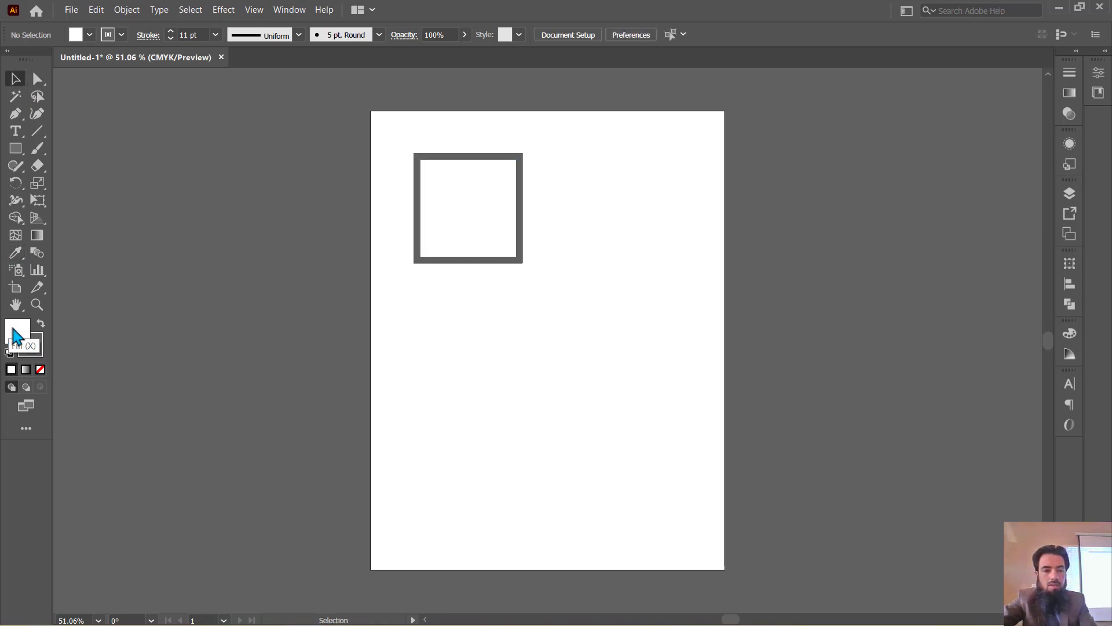
{"action": "left_click", "coordinate": [17, 332]}
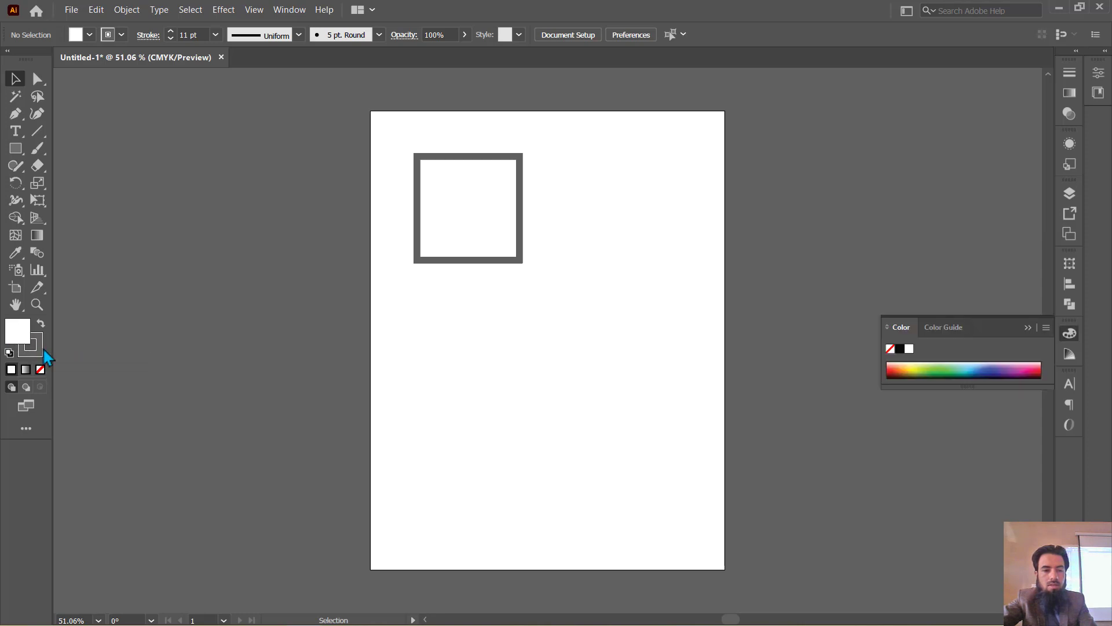
{"action": "double_click", "coordinate": [17, 332]}
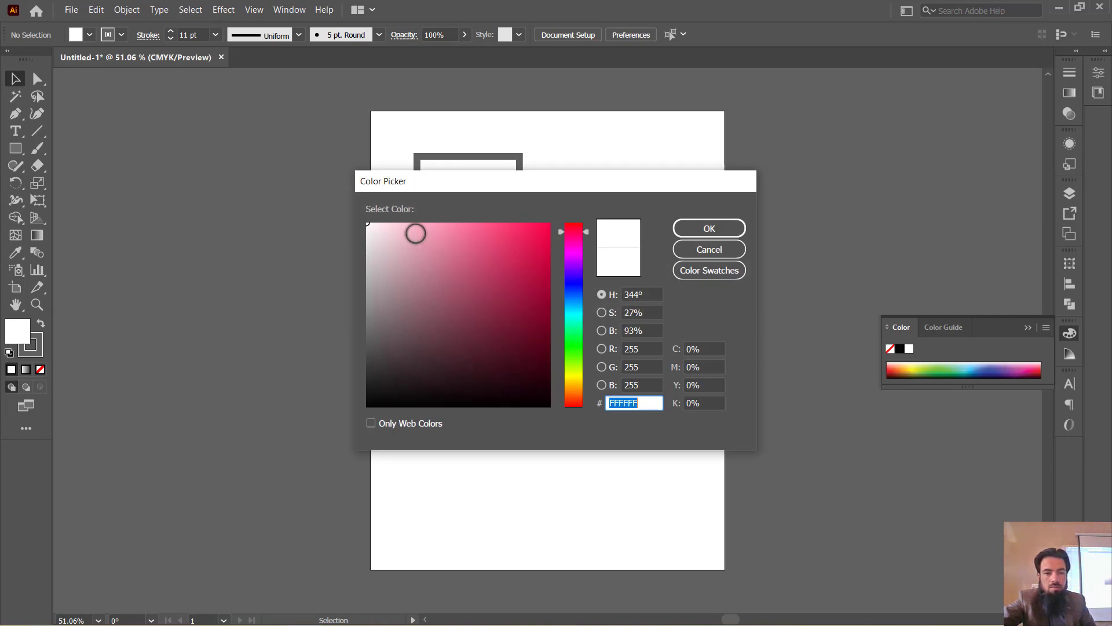
- Preview bright pink, magenta, white and grey shades, ending on muted purple 7F657F
{"action": "mouse_move", "coordinate": [417, 231]}
{"action": "left_mouse_down"}
{"action": "mouse_move", "coordinate": [541, 217]}
{"action": "mouse_move", "coordinate": [586, 236]}
{"action": "left_mouse_up"}
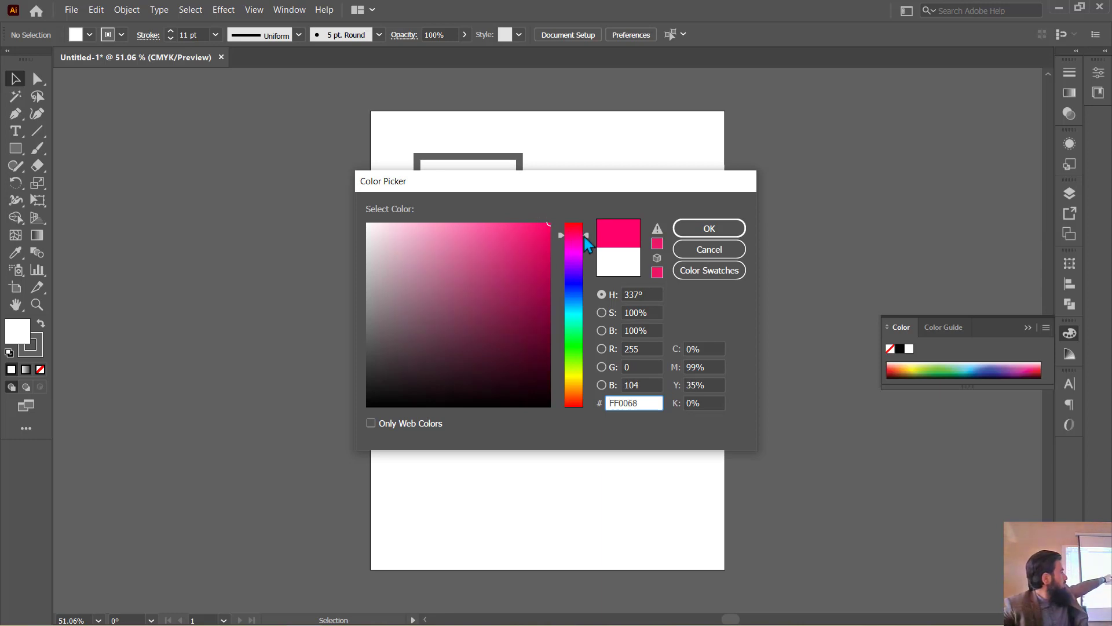
{"action": "mouse_move", "coordinate": [584, 236]}
{"action": "left_mouse_down"}
{"action": "mouse_move", "coordinate": [603, 374]}
{"action": "mouse_move", "coordinate": [585, 255]}
{"action": "left_mouse_up"}
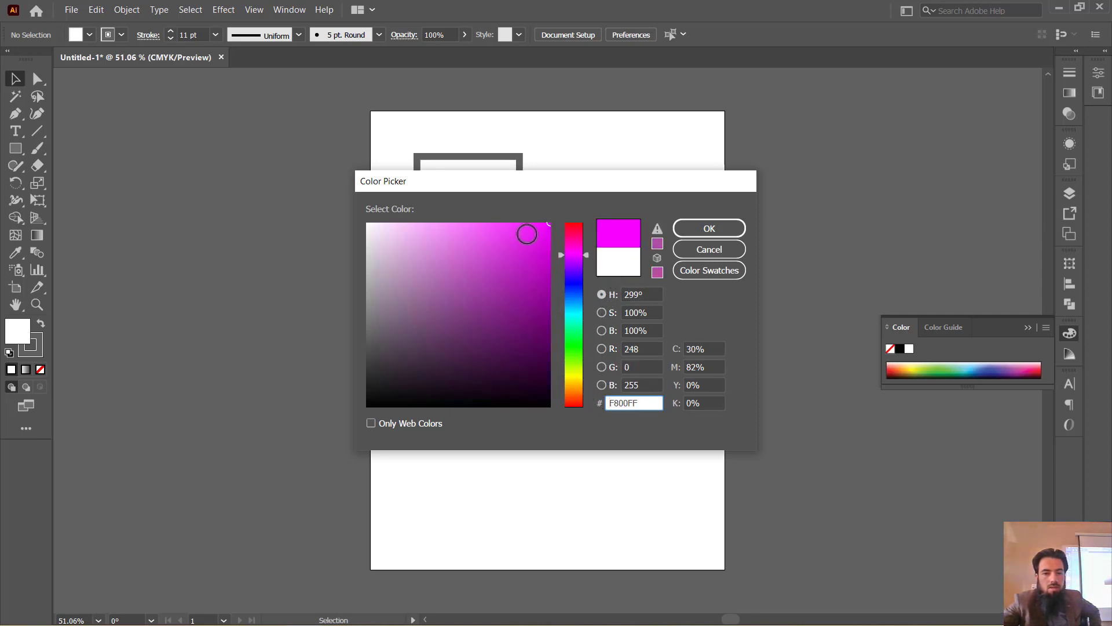
{"action": "mouse_move", "coordinate": [527, 234]}
{"action": "left_mouse_down"}
{"action": "mouse_move", "coordinate": [377, 216]}
{"action": "mouse_move", "coordinate": [563, 205]}
{"action": "left_mouse_up"}
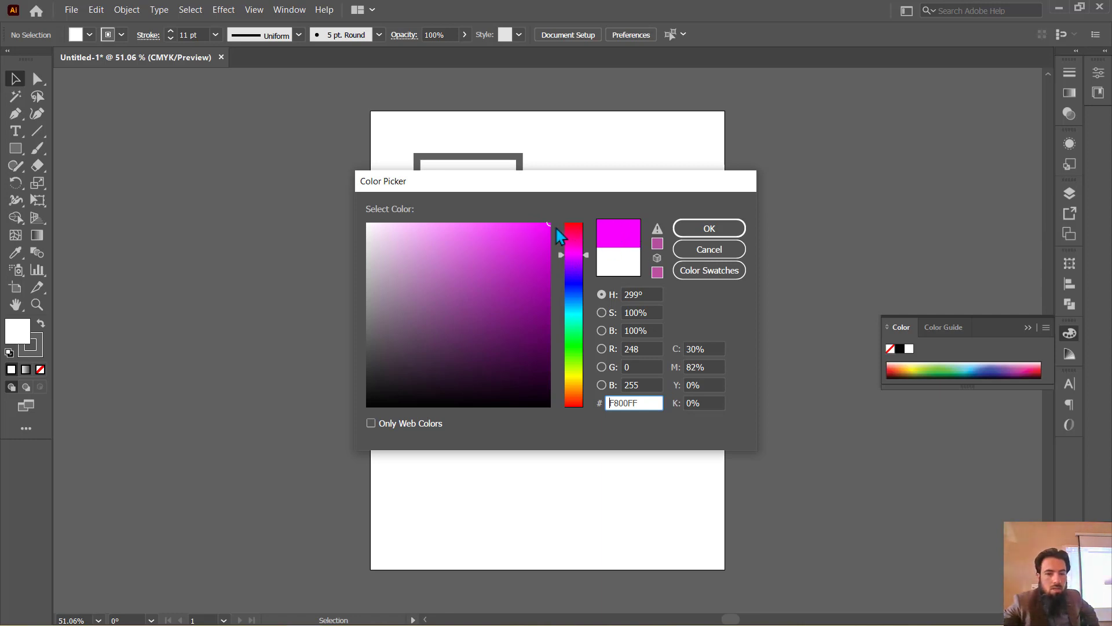
{"action": "left_click_drag", "start_coordinate": [549, 225], "coordinate": [554, 223]}
{"action": "left_click_drag", "start_coordinate": [556, 219], "coordinate": [572, 400]}
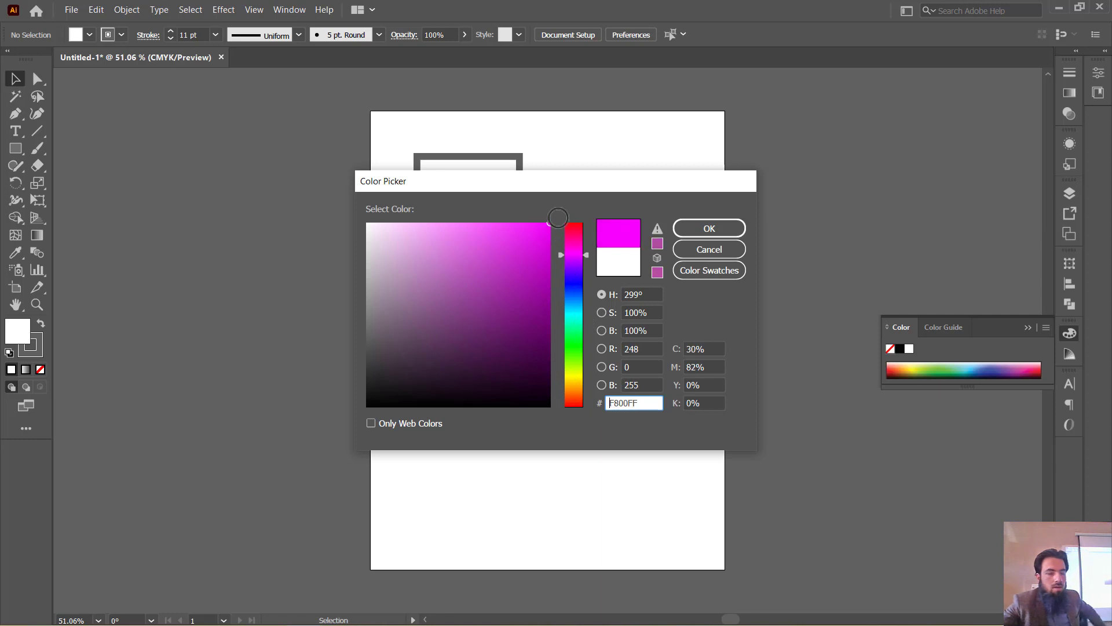
{"action": "mouse_move", "coordinate": [572, 401]}
{"action": "left_mouse_down"}
{"action": "mouse_move", "coordinate": [517, 211]}
{"action": "mouse_move", "coordinate": [366, 215]}
{"action": "left_mouse_up"}
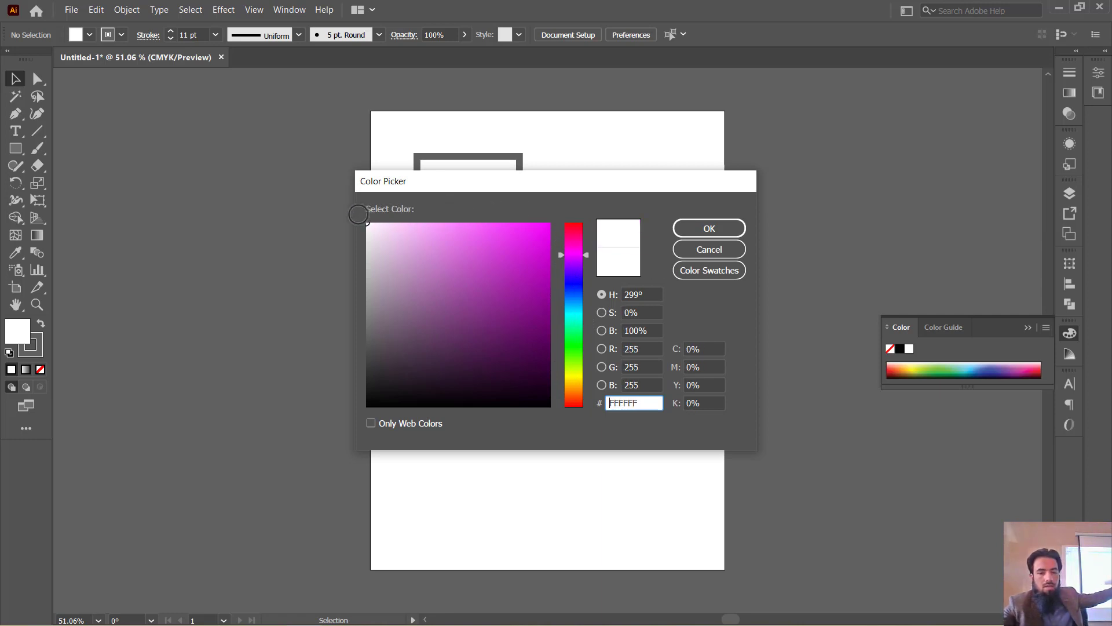
{"action": "mouse_move", "coordinate": [367, 223]}
{"action": "left_mouse_down"}
{"action": "mouse_move", "coordinate": [377, 397]}
{"action": "mouse_move", "coordinate": [375, 324]}
{"action": "left_mouse_up"}
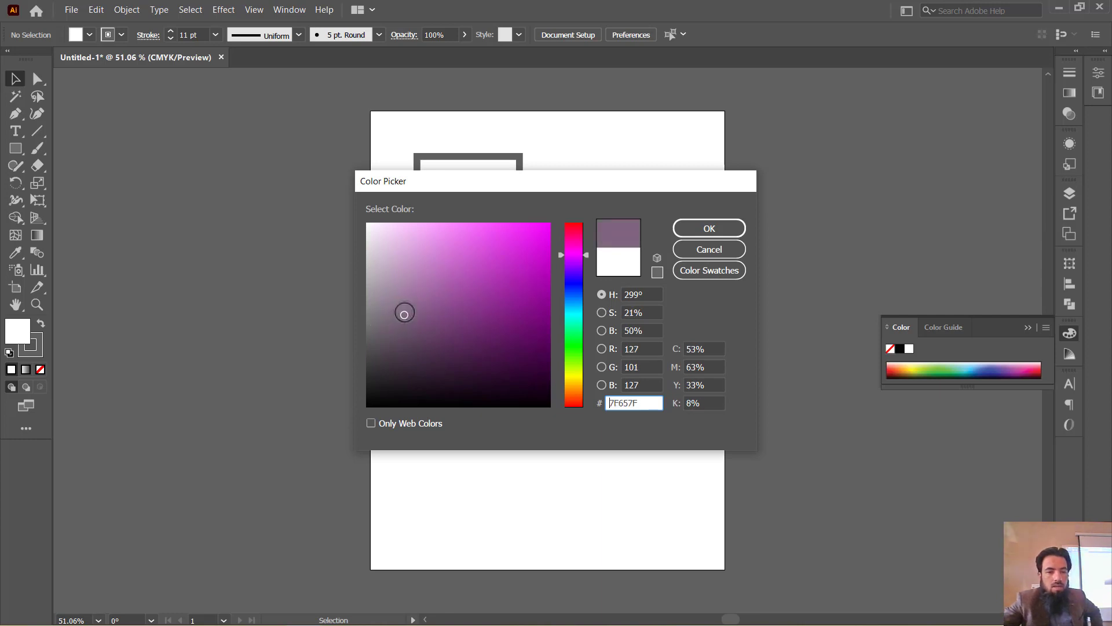
- Try out grey, blue-violet, dark blue, white and black fill shades in the picker
{"action": "left_click", "coordinate": [373, 326]}
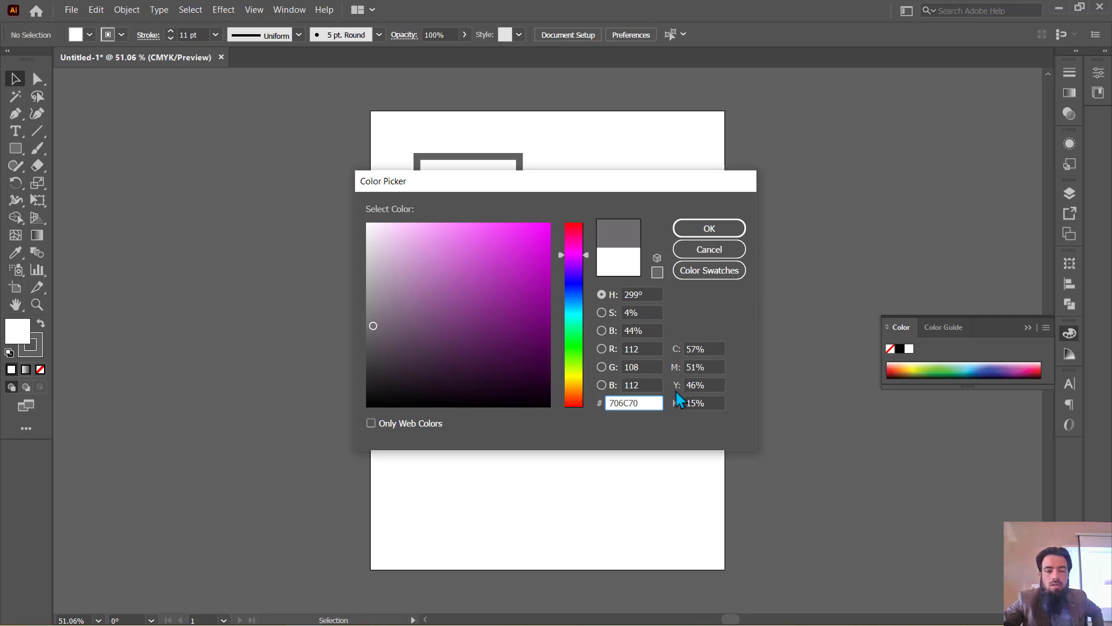
{"action": "left_click_drag", "start_coordinate": [638, 403], "coordinate": [601, 404]}
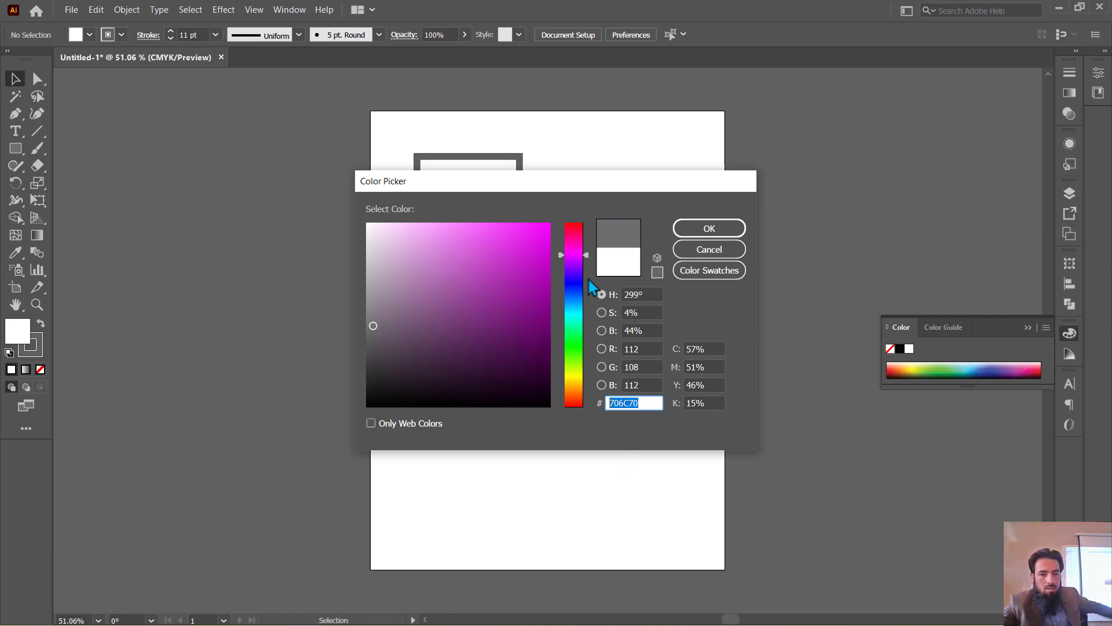
{"action": "left_click_drag", "start_coordinate": [586, 255], "coordinate": [588, 278]}
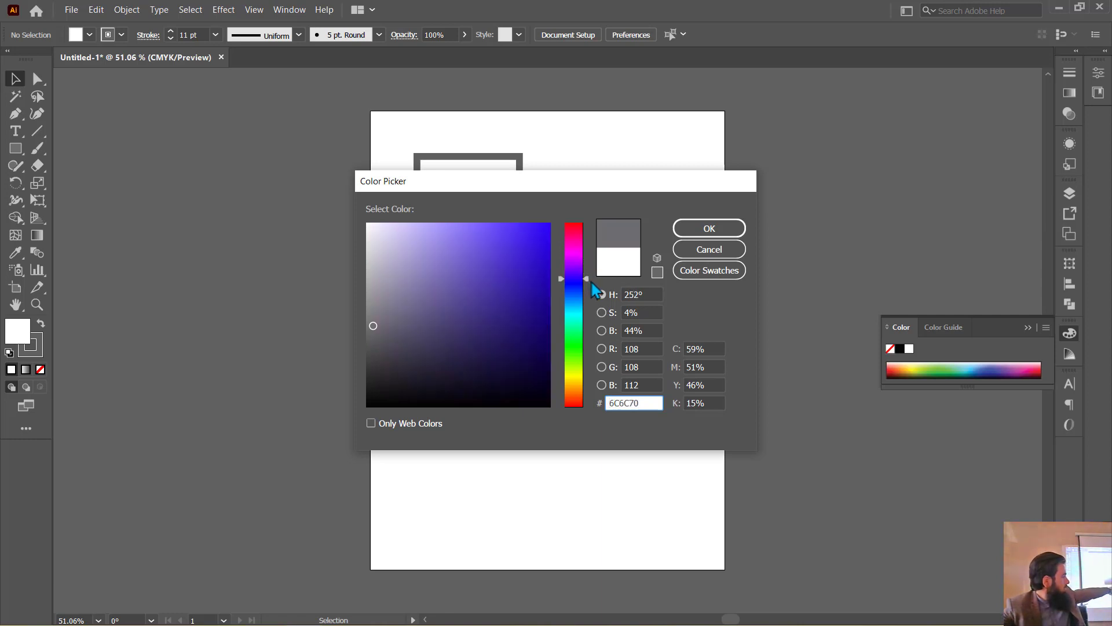
{"action": "left_click_drag", "start_coordinate": [586, 280], "coordinate": [586, 304]}
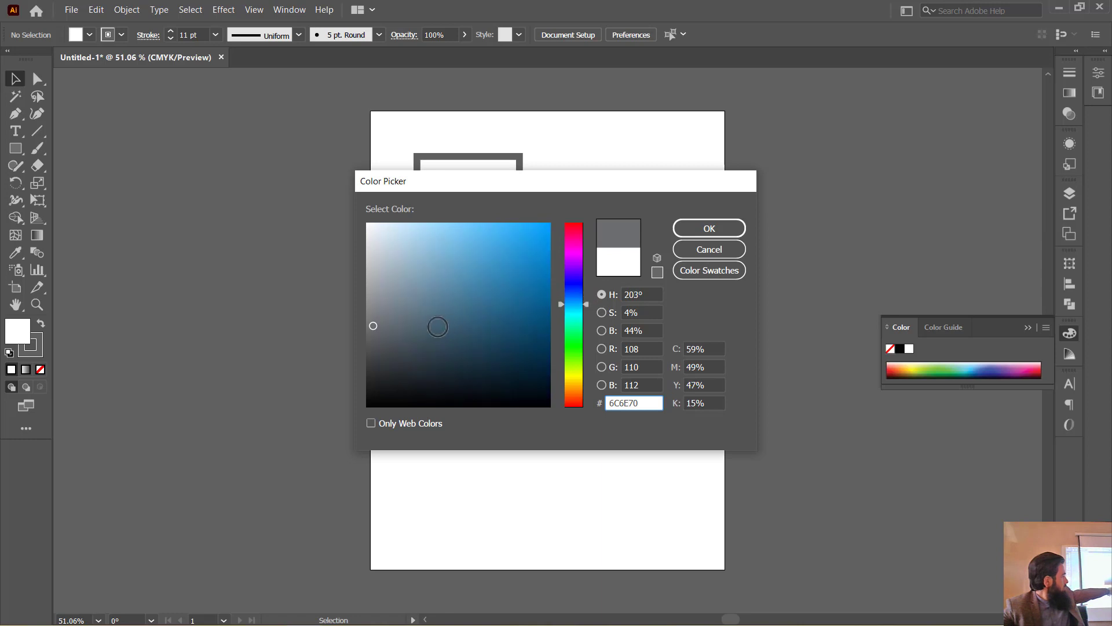
{"action": "mouse_move", "coordinate": [438, 327]}
{"action": "left_mouse_down"}
{"action": "mouse_move", "coordinate": [468, 365]}
{"action": "mouse_move", "coordinate": [500, 354]}
{"action": "left_mouse_up"}
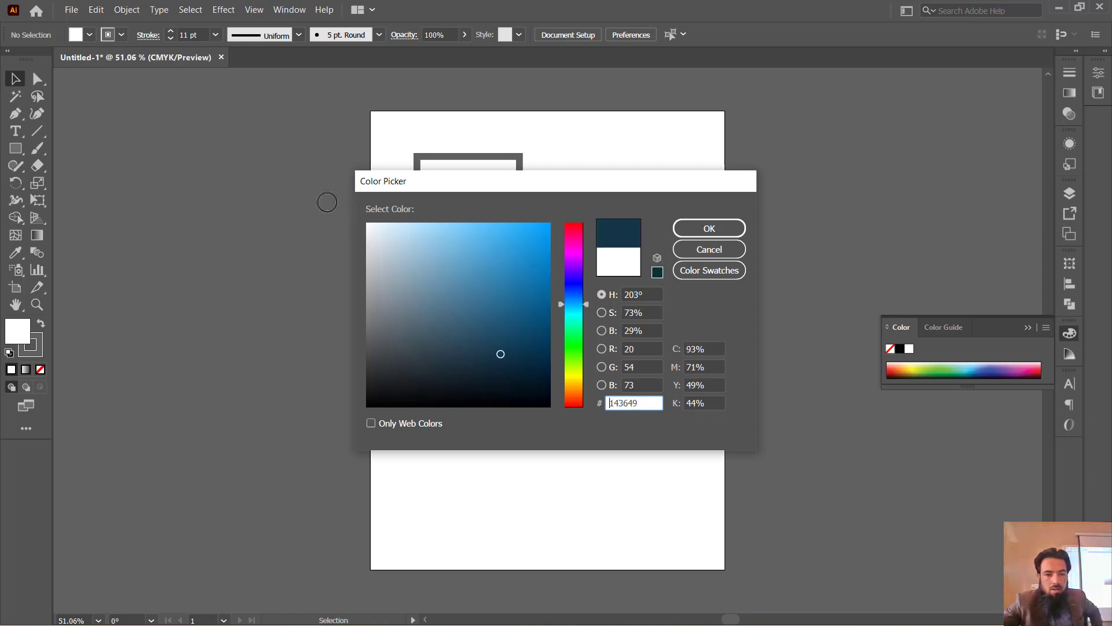
{"action": "left_click_drag", "start_coordinate": [403, 241], "coordinate": [367, 223]}
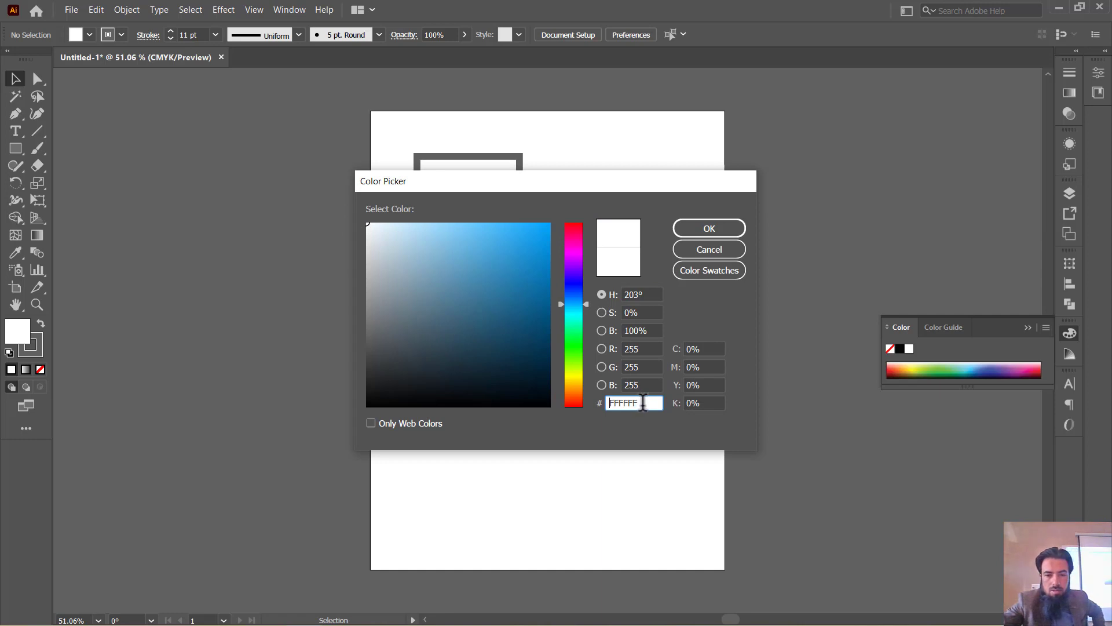
{"action": "left_click_drag", "start_coordinate": [399, 325], "coordinate": [339, 426]}
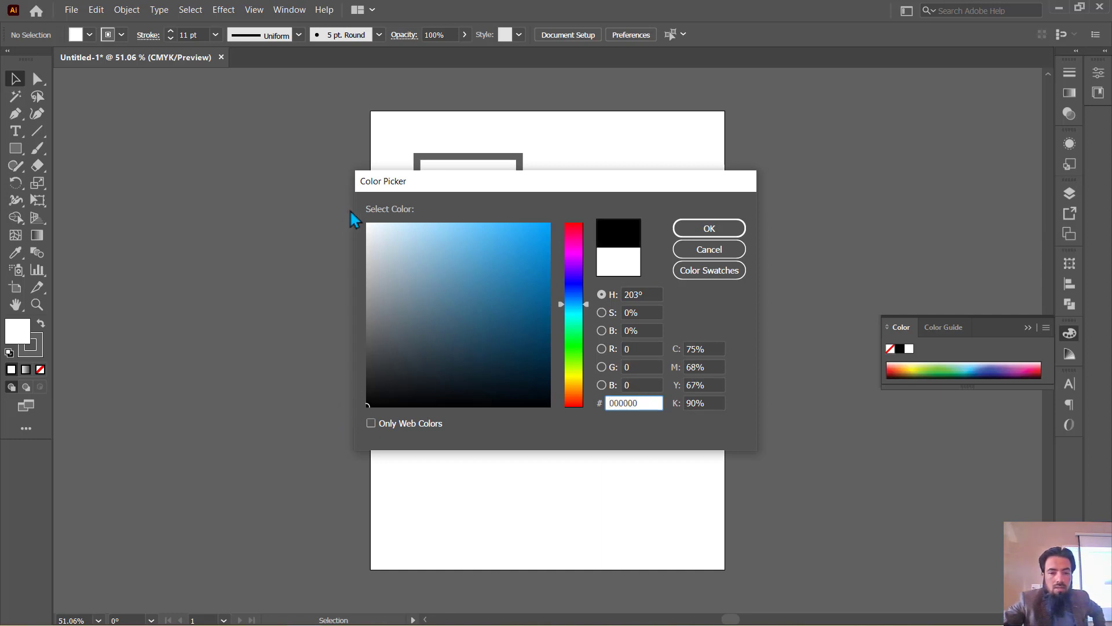
- Choose the fully saturated bright blue 00A4FF and confirm it as the fill
{"action": "left_click", "coordinate": [402, 238]}
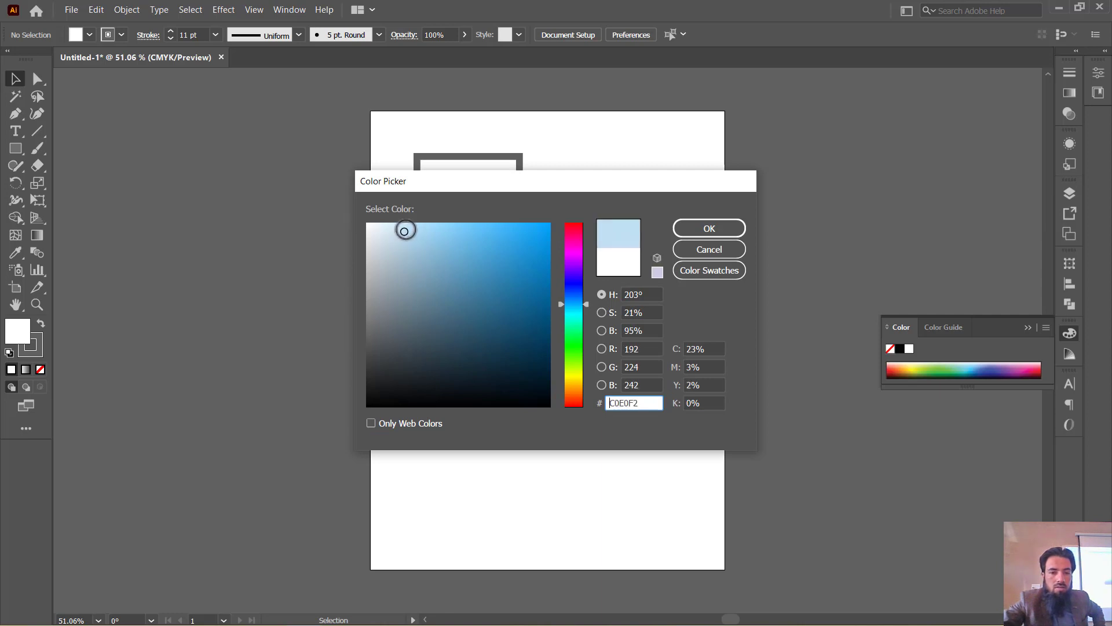
{"action": "left_click_drag", "start_coordinate": [403, 239], "coordinate": [571, 211]}
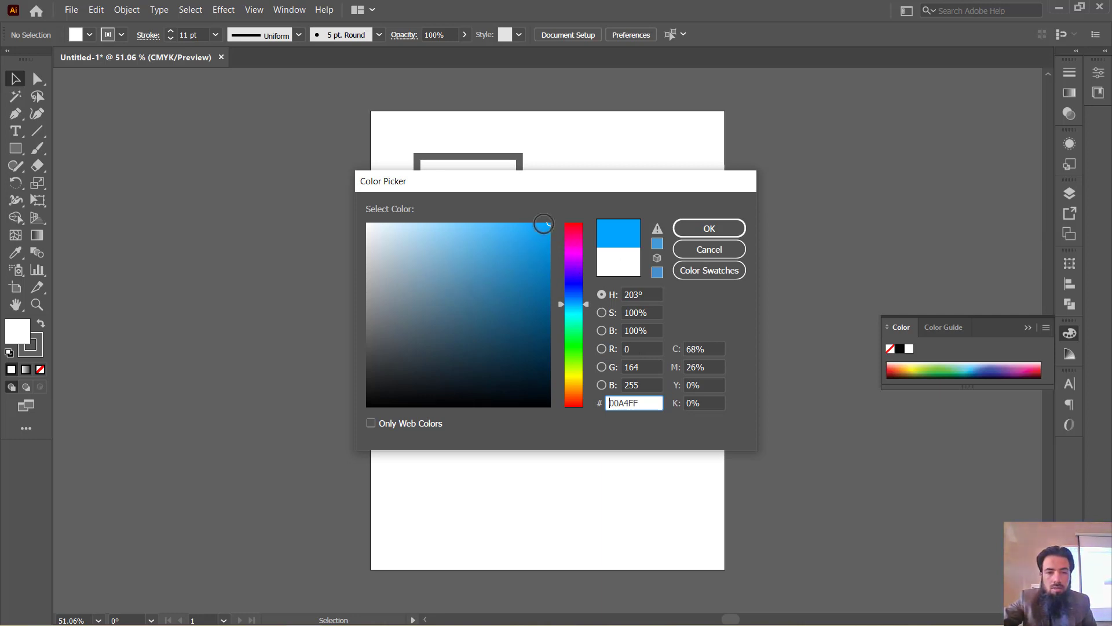
{"action": "left_click", "coordinate": [542, 229]}
{"action": "left_click_drag", "start_coordinate": [543, 230], "coordinate": [551, 223]}
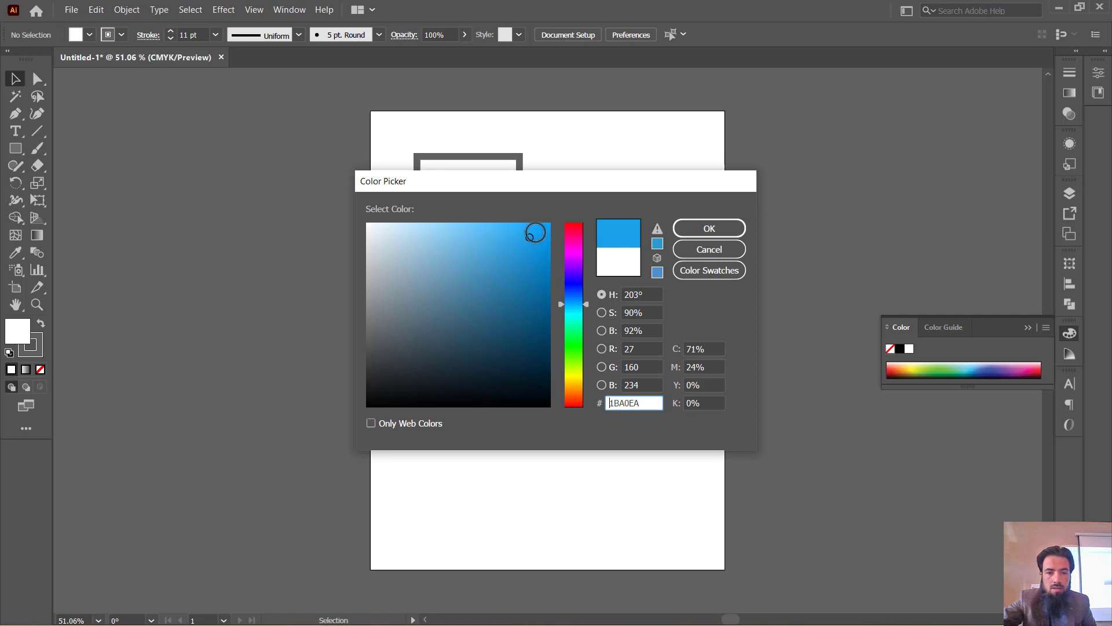
{"action": "left_click", "coordinate": [691, 231]}
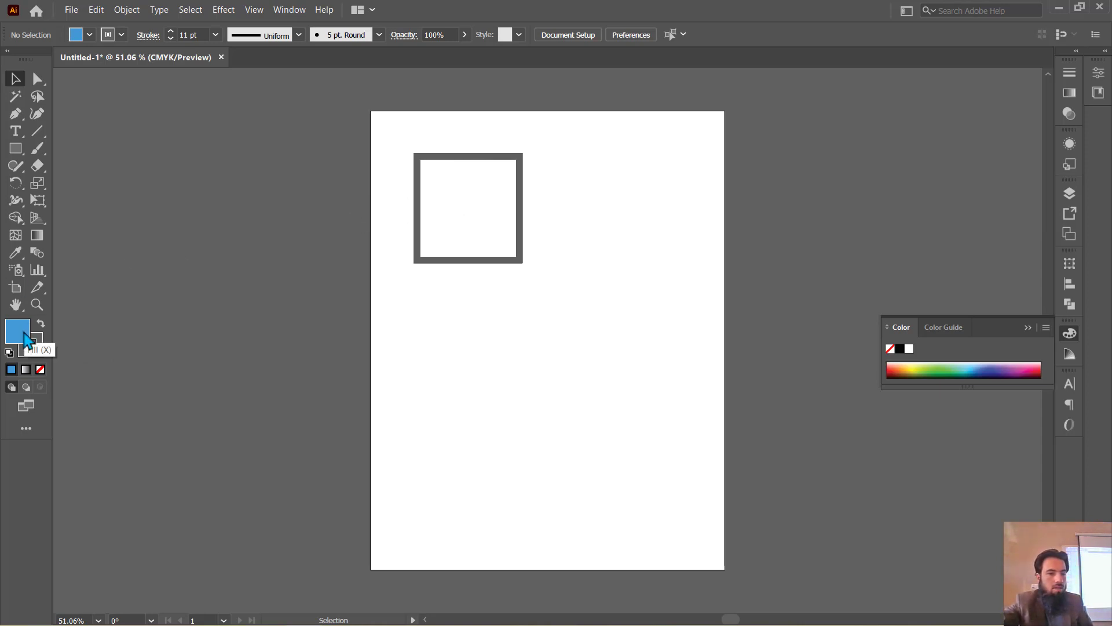
- Apply the blue fill inside the grey-outlined square with the Eyedropper
{"action": "left_click", "coordinate": [15, 253]}
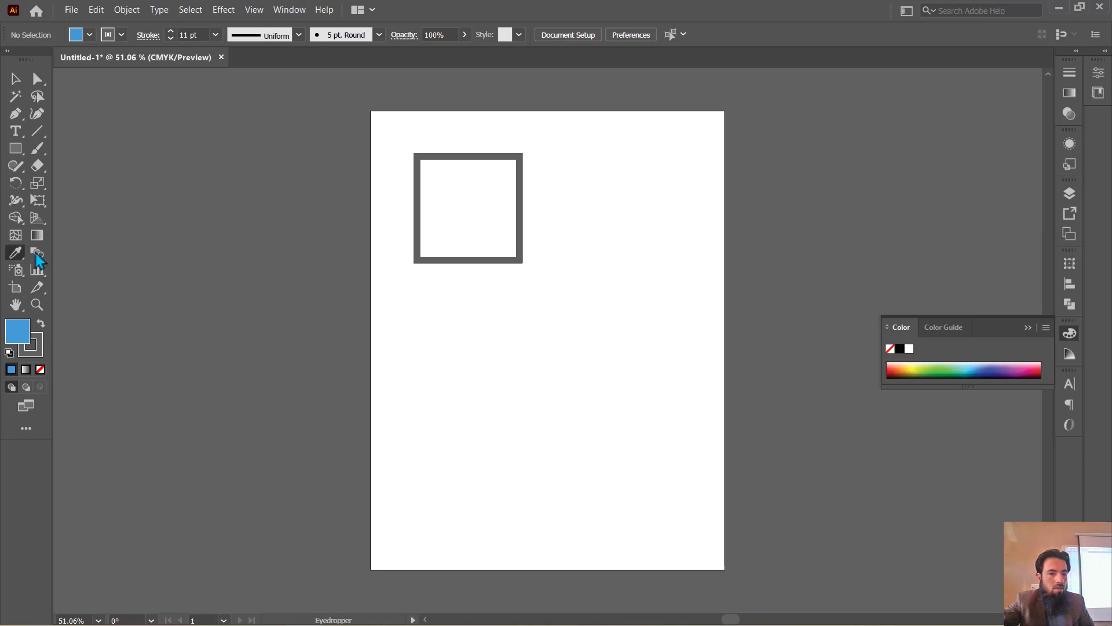
{"action": "left_click", "coordinate": [467, 201], "text": "alt"}
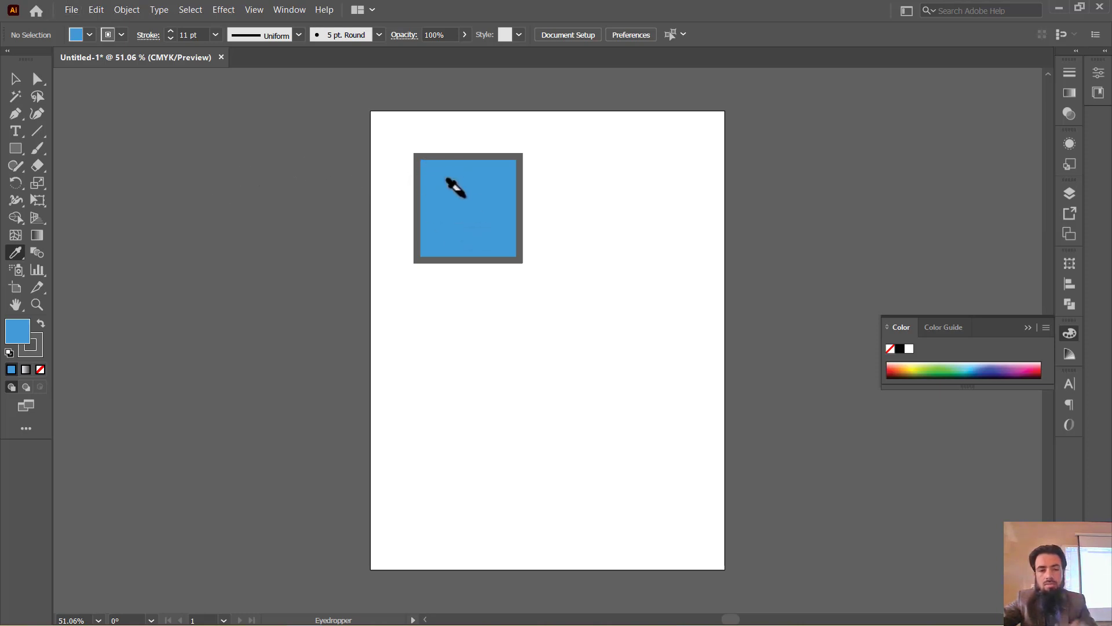
{"action": "left_click", "coordinate": [16, 148]}
- Replace two trial rectangles with a blue, grey-outlined circle below the square
{"action": "left_click_drag", "start_coordinate": [540, 287], "coordinate": [603, 398]}
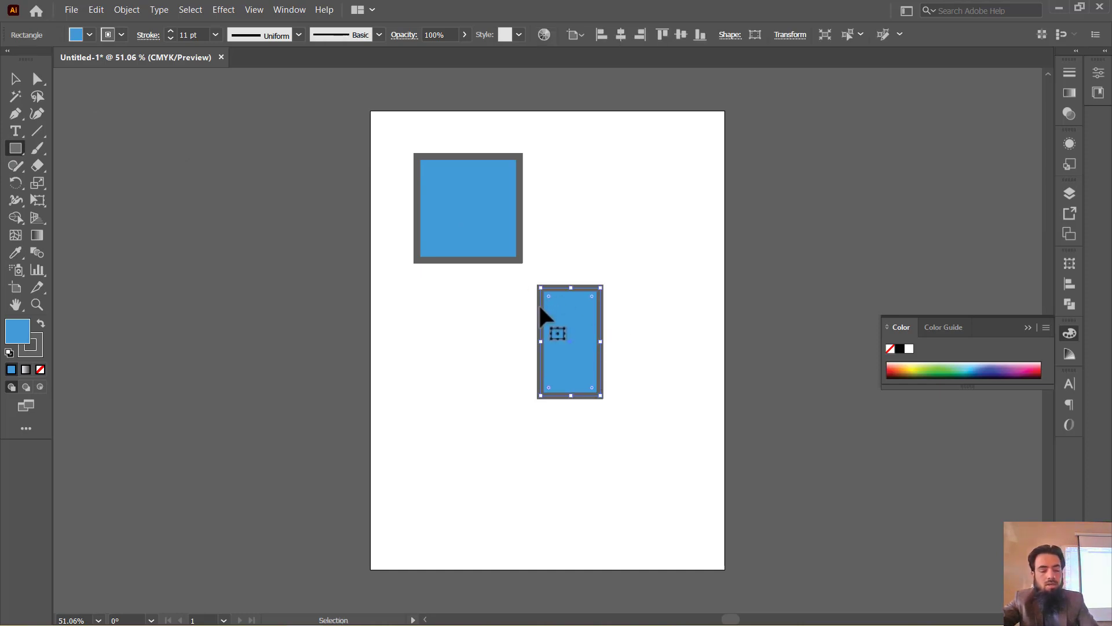
{"action": "key", "text": "Delete"}
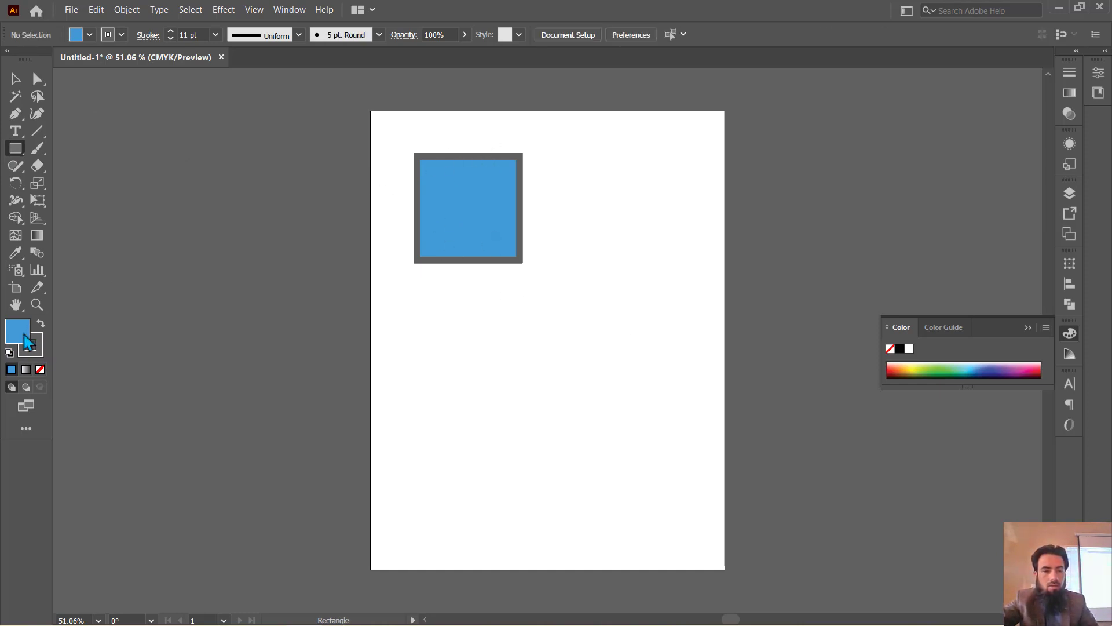
{"action": "left_click_drag", "start_coordinate": [459, 349], "coordinate": [627, 446]}
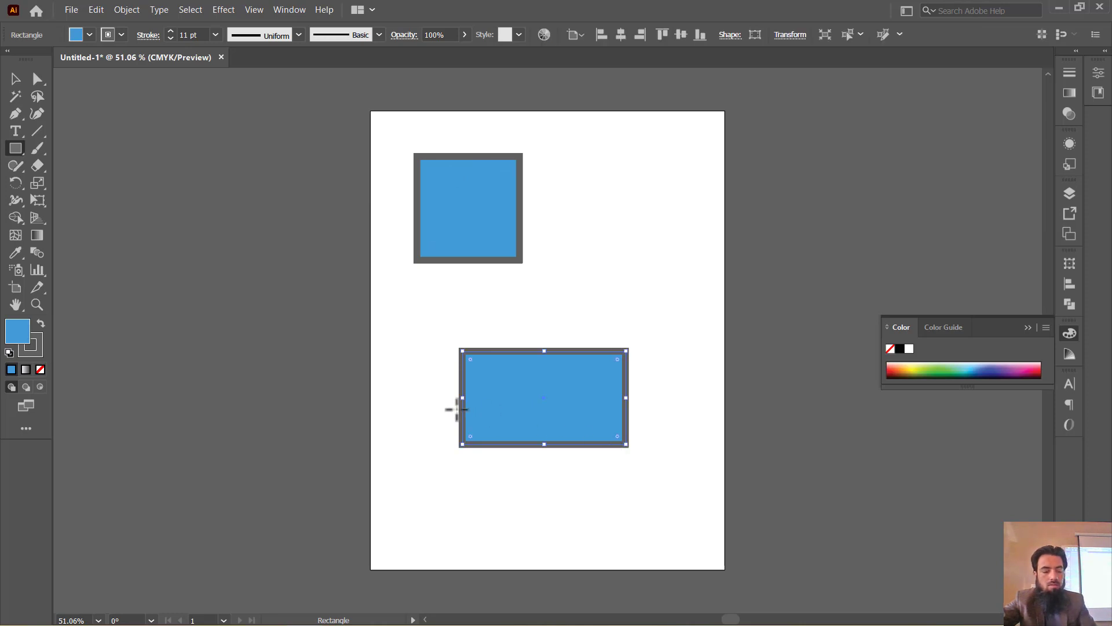
{"action": "key", "text": "Delete"}
{"action": "key", "text": "l"}
{"action": "mouse_move", "coordinate": [487, 334]}
{"action": "left_mouse_down"}
{"action": "mouse_move", "coordinate": [610, 475]}
{"action": "mouse_move", "coordinate": [631, 479]}
{"action": "left_mouse_up"}
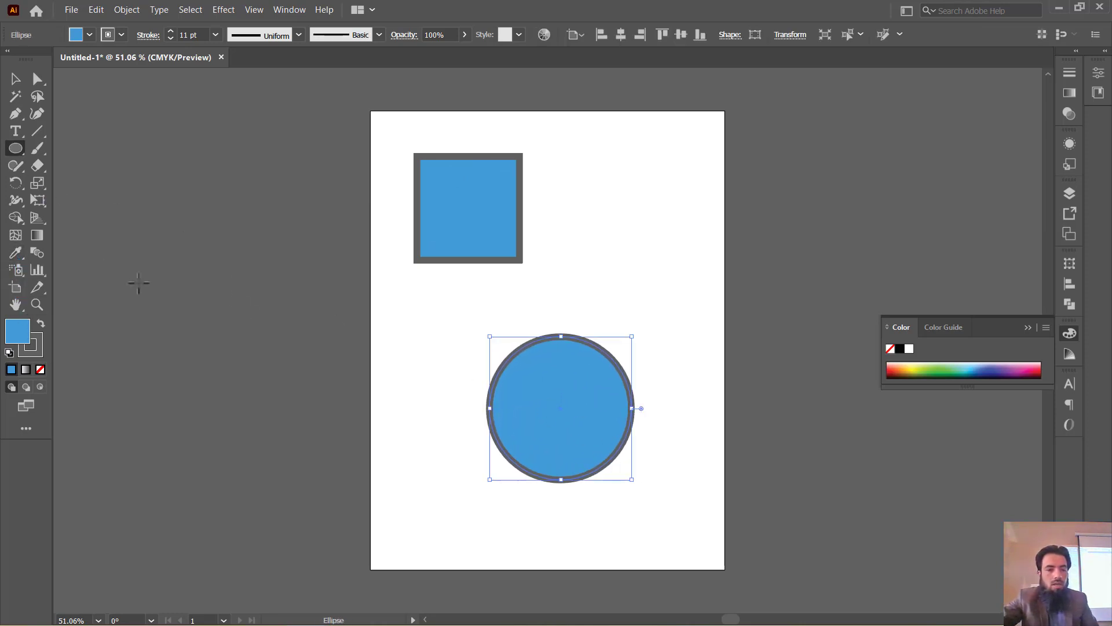
{"action": "left_click", "coordinate": [342, 334], "text": "ctrl"}
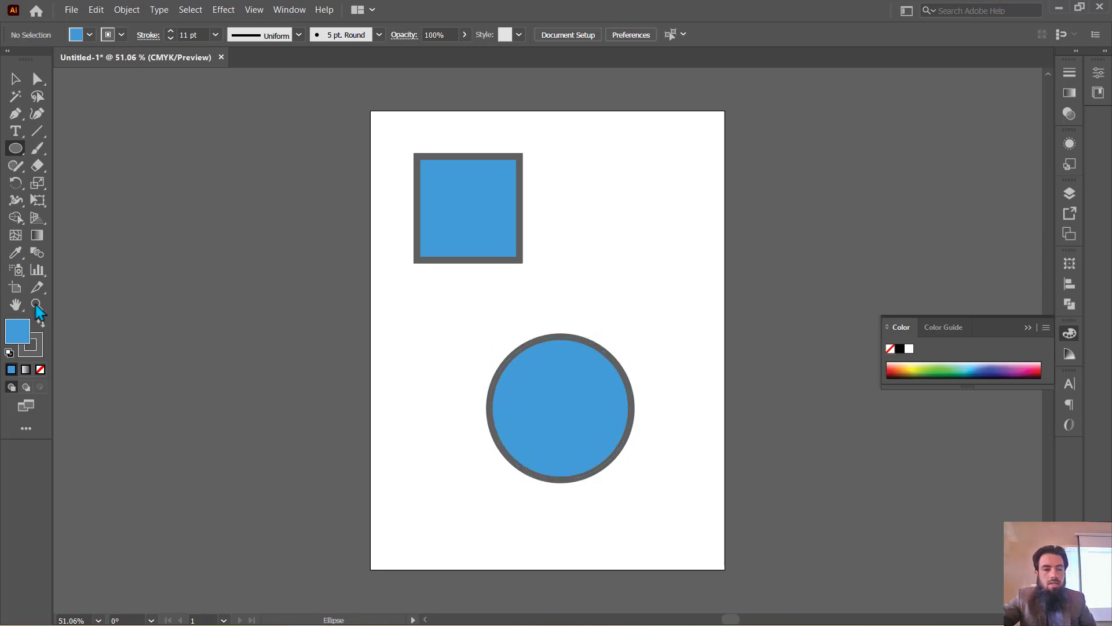
{"action": "left_click", "coordinate": [16, 253]}
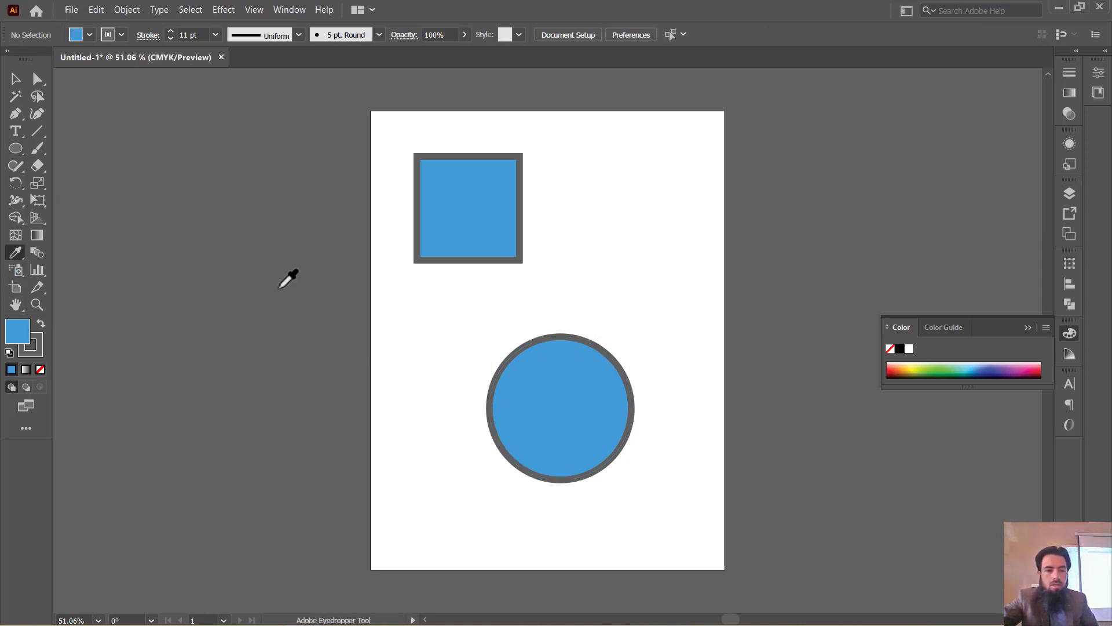
{"action": "left_click", "coordinate": [281, 286]}
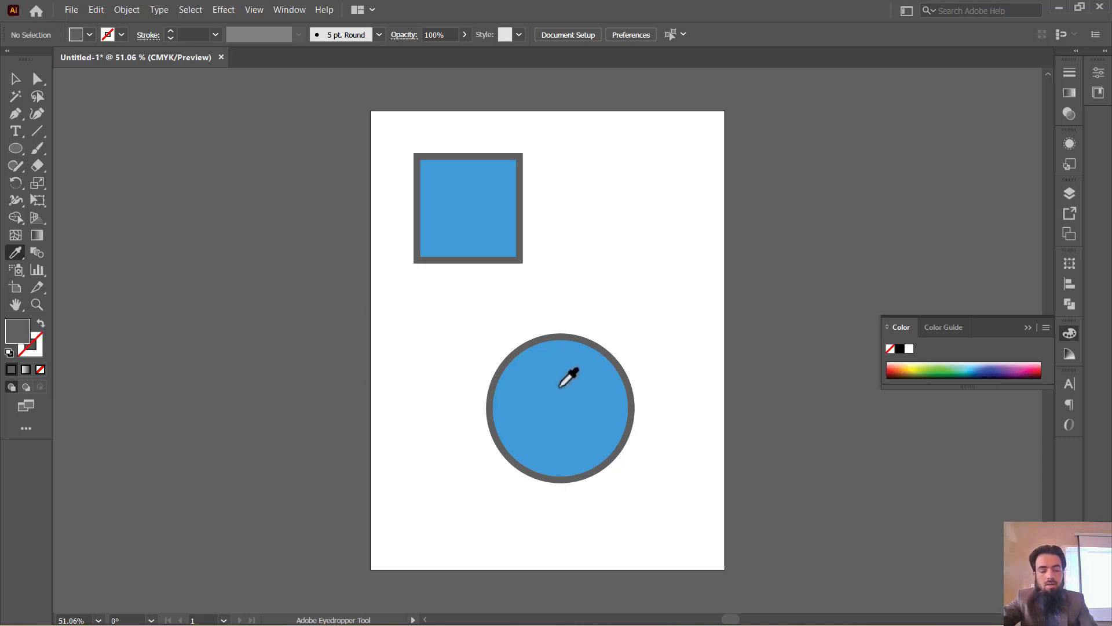
{"action": "left_click", "coordinate": [551, 368], "text": "alt"}
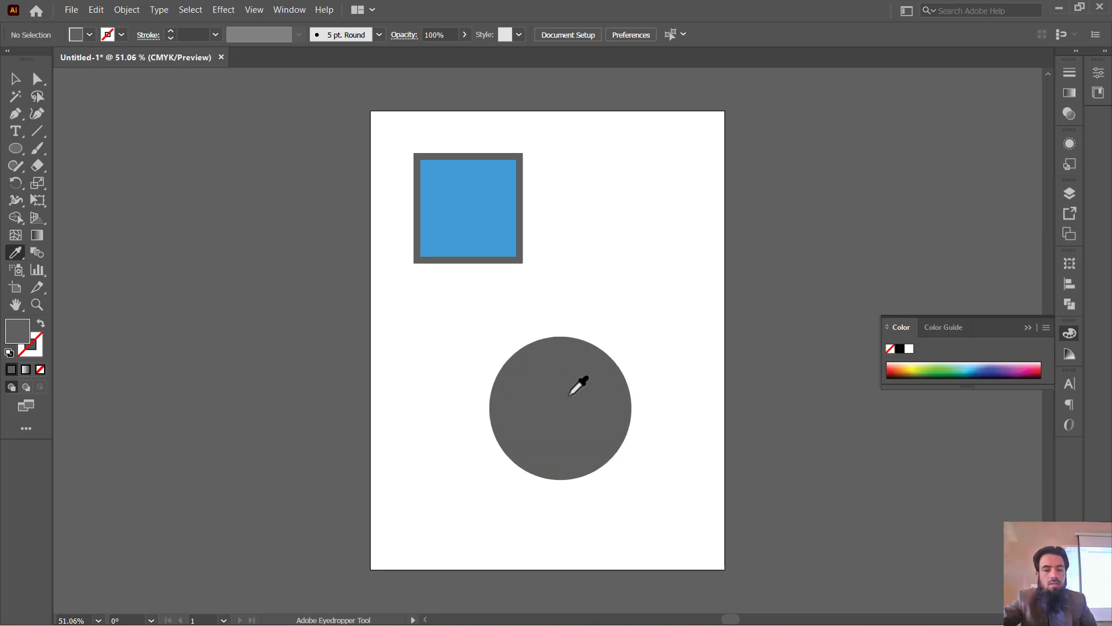
{"action": "left_click", "coordinate": [489, 202]}
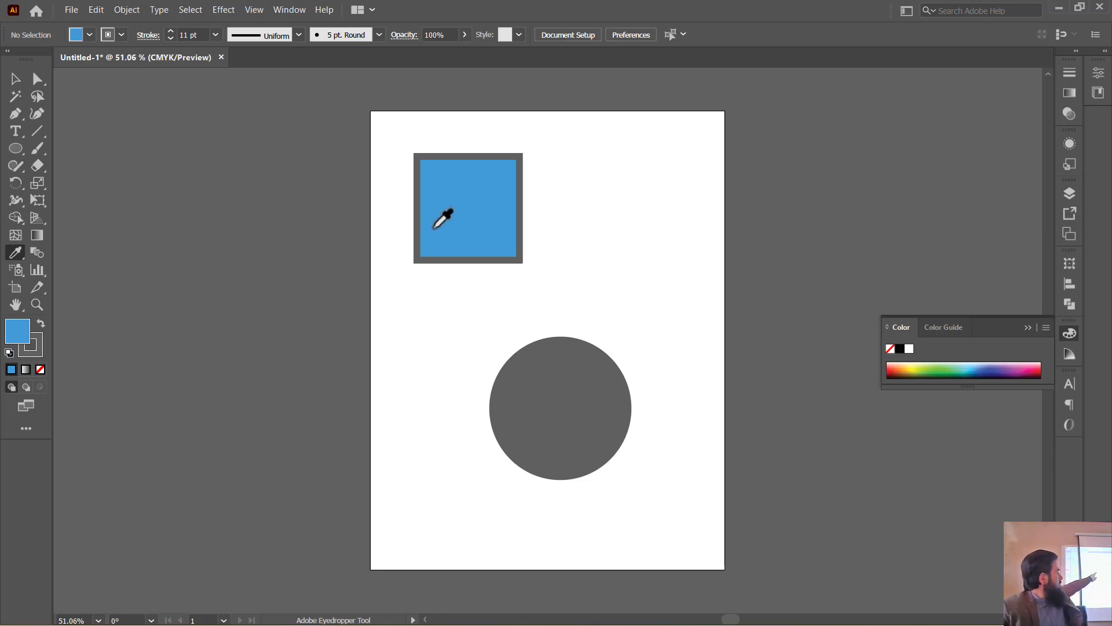
{"action": "left_click", "coordinate": [561, 382], "text": "alt"}
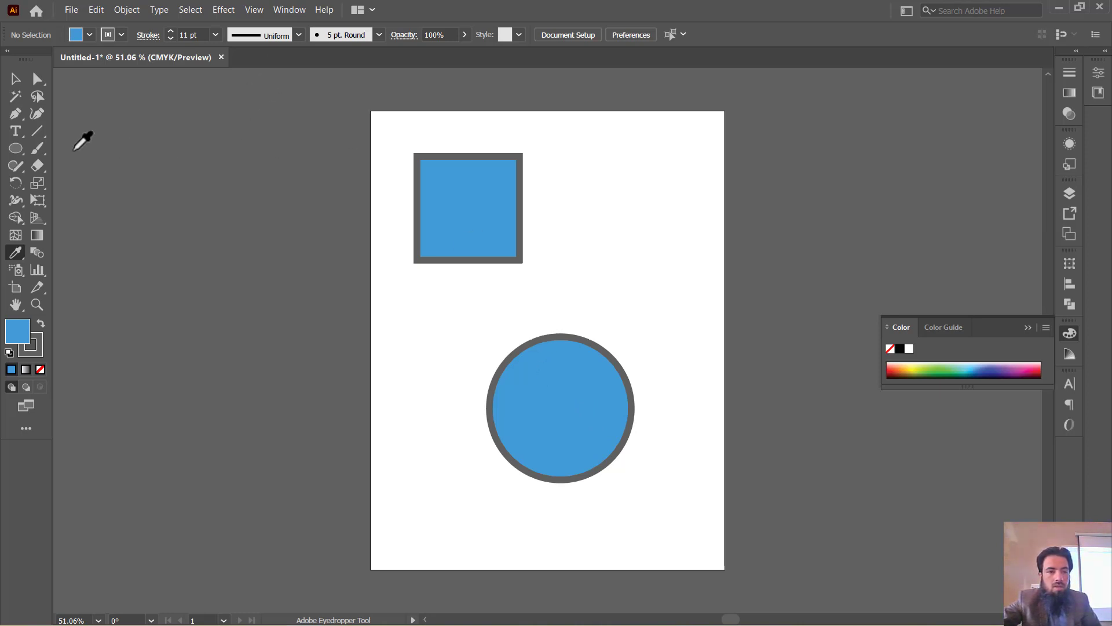
{"action": "left_click", "coordinate": [15, 79]}
{"action": "left_click", "coordinate": [560, 418]}
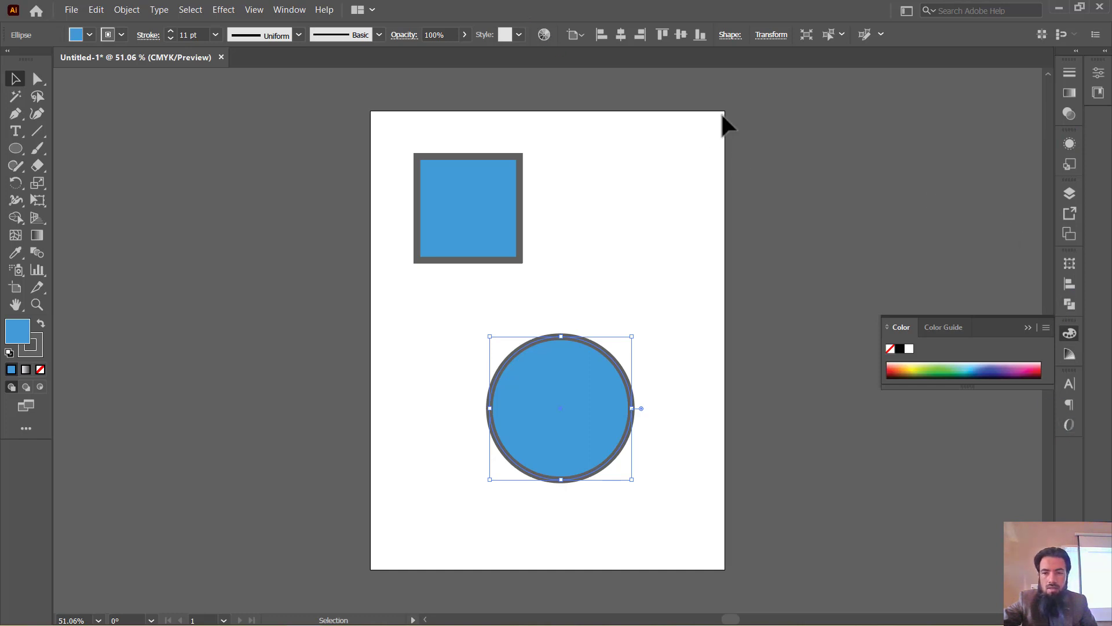
- Show the Swatches panel from the Window menu and enlarge it
{"action": "left_click", "coordinate": [289, 10]}
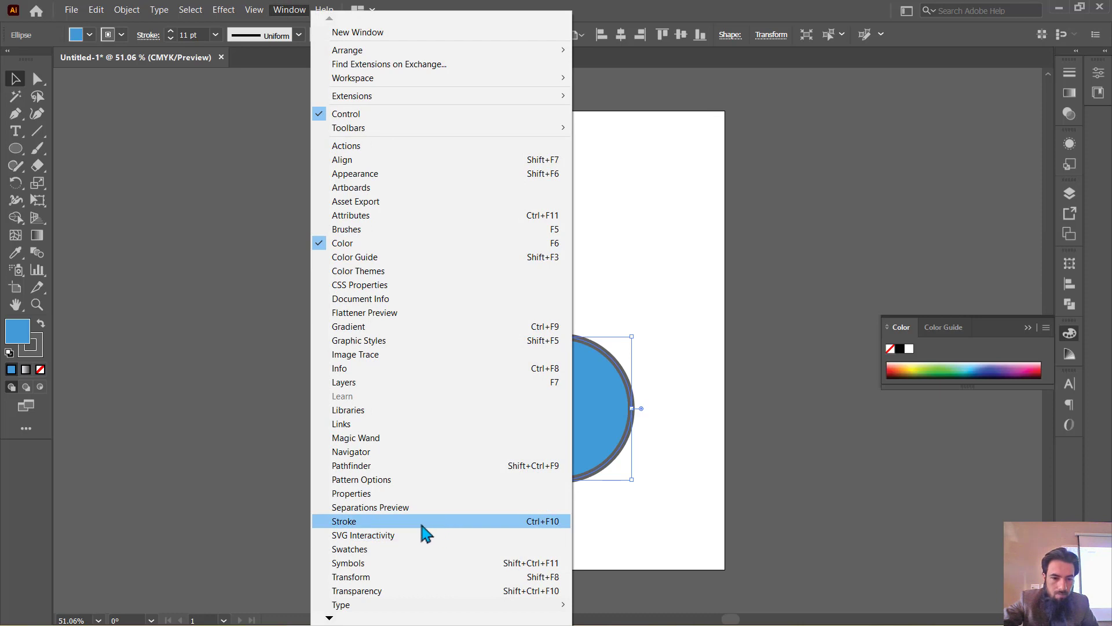
{"action": "left_click", "coordinate": [400, 550]}
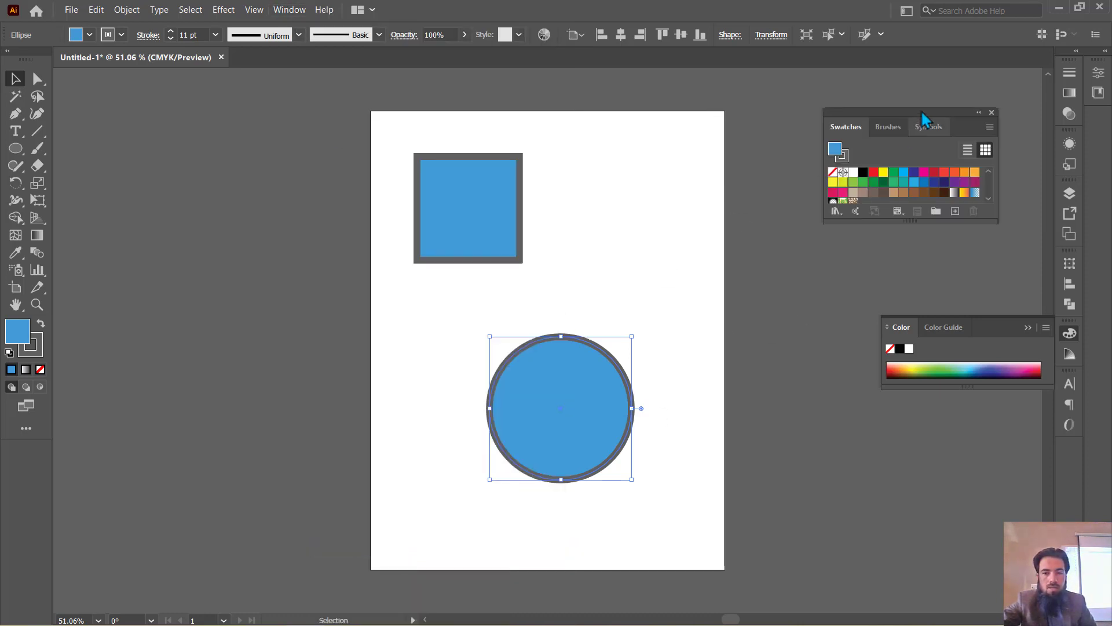
{"action": "left_click_drag", "start_coordinate": [961, 114], "coordinate": [957, 99]}
{"action": "scroll", "coordinate": [907, 179], "scroll_direction": "down", "scroll_amount": 1}
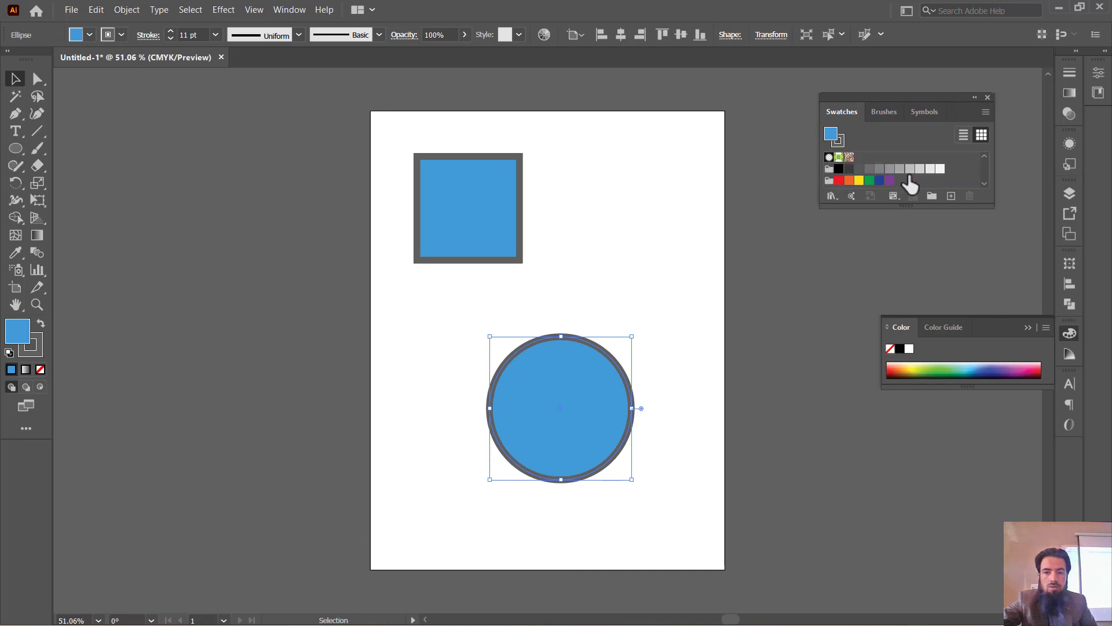
{"action": "left_click", "coordinate": [985, 158]}
{"action": "left_click_drag", "start_coordinate": [936, 206], "coordinate": [936, 267]}
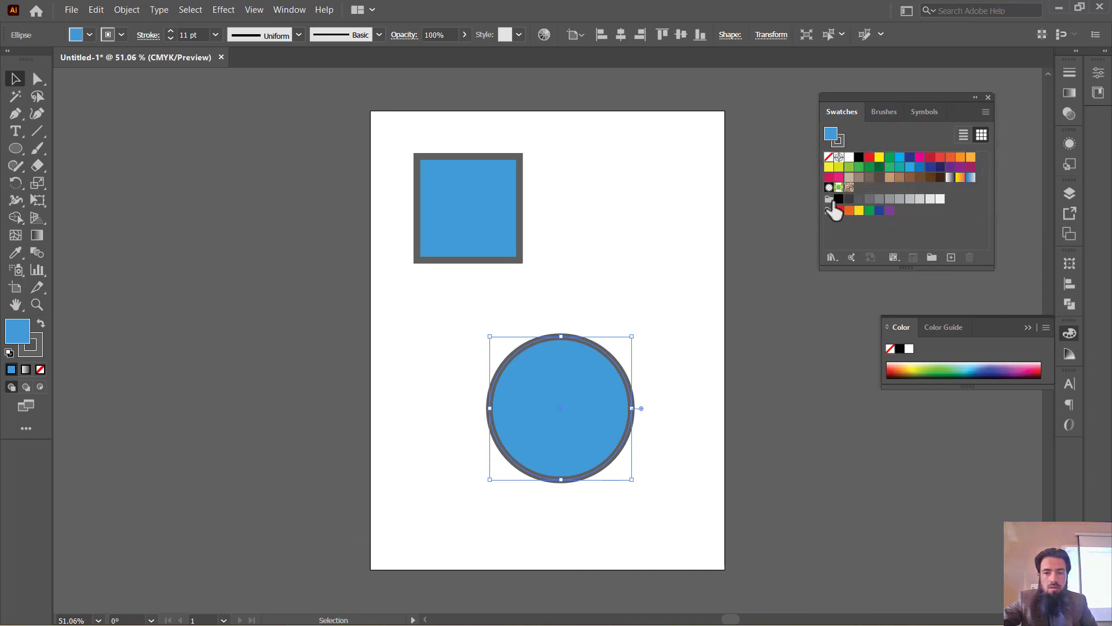
- Give the circle a green fill and a black outline from the swatches
{"action": "left_click", "coordinate": [870, 158]}
{"action": "left_click", "coordinate": [890, 157]}
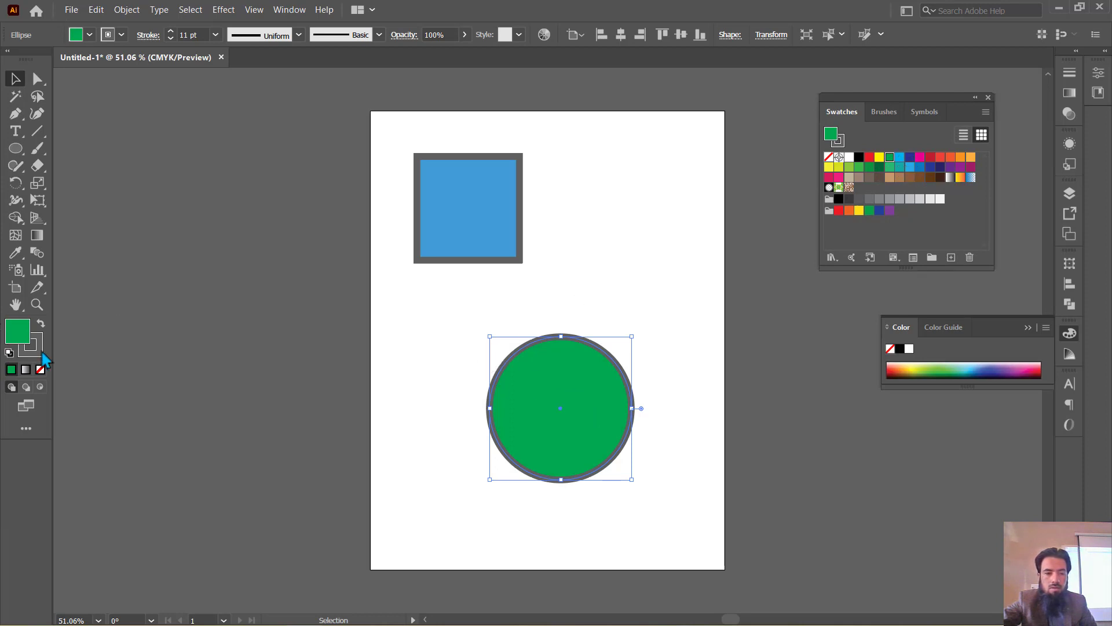
{"action": "left_click", "coordinate": [38, 348]}
{"action": "left_click", "coordinate": [890, 166]}
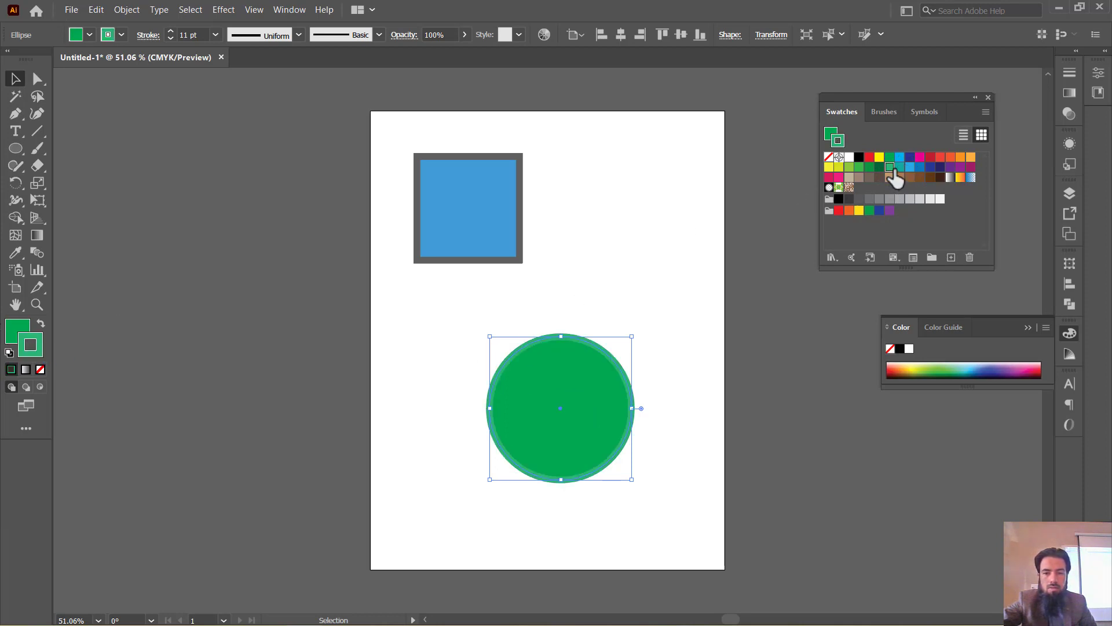
{"action": "left_click", "coordinate": [940, 166]}
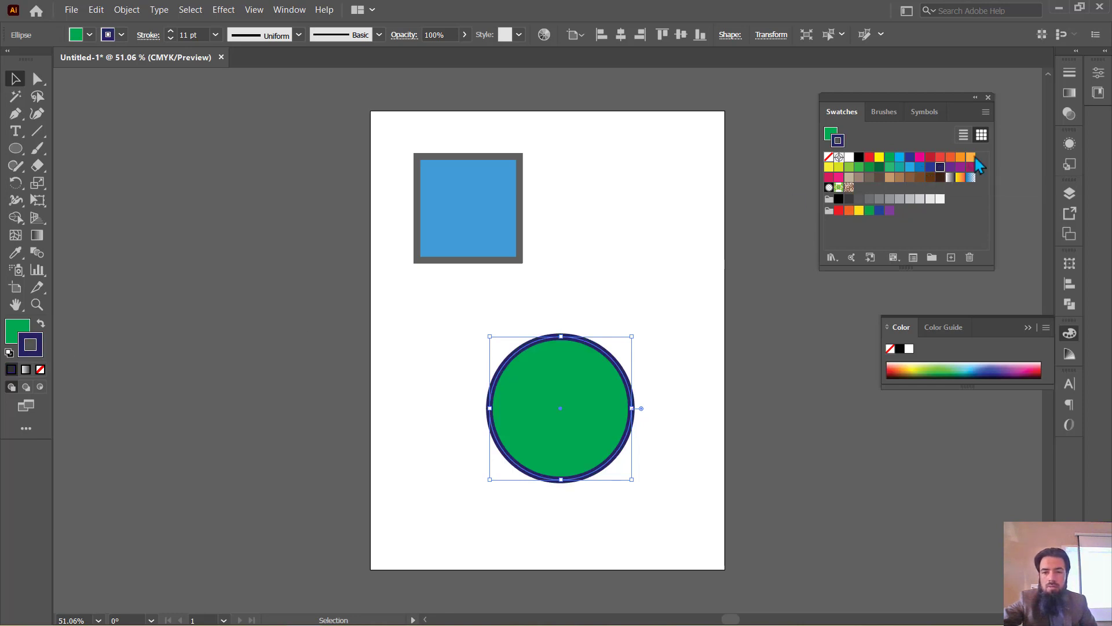
{"action": "left_click", "coordinate": [839, 157]}
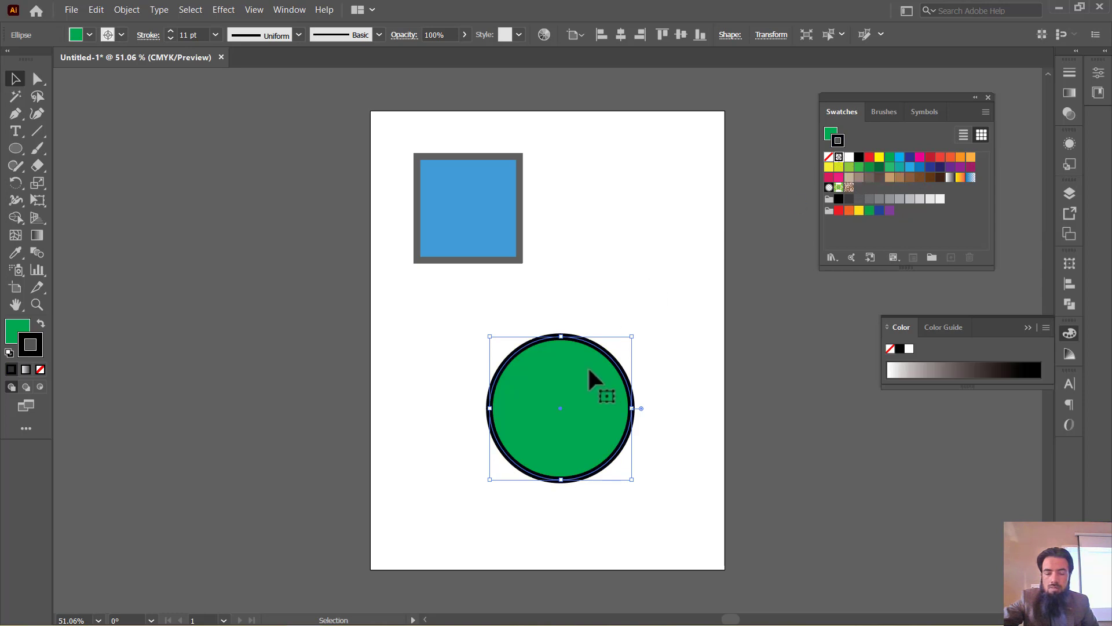
{"action": "left_click", "coordinate": [24, 328]}
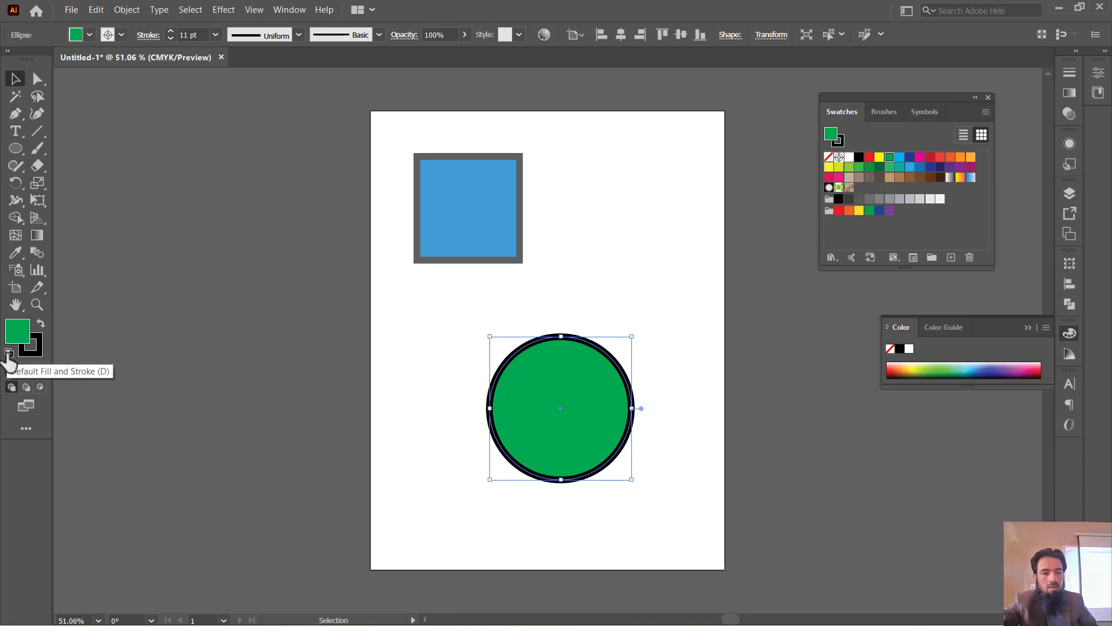
- Reset the circle to default fill and stroke, then try several grey fills
{"action": "left_click", "coordinate": [9, 353]}
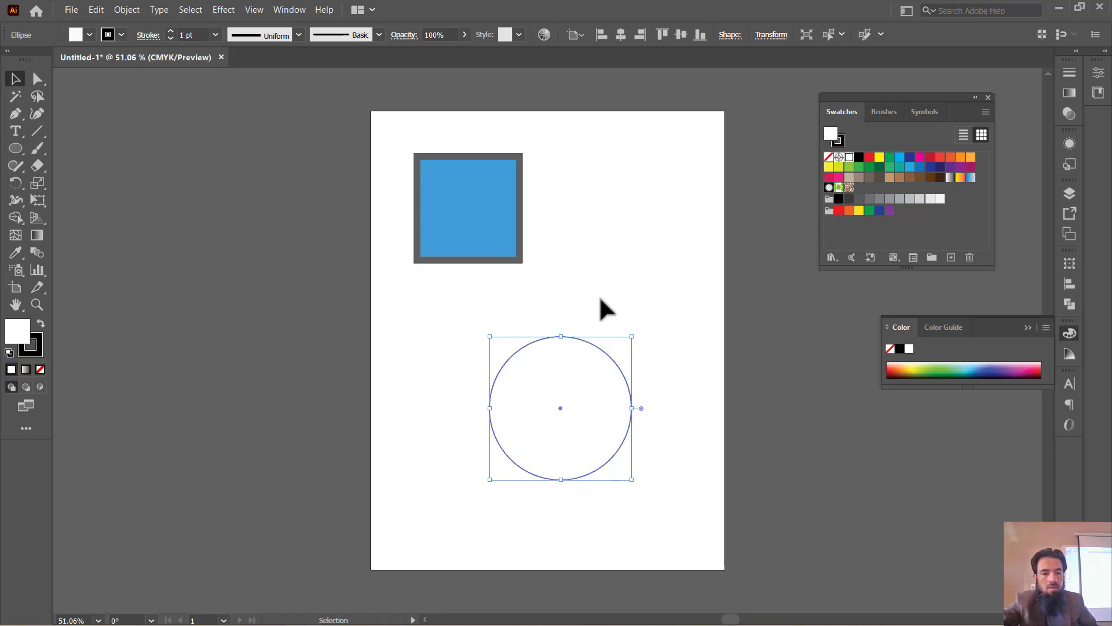
{"action": "left_click", "coordinate": [595, 322]}
{"action": "left_click", "coordinate": [578, 383]}
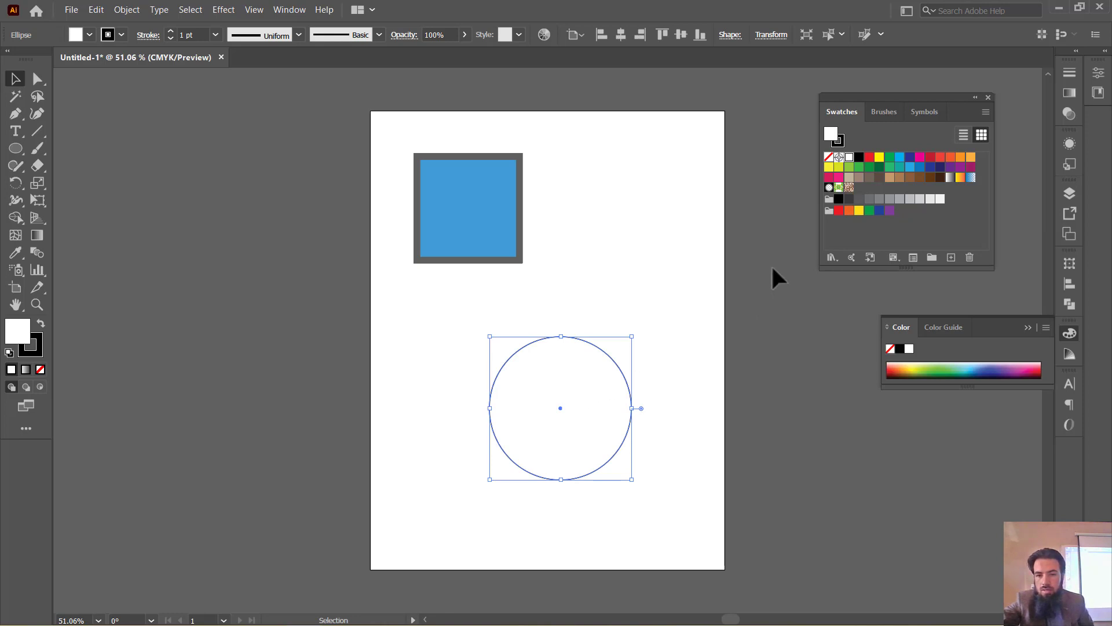
{"action": "left_click", "coordinate": [870, 200]}
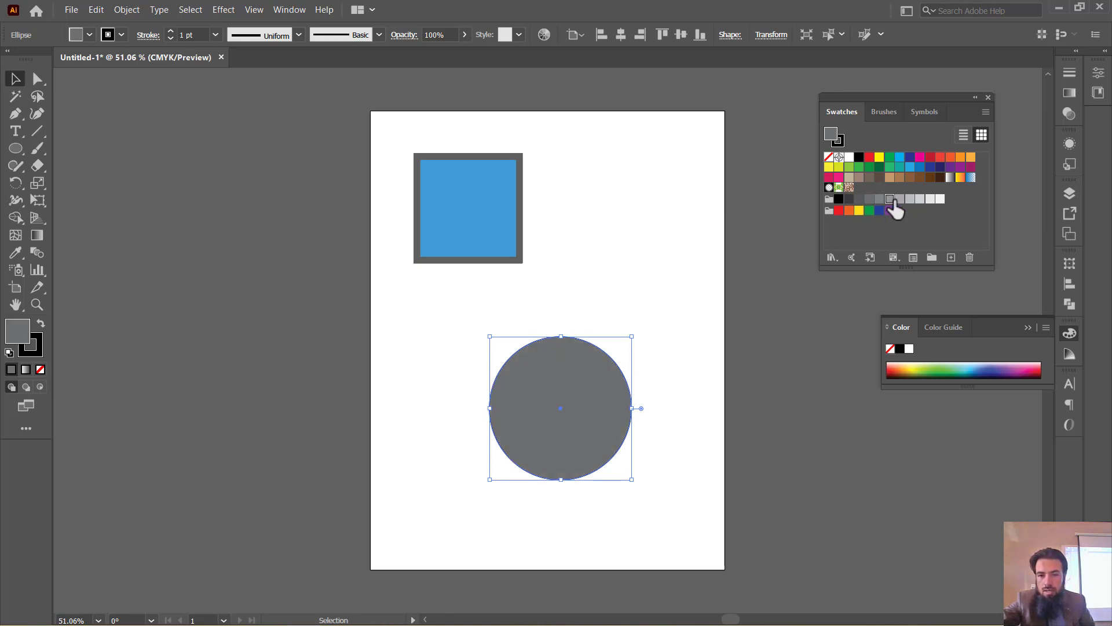
{"action": "left_click", "coordinate": [900, 200]}
{"action": "left_click", "coordinate": [931, 200]}
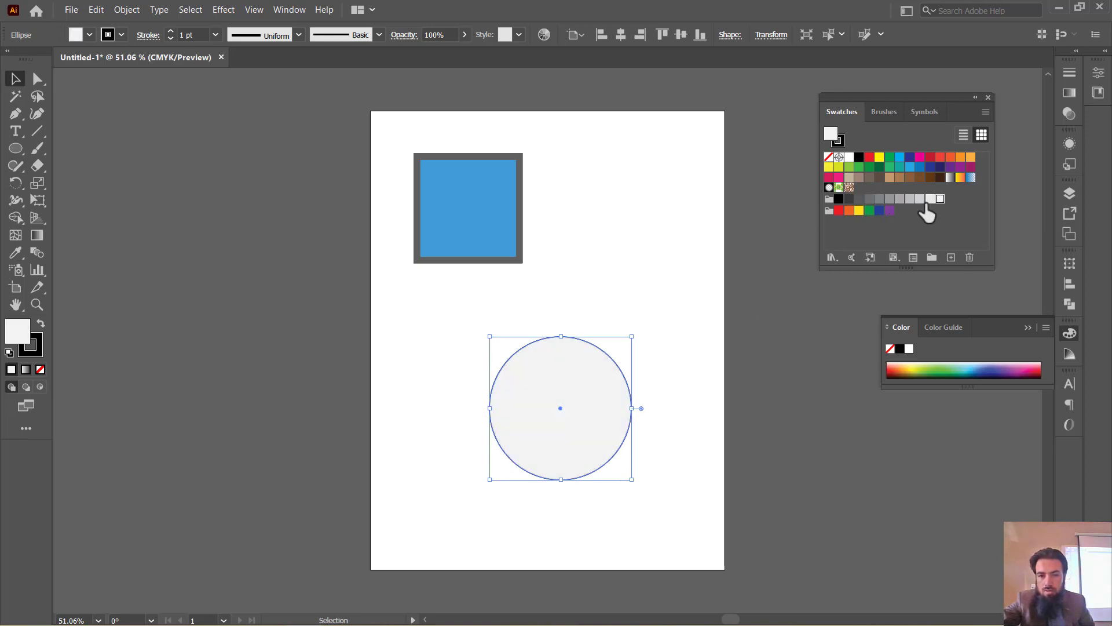
{"action": "left_click", "coordinate": [870, 199]}
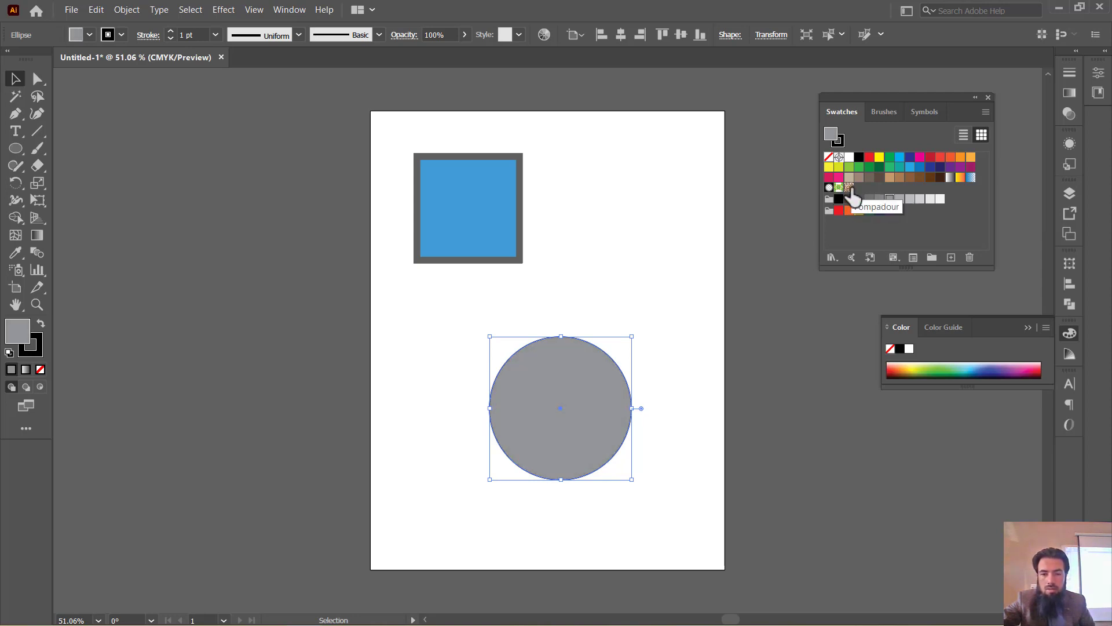
- Fill the circle with the Pompadour pattern, then the Foliage pattern
{"action": "left_click", "coordinate": [849, 187]}
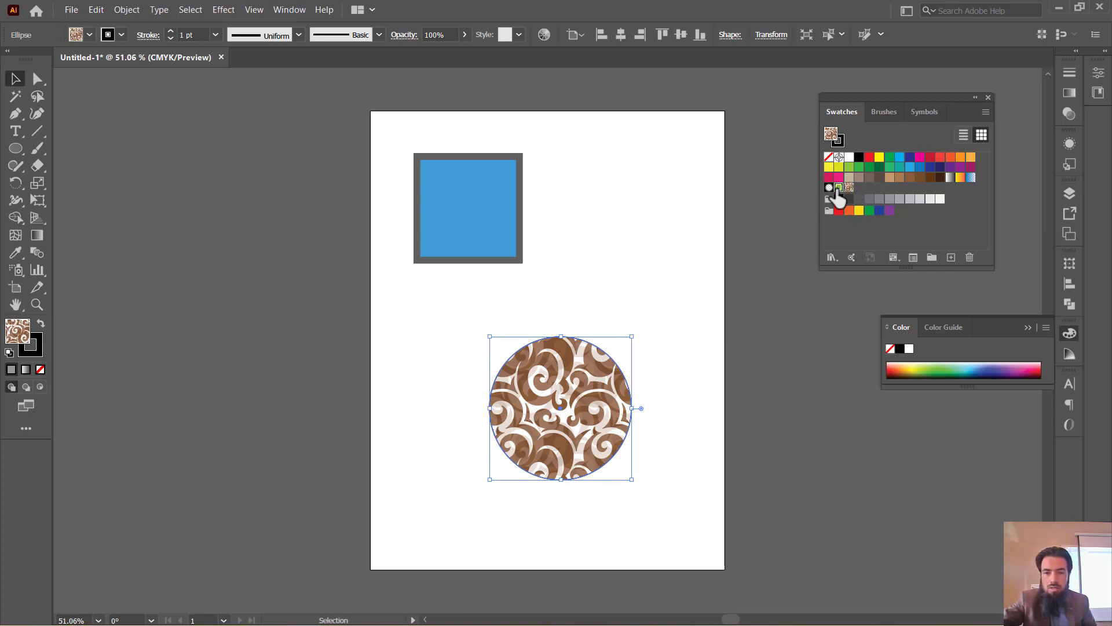
{"action": "left_click", "coordinate": [839, 188]}
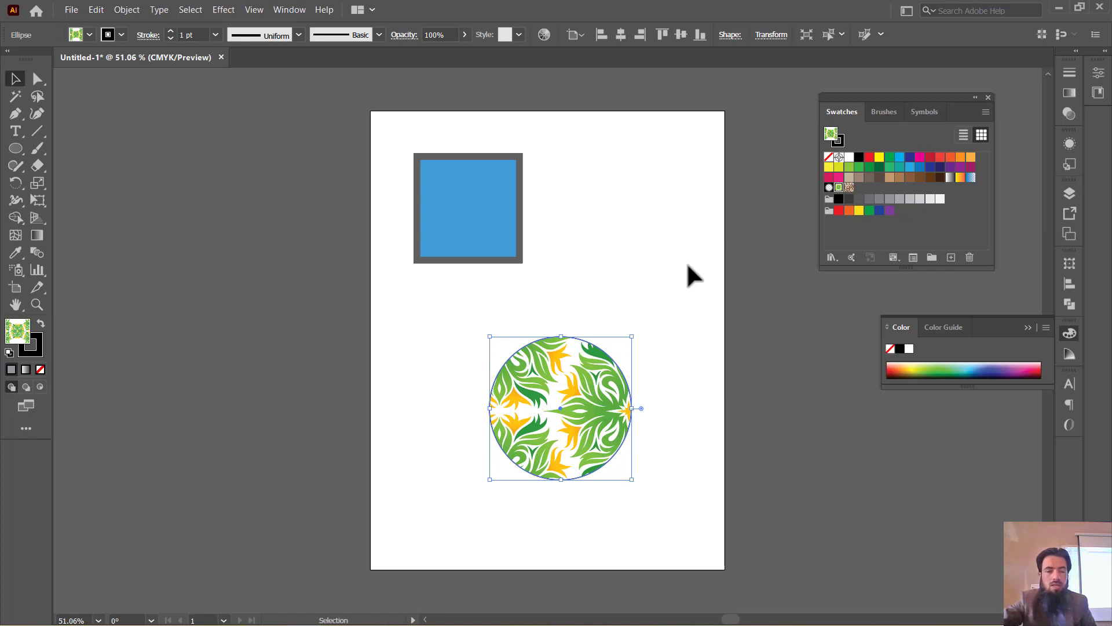
{"action": "left_click", "coordinate": [290, 10]}
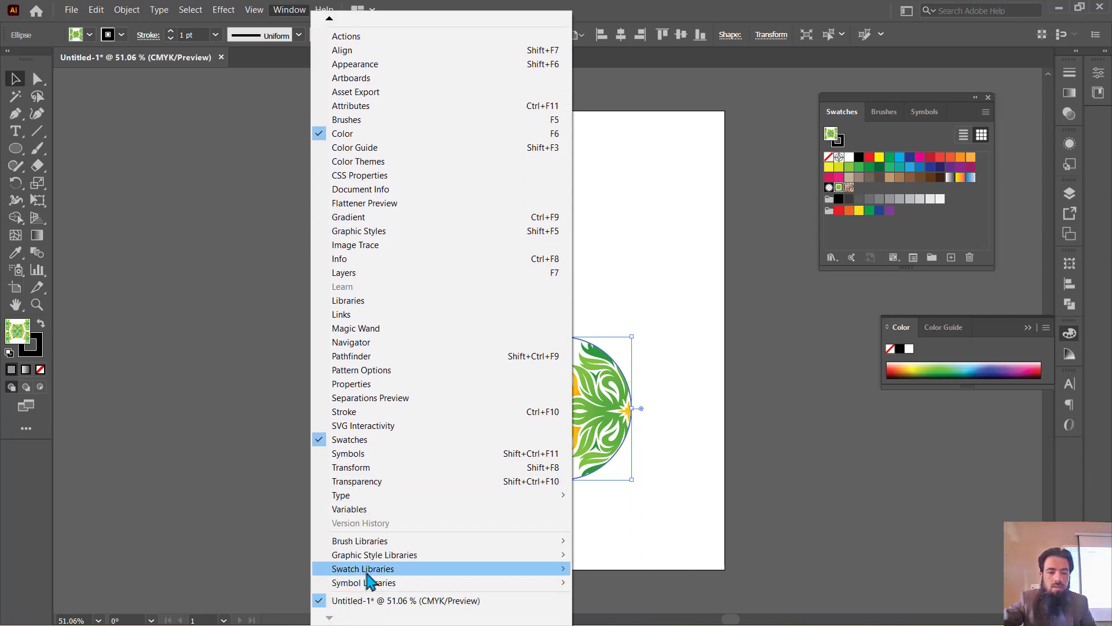
{"action": "mouse_move", "coordinate": [363, 569]}
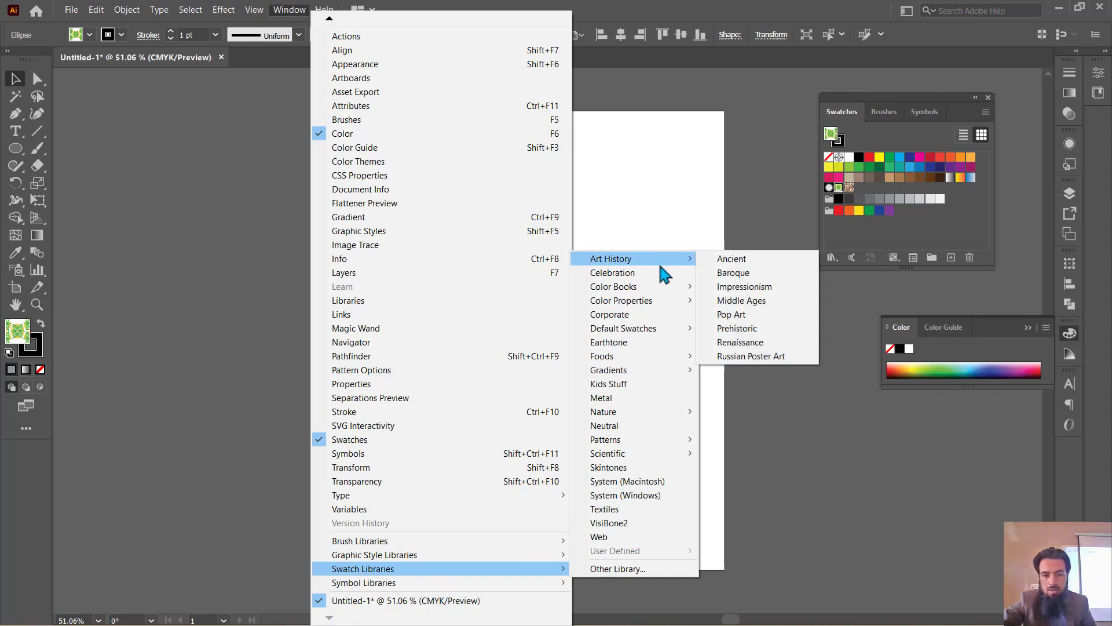
- Open the Metal swatch library, enlarge it and dock it beside the Swatches panel
{"action": "left_click", "coordinate": [620, 399]}
{"action": "left_click_drag", "start_coordinate": [582, 284], "coordinate": [670, 137]}
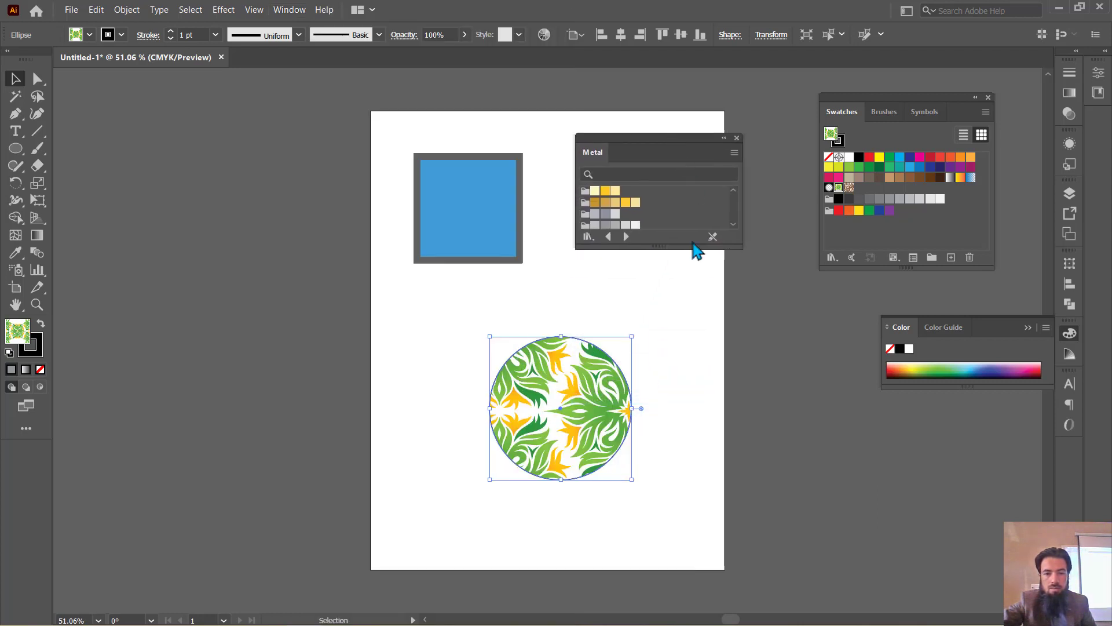
{"action": "mouse_move", "coordinate": [671, 249]}
{"action": "left_mouse_down"}
{"action": "mouse_move", "coordinate": [684, 377]}
{"action": "mouse_move", "coordinate": [676, 427]}
{"action": "left_mouse_up"}
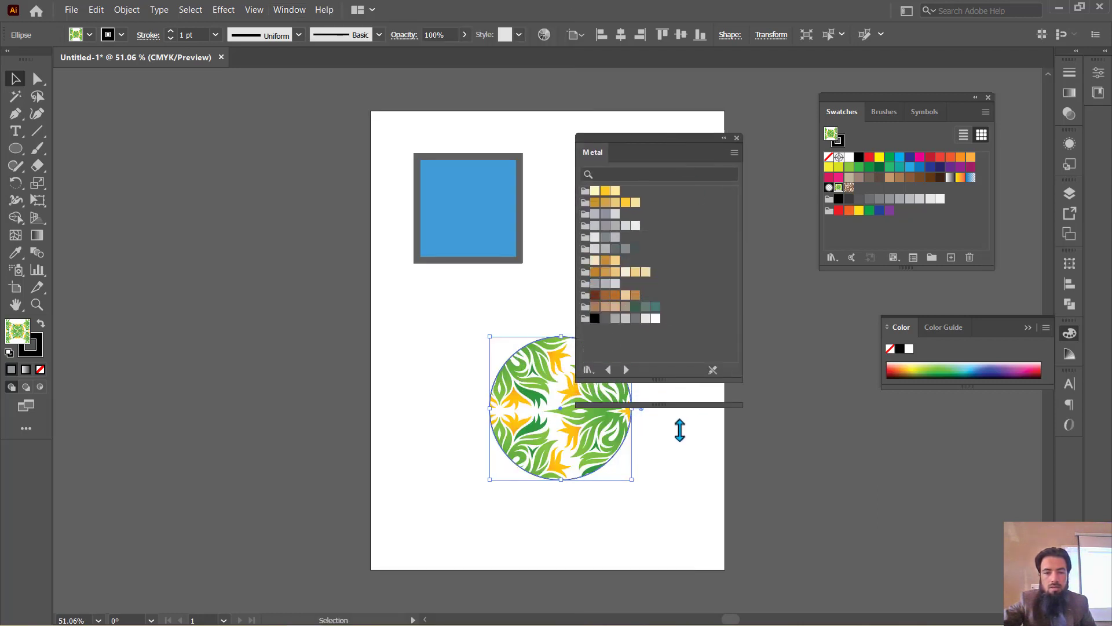
{"action": "left_click_drag", "start_coordinate": [662, 137], "coordinate": [739, 96]}
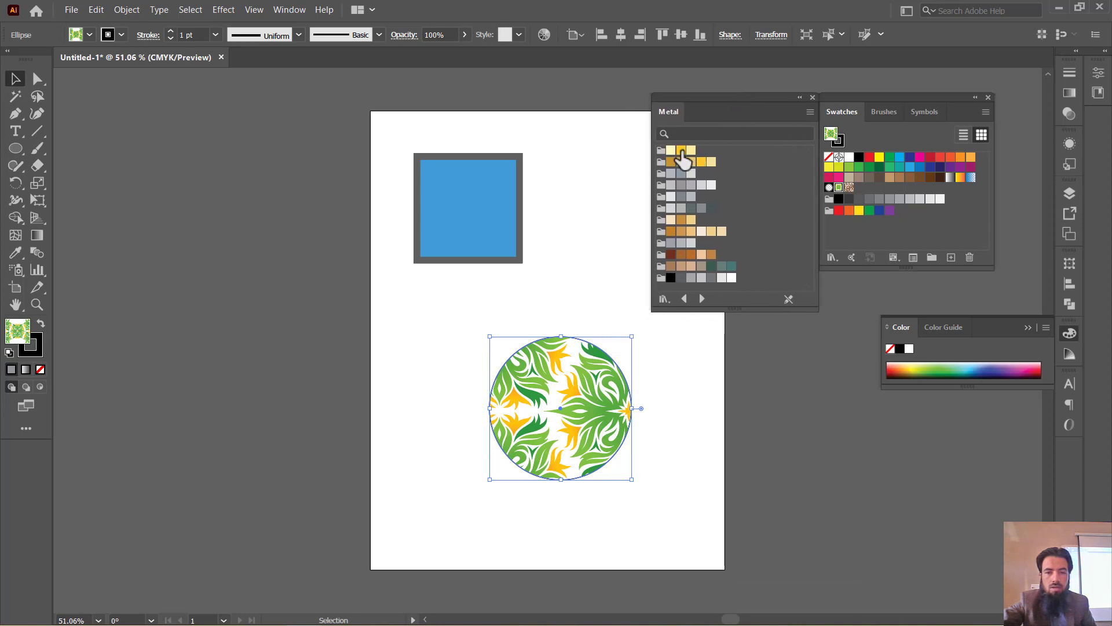
- Fill the circle with a light peach Metal swatch and close the library
{"action": "left_click", "coordinate": [681, 196]}
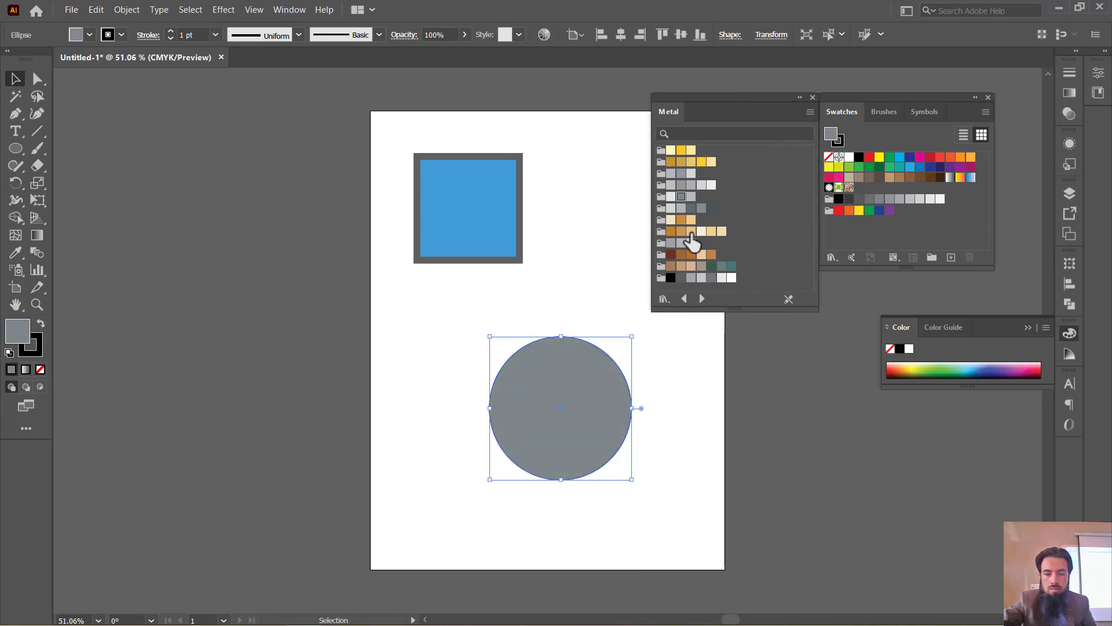
{"action": "left_click", "coordinate": [700, 255]}
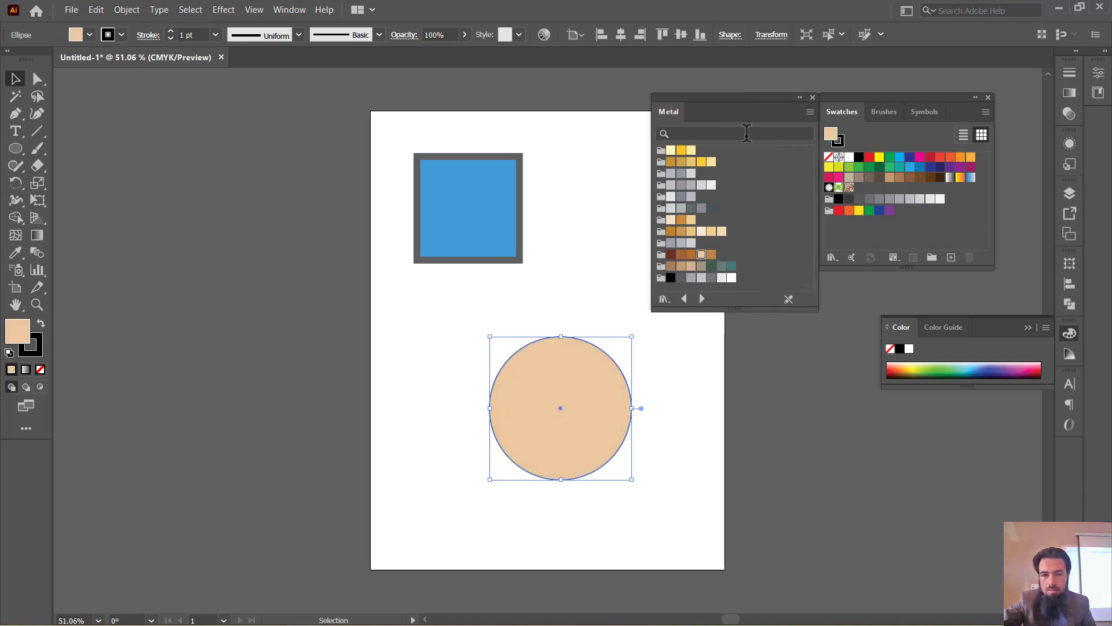
{"action": "left_click", "coordinate": [813, 96]}
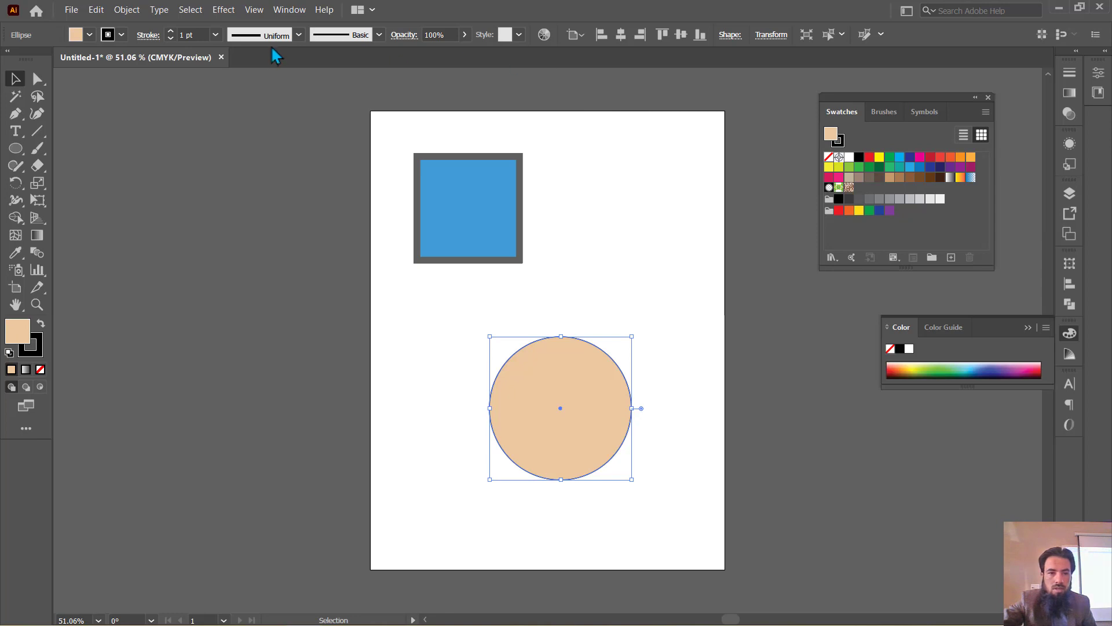
{"action": "left_click", "coordinate": [289, 10]}
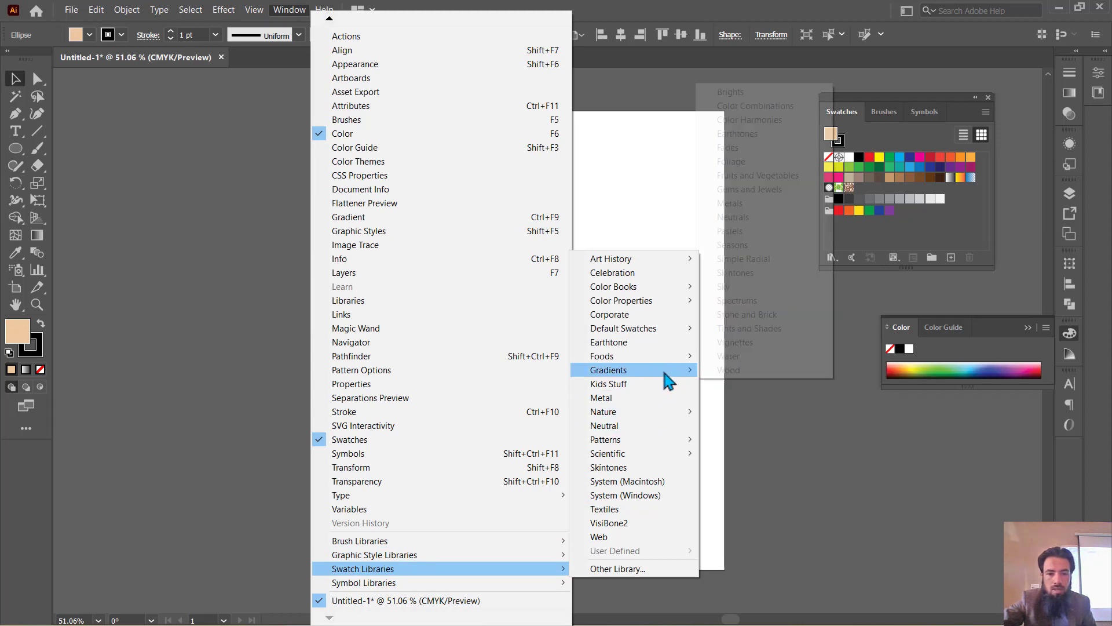
{"action": "mouse_move", "coordinate": [608, 370]}
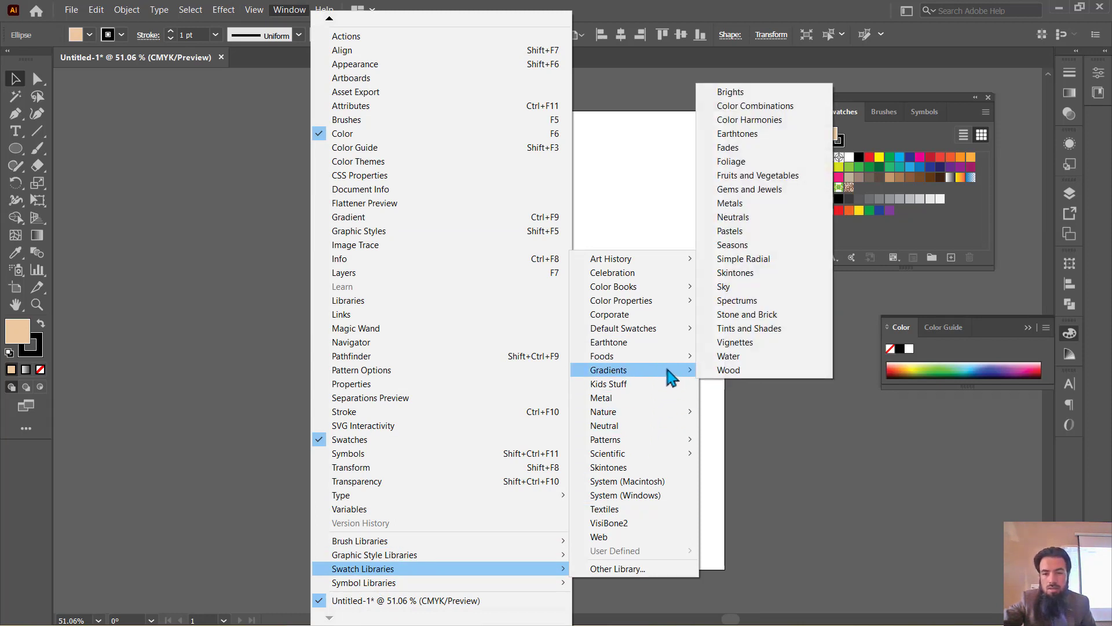
- Fill the circle with a gold gradient from the Metals library and preview the result
{"action": "left_click", "coordinate": [740, 204]}
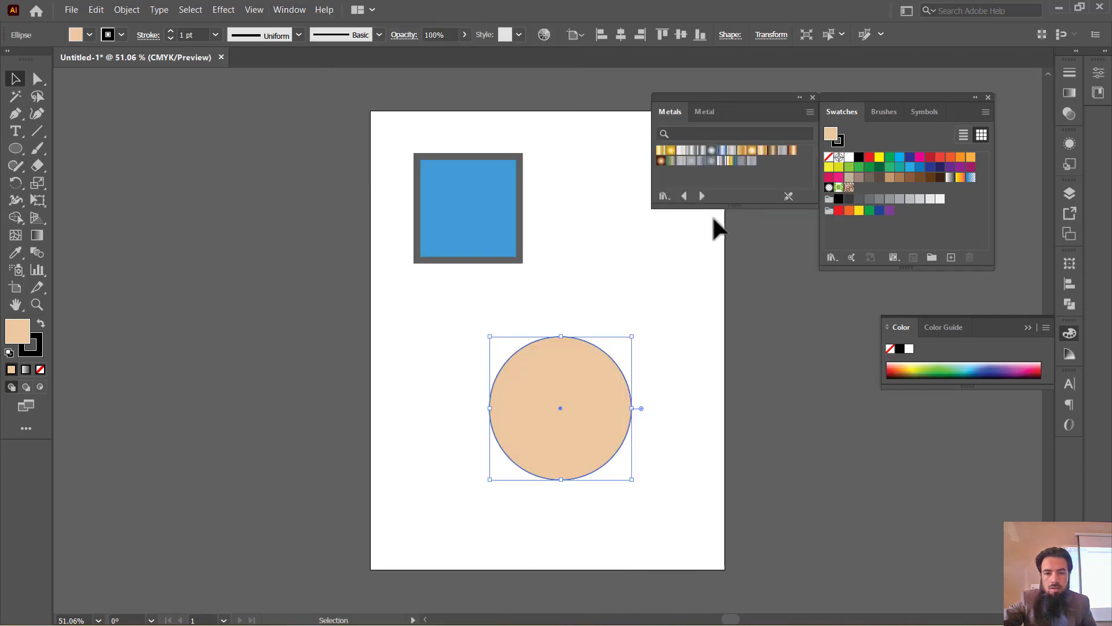
{"action": "left_click", "coordinate": [662, 152]}
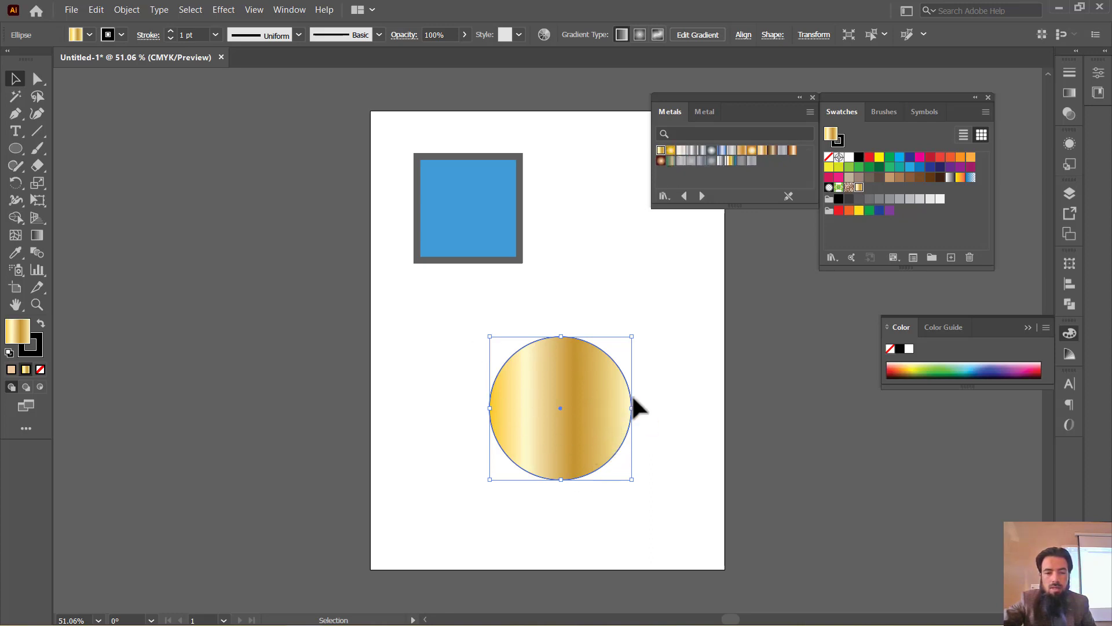
{"action": "left_click", "coordinate": [682, 368]}
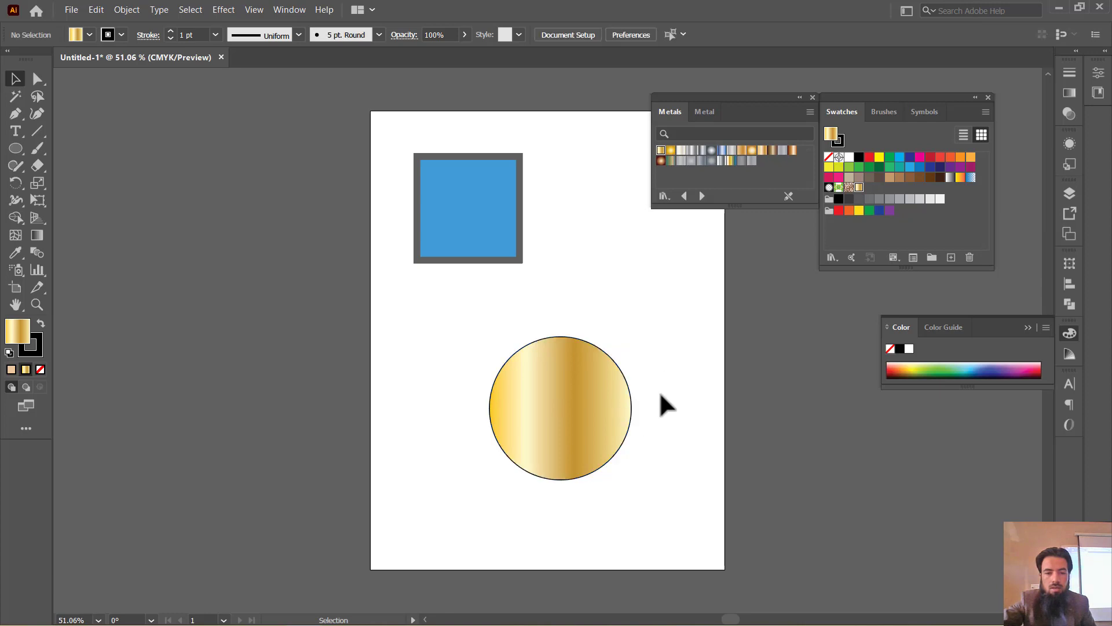
{"action": "left_click", "coordinate": [618, 416]}
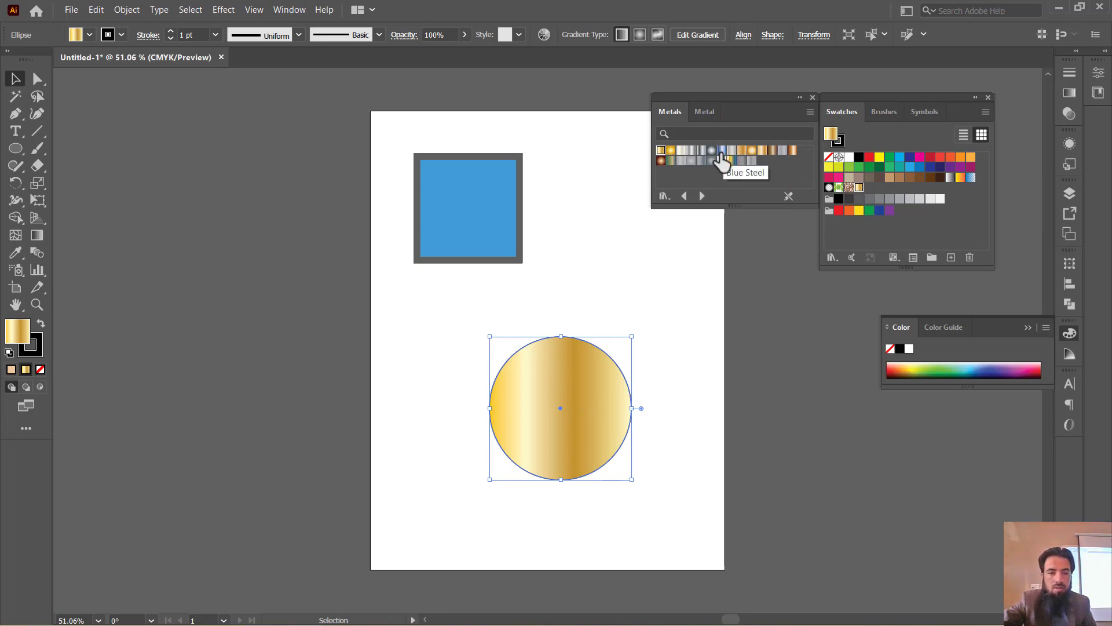
- Try Blue Steel, silver and radial gold, settle on linear gold, and close the Metals library
{"action": "left_click", "coordinate": [721, 150]}
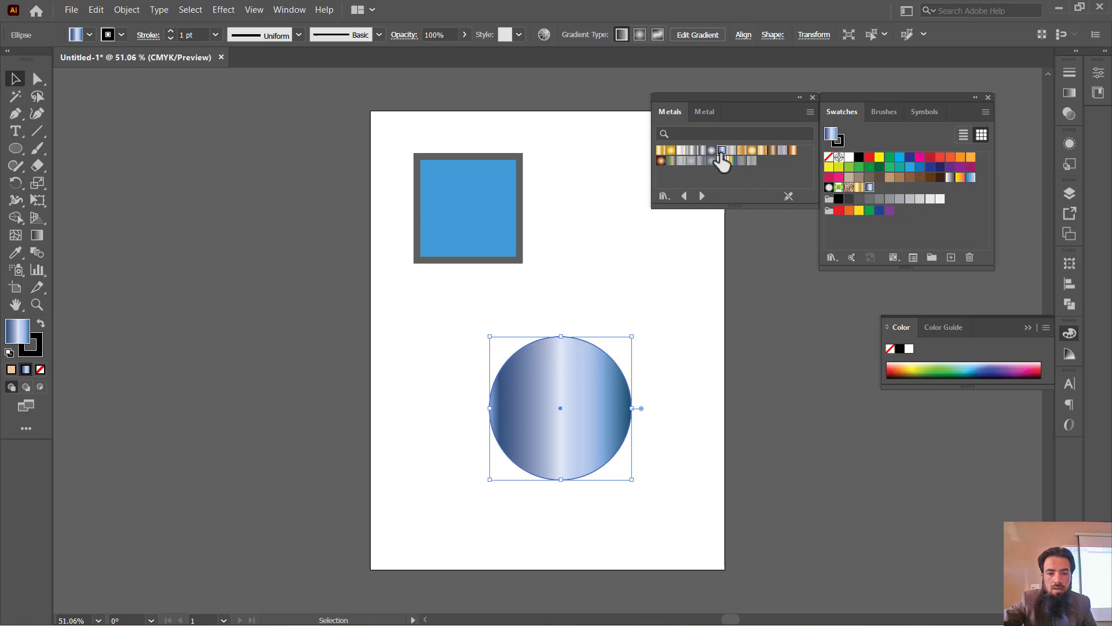
{"action": "left_click", "coordinate": [753, 150]}
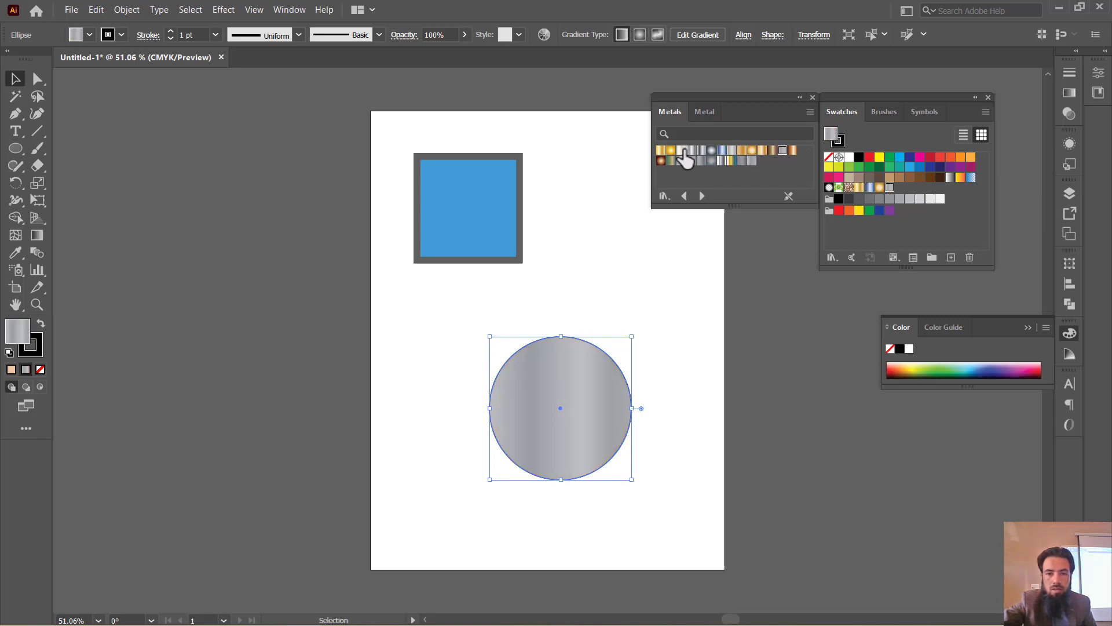
{"action": "left_click", "coordinate": [671, 151]}
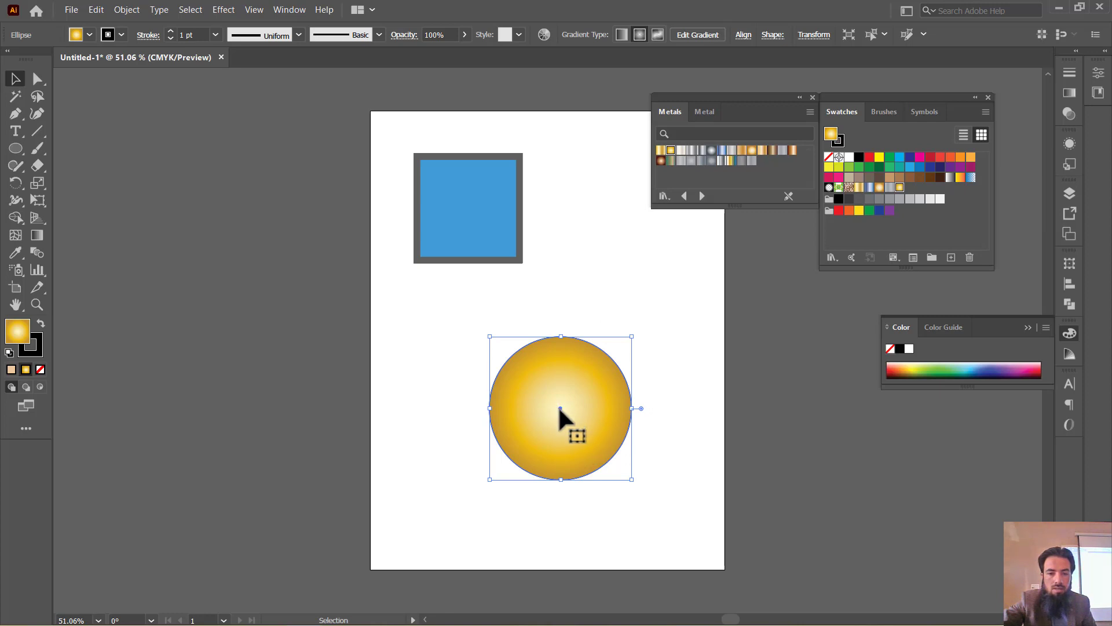
{"action": "left_click", "coordinate": [661, 151]}
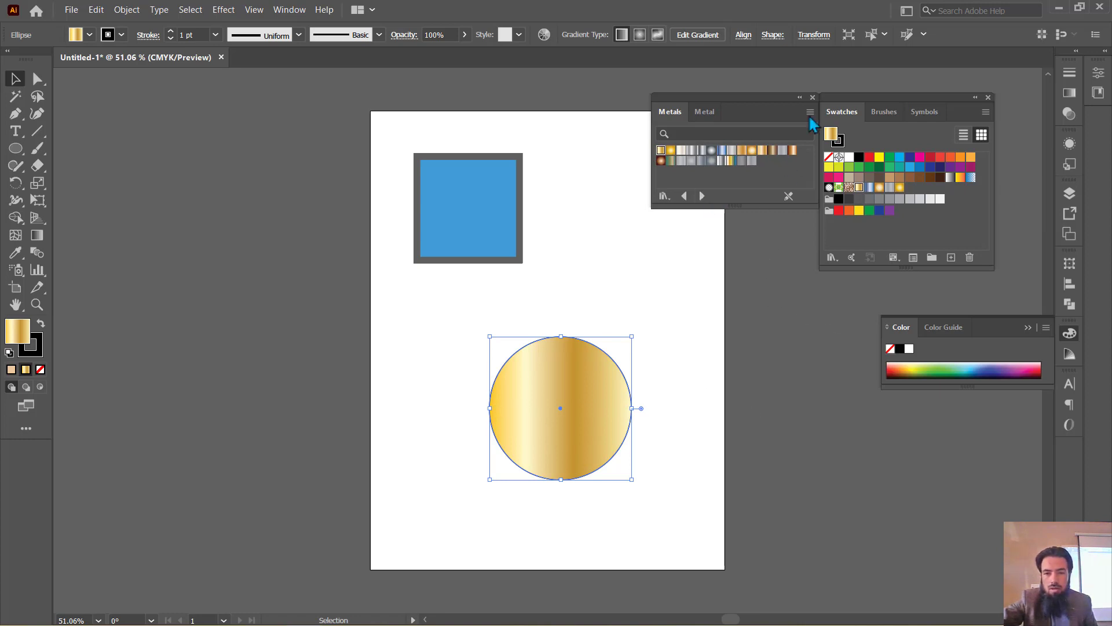
{"action": "left_click", "coordinate": [812, 96]}
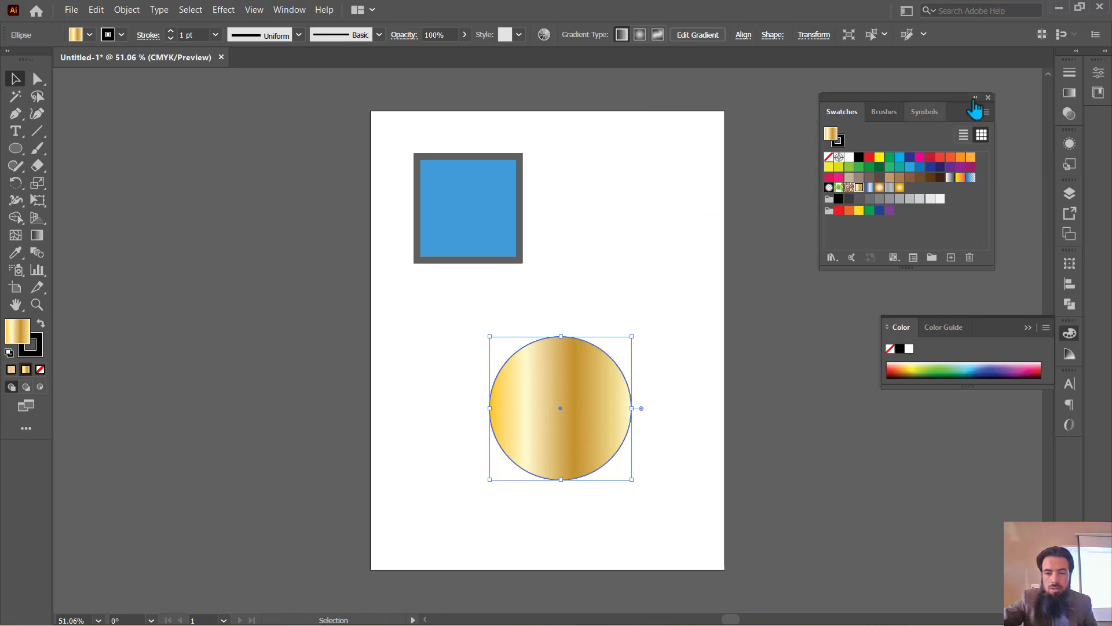
{"action": "left_click_drag", "start_coordinate": [948, 92], "coordinate": [985, 66]}
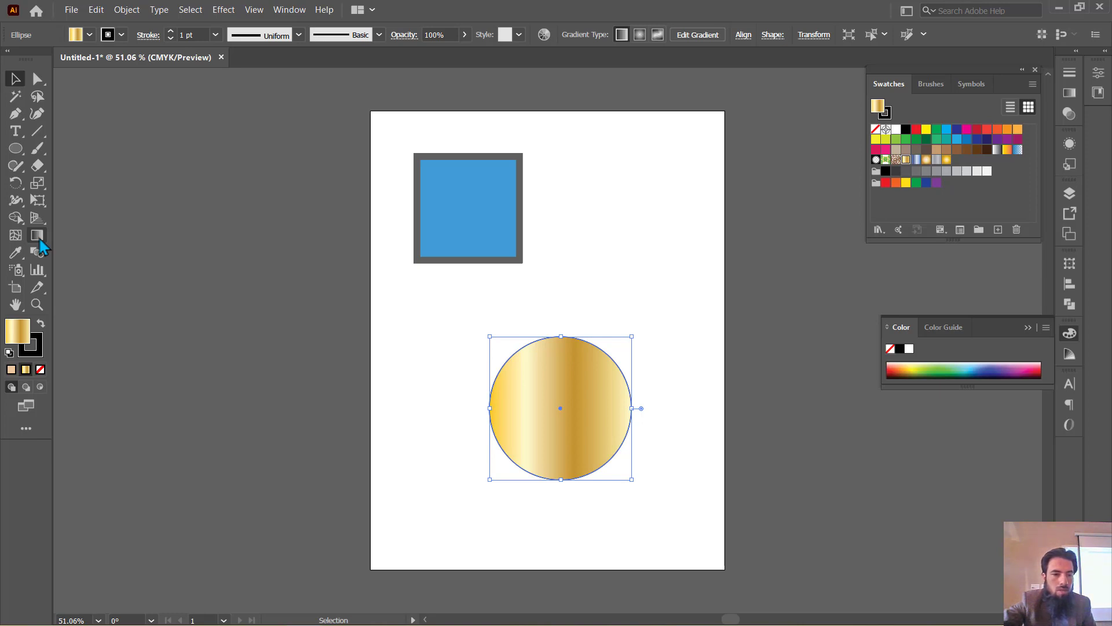
{"action": "left_click", "coordinate": [37, 235]}
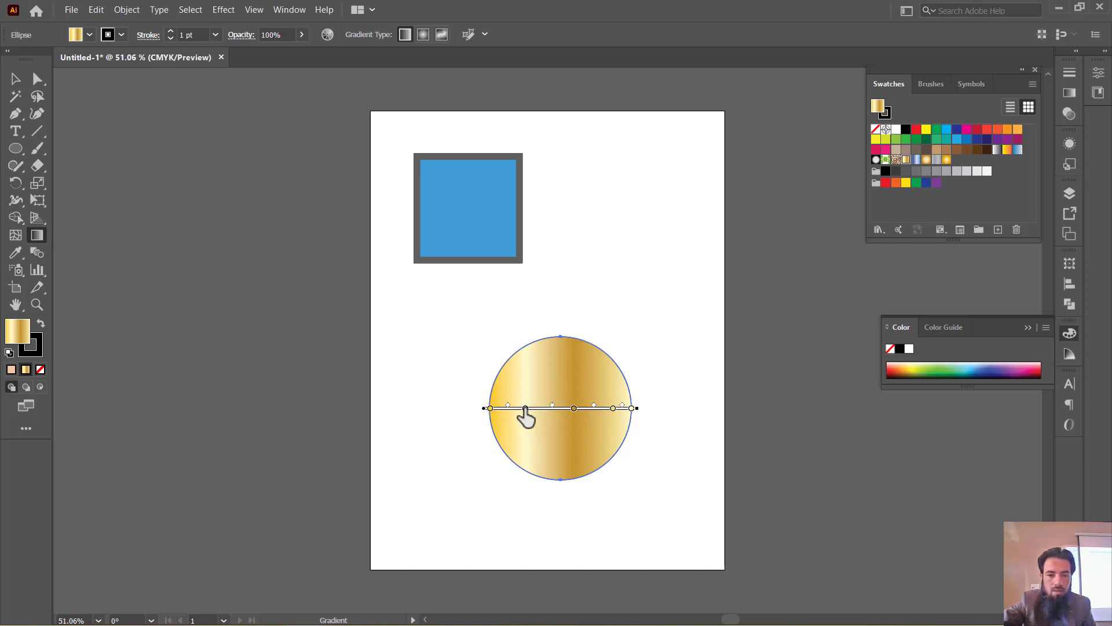
{"action": "left_click", "coordinate": [490, 409]}
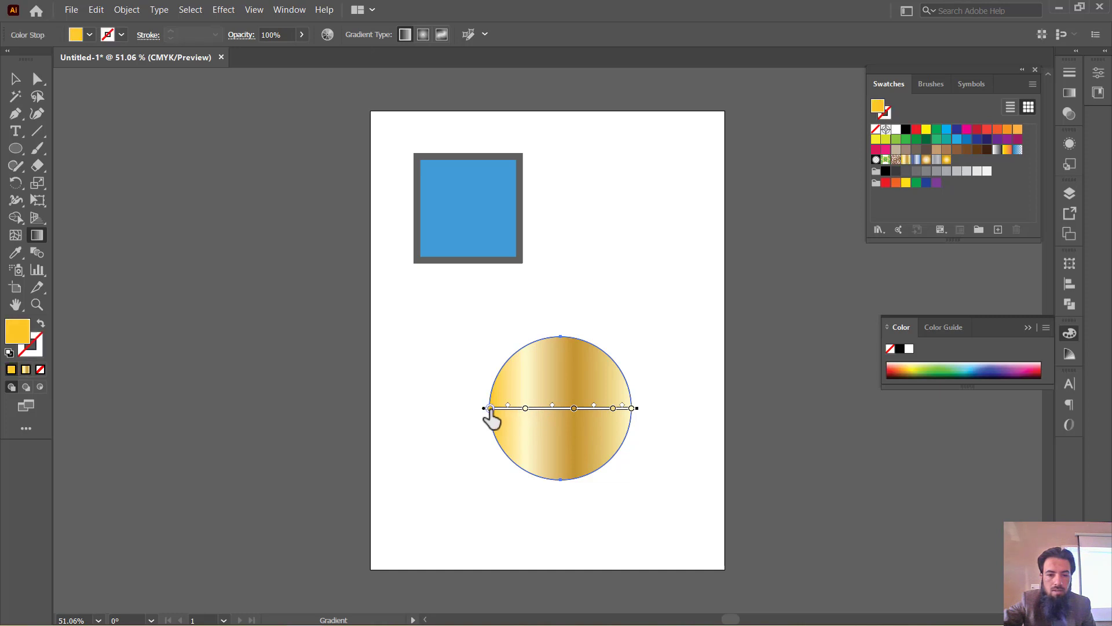
{"action": "double_click", "coordinate": [490, 408]}
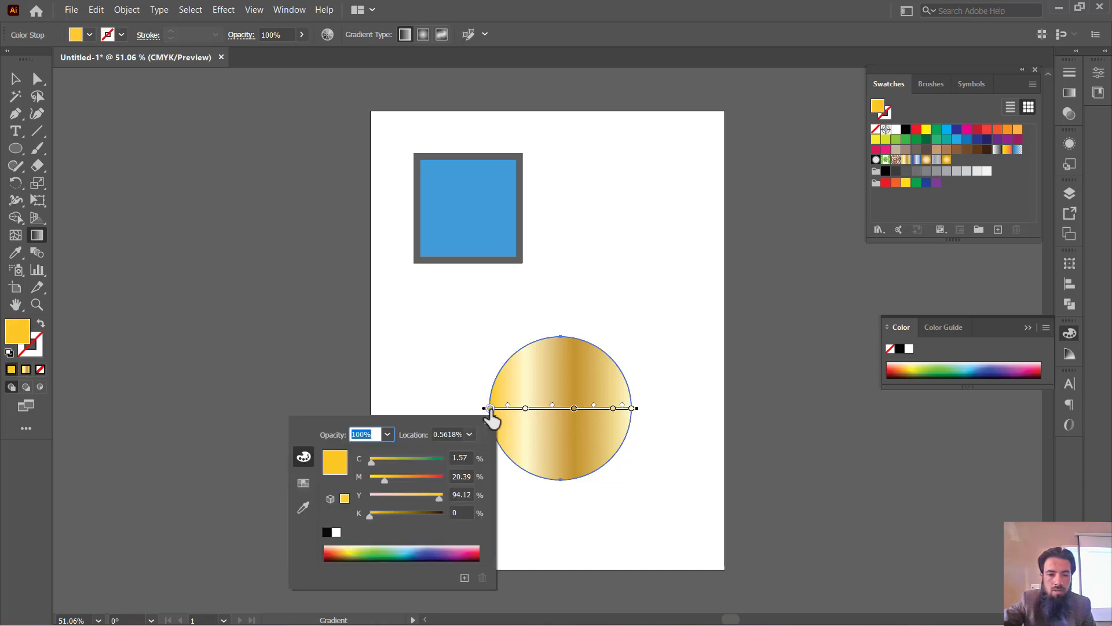
{"action": "left_click", "coordinate": [525, 409]}
{"action": "double_click", "coordinate": [526, 409]}
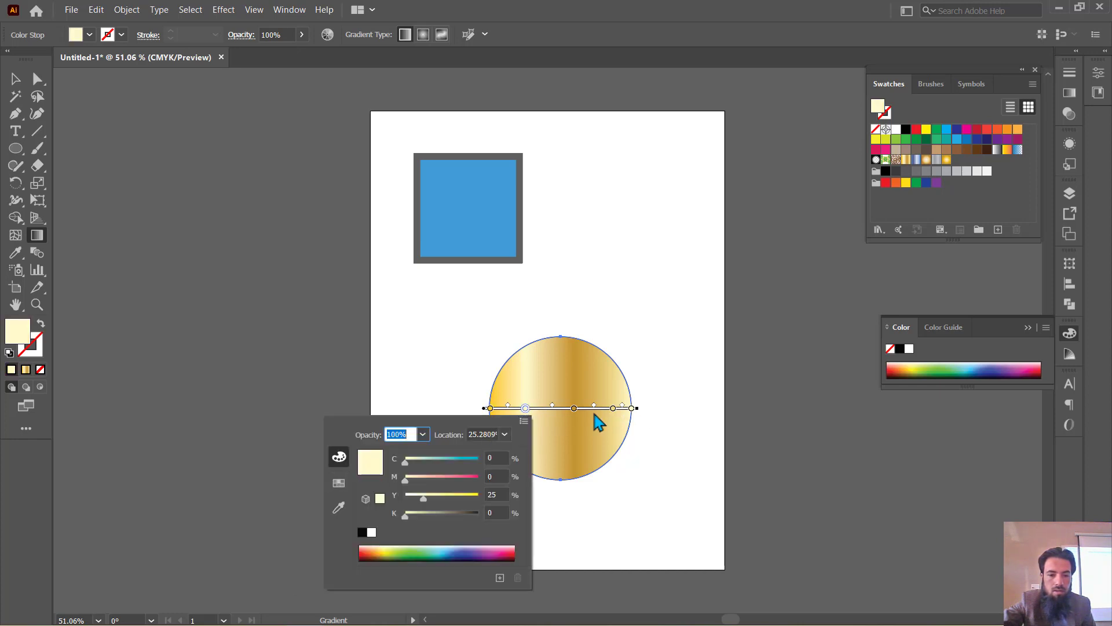
{"action": "left_click", "coordinate": [575, 409]}
{"action": "double_click", "coordinate": [575, 409]}
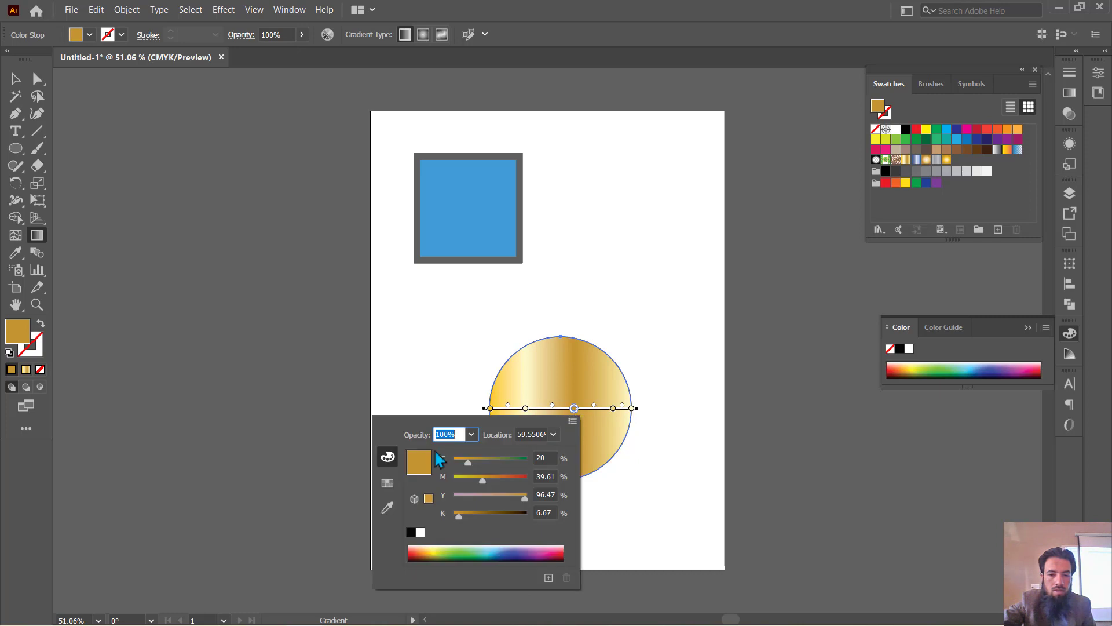
{"action": "left_click", "coordinate": [559, 387]}
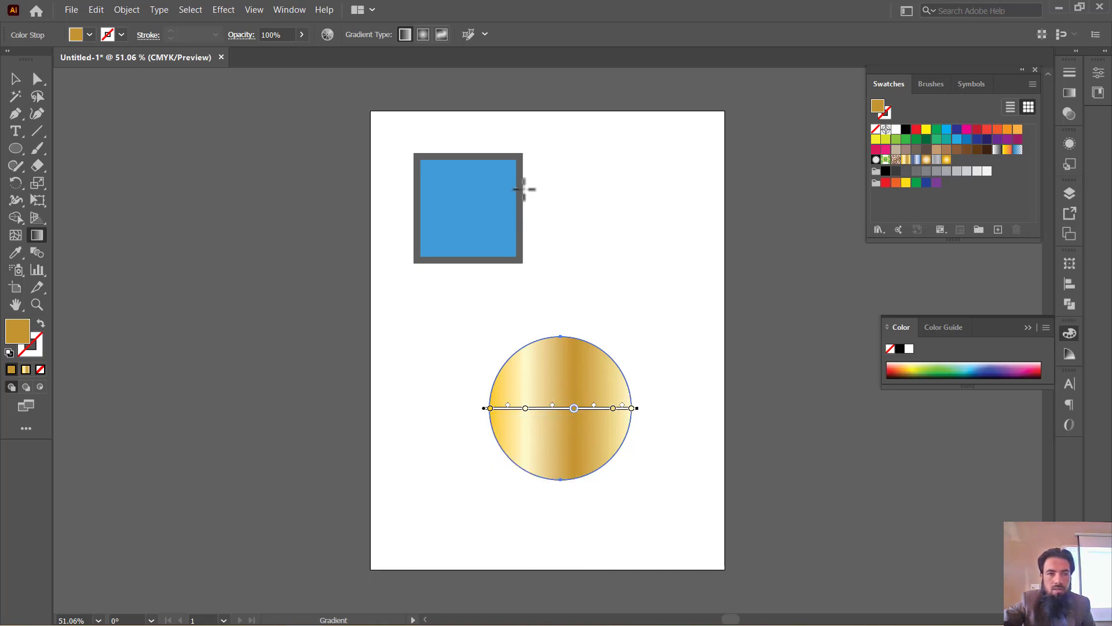
- Apply the circle's gold gradient to the blue square, then deselect it
{"action": "key", "text": "v"}
{"action": "left_click", "coordinate": [495, 174]}
{"action": "key", "text": "g"}
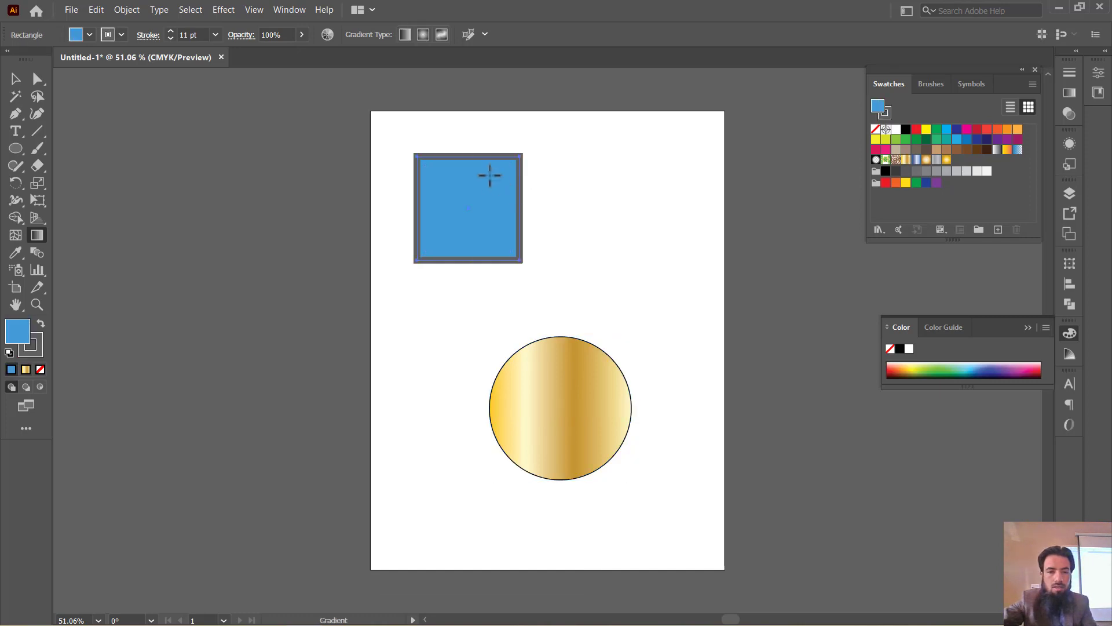
{"action": "left_click", "coordinate": [26, 371]}
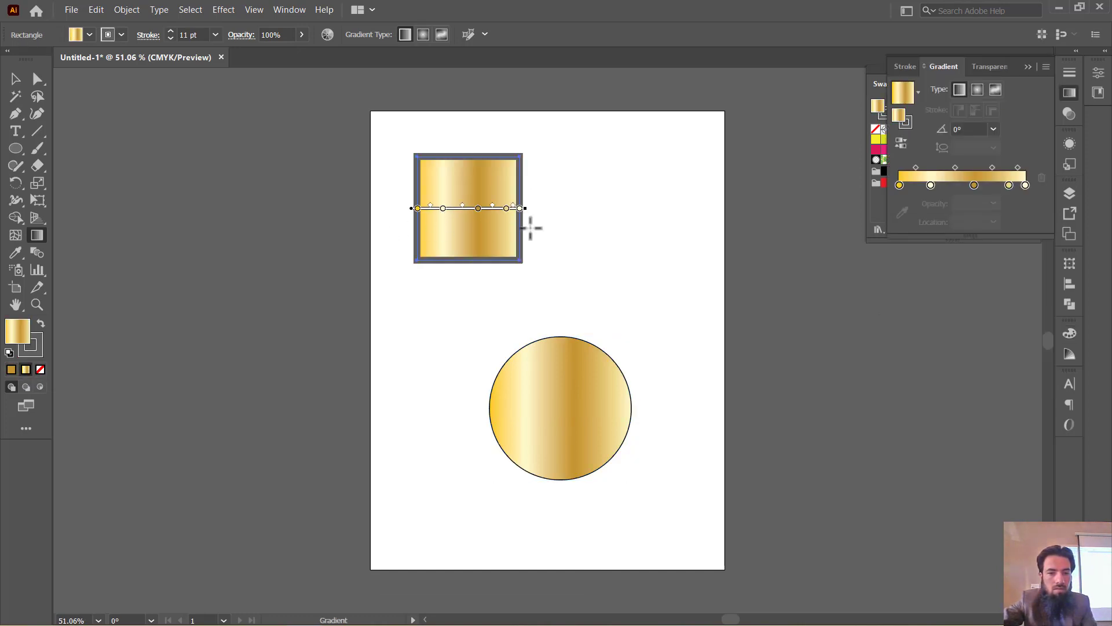
{"action": "key", "text": "v"}
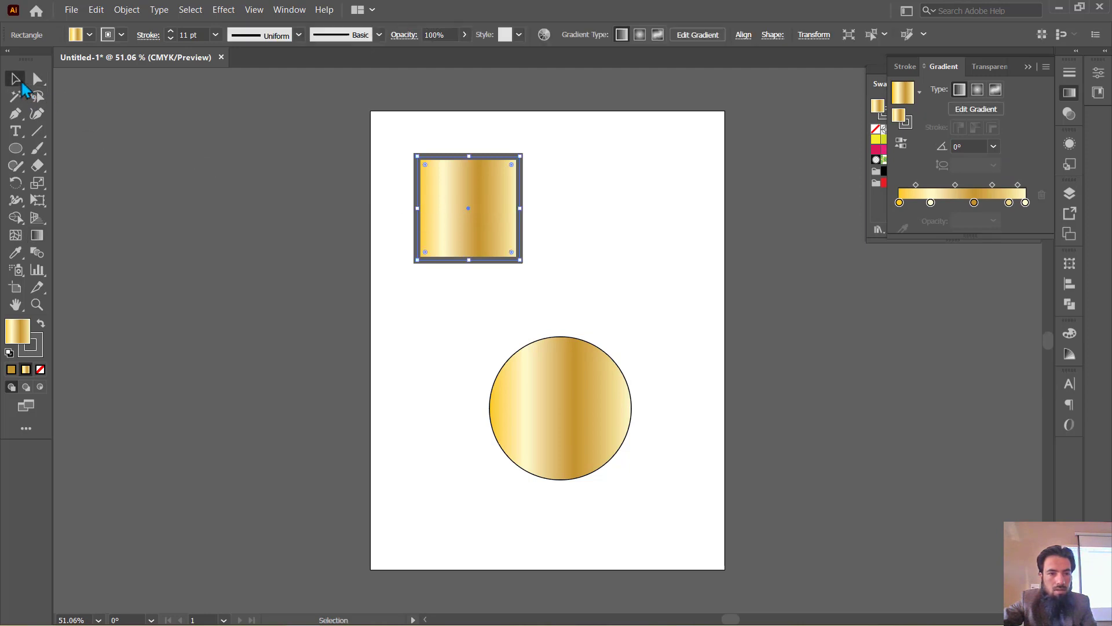
{"action": "left_click", "coordinate": [79, 287]}
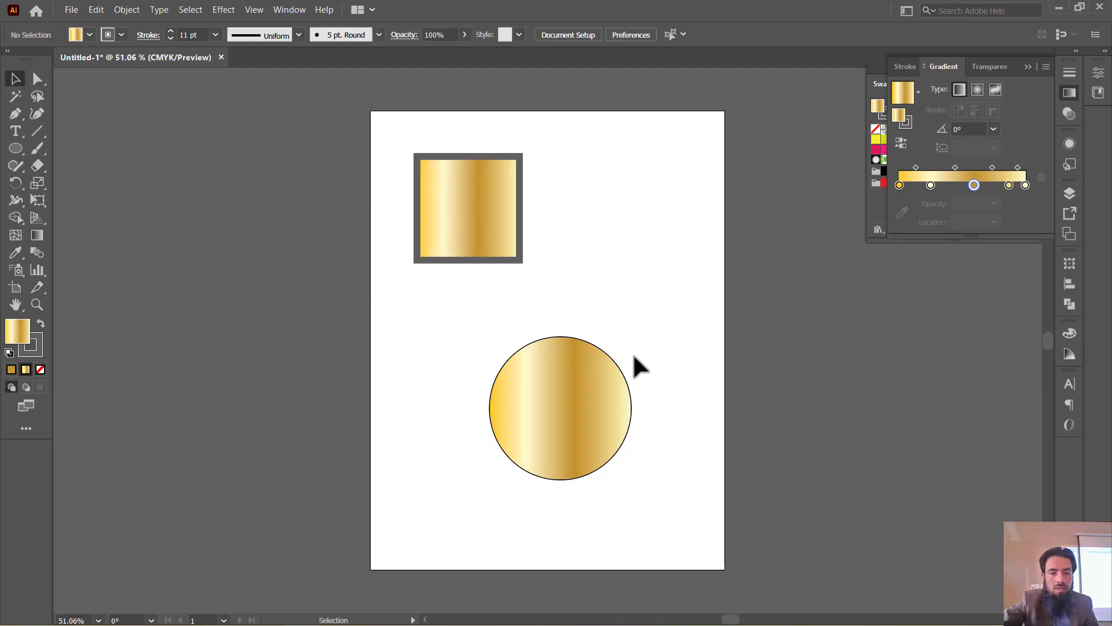
- Delete both shapes and reset fill and stroke to default white and black
{"action": "left_click", "coordinate": [562, 399]}
{"action": "key", "text": "ctrl+a"}
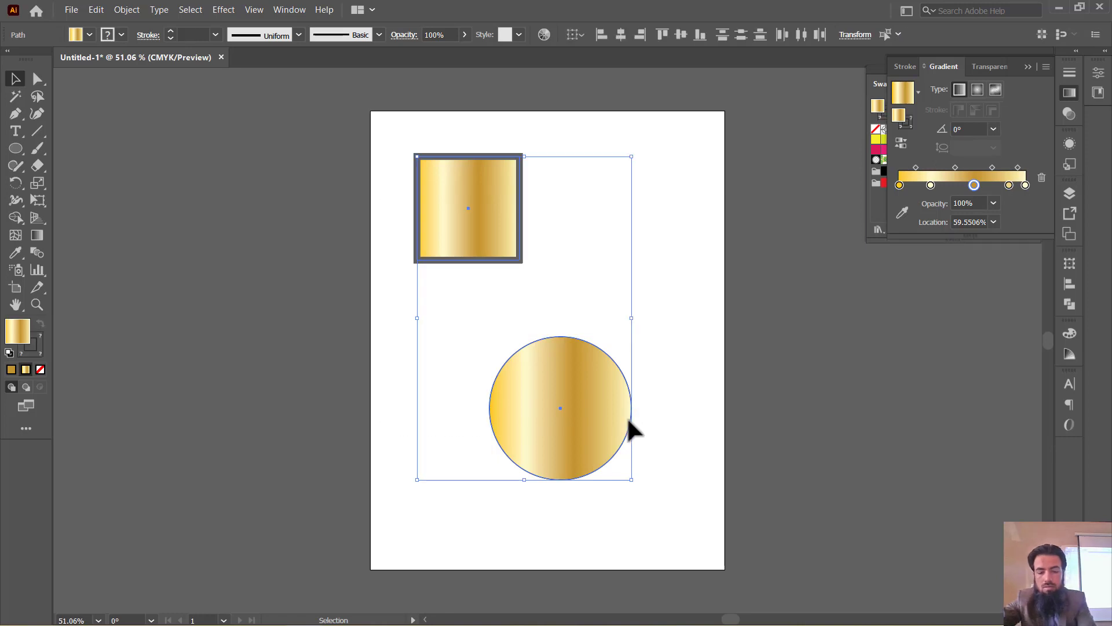
{"action": "key", "text": "Delete"}
{"action": "left_click", "coordinate": [9, 352]}
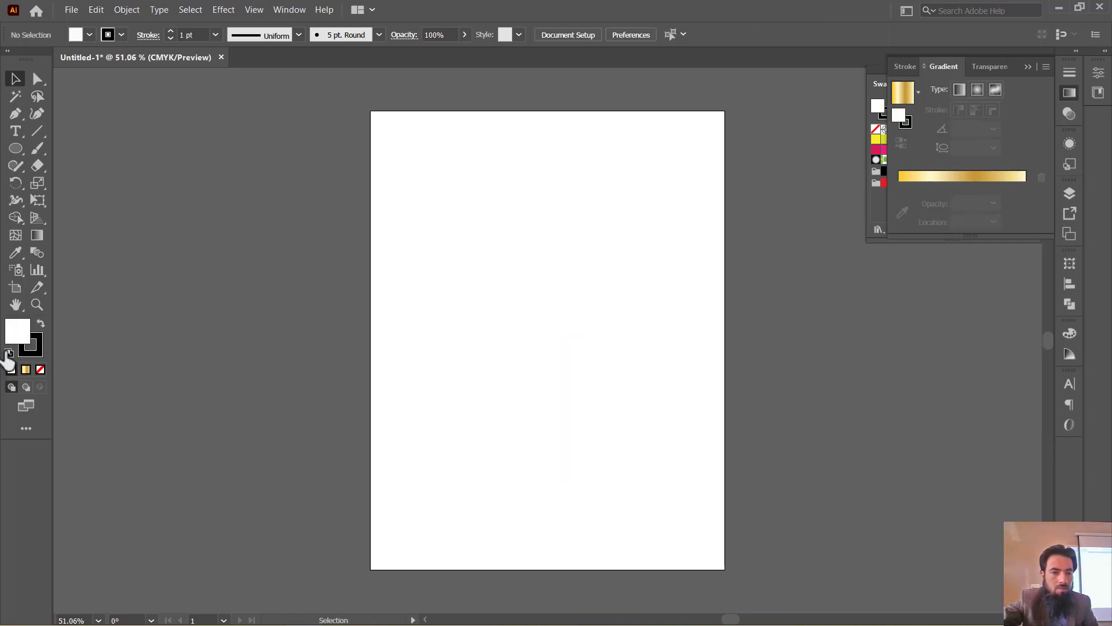
- Draw a new rectangle and move it up and left on the page
{"action": "key", "text": "m"}
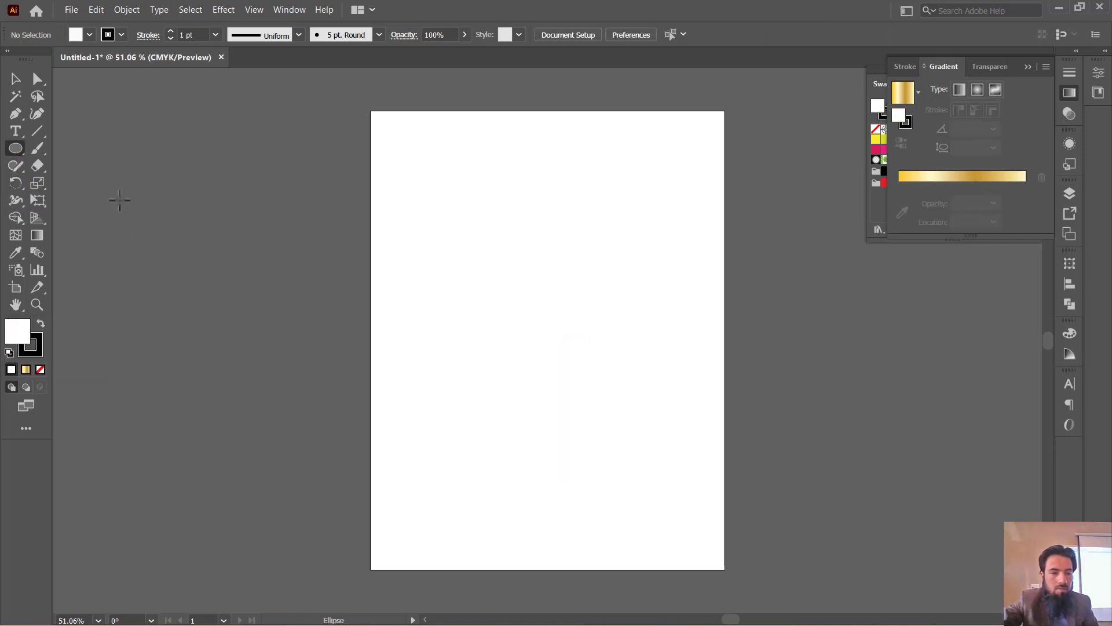
{"action": "left_click_drag", "start_coordinate": [495, 230], "coordinate": [674, 433]}
{"action": "key", "text": "v"}
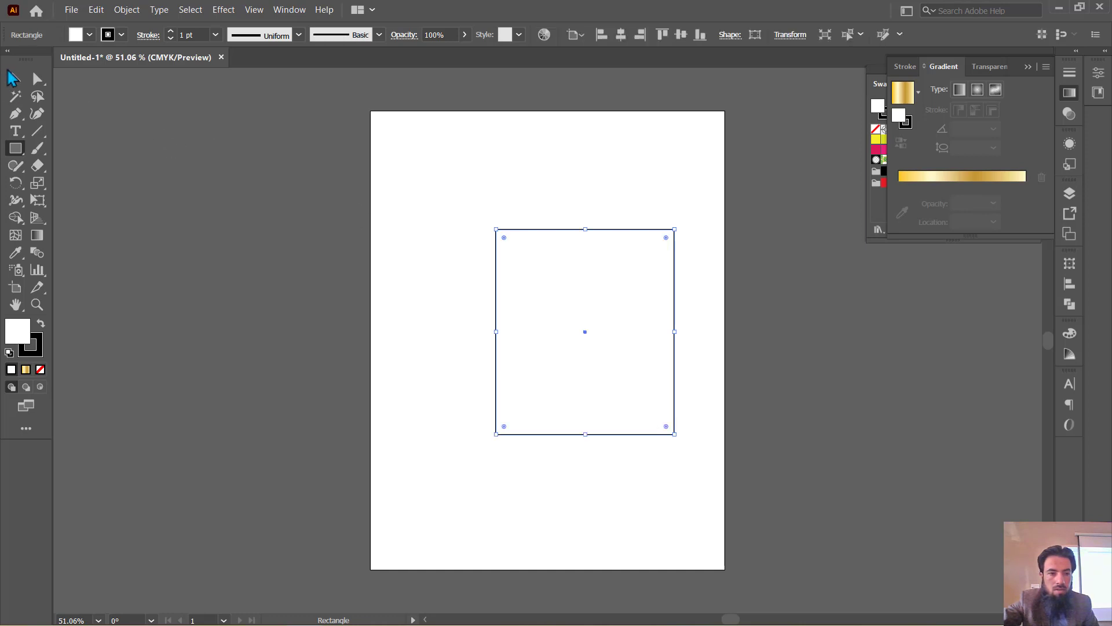
{"action": "left_click_drag", "start_coordinate": [517, 272], "coordinate": [475, 248]}
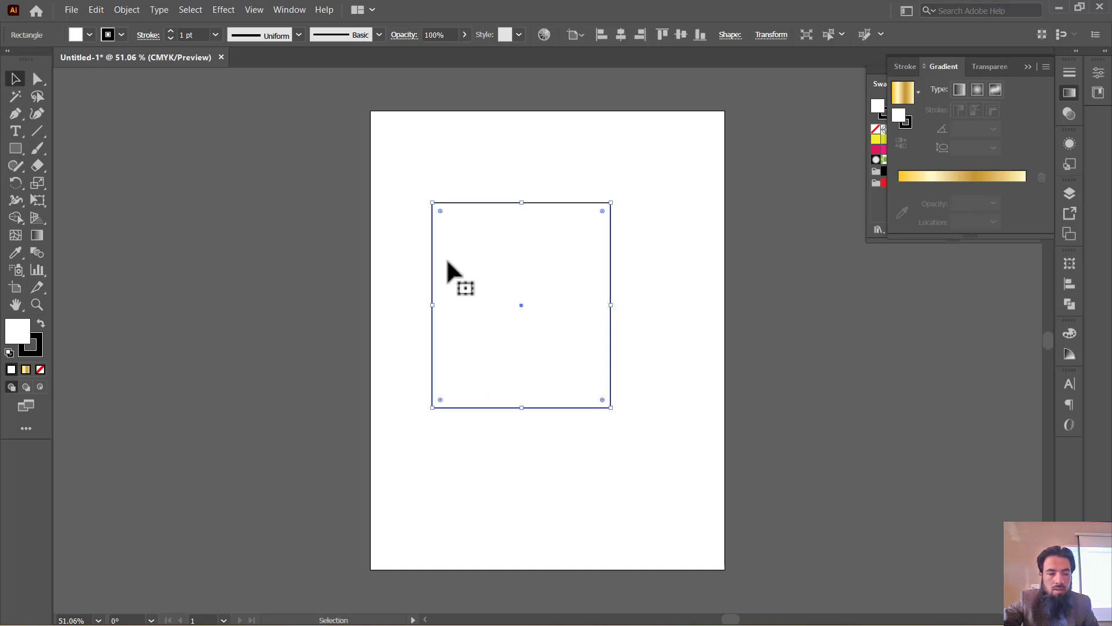
{"action": "left_click", "coordinate": [82, 246]}
{"action": "left_click", "coordinate": [36, 236]}
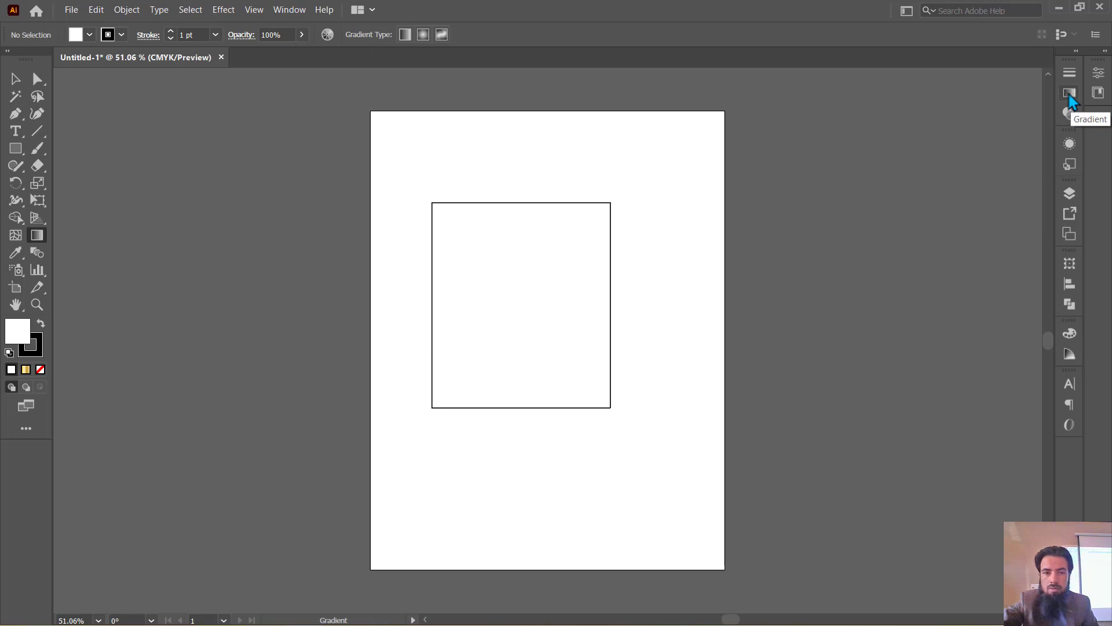
- Give the rectangle a two-stop linear gradient from deep yellow to pale cream via the Gradient panel
{"action": "left_click", "coordinate": [289, 10]}
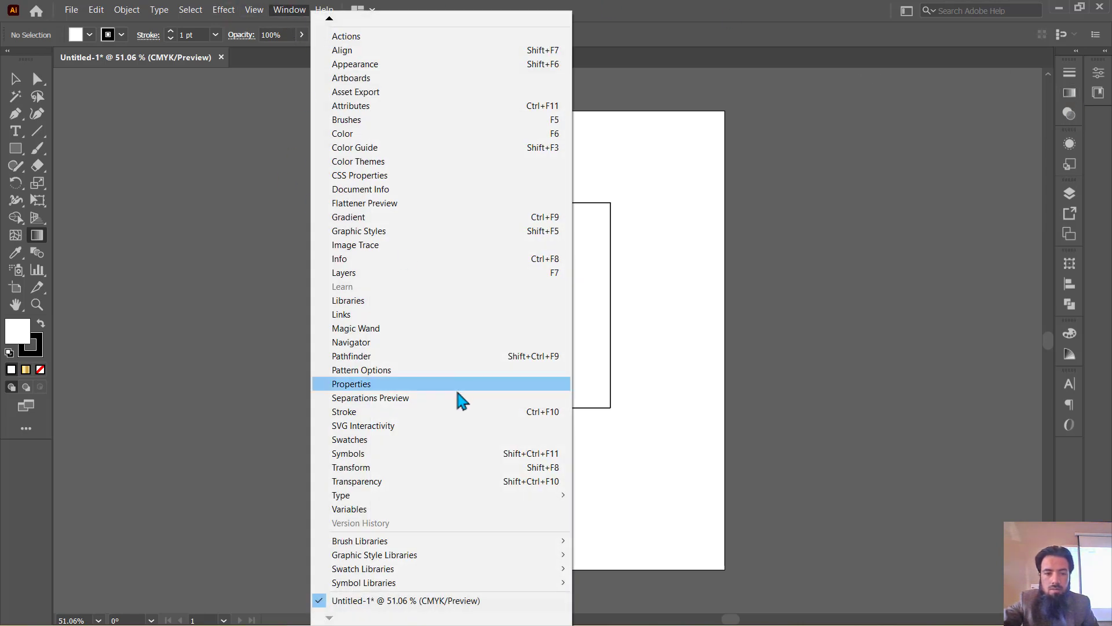
{"action": "left_click", "coordinate": [397, 217]}
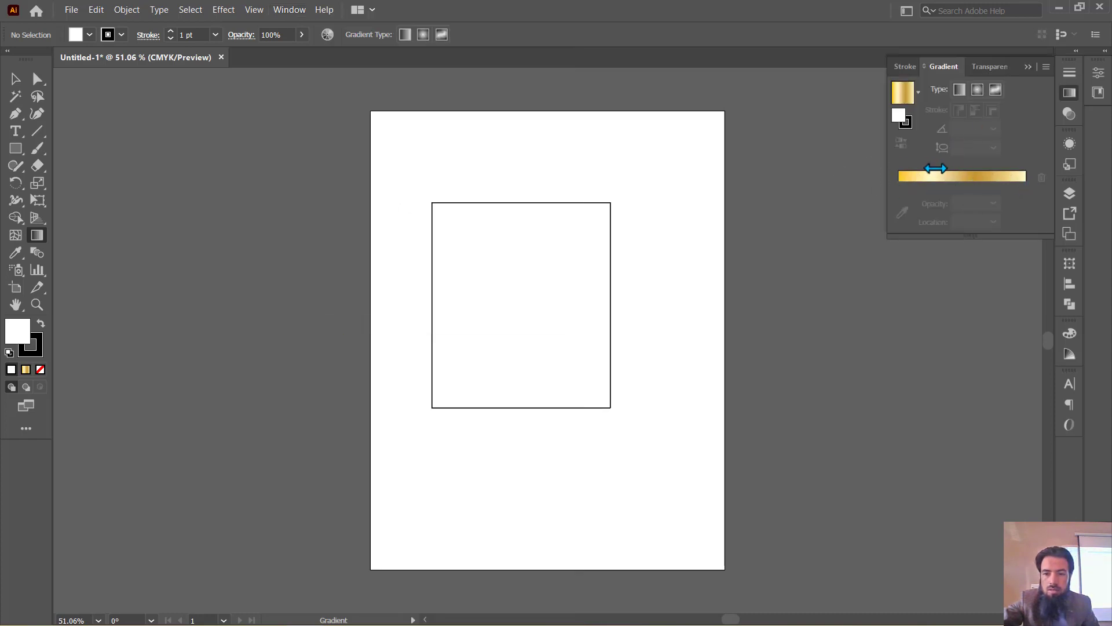
{"action": "left_click", "coordinate": [532, 259]}
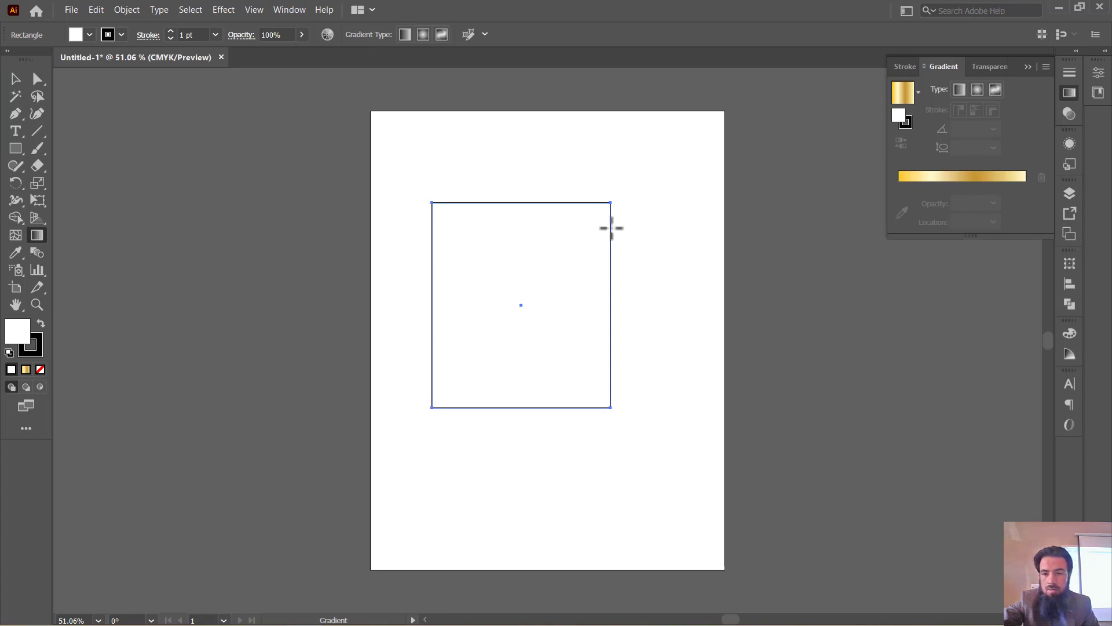
{"action": "left_click", "coordinate": [953, 184]}
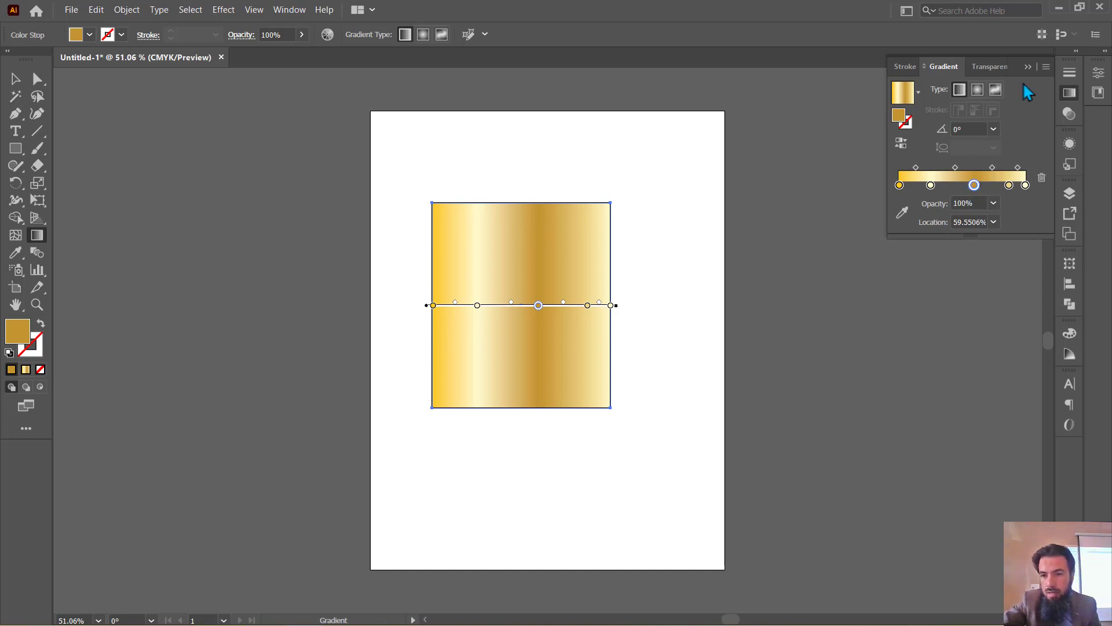
{"action": "left_click", "coordinate": [1046, 67]}
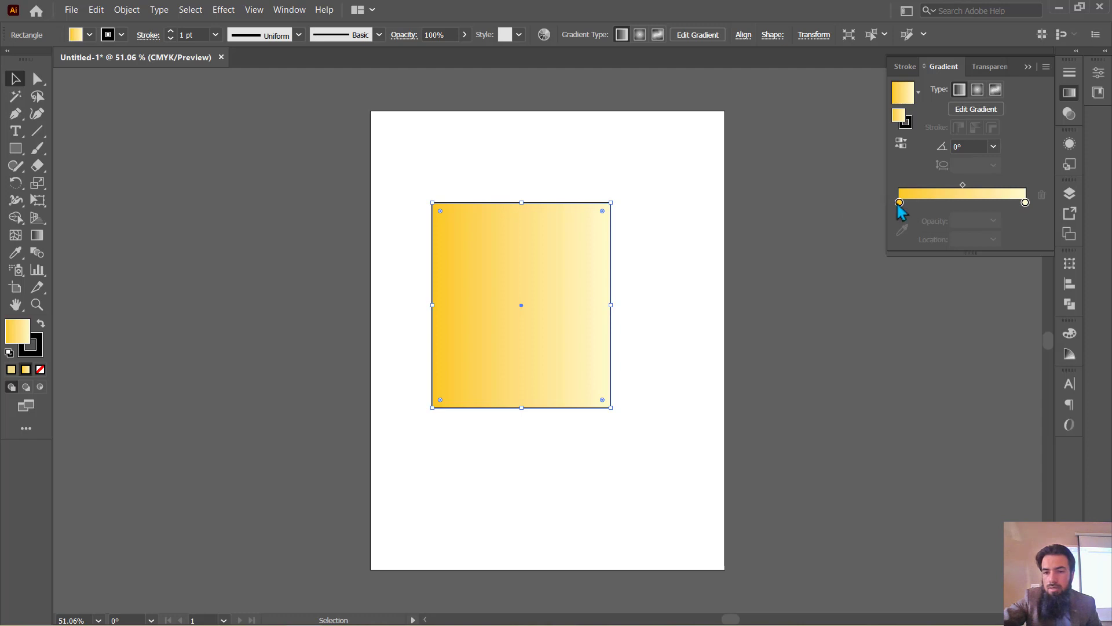
- Set the left gradient stop's colour to light blue
{"action": "left_click_drag", "start_coordinate": [900, 203], "coordinate": [961, 203]}
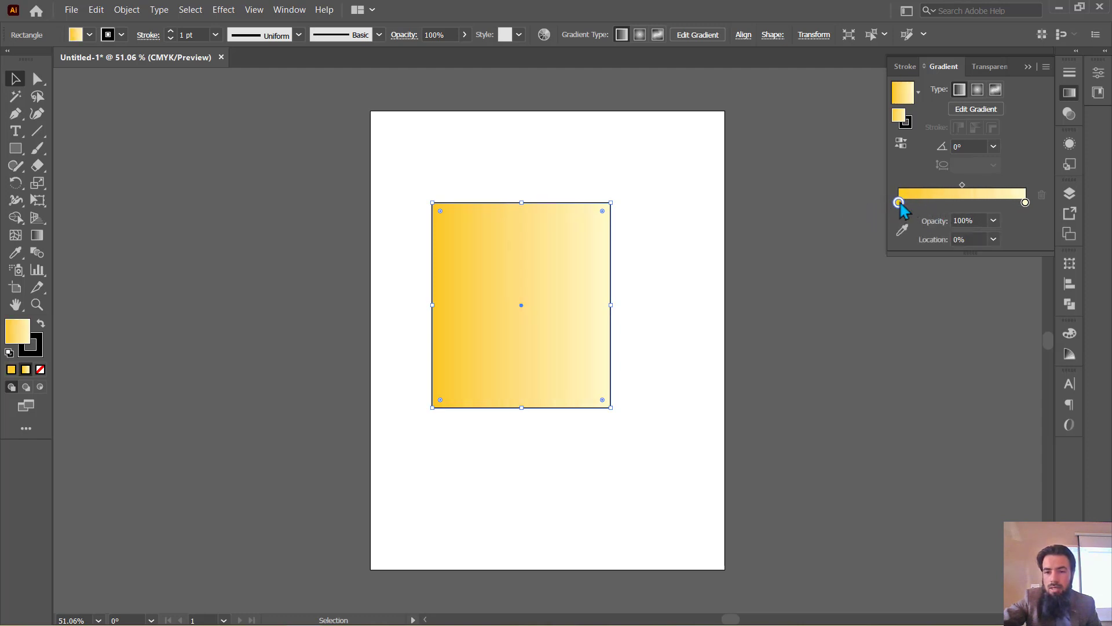
{"action": "double_click", "coordinate": [898, 202]}
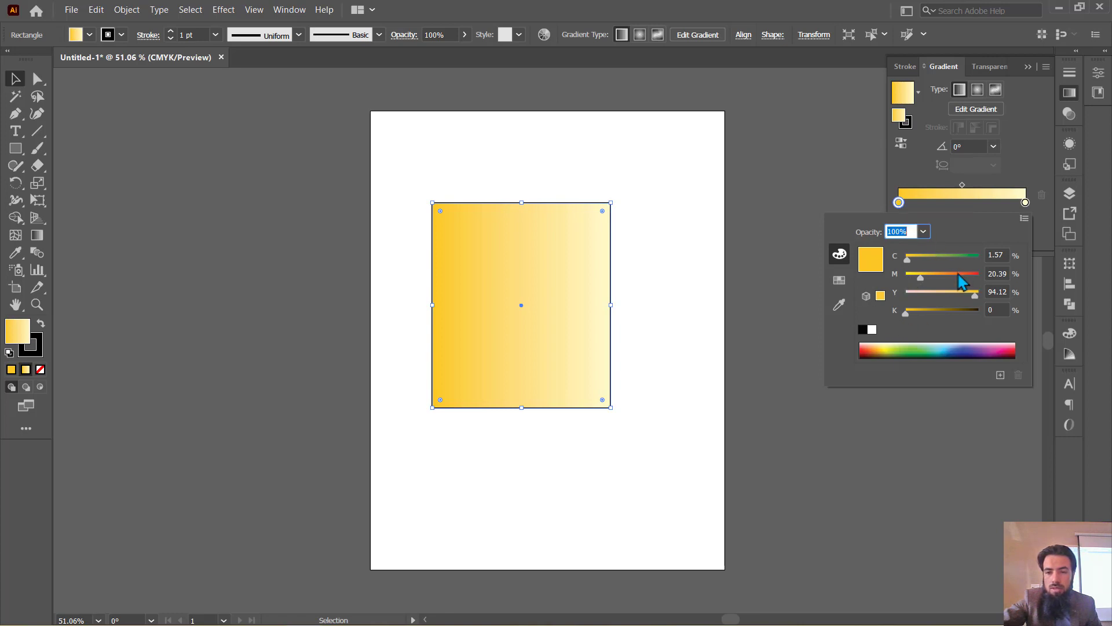
{"action": "left_click", "coordinate": [928, 351]}
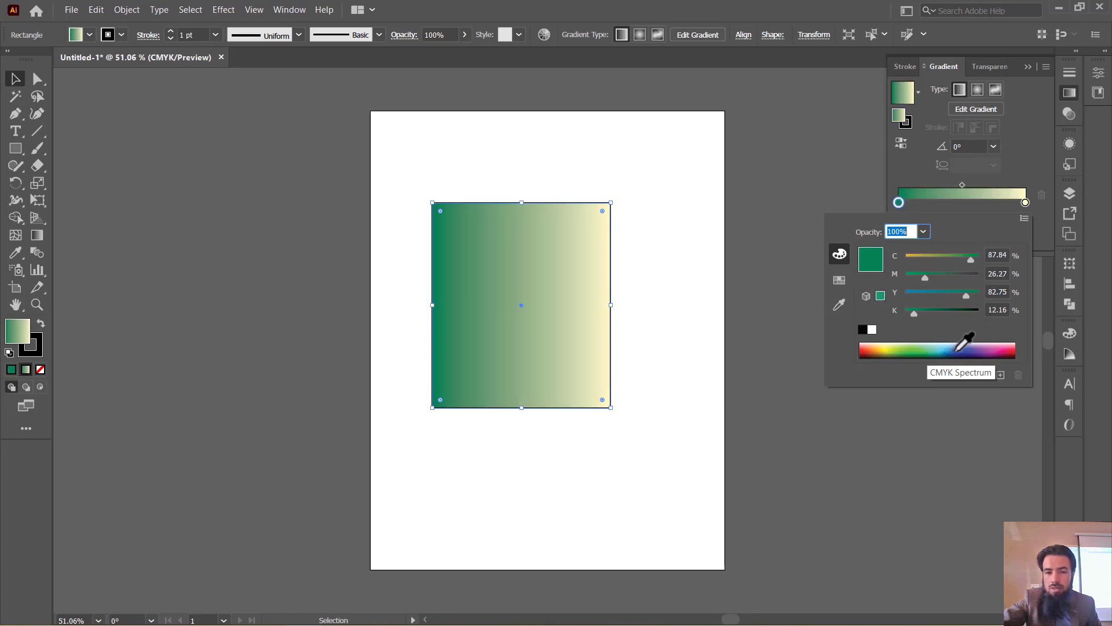
{"action": "left_click", "coordinate": [974, 347]}
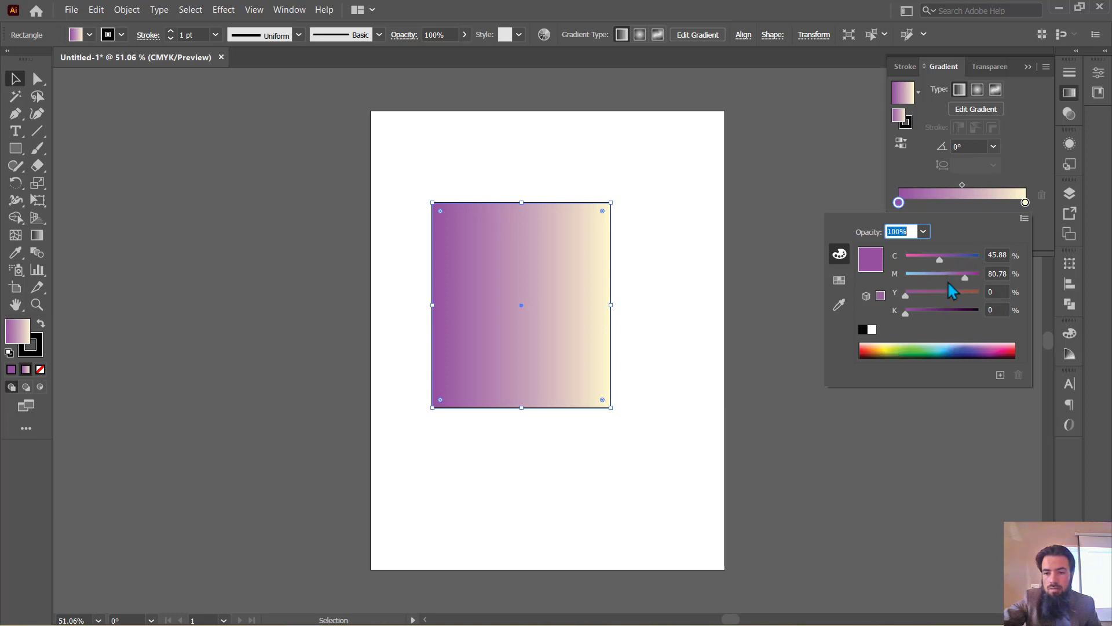
{"action": "left_click", "coordinate": [945, 348]}
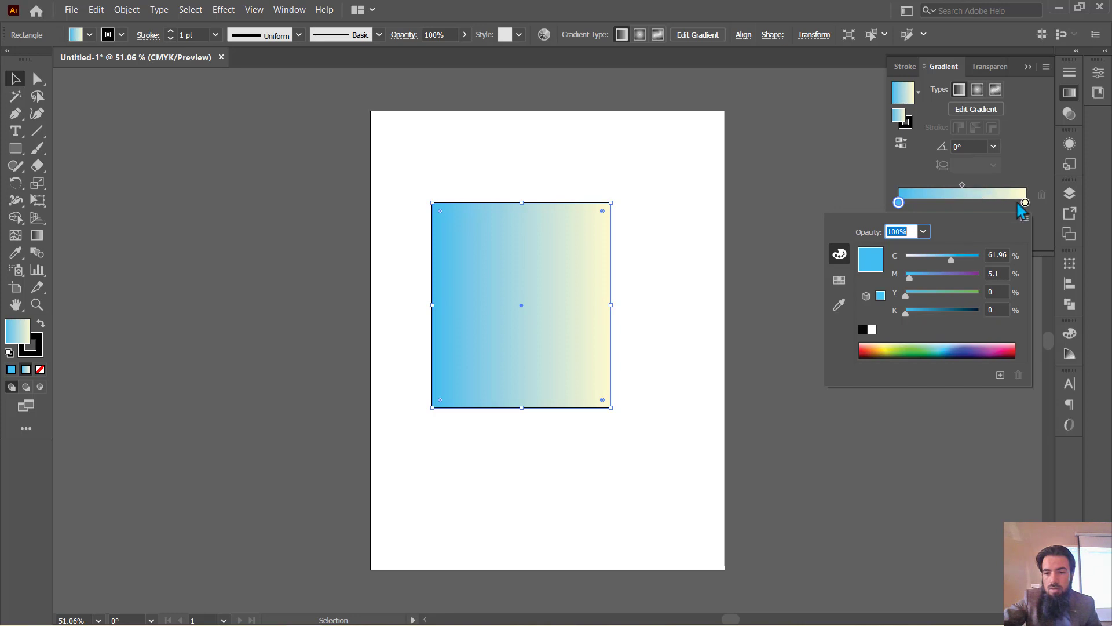
- Set the right gradient stop's colour to red
{"action": "left_click", "coordinate": [1025, 203]}
{"action": "double_click", "coordinate": [1025, 202]}
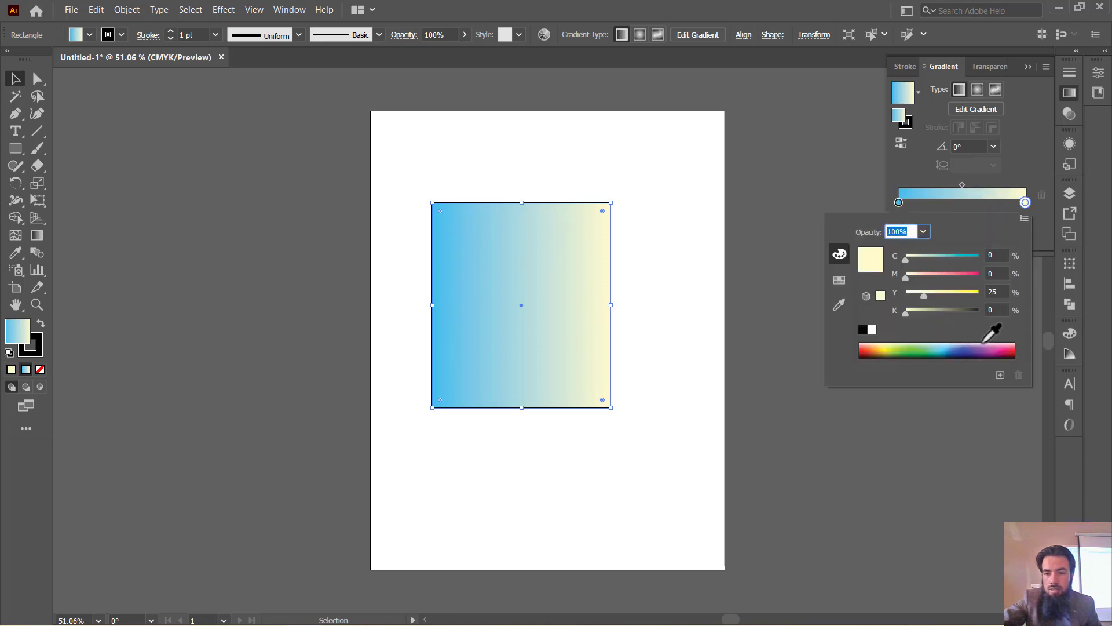
{"action": "left_click", "coordinate": [1015, 350]}
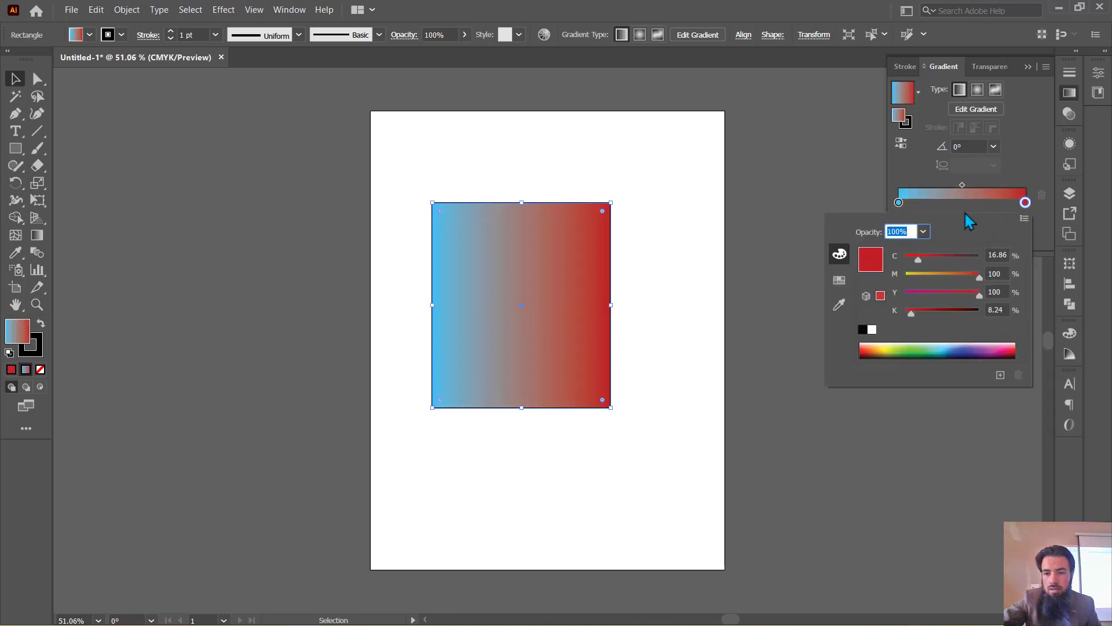
{"action": "left_click", "coordinate": [930, 184]}
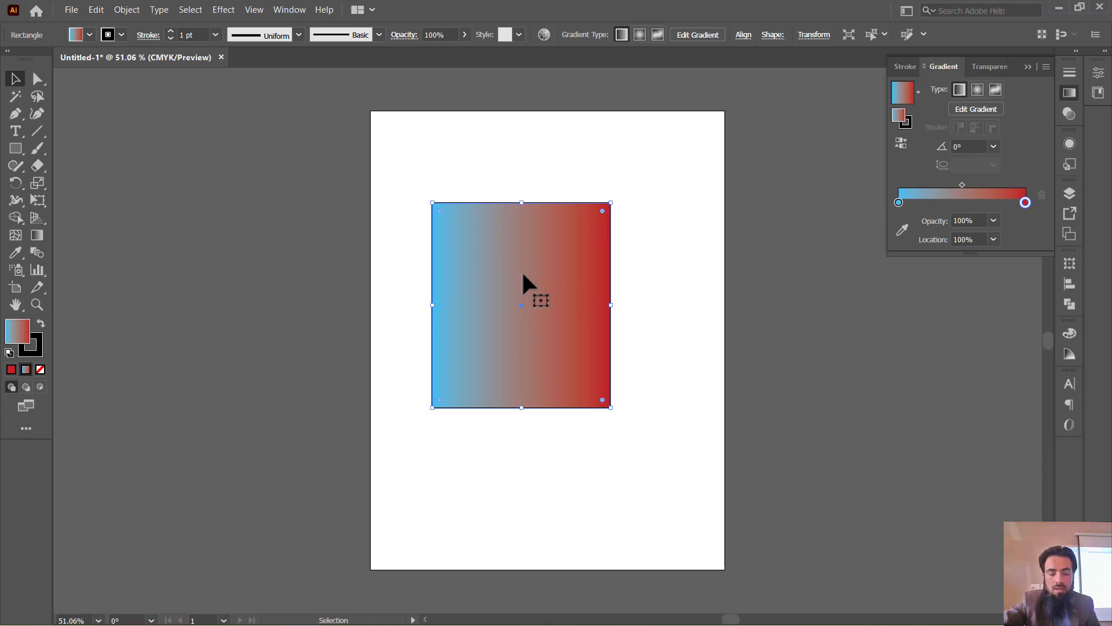
- Shift the blue stop and add a new colour stop at about 40%
{"action": "left_click", "coordinate": [899, 202]}
{"action": "left_click_drag", "start_coordinate": [899, 203], "coordinate": [926, 204]}
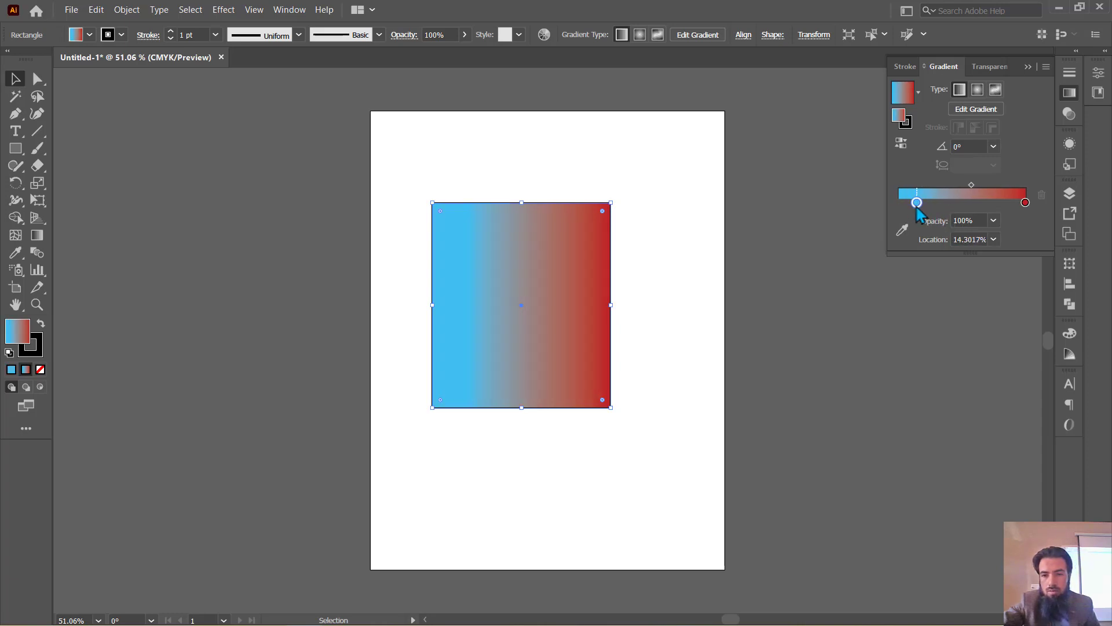
{"action": "mouse_move", "coordinate": [929, 208]}
{"action": "left_mouse_down"}
{"action": "mouse_move", "coordinate": [949, 210]}
{"action": "mouse_move", "coordinate": [872, 204]}
{"action": "left_mouse_up"}
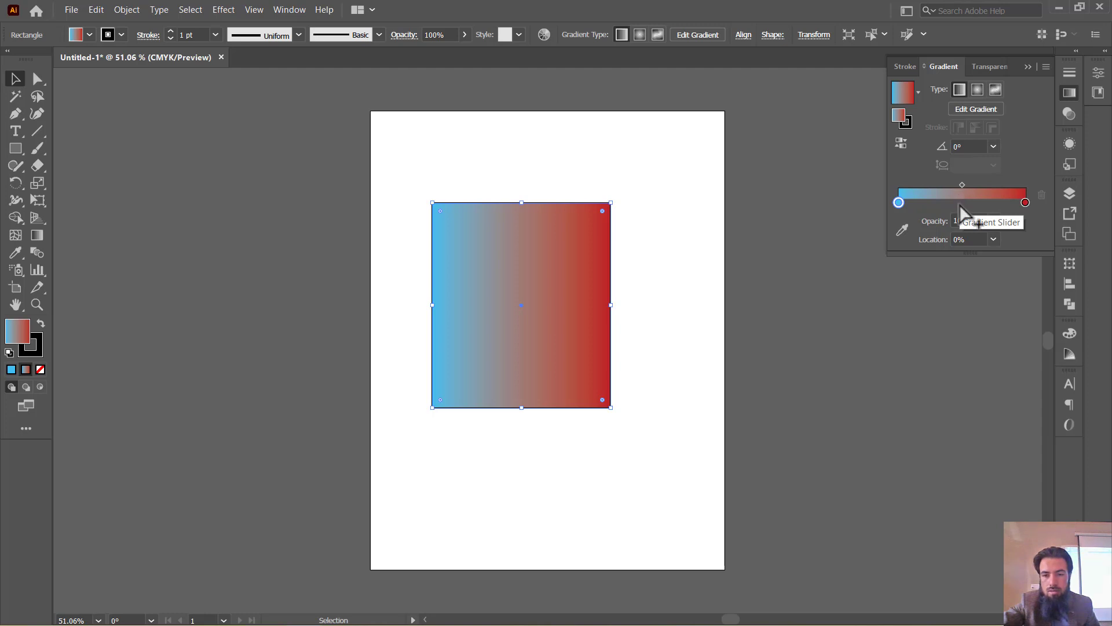
{"action": "left_click", "coordinate": [957, 203]}
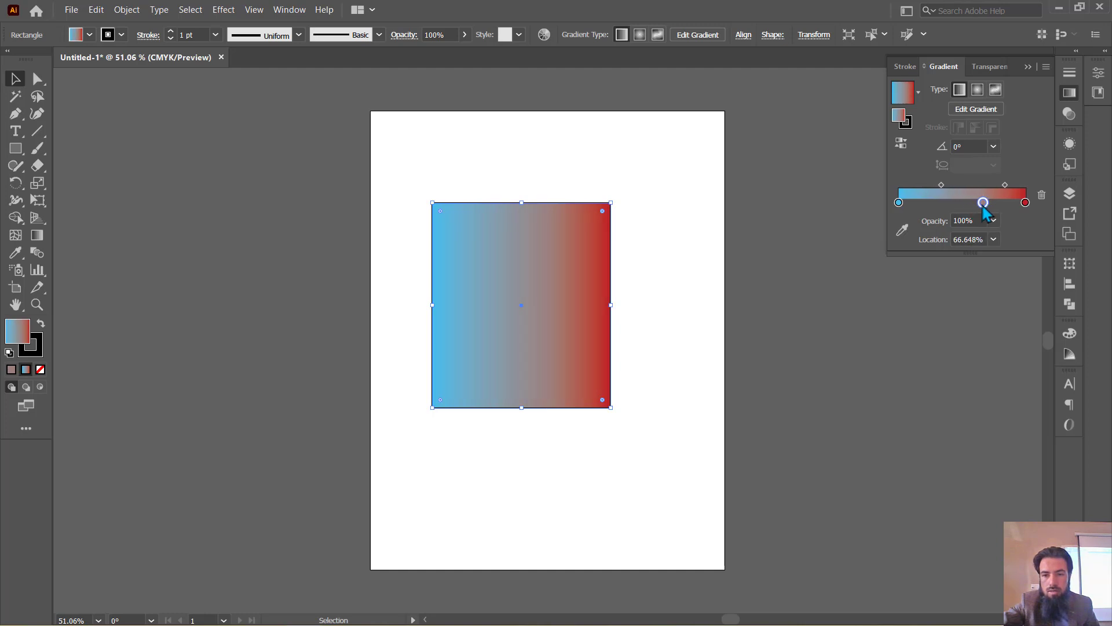
{"action": "left_click_drag", "start_coordinate": [958, 203], "coordinate": [965, 203]}
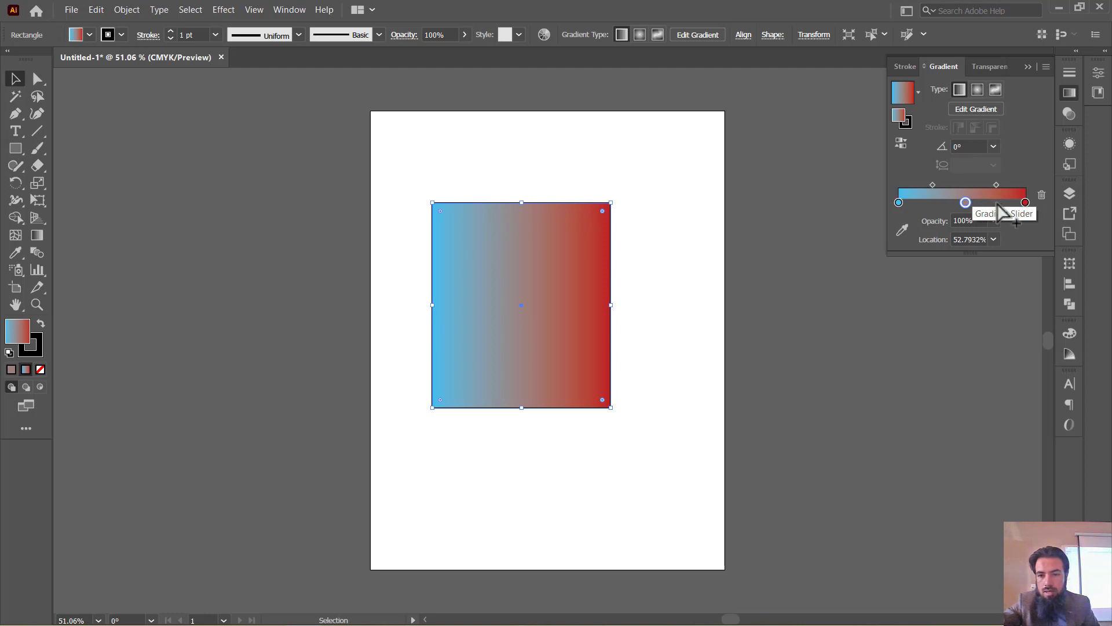
- Remove the original end stops, move the new stop to 0%, and shift the blend midpoint
{"action": "left_click", "coordinate": [997, 203]}
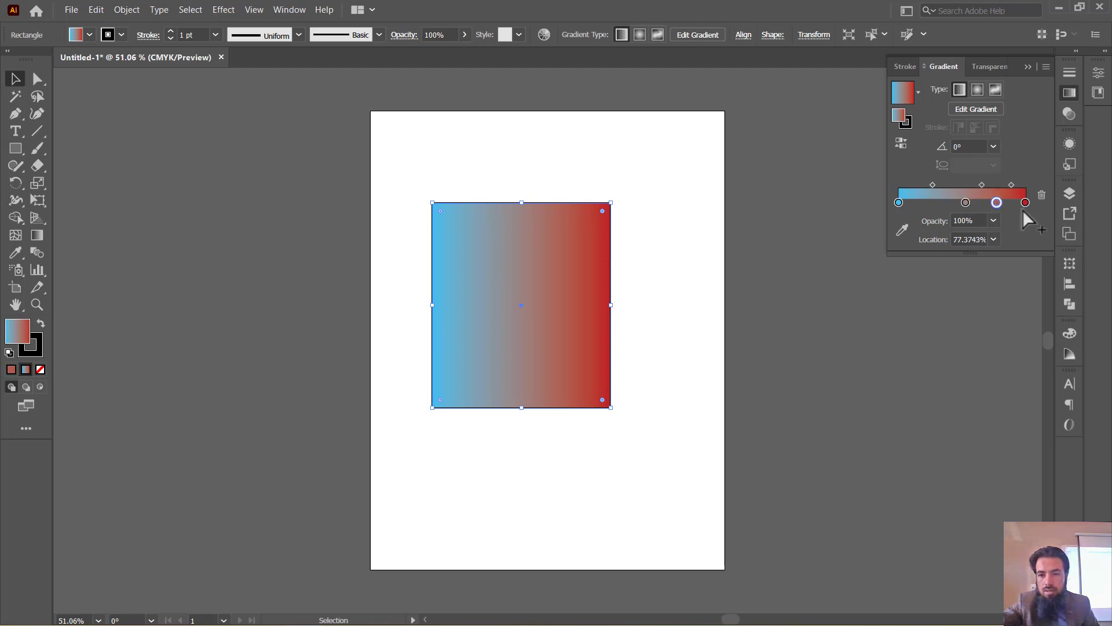
{"action": "left_click_drag", "start_coordinate": [1026, 202], "coordinate": [1022, 284]}
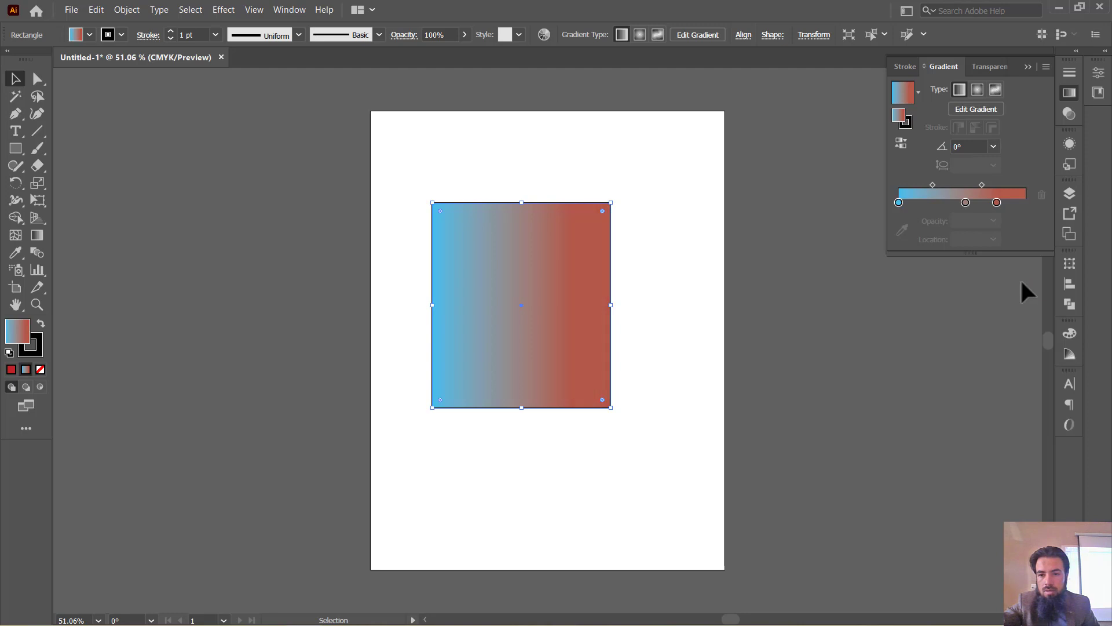
{"action": "left_click", "coordinate": [1002, 204]}
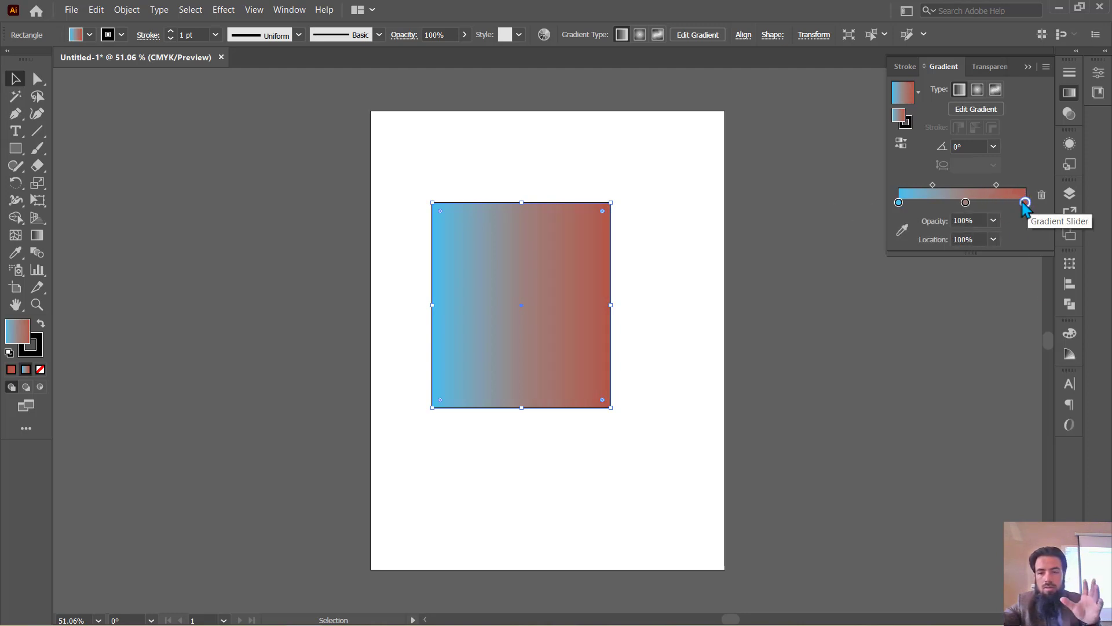
{"action": "left_click", "coordinate": [930, 202]}
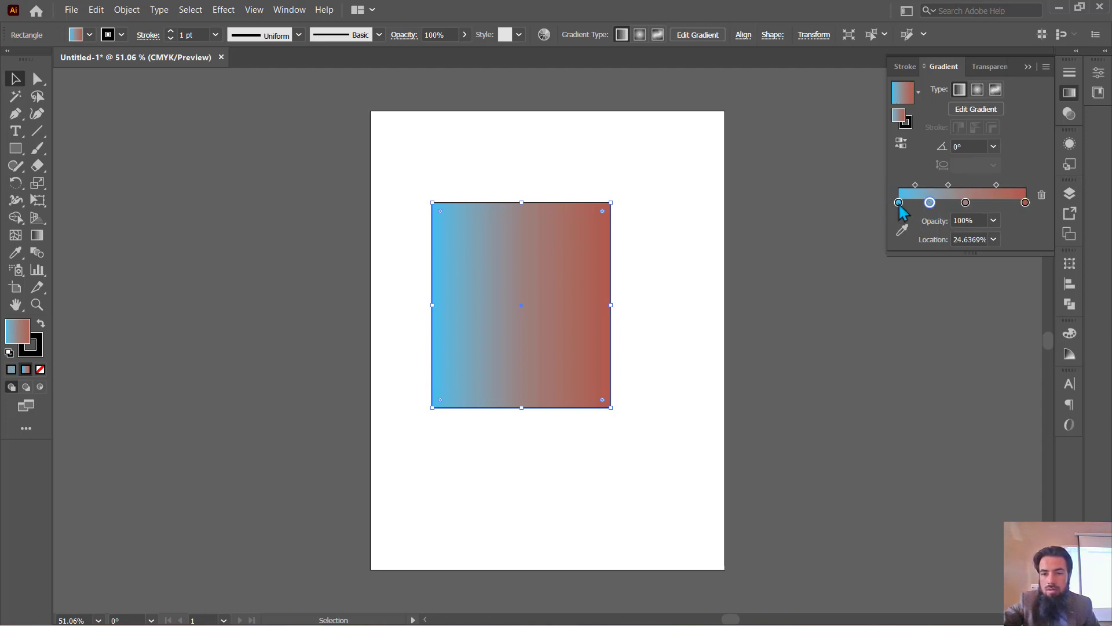
{"action": "left_click", "coordinate": [899, 203]}
{"action": "left_click_drag", "start_coordinate": [898, 203], "coordinate": [886, 265]}
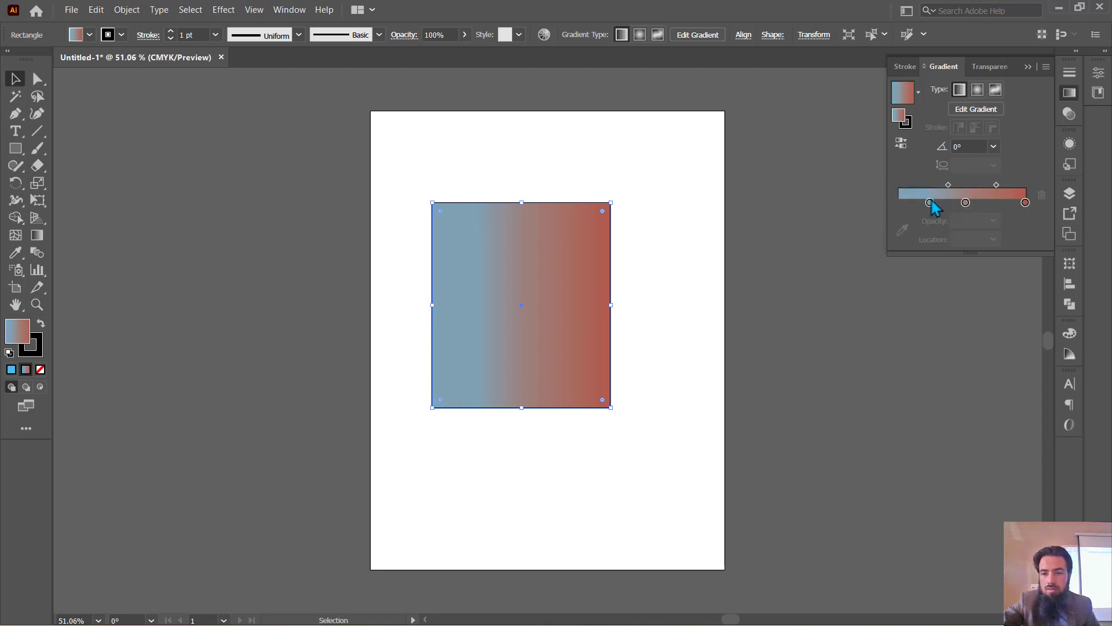
{"action": "left_click_drag", "start_coordinate": [930, 203], "coordinate": [856, 209]}
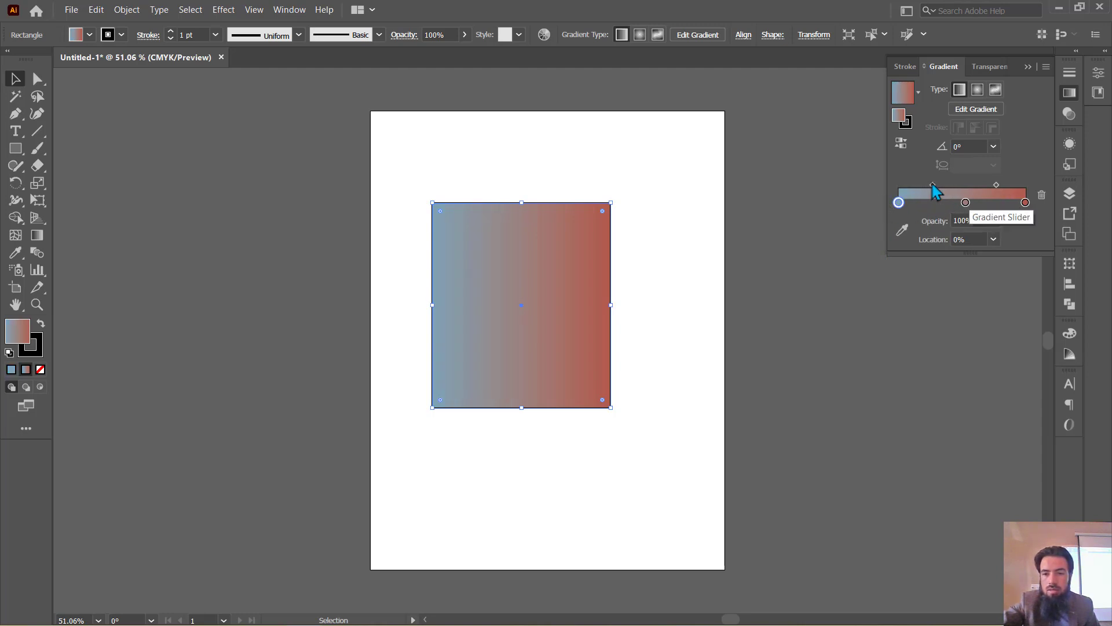
{"action": "mouse_move", "coordinate": [934, 186]}
{"action": "left_mouse_down"}
{"action": "mouse_move", "coordinate": [960, 185]}
{"action": "mouse_move", "coordinate": [615, 251]}
{"action": "left_mouse_up"}
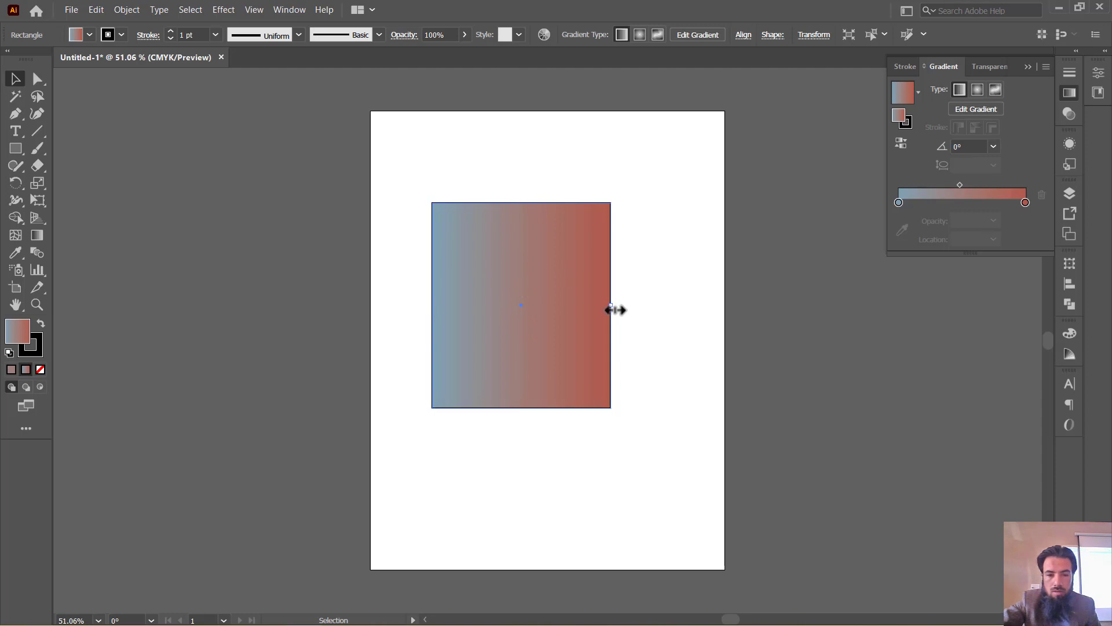
- Widen the rectangle into a square and adjust the gradient's end stop
{"action": "left_click_drag", "start_coordinate": [611, 305], "coordinate": [644, 309]}
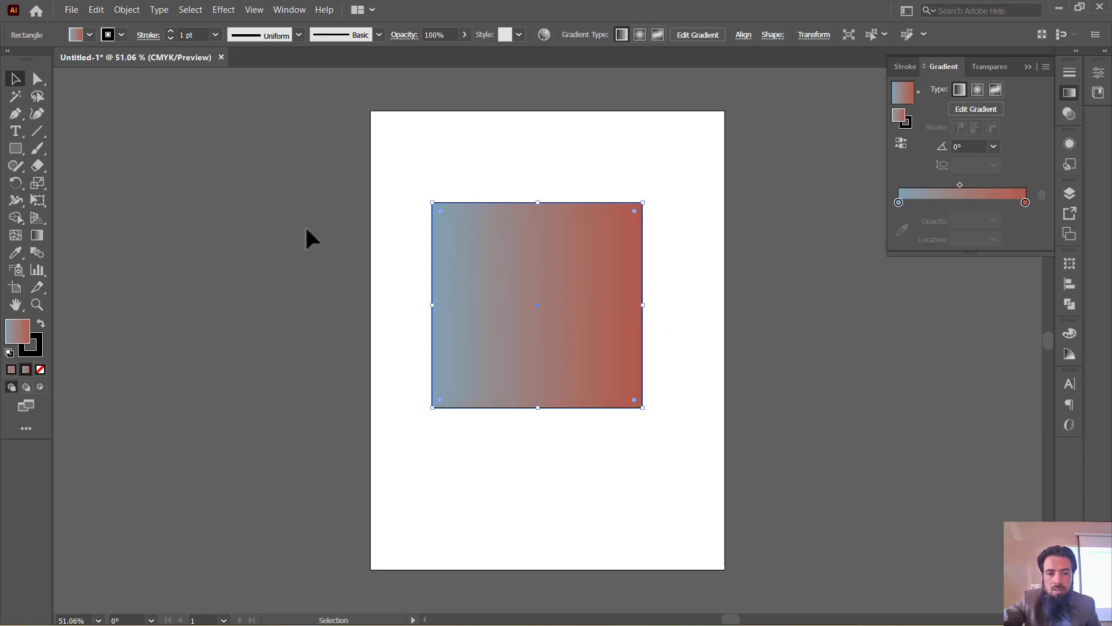
{"action": "left_click", "coordinate": [36, 235]}
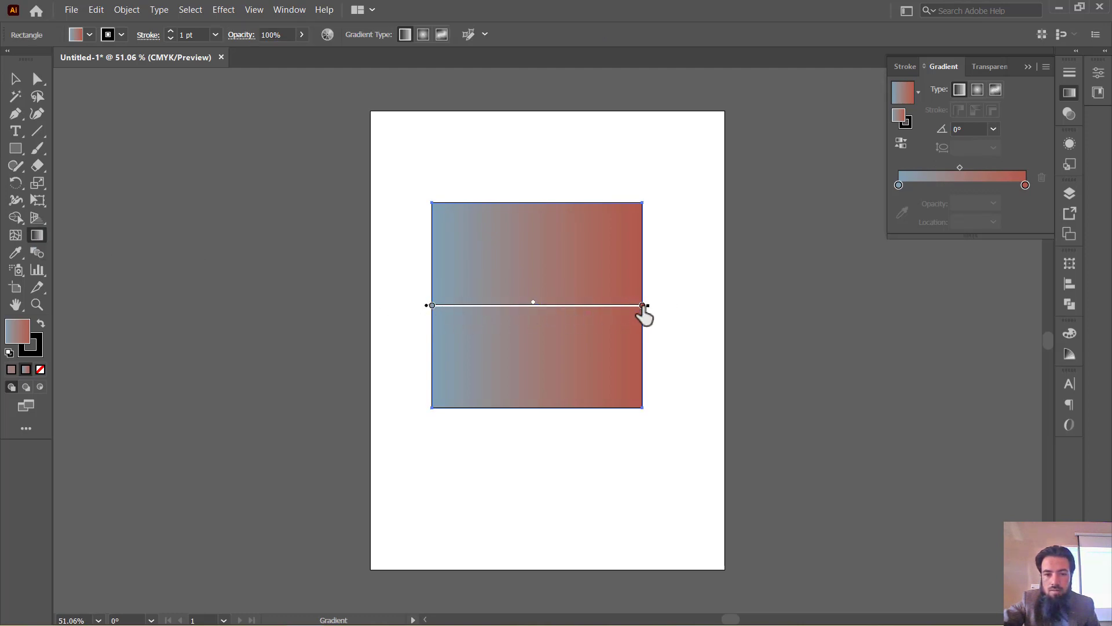
{"action": "mouse_move", "coordinate": [643, 305]}
{"action": "left_mouse_down"}
{"action": "mouse_move", "coordinate": [559, 306]}
{"action": "mouse_move", "coordinate": [658, 311]}
{"action": "left_mouse_up"}
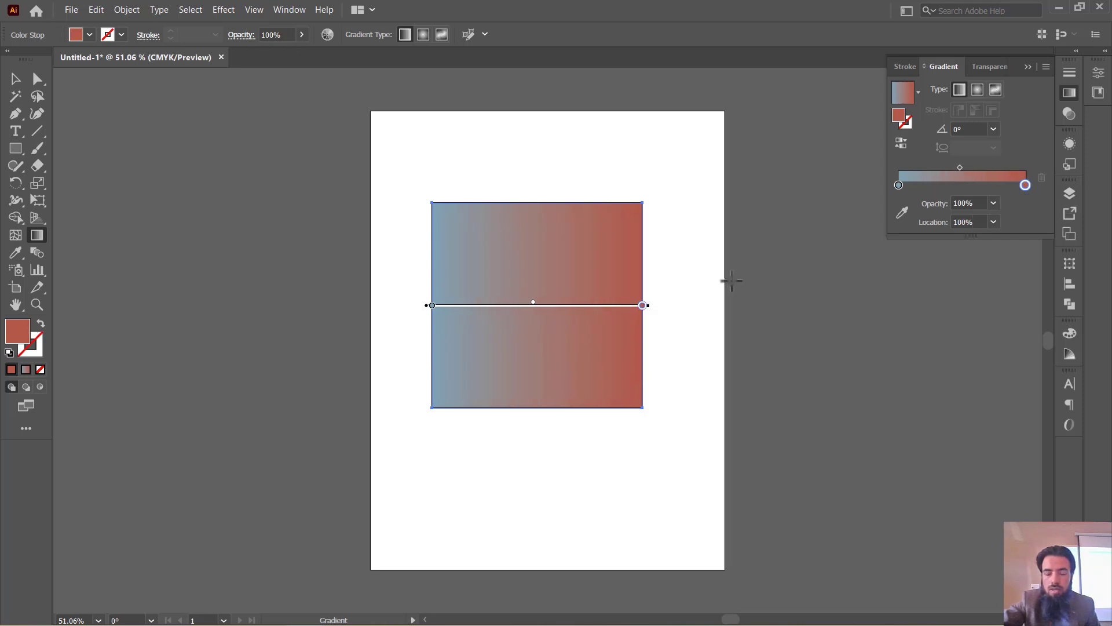
- Reverse the gradient and redraw it at about 45°, red lower-left to blue upper-right
{"action": "left_click_drag", "start_coordinate": [468, 360], "coordinate": [616, 217]}
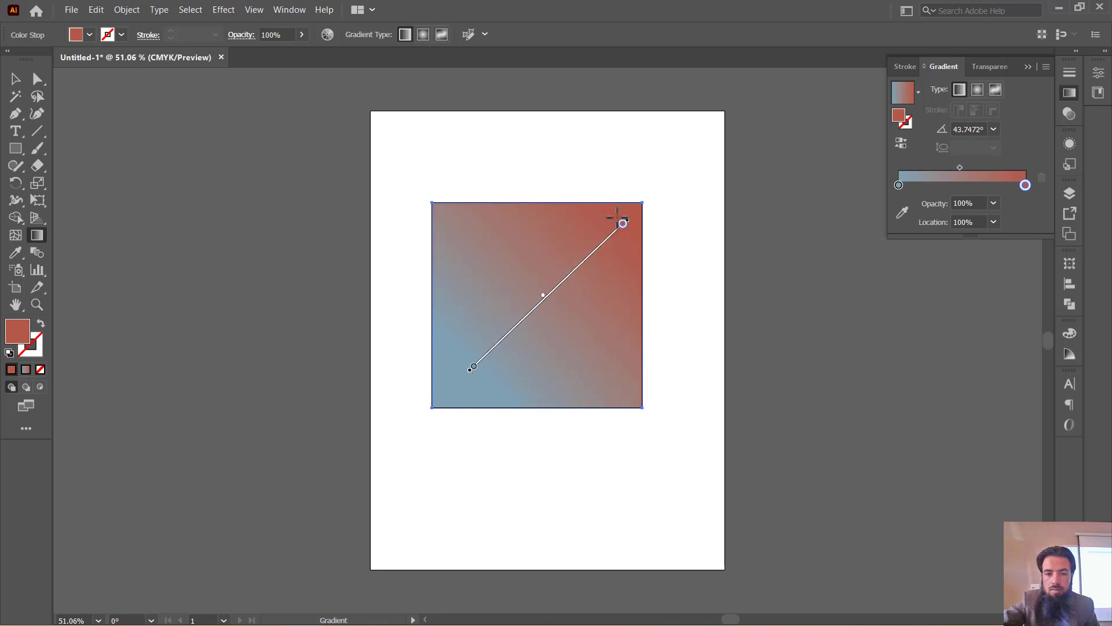
{"action": "mouse_move", "coordinate": [526, 383]}
{"action": "left_mouse_down"}
{"action": "mouse_move", "coordinate": [549, 218]}
{"action": "mouse_move", "coordinate": [527, 216]}
{"action": "left_mouse_up"}
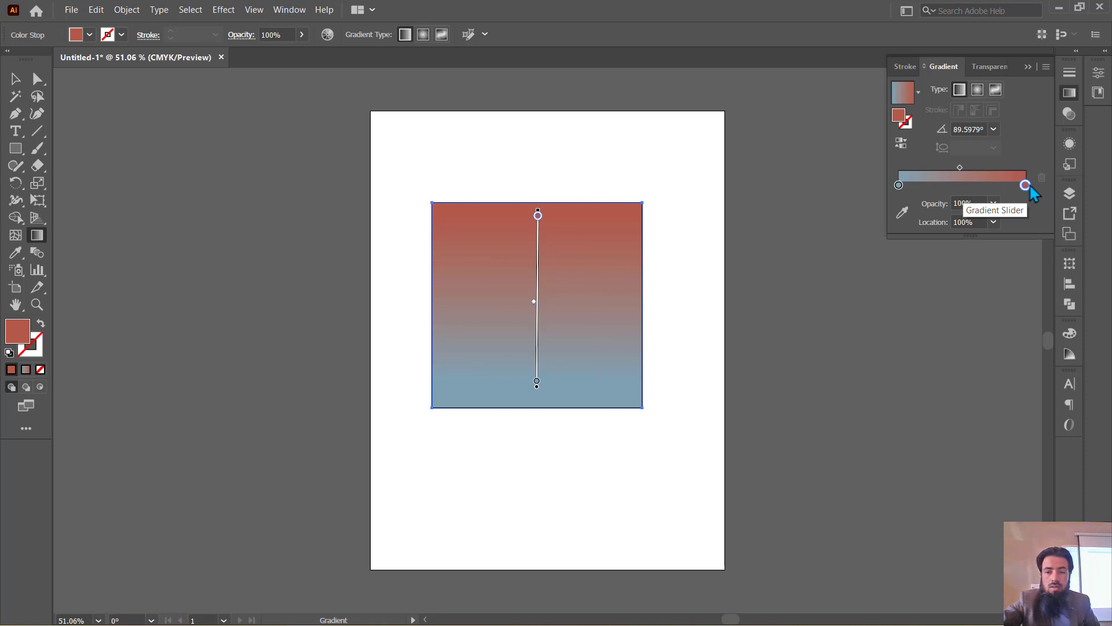
{"action": "left_click", "coordinate": [902, 144]}
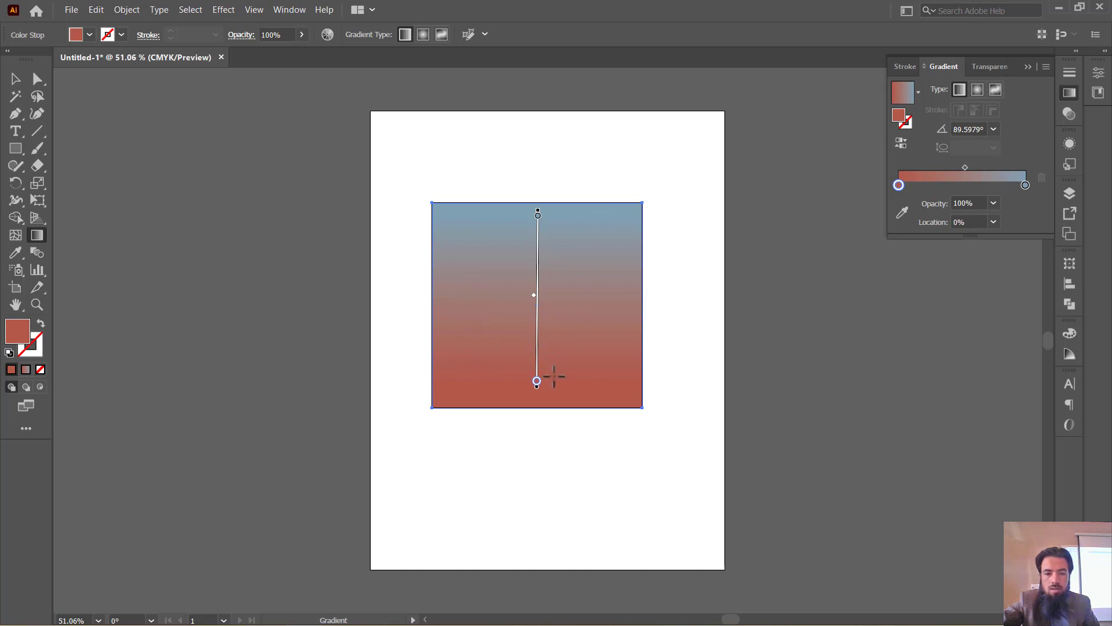
{"action": "left_click_drag", "start_coordinate": [565, 383], "coordinate": [615, 238]}
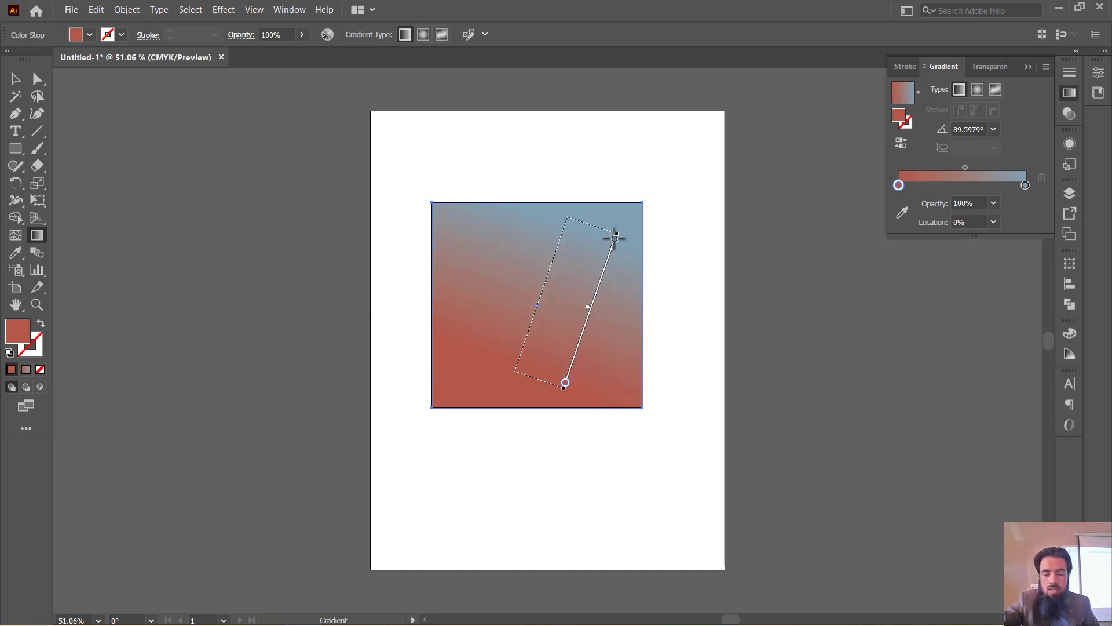
{"action": "left_click_drag", "start_coordinate": [474, 370], "coordinate": [615, 226]}
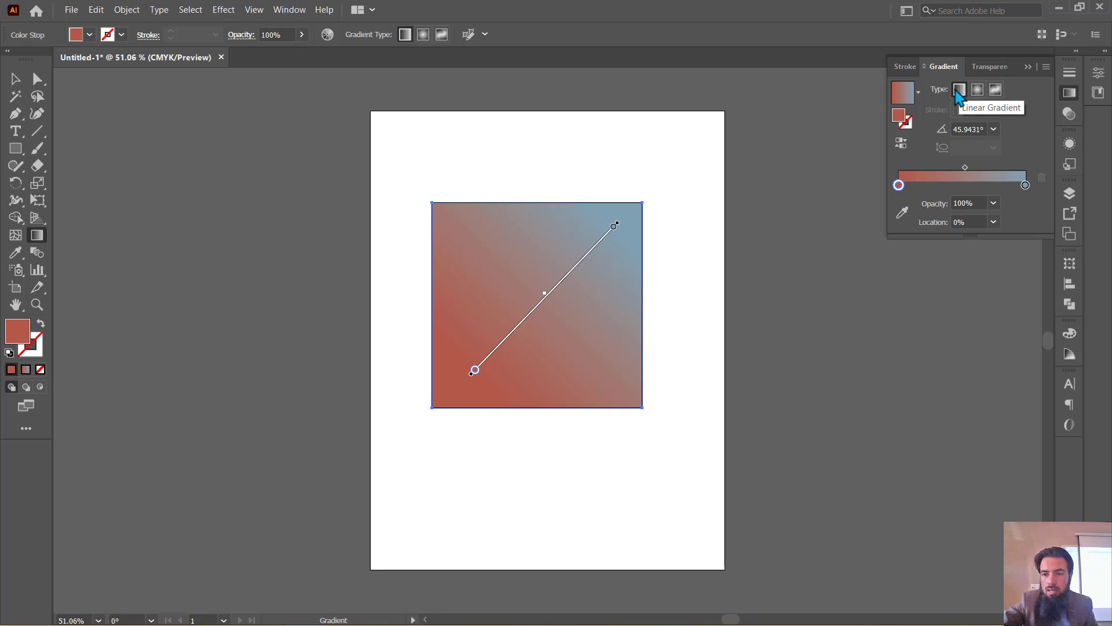
- Switch the fill to a radial gradient with a red centre
{"action": "left_click", "coordinate": [978, 90]}
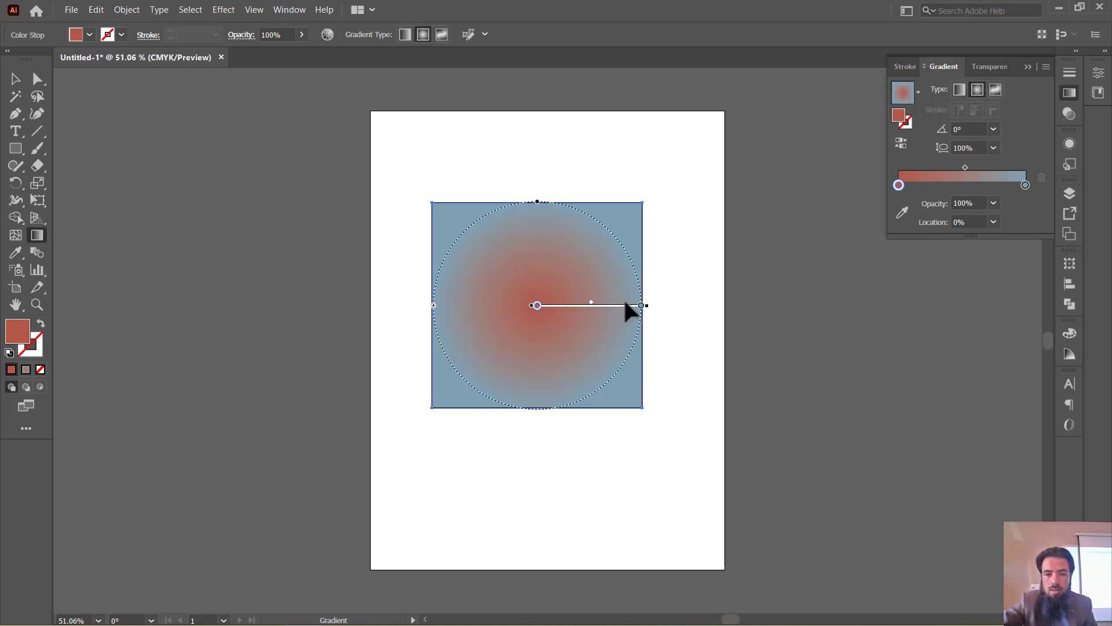
{"action": "left_click", "coordinate": [899, 146]}
{"action": "left_click", "coordinate": [898, 148]}
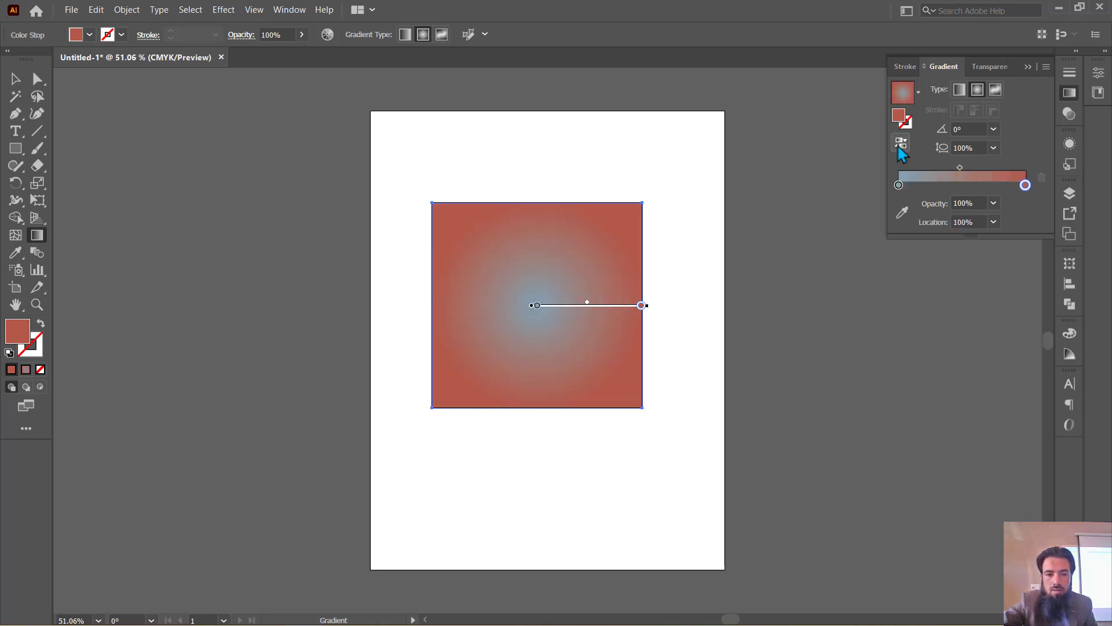
{"action": "left_click", "coordinate": [899, 147]}
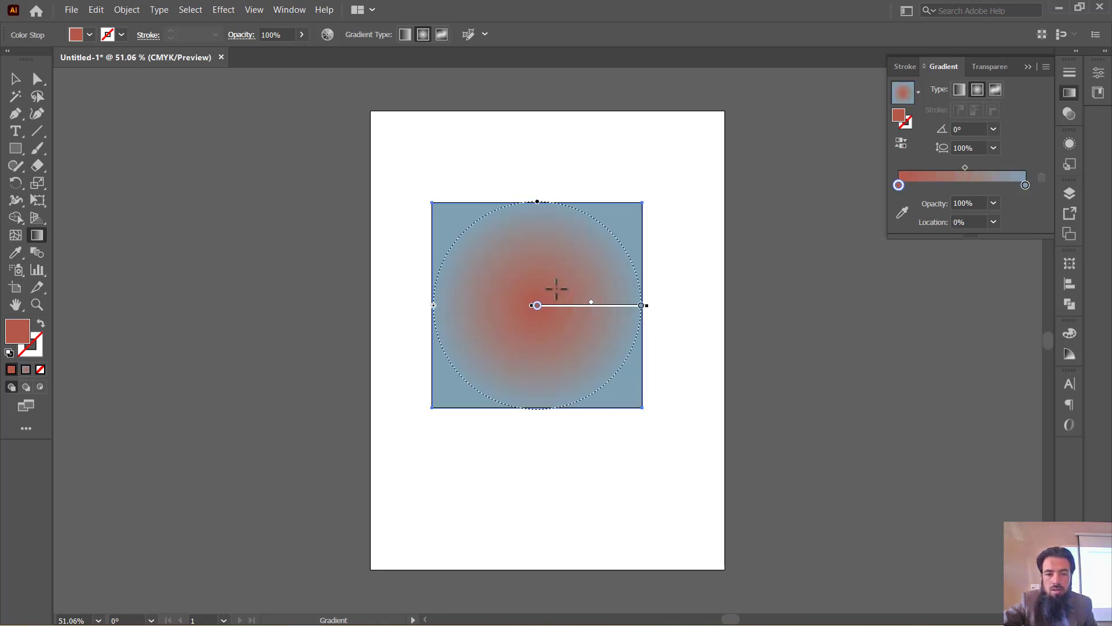
- Reposition and enlarge the radial gradient beyond the square's edges
{"action": "mouse_move", "coordinate": [536, 296]}
{"action": "left_mouse_down"}
{"action": "mouse_move", "coordinate": [533, 410]}
{"action": "mouse_move", "coordinate": [551, 365]}
{"action": "mouse_move", "coordinate": [549, 386]}
{"action": "left_mouse_up"}
{"action": "mouse_move", "coordinate": [598, 289]}
{"action": "left_mouse_down"}
{"action": "mouse_move", "coordinate": [580, 341]}
{"action": "mouse_move", "coordinate": [471, 346]}
{"action": "left_mouse_up"}
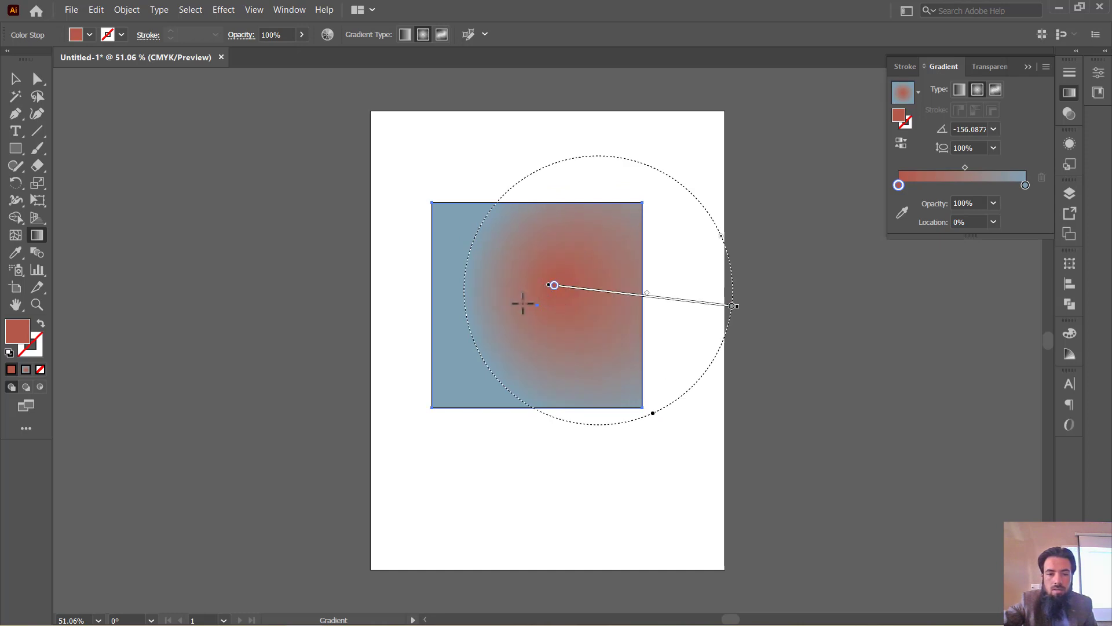
{"action": "mouse_move", "coordinate": [523, 303]}
{"action": "left_mouse_down"}
{"action": "mouse_move", "coordinate": [530, 431]}
{"action": "mouse_move", "coordinate": [513, 515]}
{"action": "left_mouse_up"}
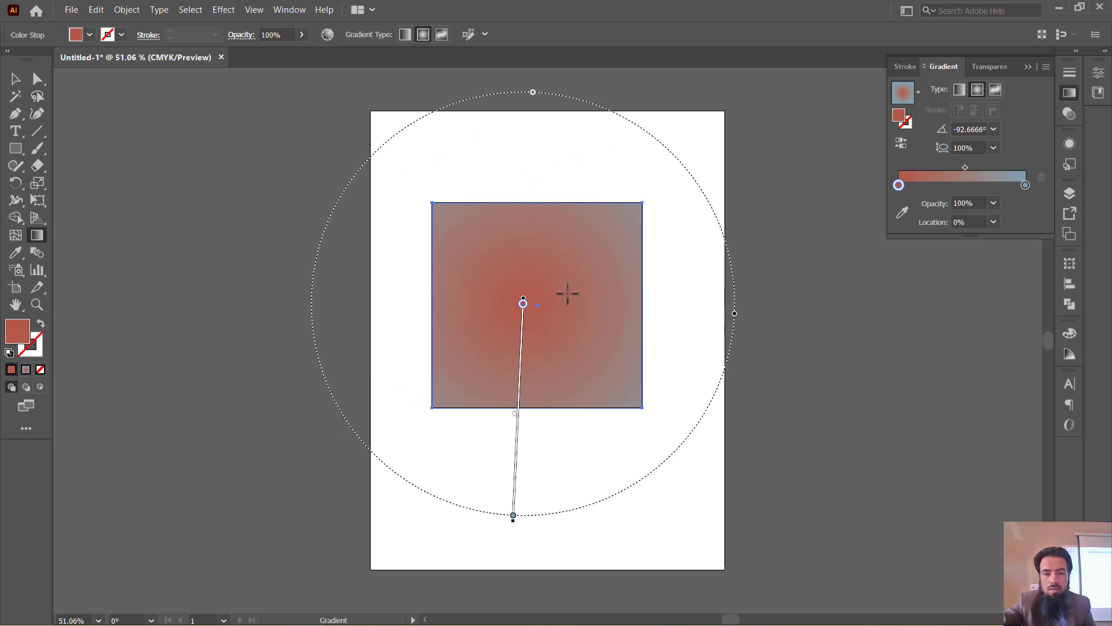
{"action": "left_click_drag", "start_coordinate": [560, 292], "coordinate": [321, 367]}
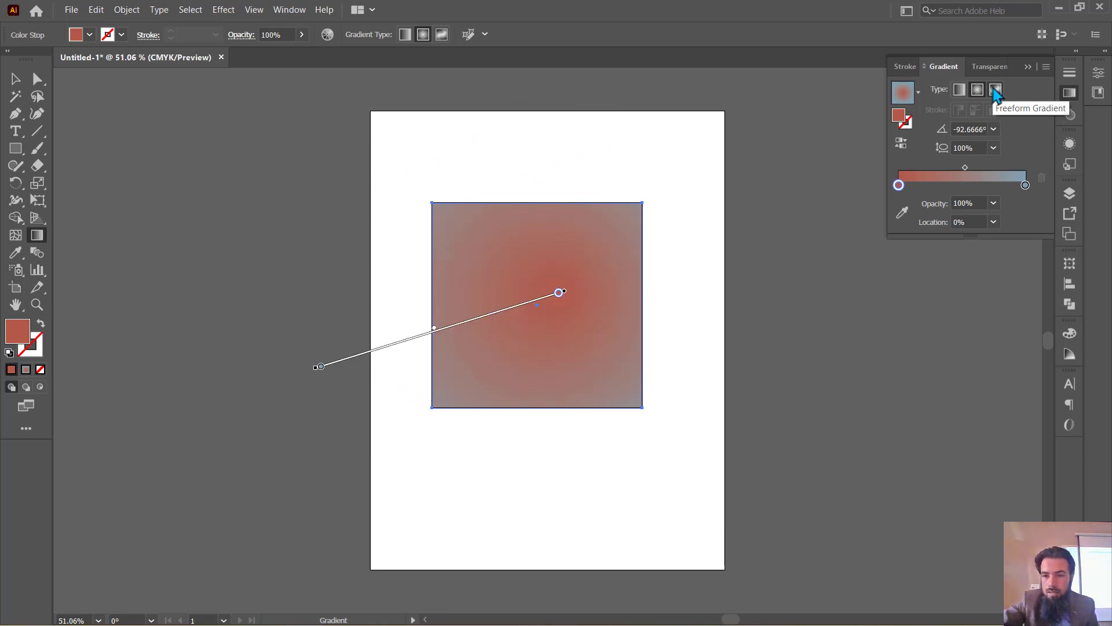
- Switch to a freeform gradient and make the top-left point green
{"action": "left_click", "coordinate": [995, 89]}
{"action": "left_click", "coordinate": [453, 223]}
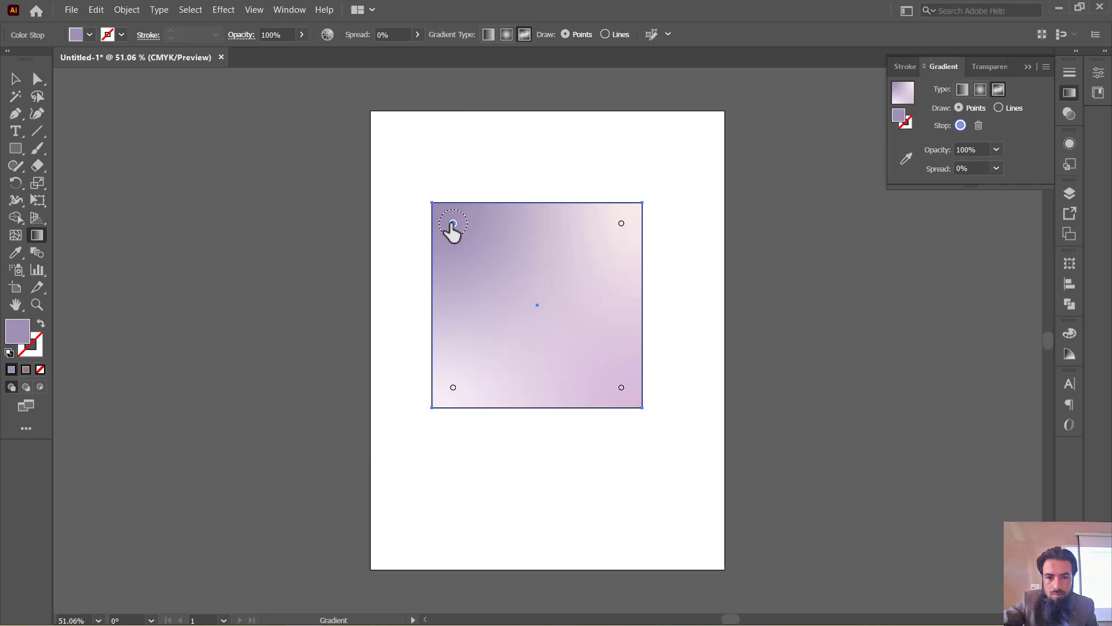
{"action": "double_click", "coordinate": [453, 224]}
{"action": "left_click", "coordinate": [454, 225]}
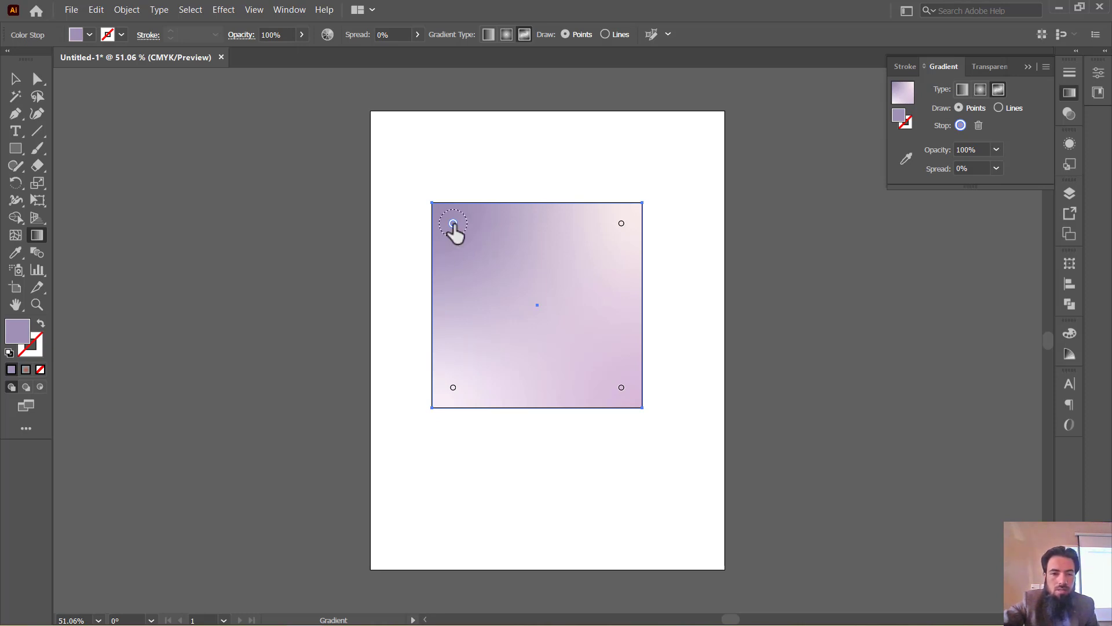
{"action": "double_click", "coordinate": [453, 223]}
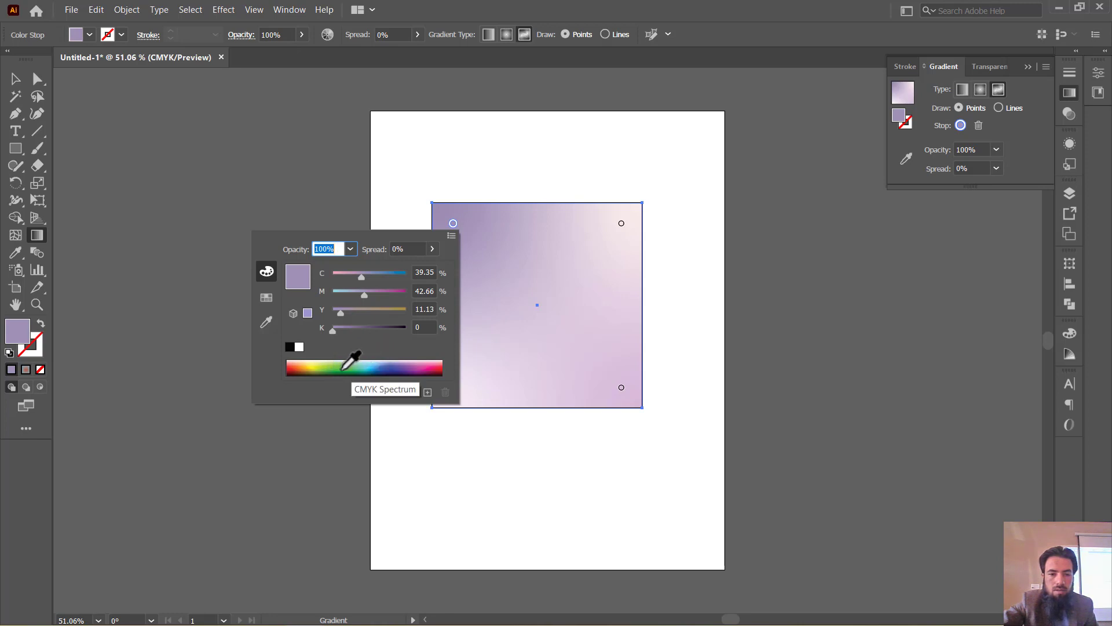
{"action": "left_click", "coordinate": [341, 368]}
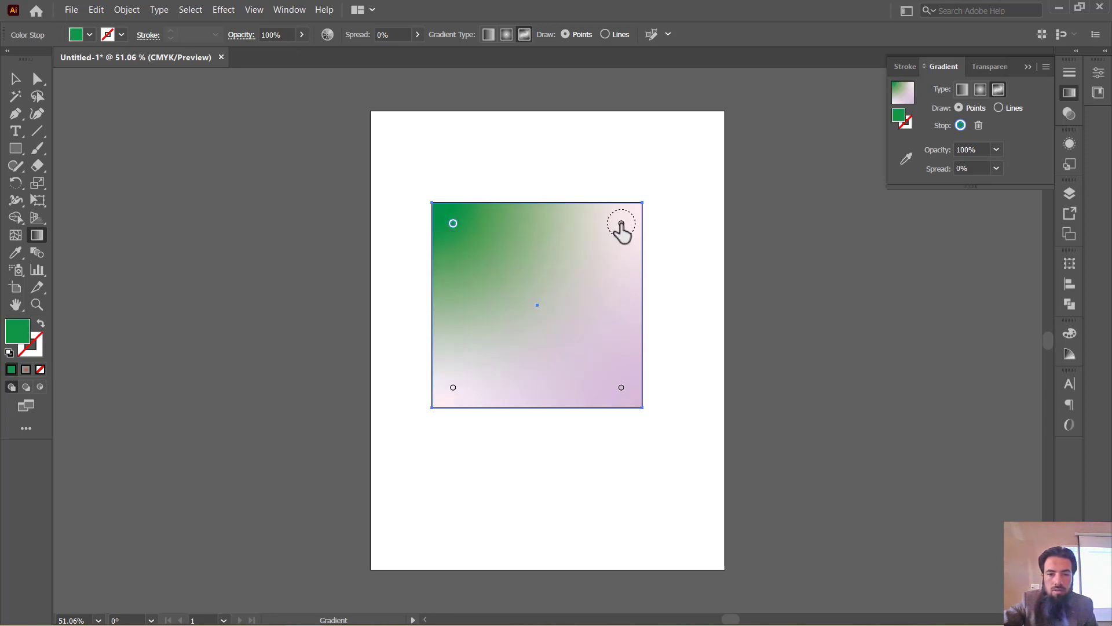
- Colour the other corners: top-right red, bottom-right yellow-orange, bottom-left magenta
{"action": "double_click", "coordinate": [622, 223]}
{"action": "left_click", "coordinate": [459, 367]}
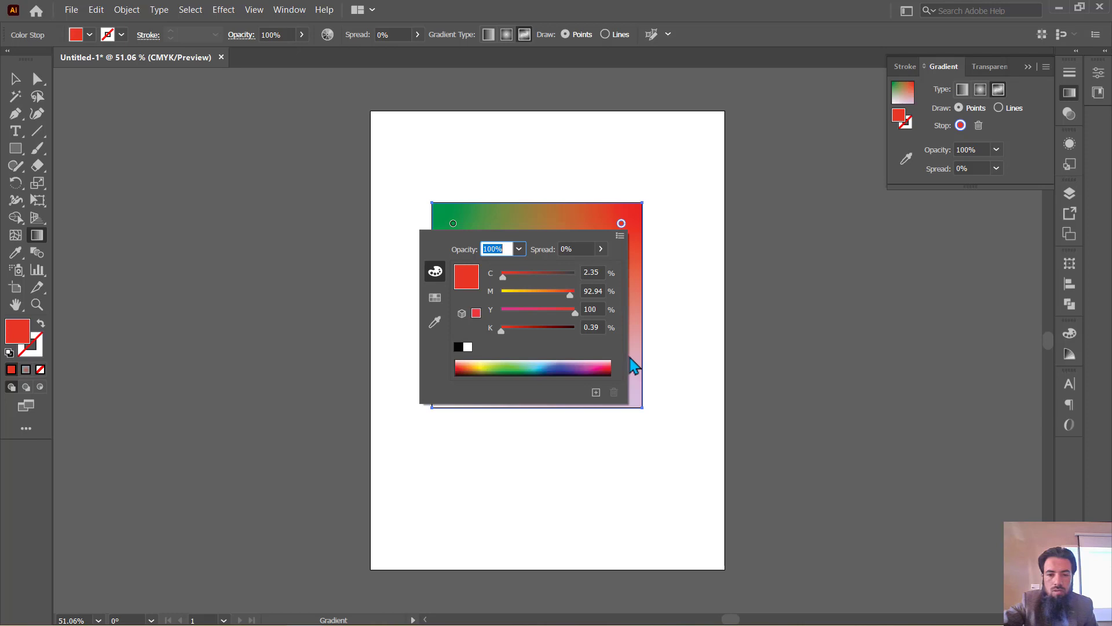
{"action": "key", "text": "Escape"}
{"action": "double_click", "coordinate": [621, 387]}
{"action": "left_click", "coordinate": [476, 532]}
{"action": "key", "text": "Escape"}
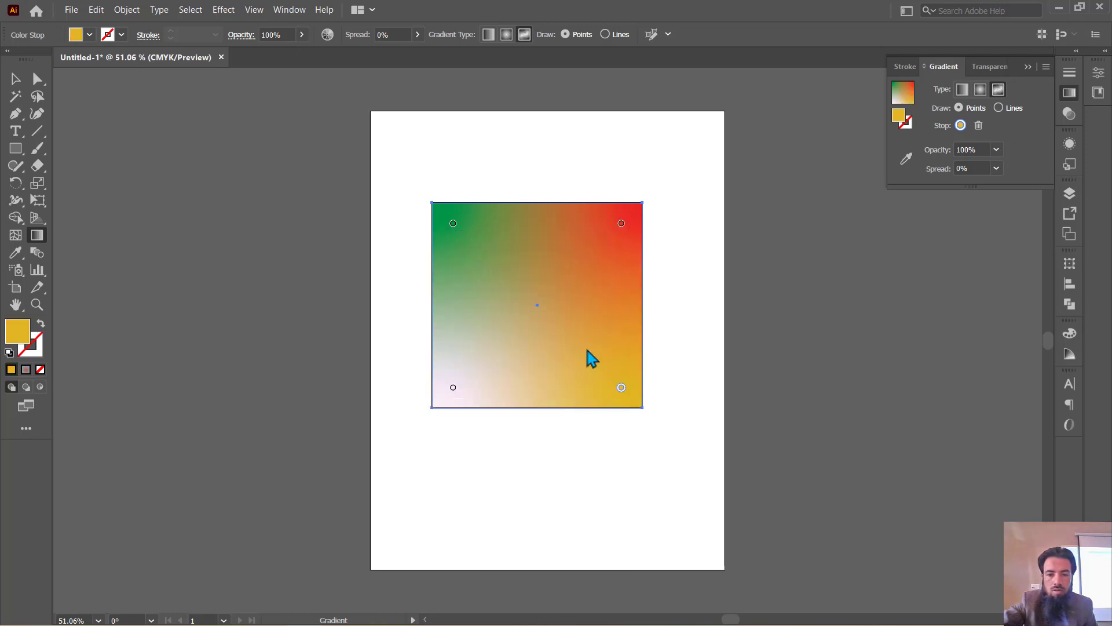
{"action": "double_click", "coordinate": [453, 387]}
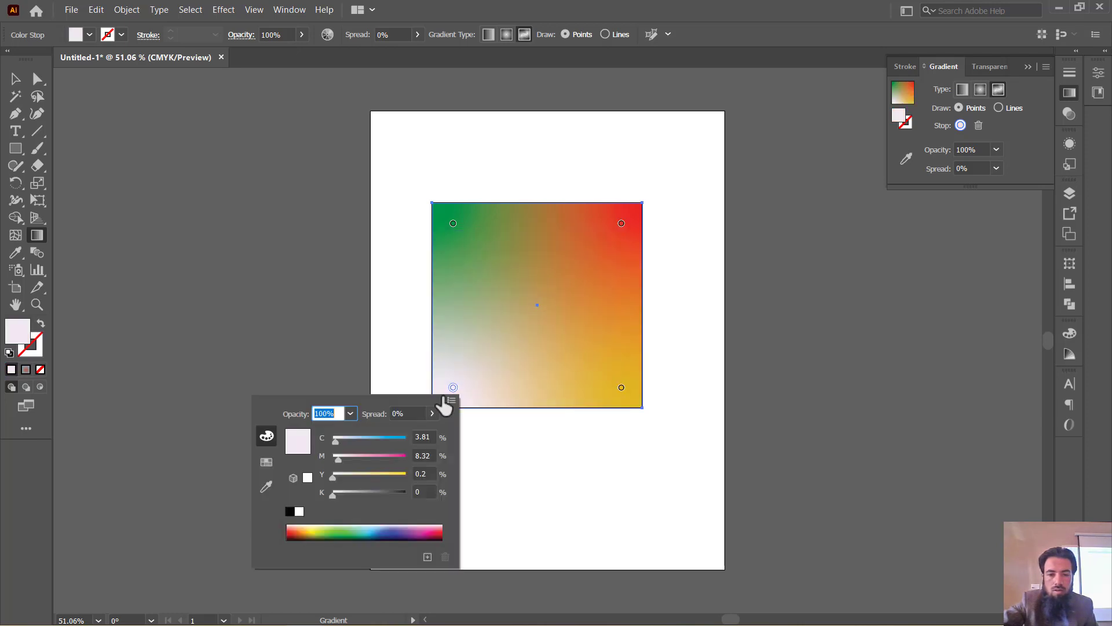
{"action": "left_click", "coordinate": [427, 531]}
{"action": "key", "text": "Escape"}
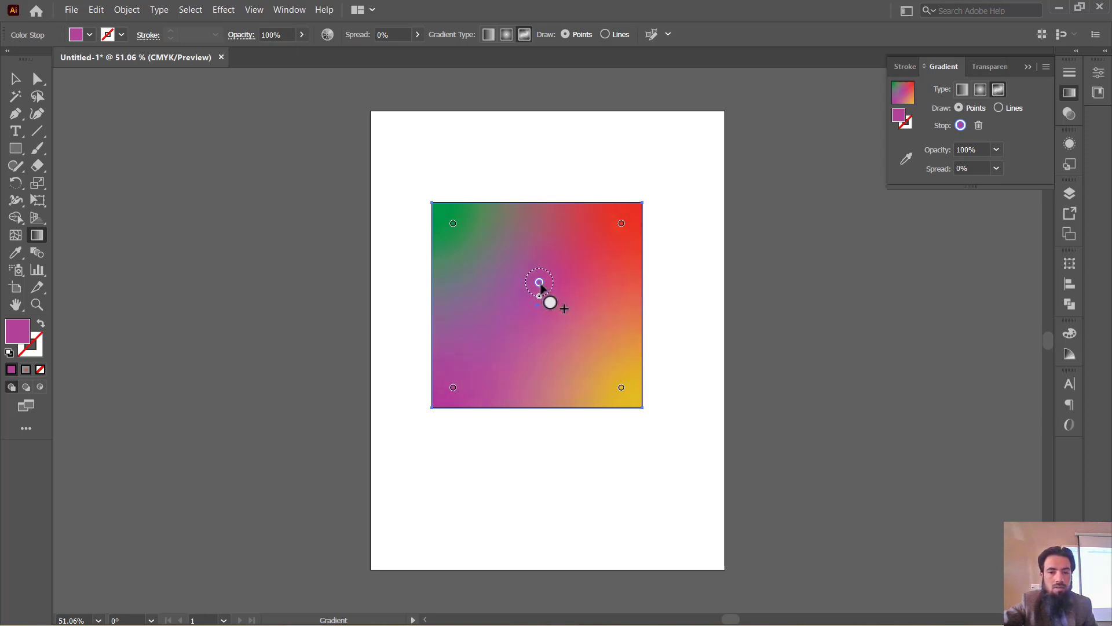
- Make the centre point yellow and test the red point's spread, leaving it at 0%
{"action": "double_click", "coordinate": [539, 283]}
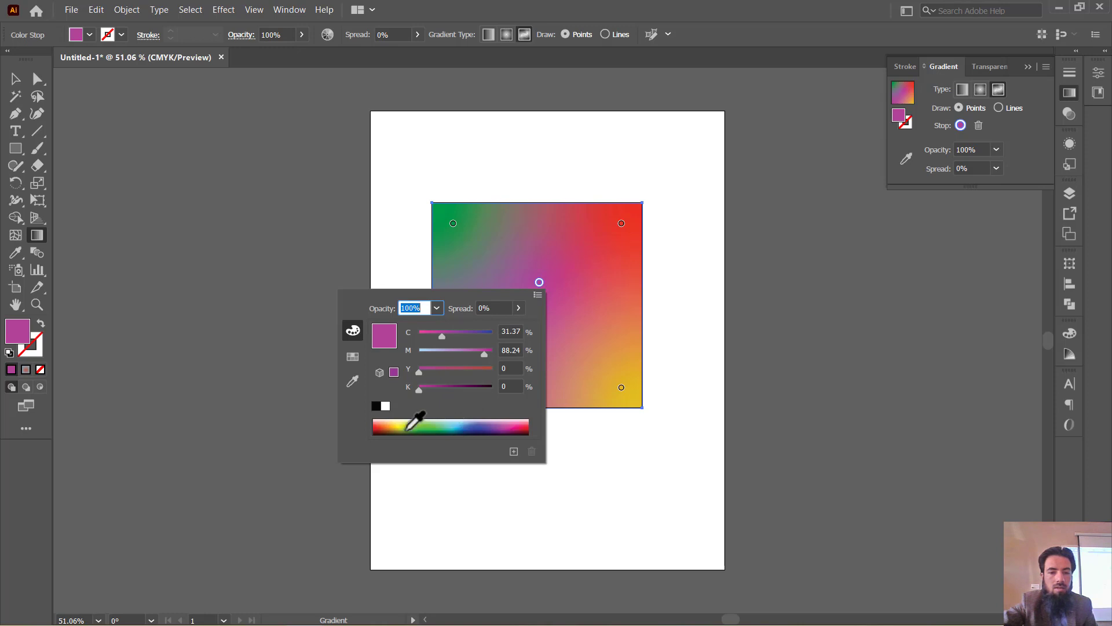
{"action": "left_click", "coordinate": [400, 424]}
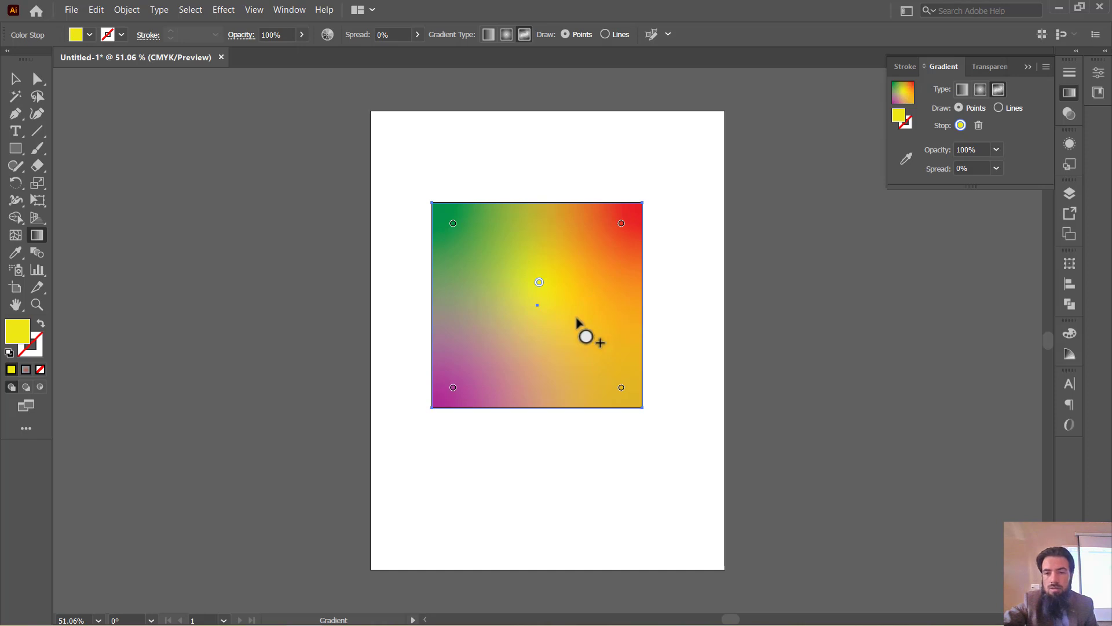
{"action": "left_click_drag", "start_coordinate": [621, 223], "coordinate": [611, 228]}
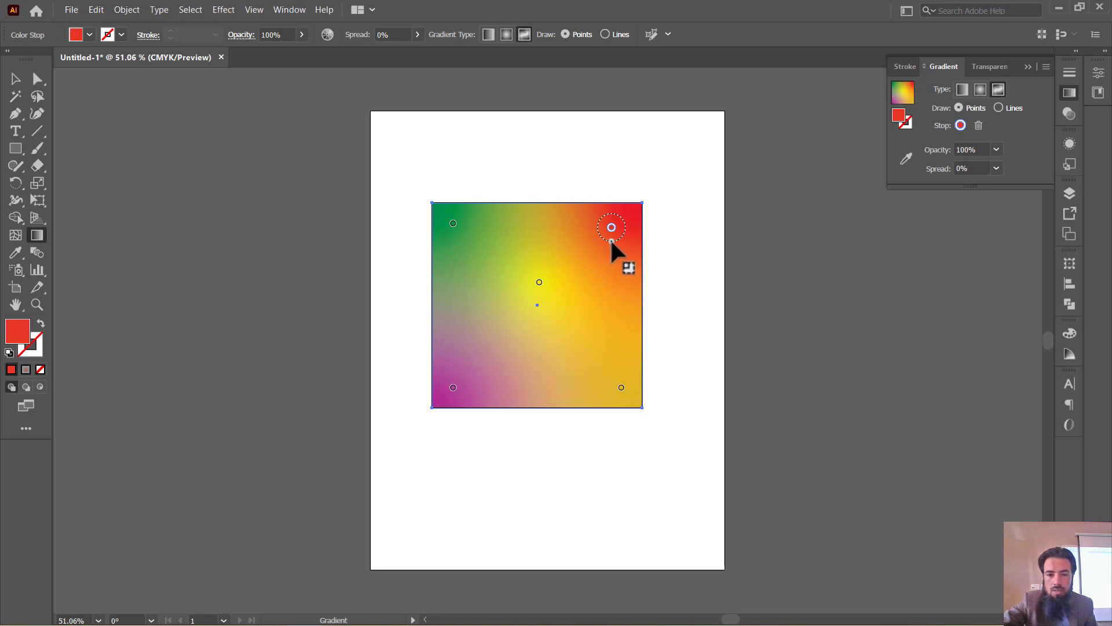
{"action": "left_click_drag", "start_coordinate": [611, 242], "coordinate": [611, 253]}
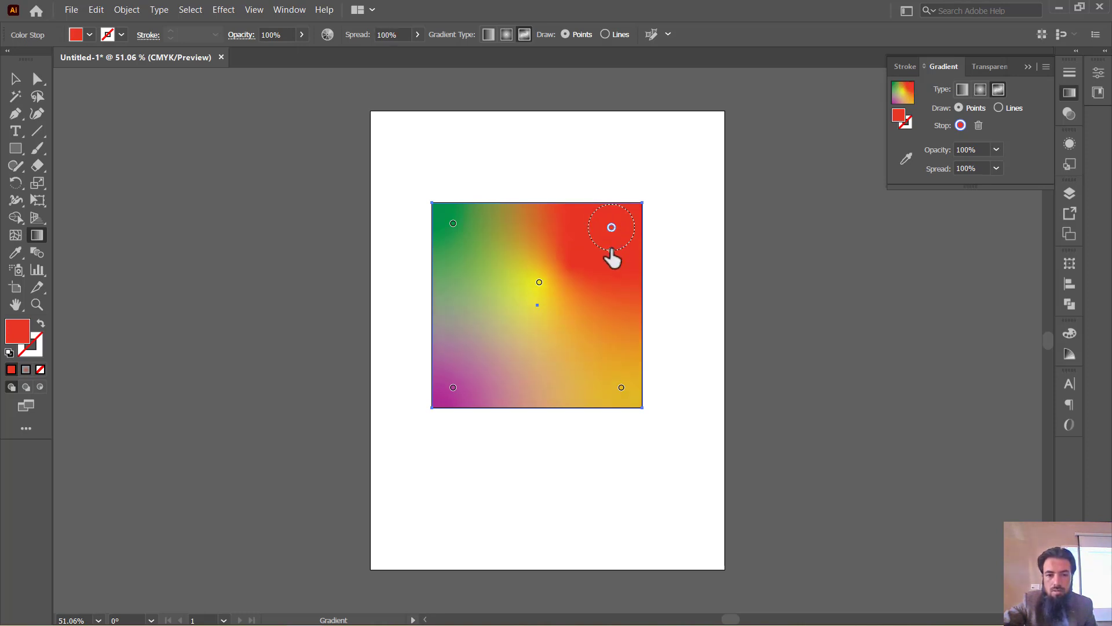
{"action": "left_click_drag", "start_coordinate": [610, 250], "coordinate": [611, 229]}
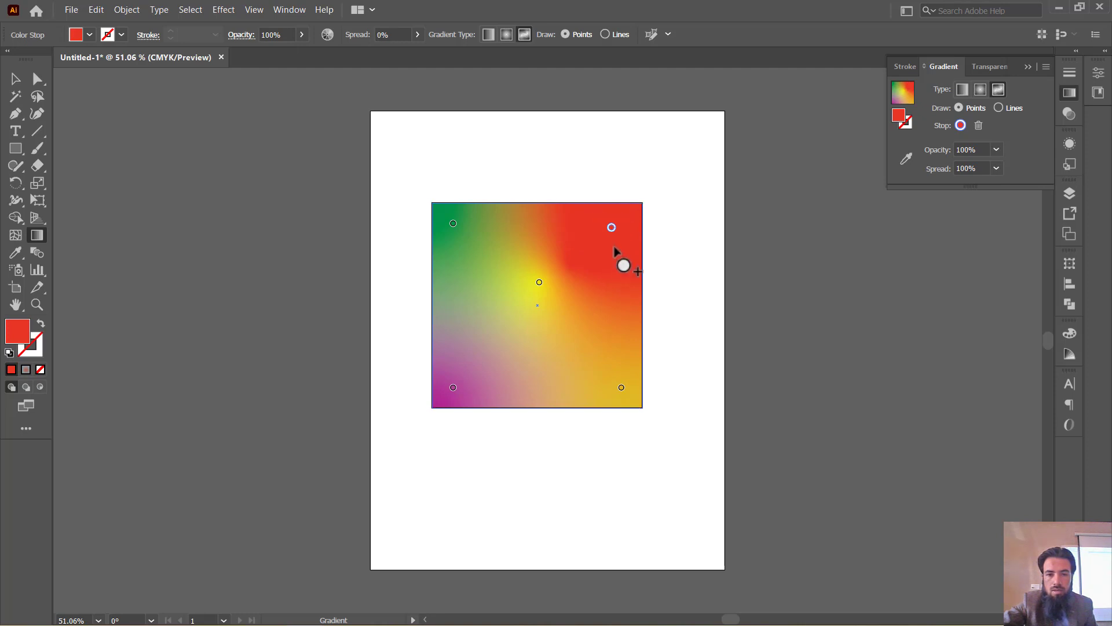
- Spread the green top-left colour to 100% and exit gradient editing
{"action": "left_click", "coordinate": [453, 223]}
{"action": "left_click_drag", "start_coordinate": [450, 237], "coordinate": [485, 256]}
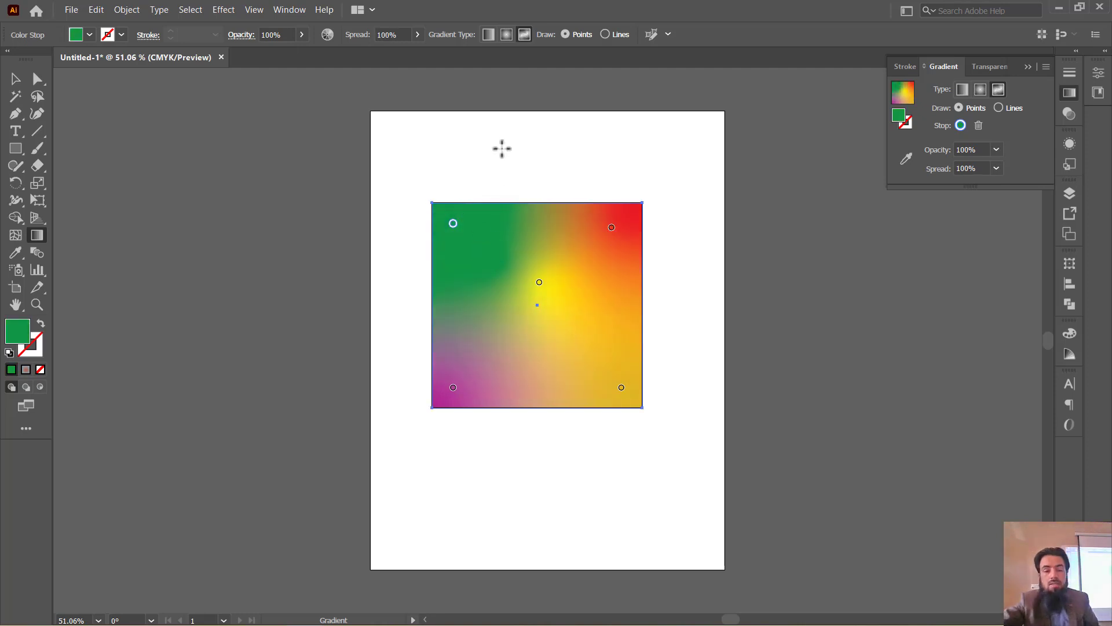
{"action": "left_click", "coordinate": [16, 78]}
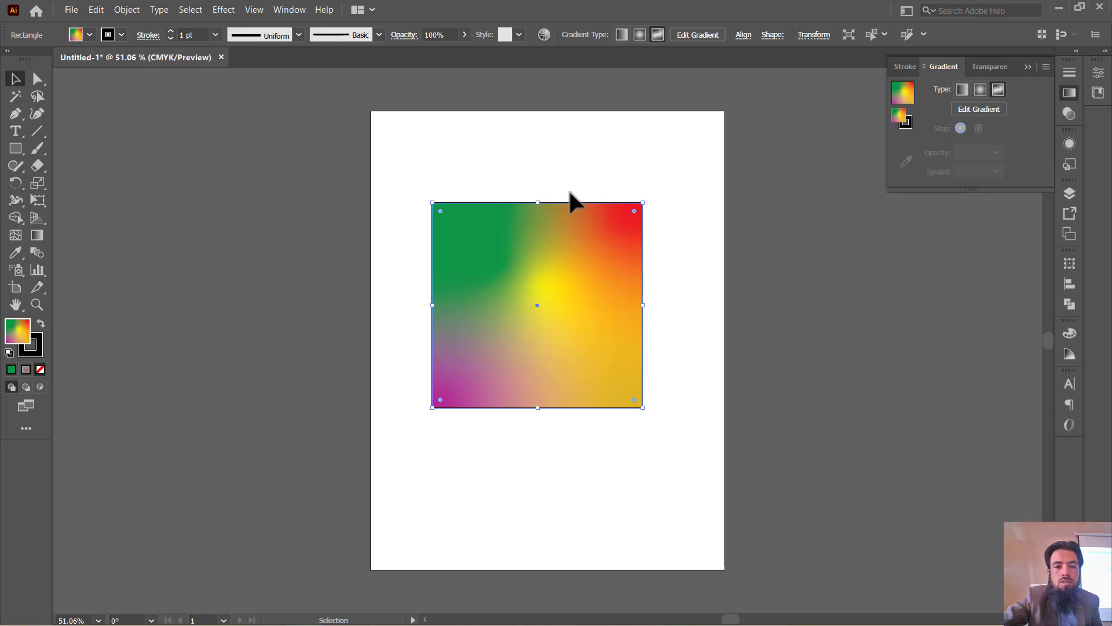
- Reposition the red square and colour the duplicate square green
{"action": "left_click", "coordinate": [585, 169]}
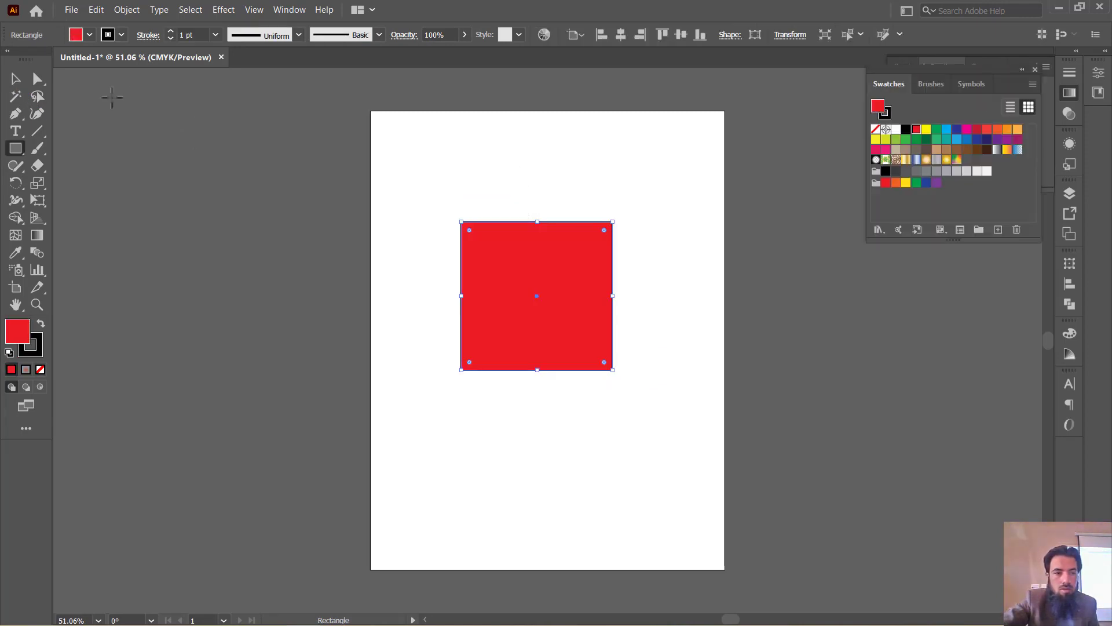
{"action": "left_click", "coordinate": [15, 80]}
{"action": "mouse_move", "coordinate": [543, 260]}
{"action": "left_mouse_down"}
{"action": "mouse_move", "coordinate": [509, 181]}
{"action": "mouse_move", "coordinate": [507, 366]}
{"action": "left_mouse_up"}
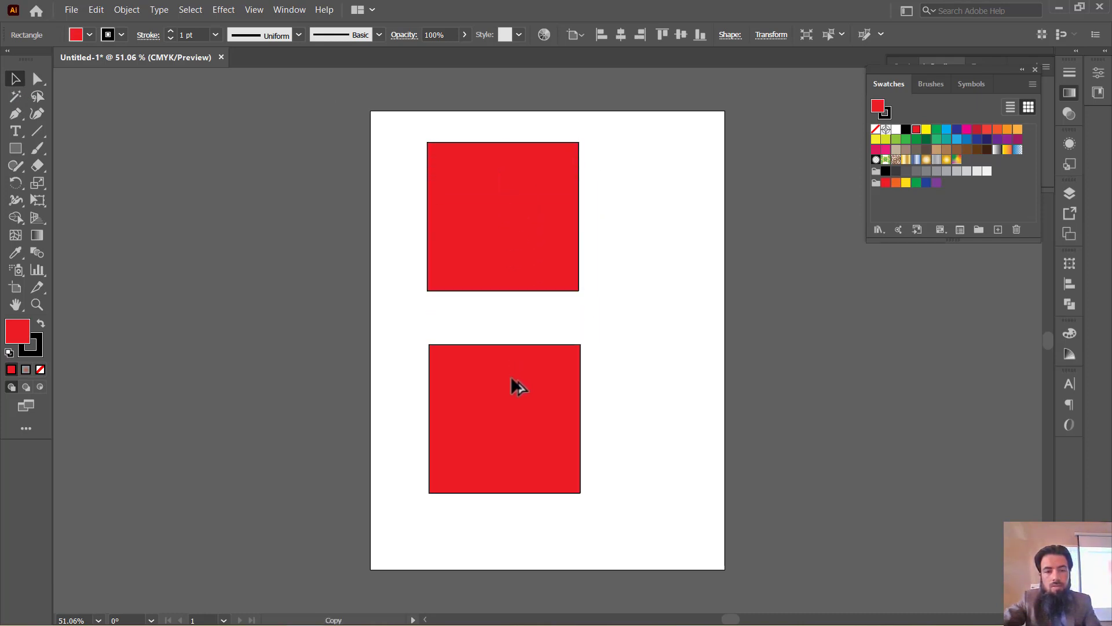
{"action": "left_click", "coordinate": [936, 129]}
- Select all four coloured squares and show the Align panel from the Window menu
{"action": "left_click_drag", "start_coordinate": [238, 181], "coordinate": [777, 551]}
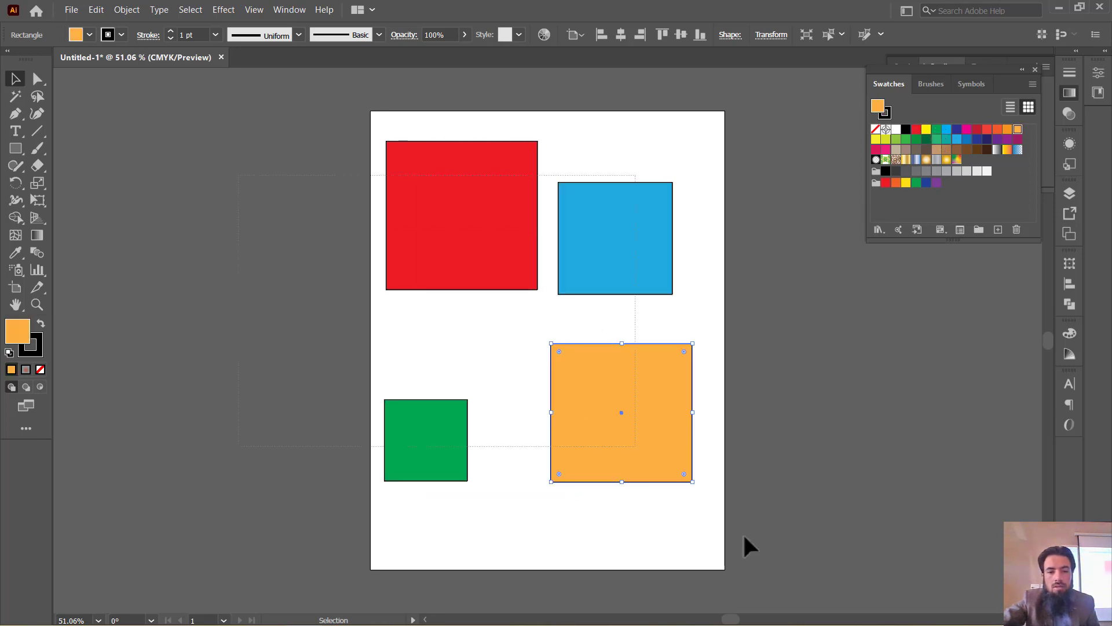
{"action": "left_click", "coordinate": [289, 11]}
{"action": "left_click", "coordinate": [343, 50]}
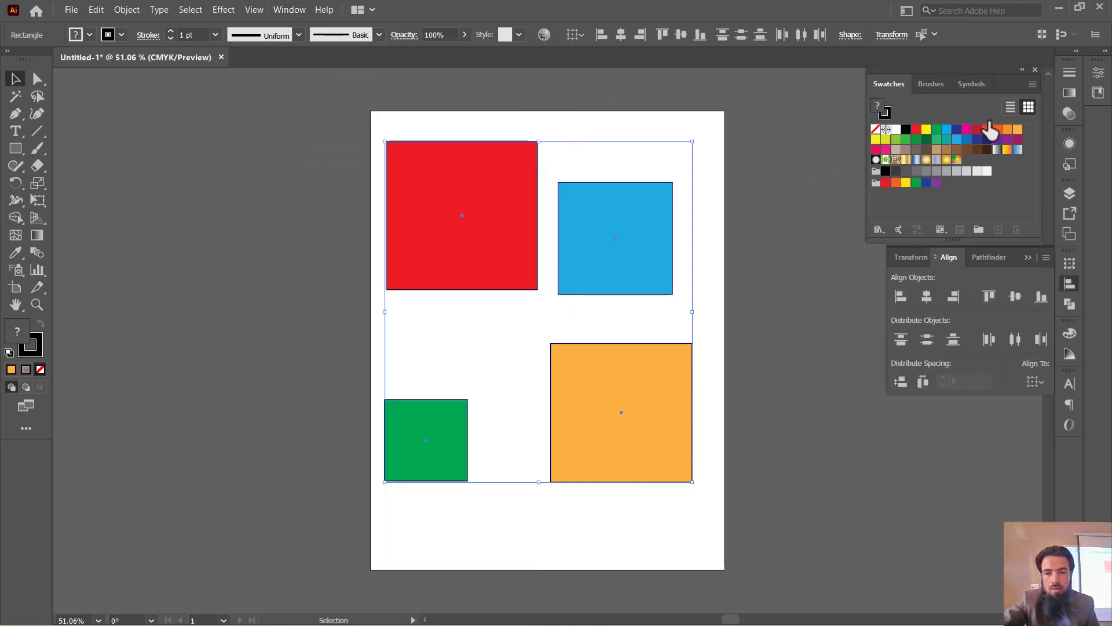
- Close Swatches, centre the squares horizontally, and send the orange square one level backward
{"action": "left_click", "coordinate": [1036, 70]}
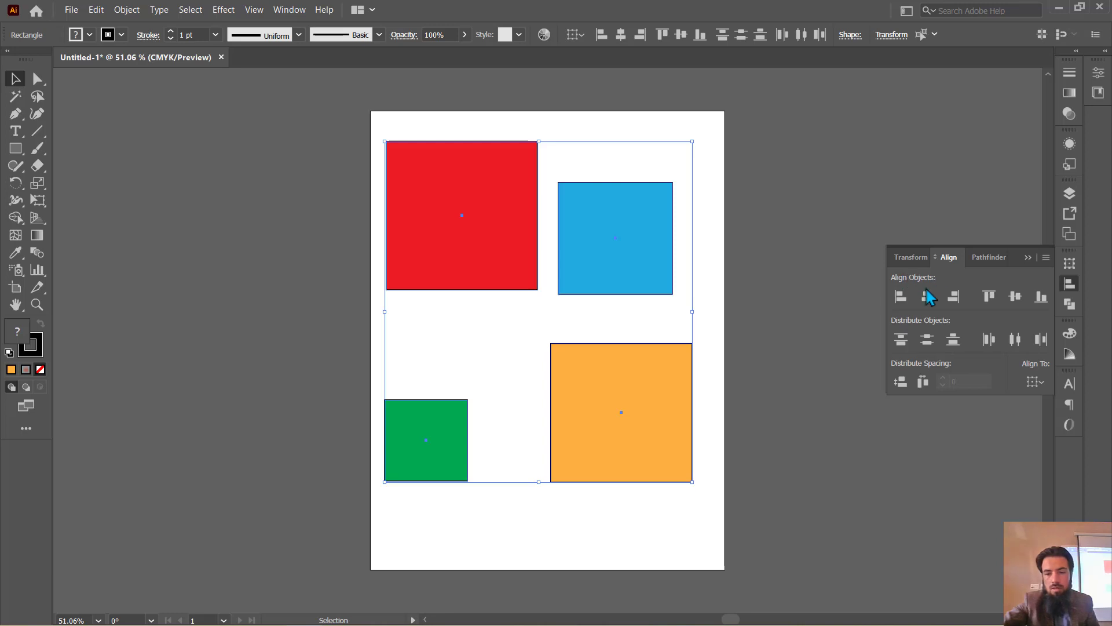
{"action": "left_click", "coordinate": [927, 294]}
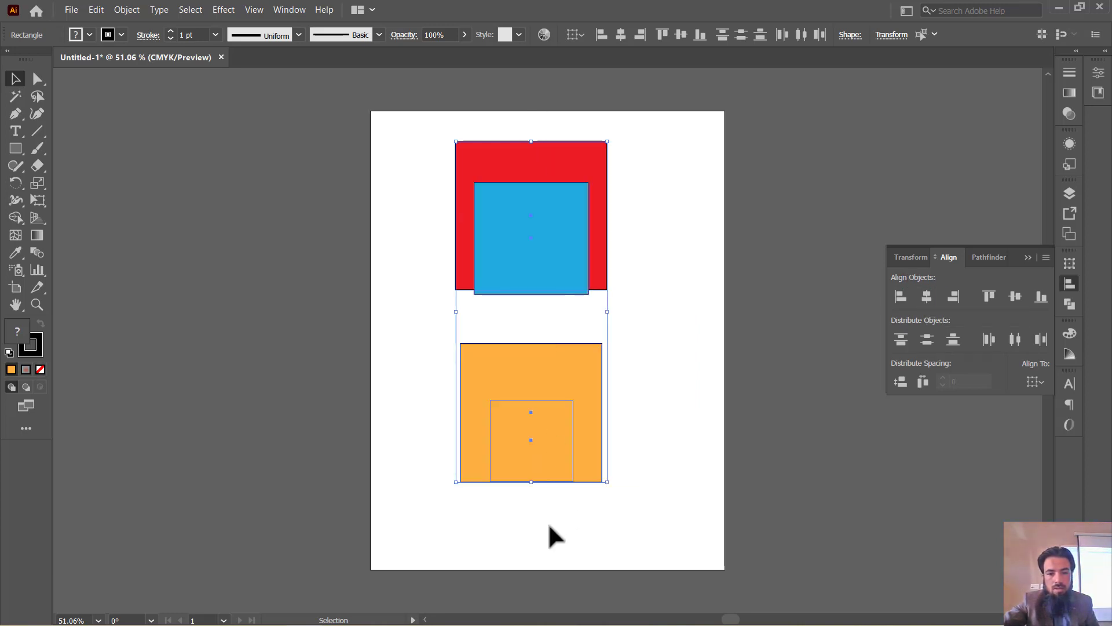
{"action": "left_click", "coordinate": [578, 420]}
{"action": "left_click", "coordinate": [545, 431]}
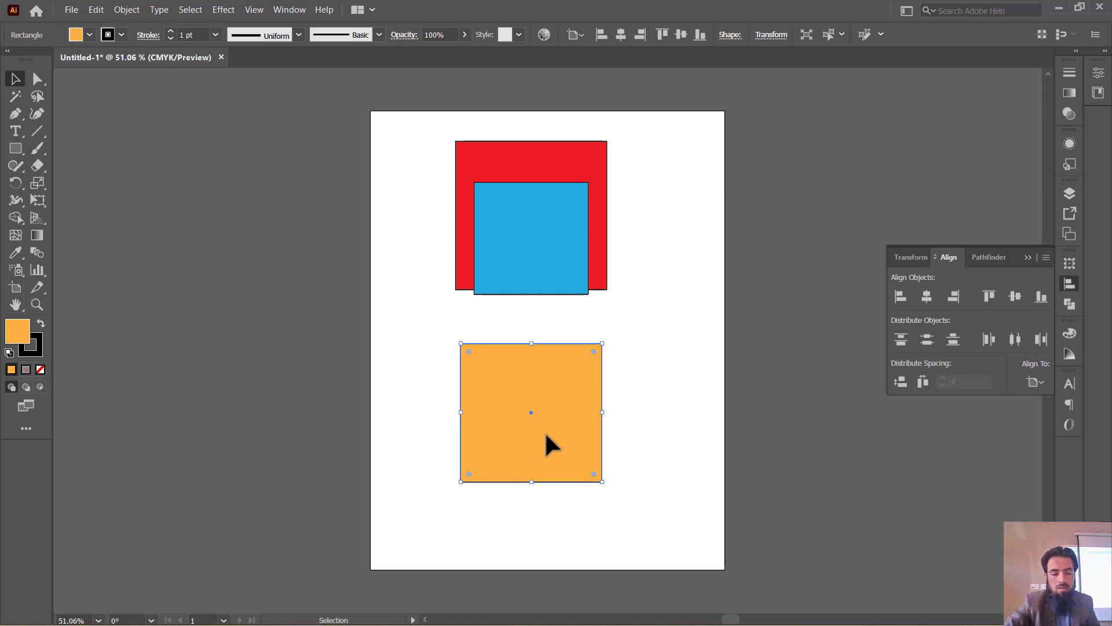
{"action": "key", "text": "ctrl+bracketleft"}
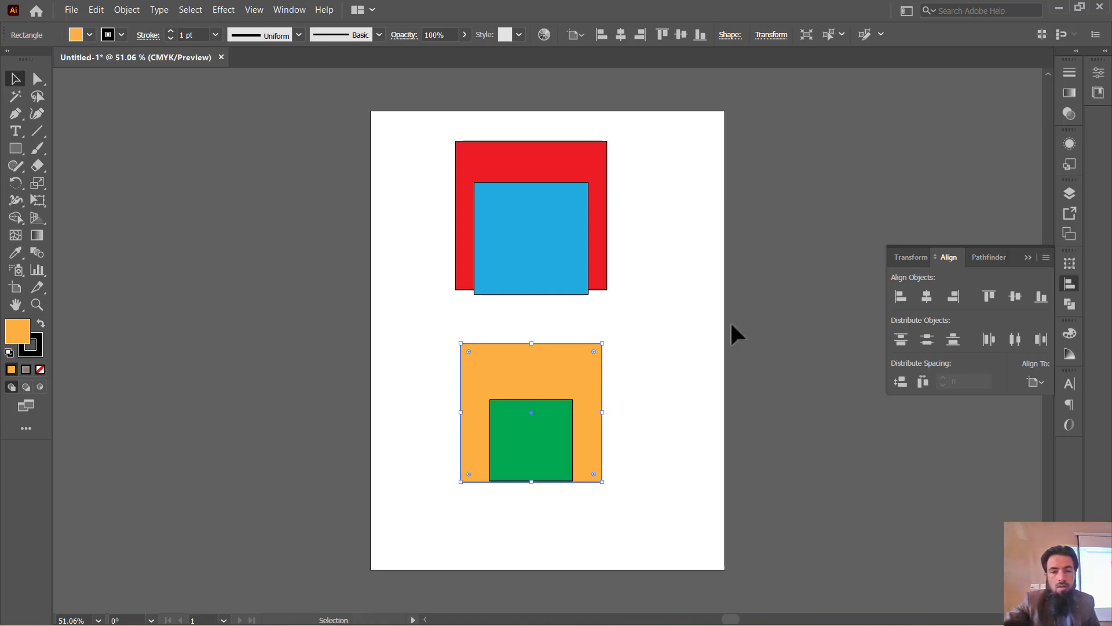
- Reselect all four squares and centre them vertically on each other
{"action": "left_click", "coordinate": [735, 339]}
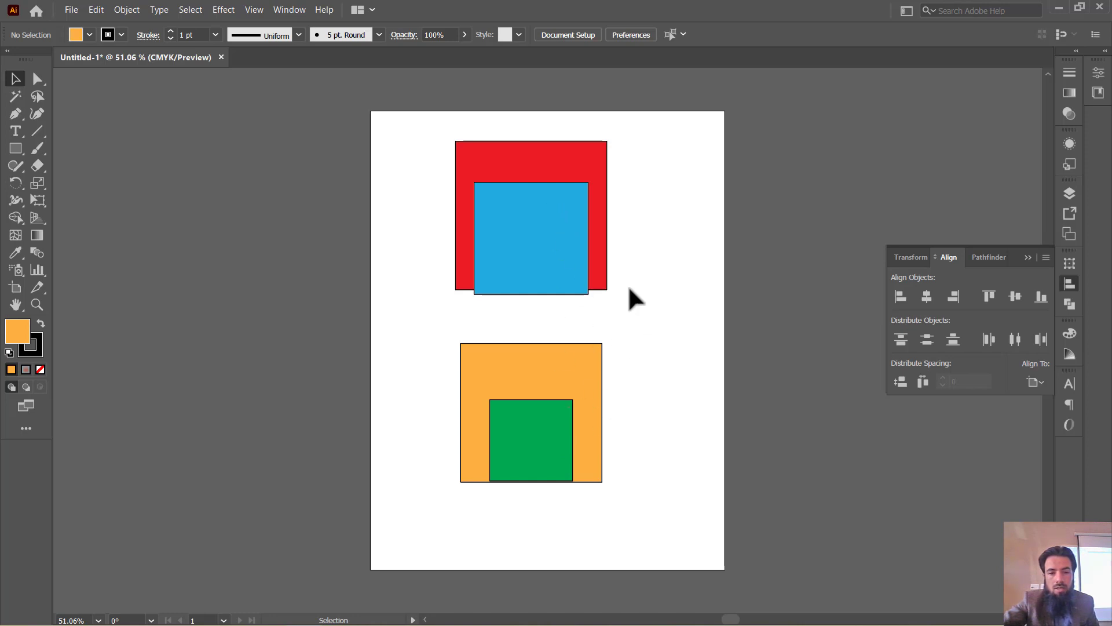
{"action": "left_click_drag", "start_coordinate": [682, 440], "coordinate": [467, 164]}
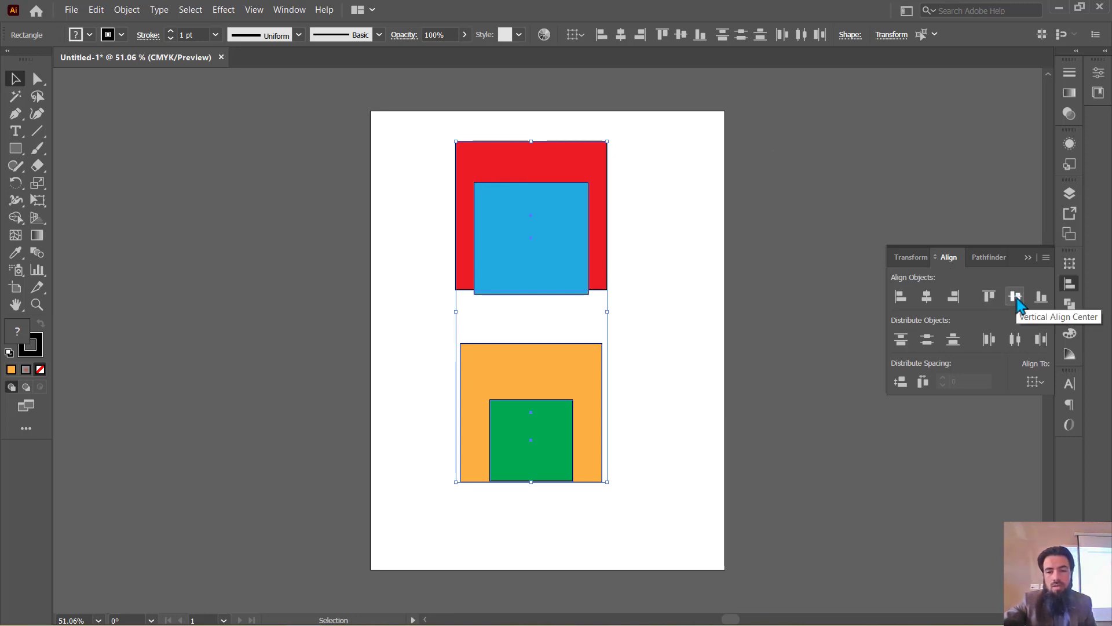
{"action": "left_click", "coordinate": [1018, 298]}
- Send the blue and red squares one level backward in the stacking order
{"action": "left_click", "coordinate": [655, 294]}
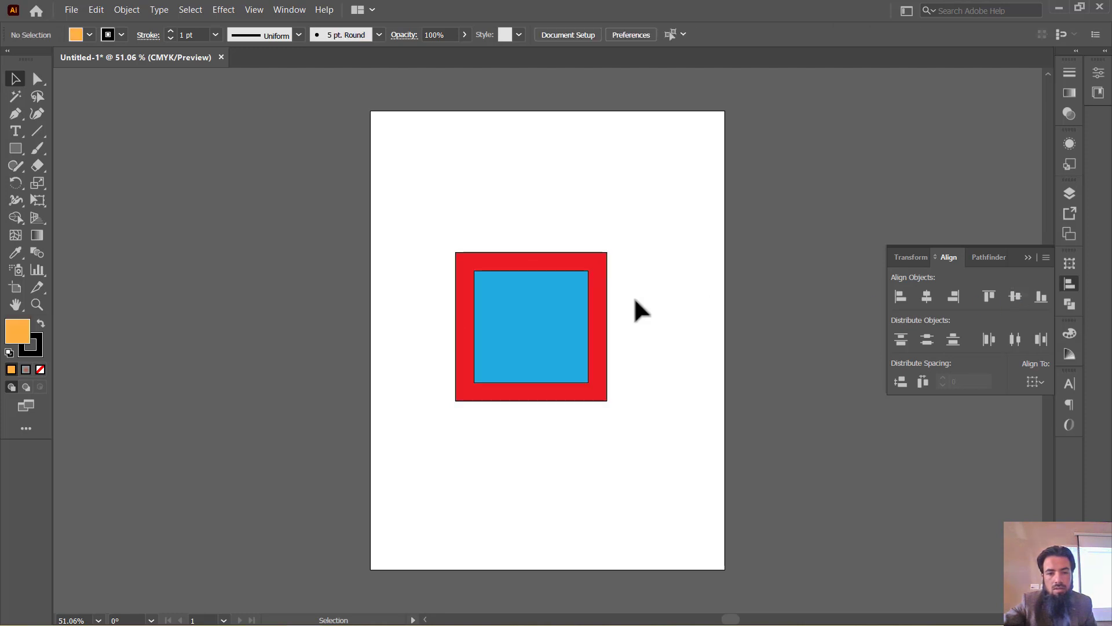
{"action": "left_click", "coordinate": [523, 322]}
{"action": "key", "text": "ctrl+bracketleft"}
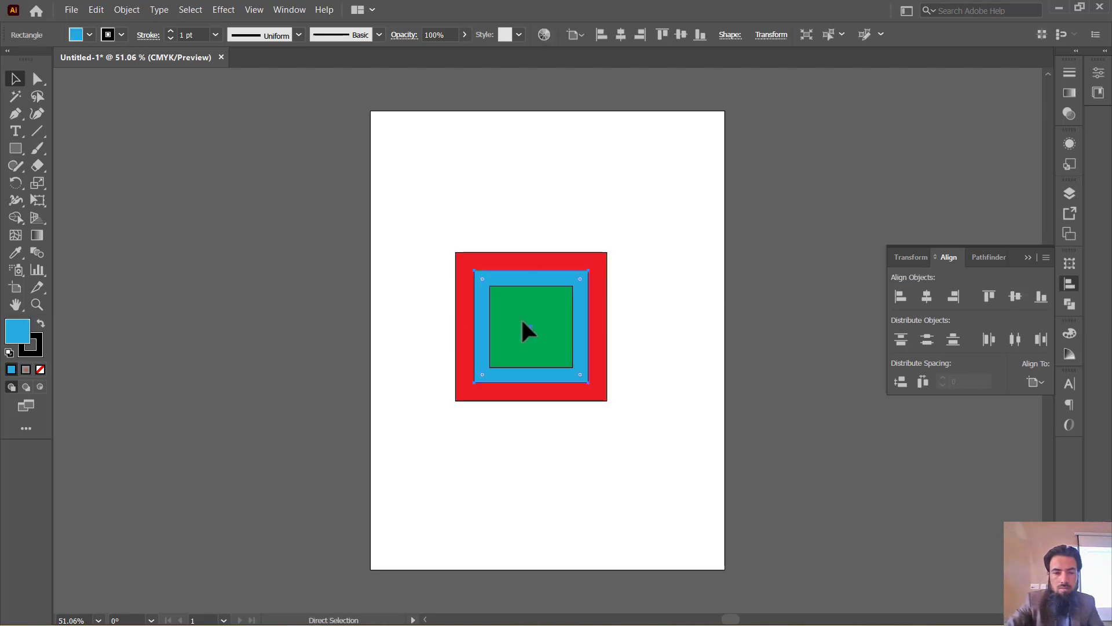
{"action": "left_click", "coordinate": [463, 308]}
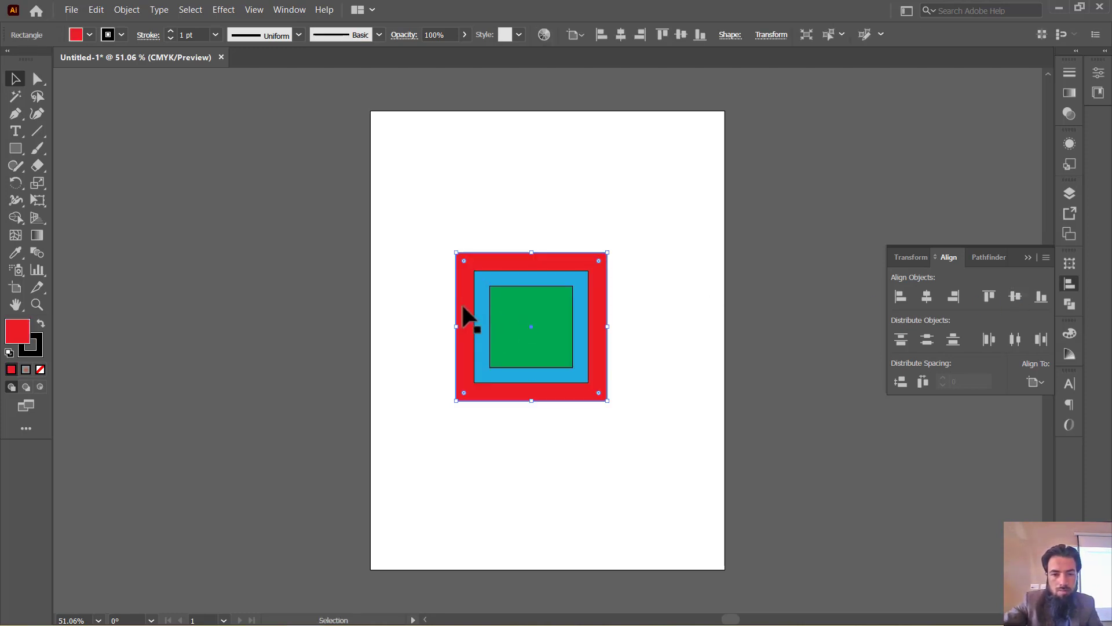
{"action": "key", "text": "ctrl+bracketleft"}
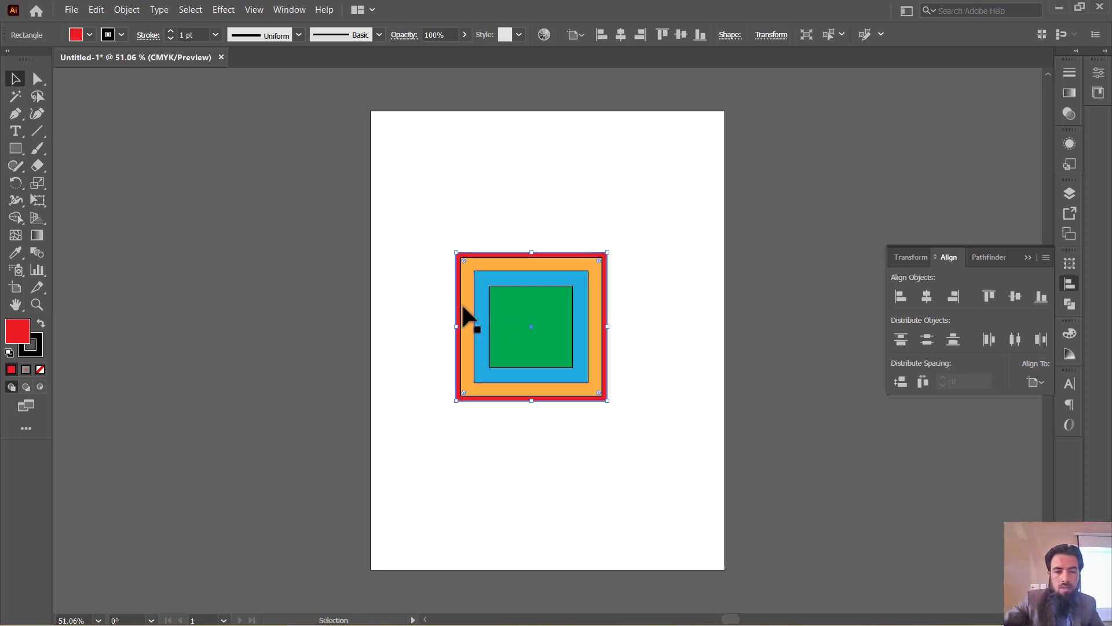
- Shift the nested stack up-right, then drag green, blue and orange squares apart
{"action": "left_click", "coordinate": [661, 230]}
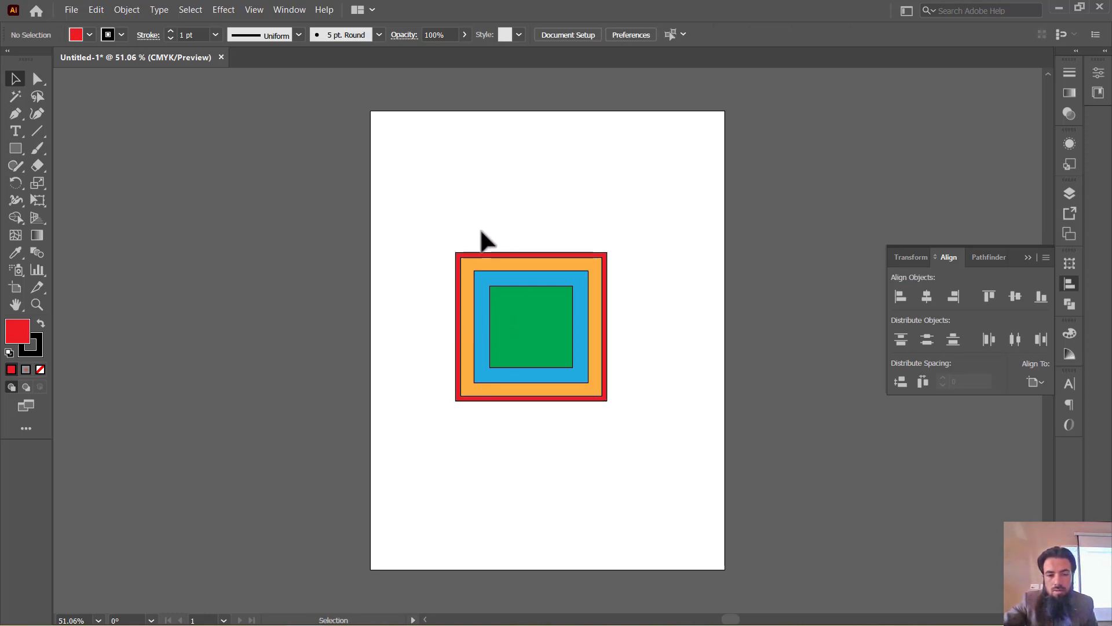
{"action": "left_click_drag", "start_coordinate": [430, 229], "coordinate": [608, 380]}
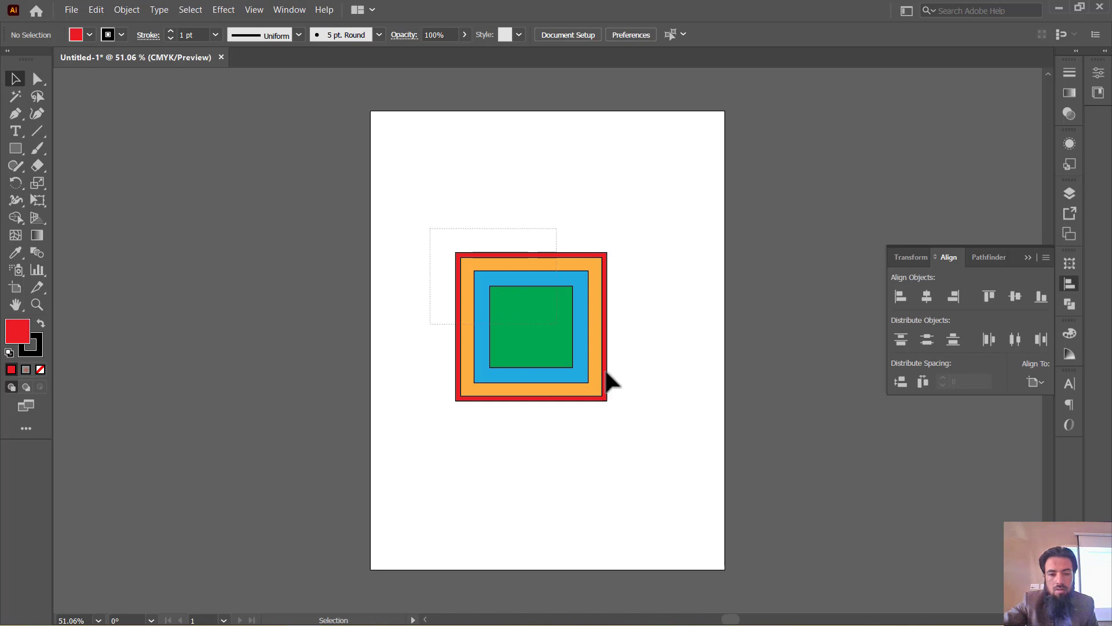
{"action": "mouse_move", "coordinate": [546, 343]}
{"action": "left_mouse_down"}
{"action": "mouse_move", "coordinate": [616, 313]}
{"action": "mouse_move", "coordinate": [562, 282]}
{"action": "left_mouse_up"}
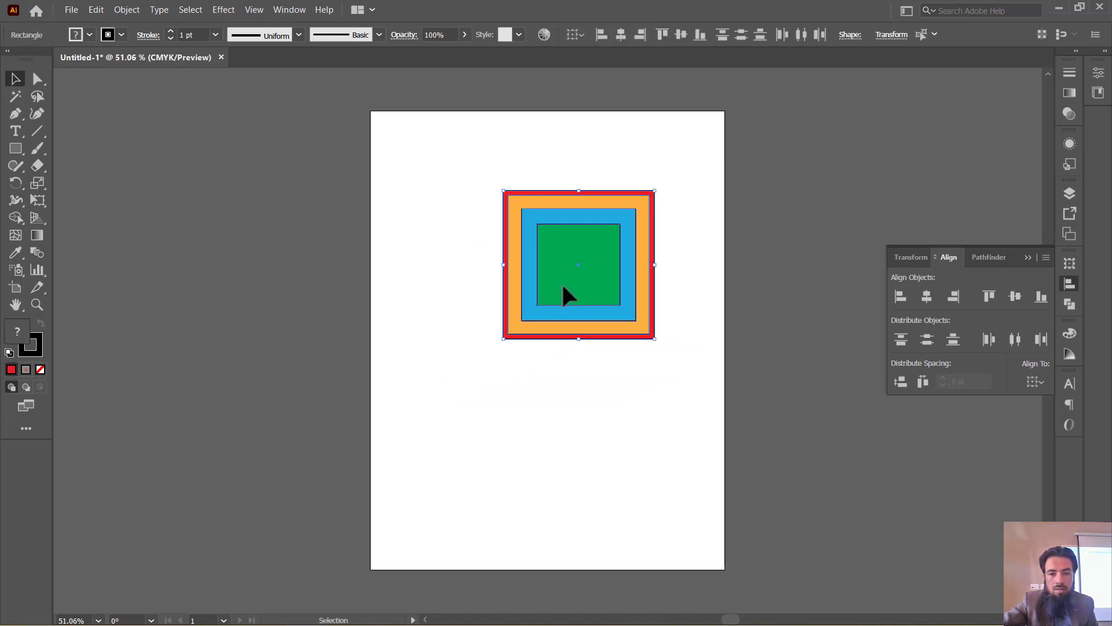
{"action": "left_click", "coordinate": [722, 212]}
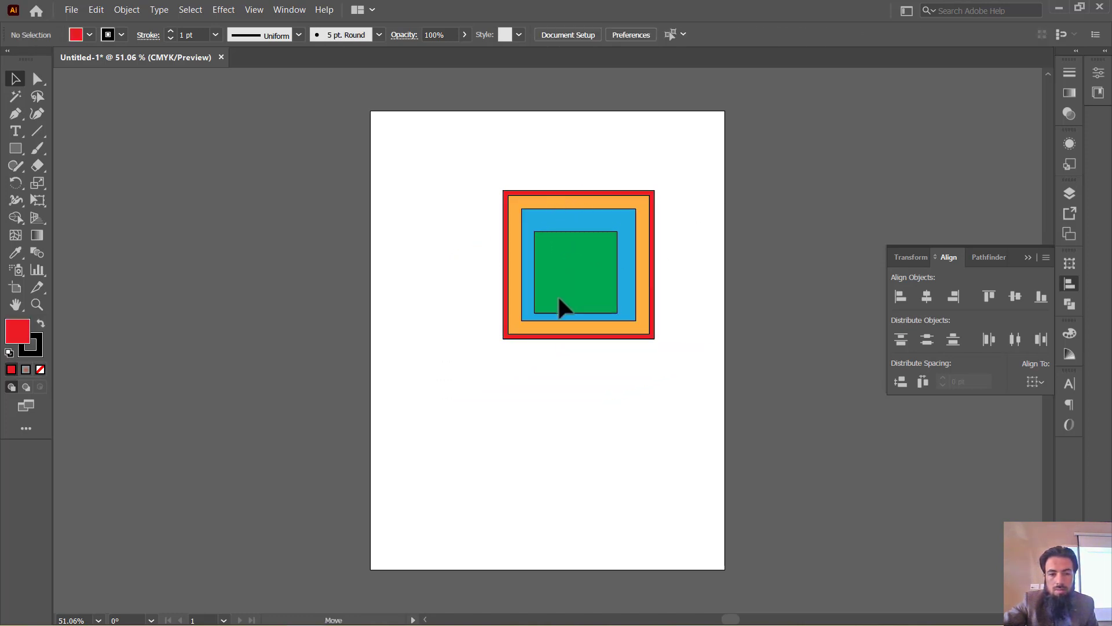
{"action": "left_click_drag", "start_coordinate": [558, 294], "coordinate": [582, 565]}
{"action": "mouse_move", "coordinate": [571, 301]}
{"action": "left_mouse_down"}
{"action": "mouse_move", "coordinate": [409, 377]}
{"action": "mouse_move", "coordinate": [390, 400]}
{"action": "mouse_move", "coordinate": [398, 417]}
{"action": "left_mouse_up"}
{"action": "left_click_drag", "start_coordinate": [606, 269], "coordinate": [408, 211]}
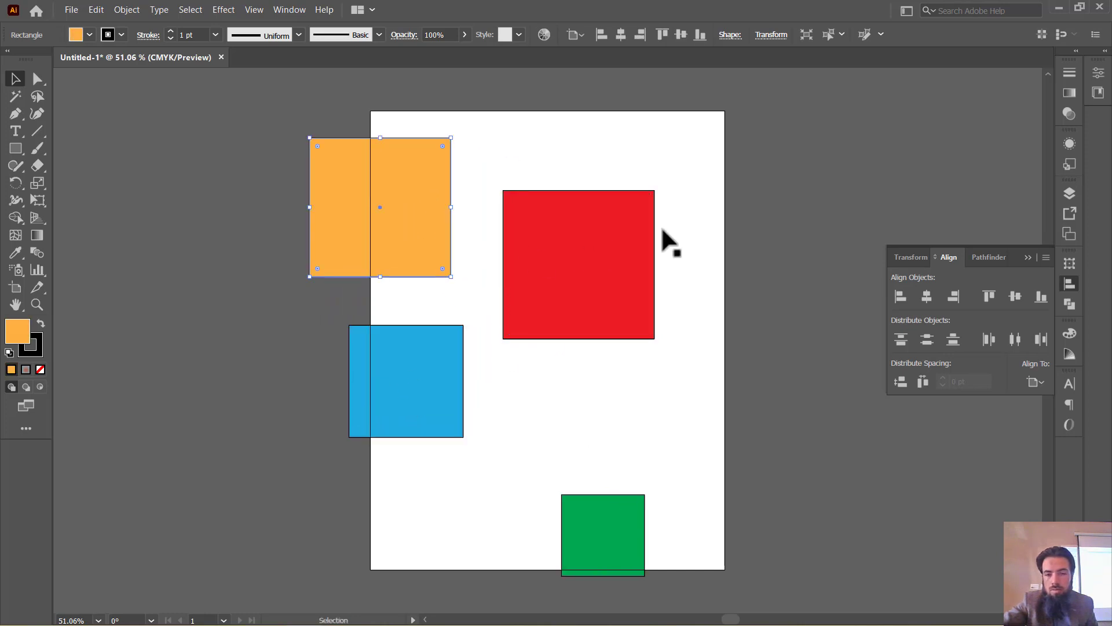
- Try centring all four squares on the red key object, then undo both alignments
{"action": "mouse_move", "coordinate": [705, 136]}
{"action": "left_mouse_down"}
{"action": "mouse_move", "coordinate": [429, 474]}
{"action": "mouse_move", "coordinate": [384, 559]}
{"action": "left_mouse_up"}
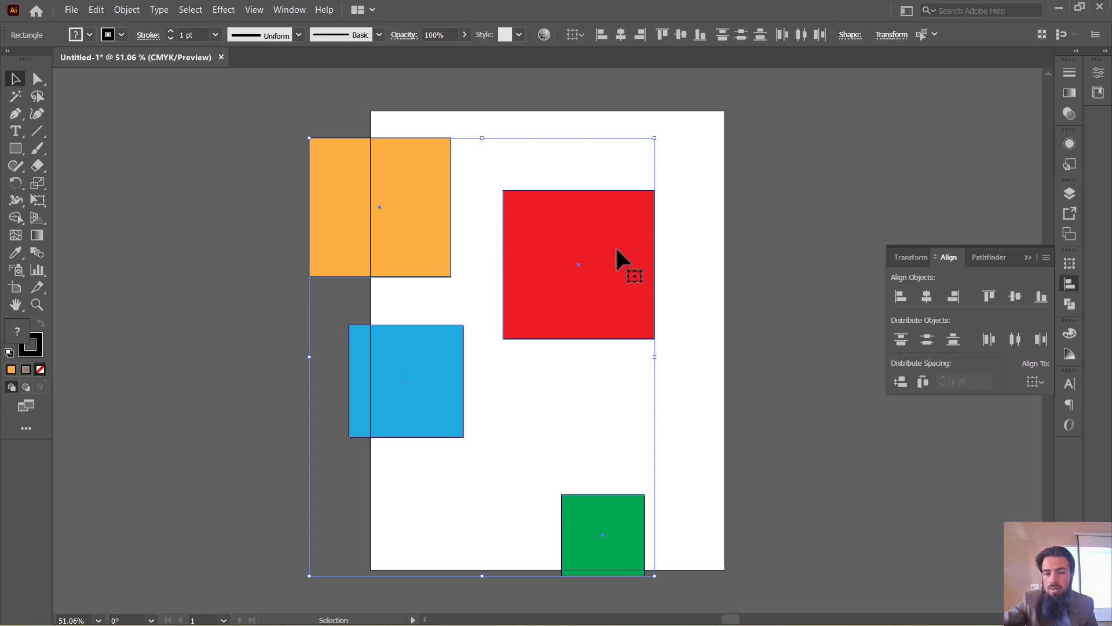
{"action": "left_click", "coordinate": [617, 248]}
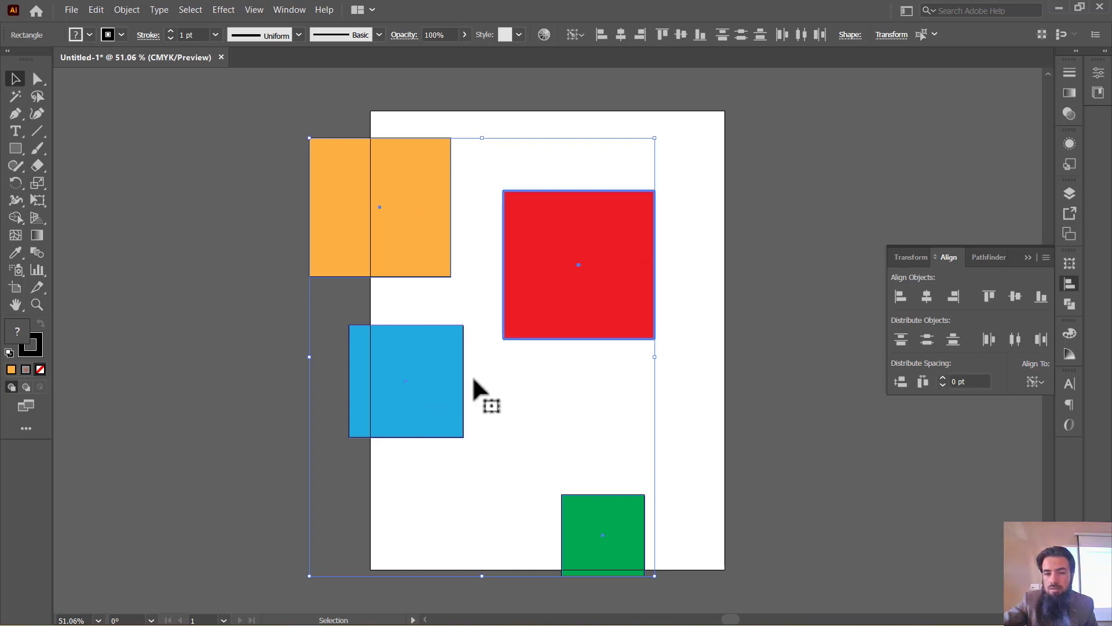
{"action": "left_click", "coordinate": [925, 299]}
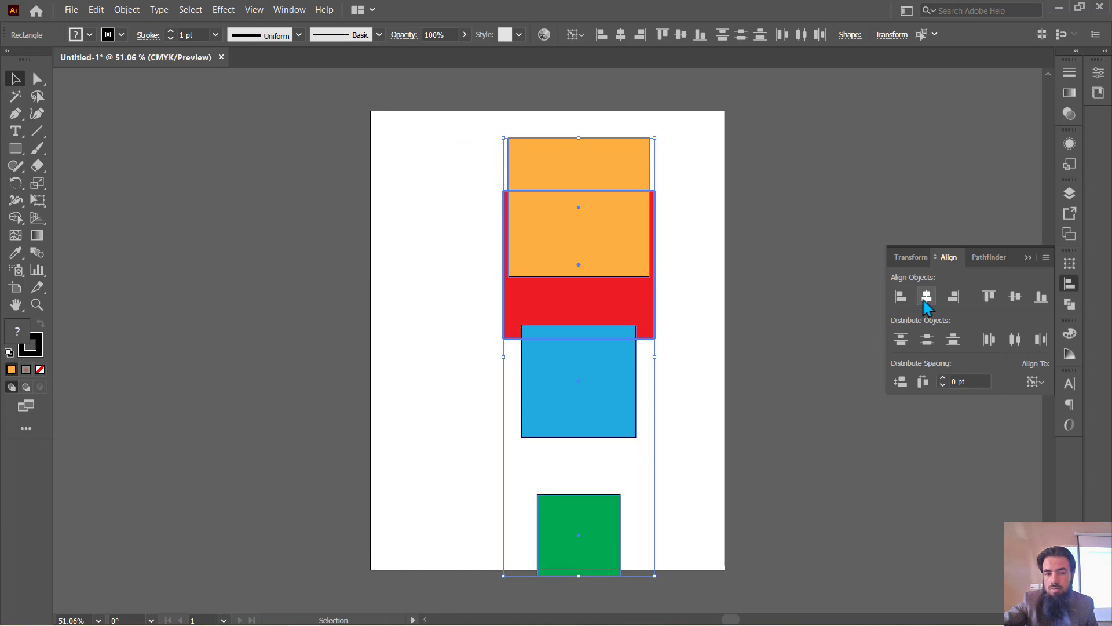
{"action": "left_click", "coordinate": [1014, 299]}
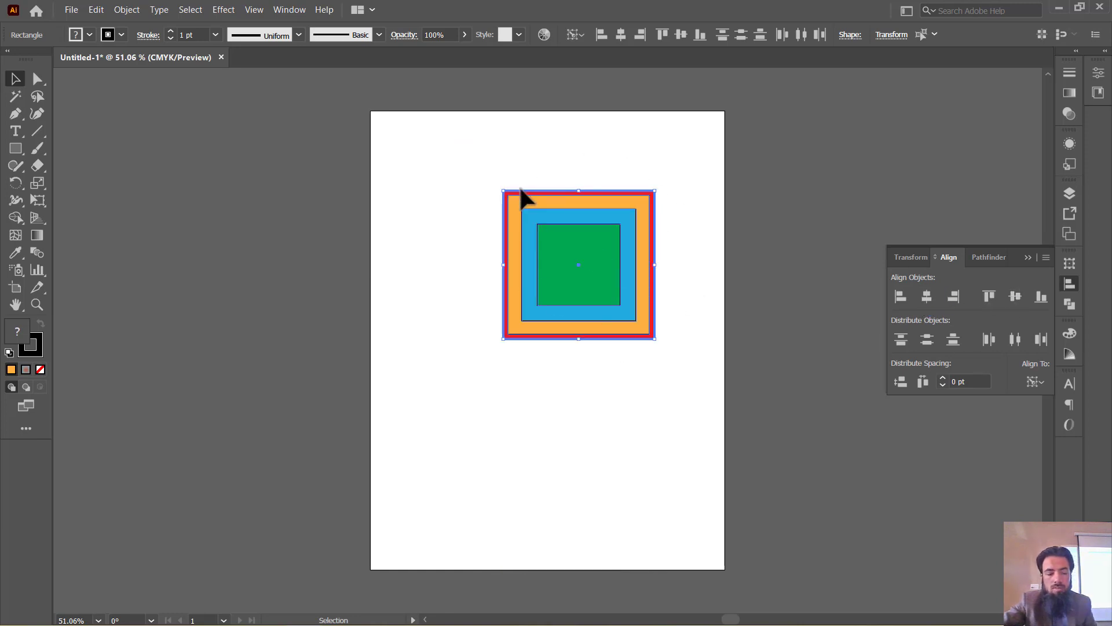
{"action": "key", "text": "ctrl+z"}
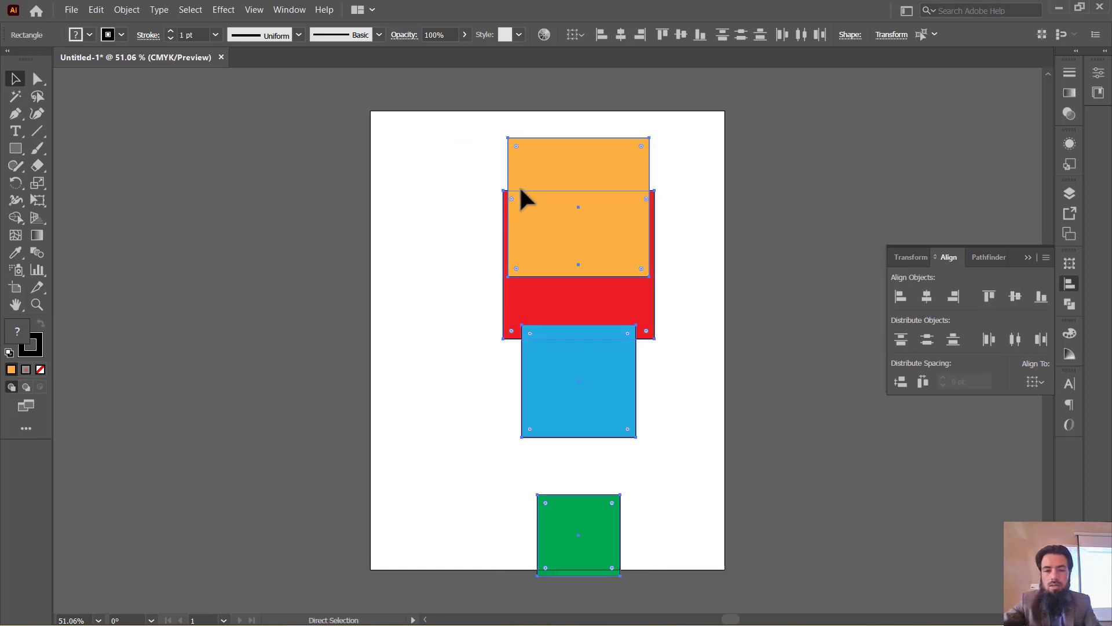
{"action": "key", "text": "ctrl+z"}
- Repeat the centring with the orange square as key object, then undo it
{"action": "key", "text": "v"}
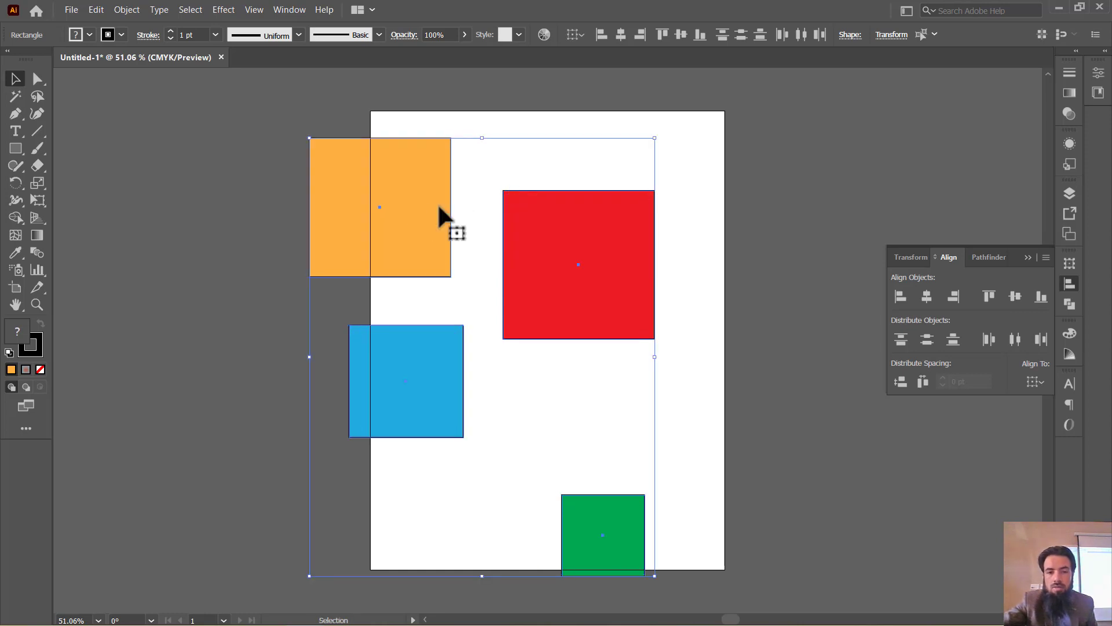
{"action": "left_click", "coordinate": [404, 208]}
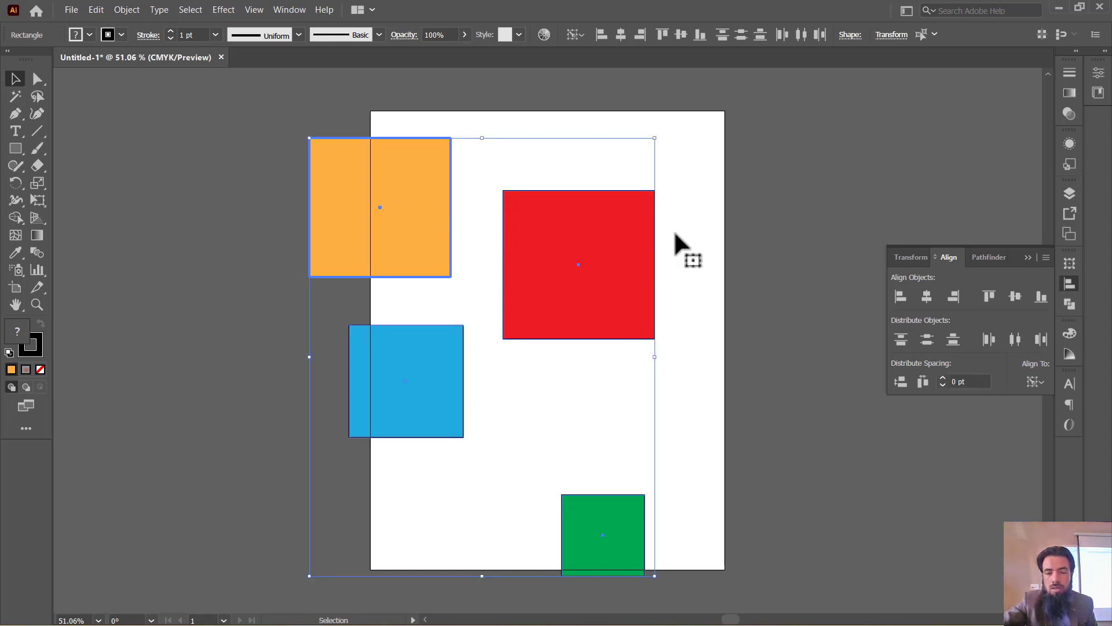
{"action": "left_click", "coordinate": [927, 298]}
{"action": "left_click", "coordinate": [1015, 298]}
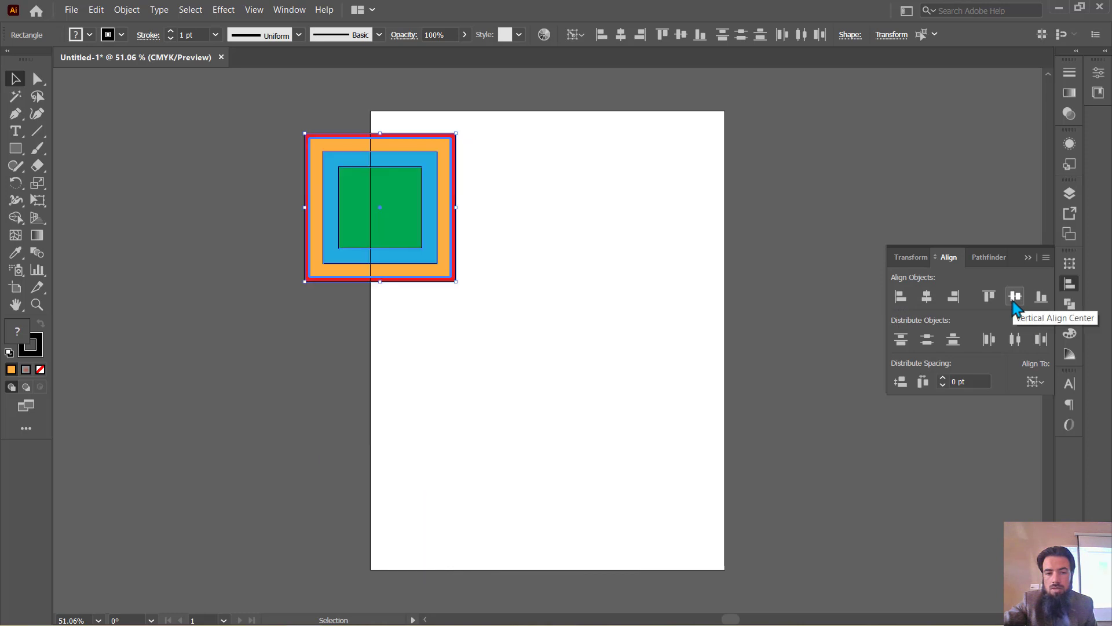
{"action": "left_click", "coordinate": [534, 252]}
{"action": "key", "text": "ctrl+z"}
{"action": "key", "text": "ctrl+z"}
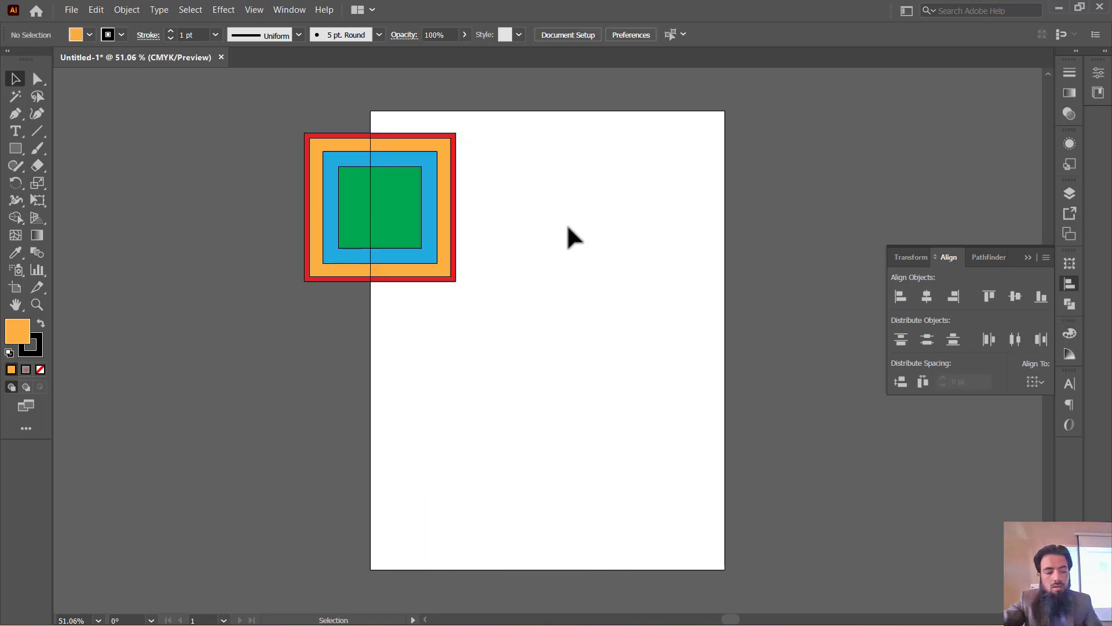
{"action": "key", "text": "ctrl+z"}
{"action": "key", "text": "ctrl+z"}
- Select the orange and blue squares and align blue to orange's left and top edges
{"action": "left_click_drag", "start_coordinate": [265, 141], "coordinate": [548, 338]}
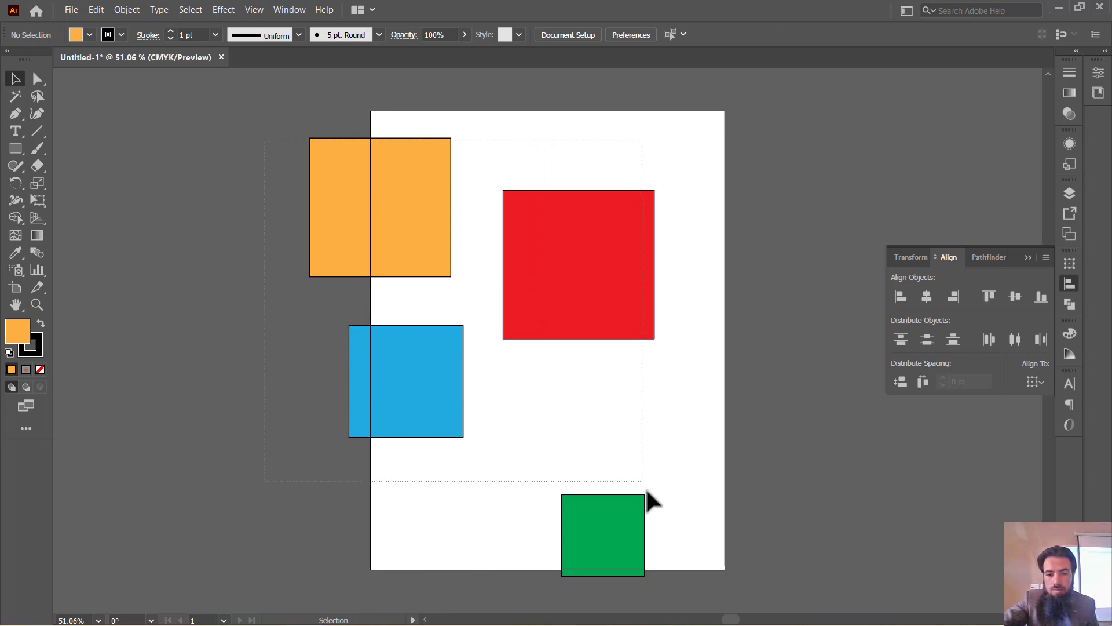
{"action": "left_click_drag", "start_coordinate": [547, 338], "coordinate": [667, 547]}
{"action": "left_click", "coordinate": [481, 290]}
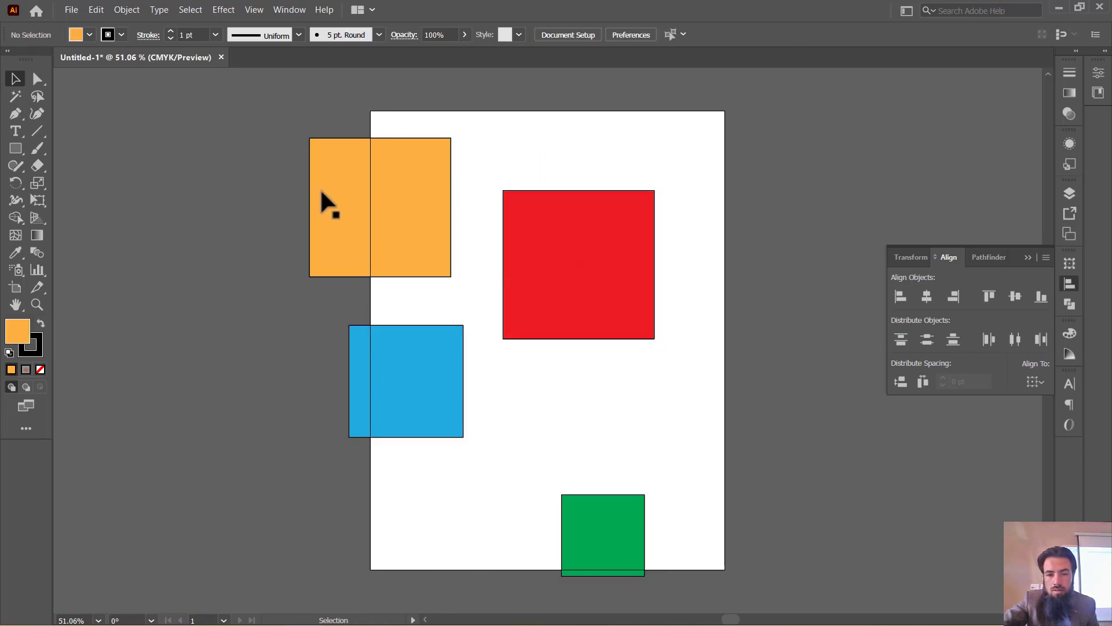
{"action": "left_click_drag", "start_coordinate": [466, 210], "coordinate": [474, 439]}
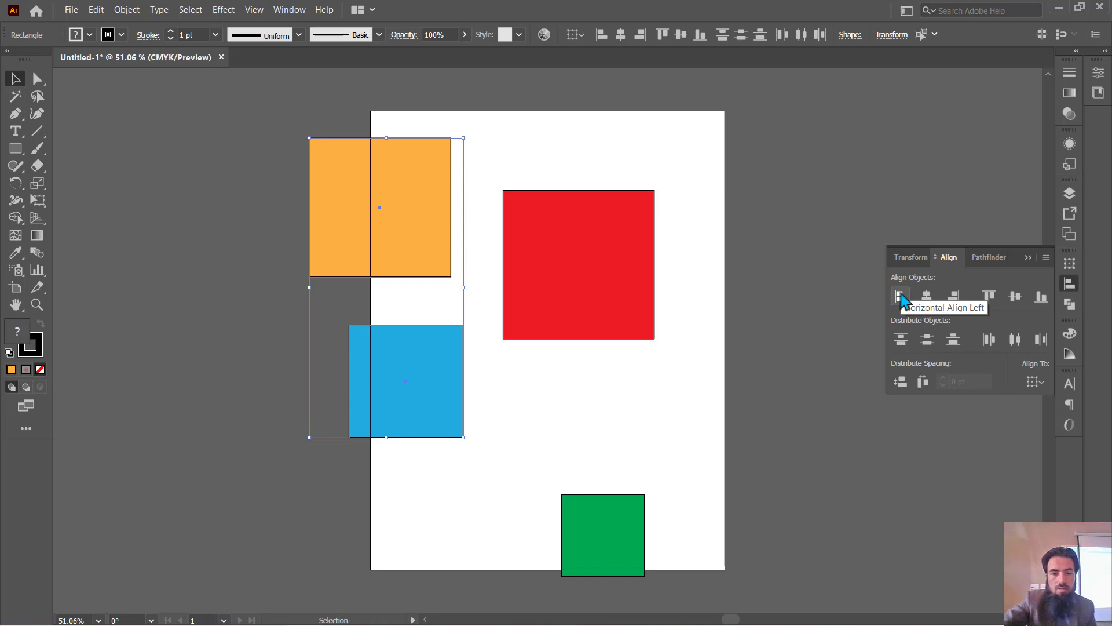
{"action": "left_click", "coordinate": [901, 297]}
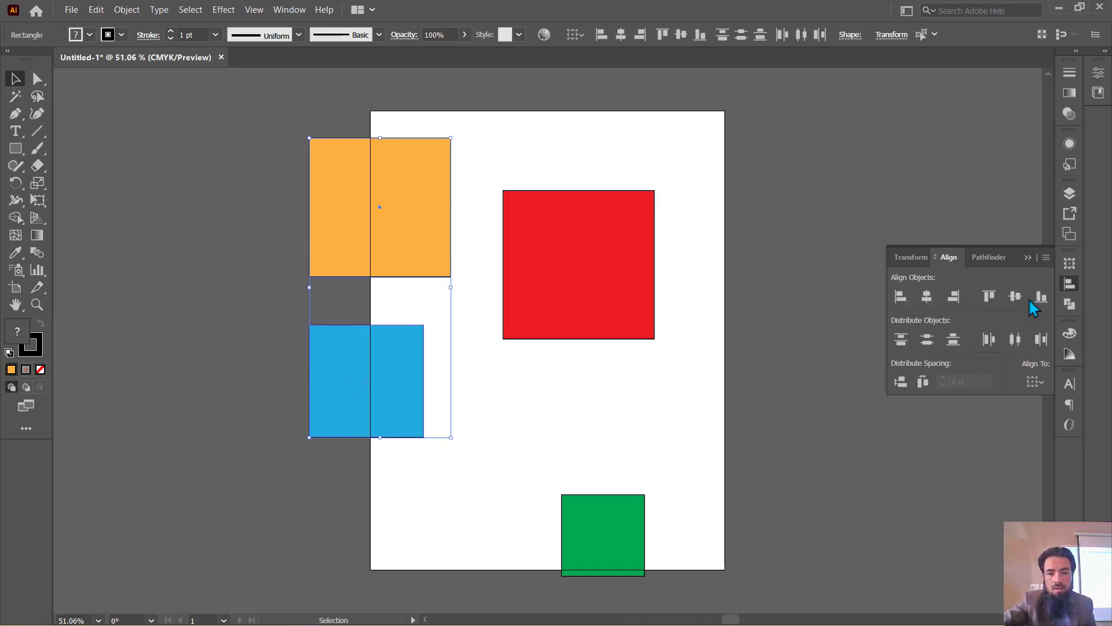
{"action": "left_click", "coordinate": [989, 296]}
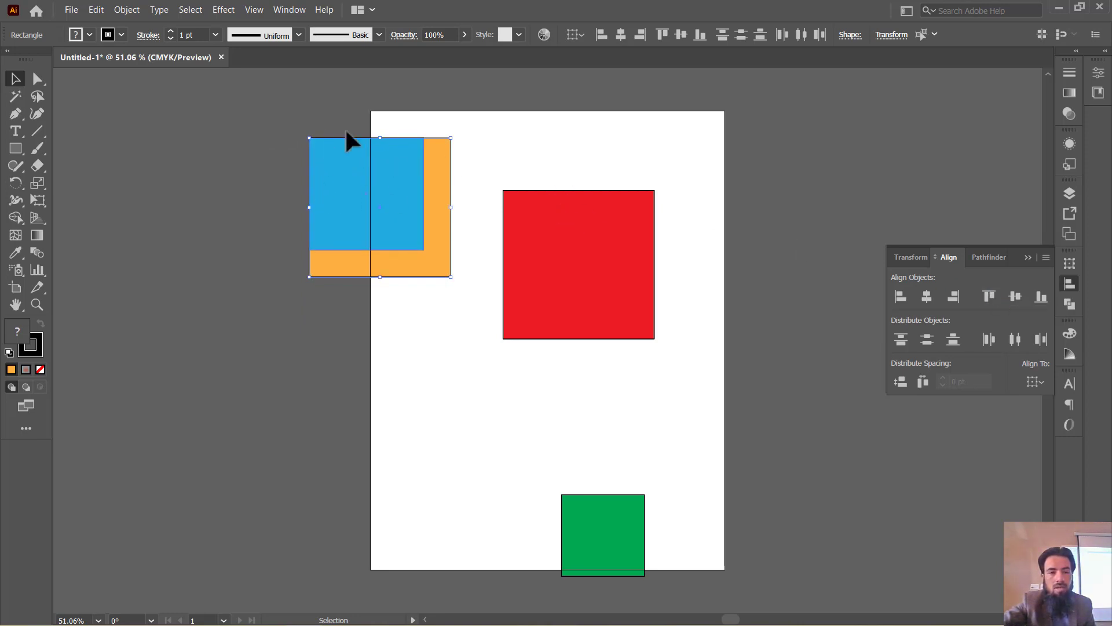
- Move the orange-blue pair up-right, then try Right, Bottom and Top alignment on them
{"action": "scroll", "coordinate": [333, 132], "scroll_direction": "up", "scroll_amount": 4}
{"action": "scroll", "coordinate": [304, 159], "scroll_direction": "up", "scroll_amount": 2}
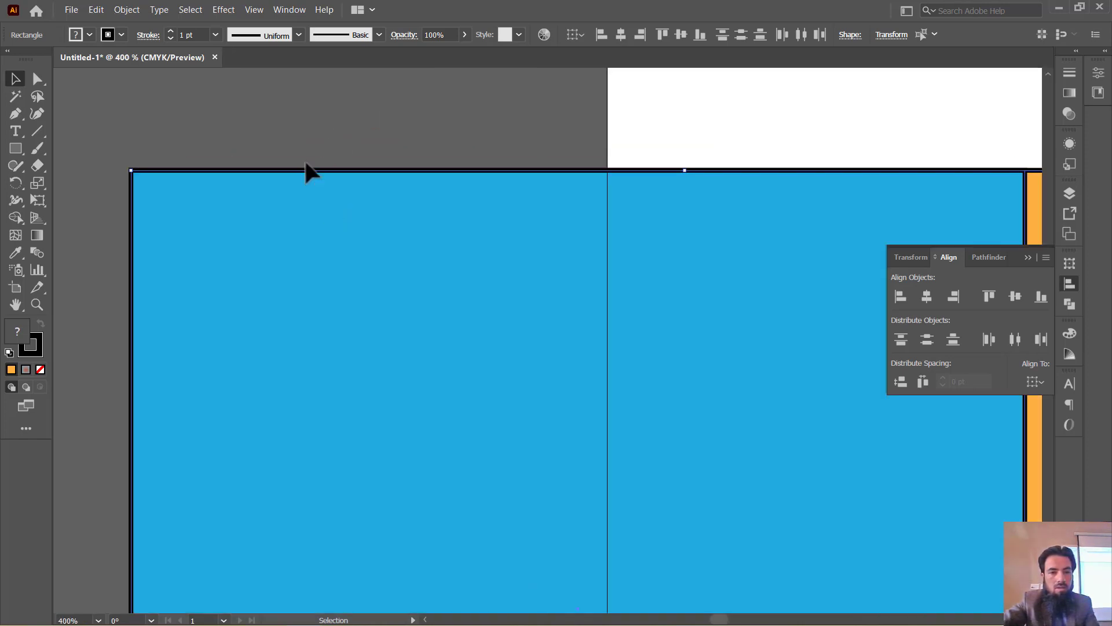
{"action": "left_click", "coordinate": [258, 218]}
{"action": "scroll", "coordinate": [259, 219], "scroll_direction": "down", "scroll_amount": 2}
{"action": "scroll", "coordinate": [278, 232], "scroll_direction": "down", "scroll_amount": 4}
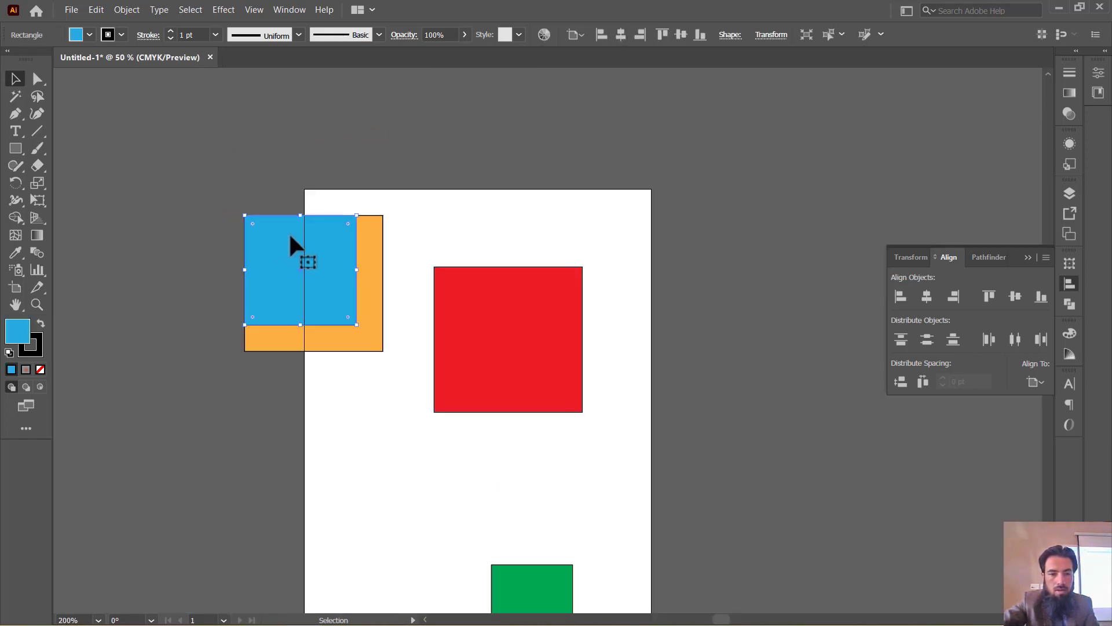
{"action": "left_click", "coordinate": [209, 211]}
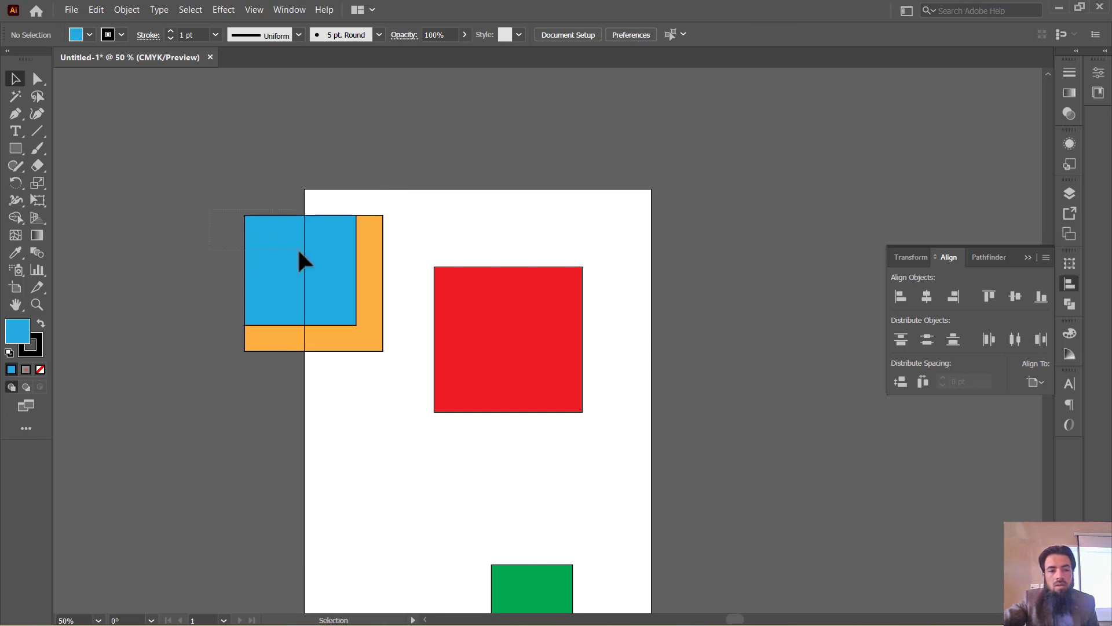
{"action": "left_click_drag", "start_coordinate": [310, 254], "coordinate": [378, 148]}
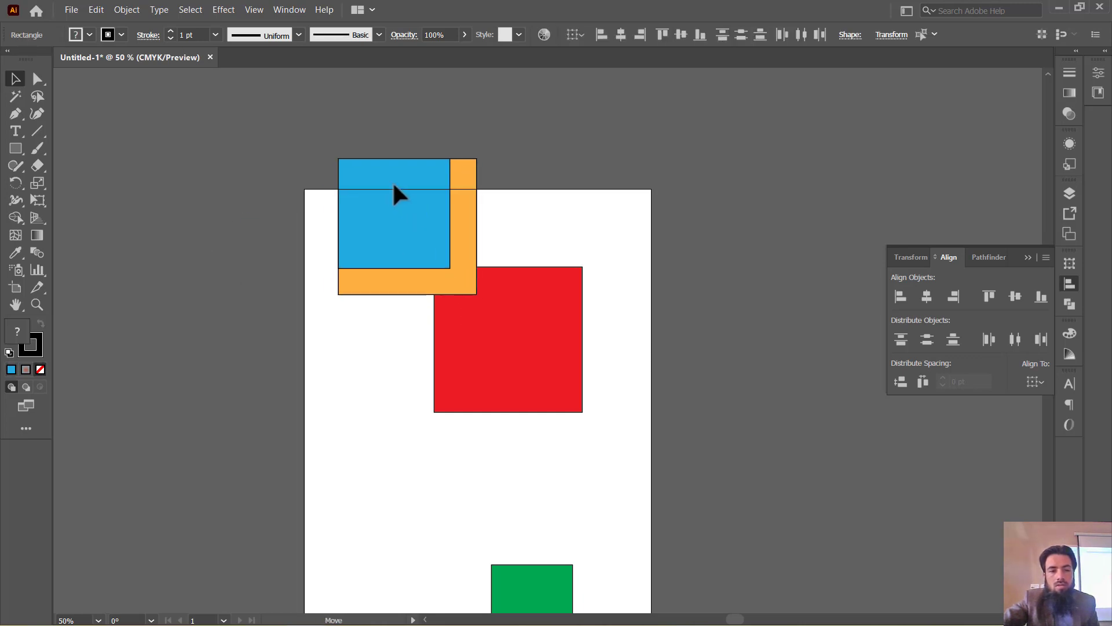
{"action": "left_click", "coordinate": [955, 297]}
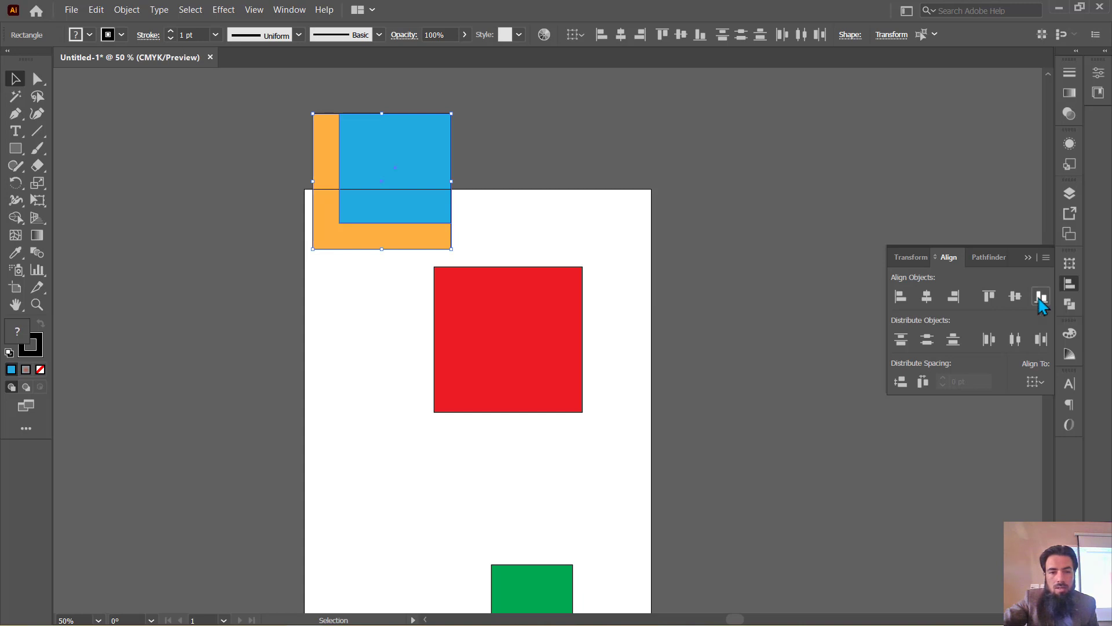
{"action": "left_click", "coordinate": [1042, 298]}
{"action": "left_click", "coordinate": [989, 297]}
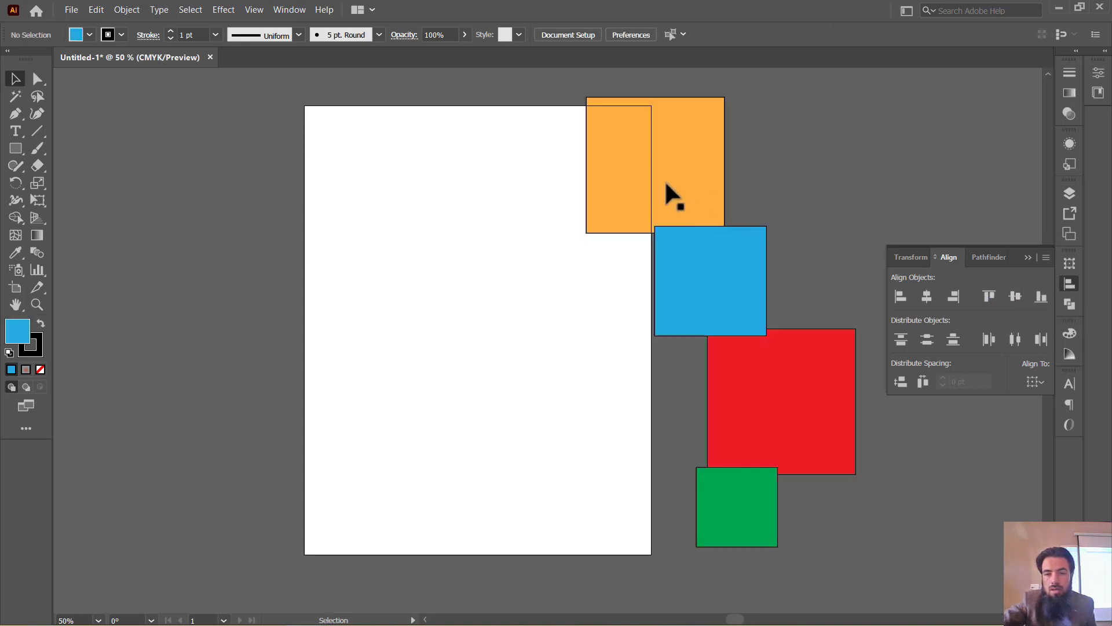
{"action": "left_click", "coordinate": [665, 180]}
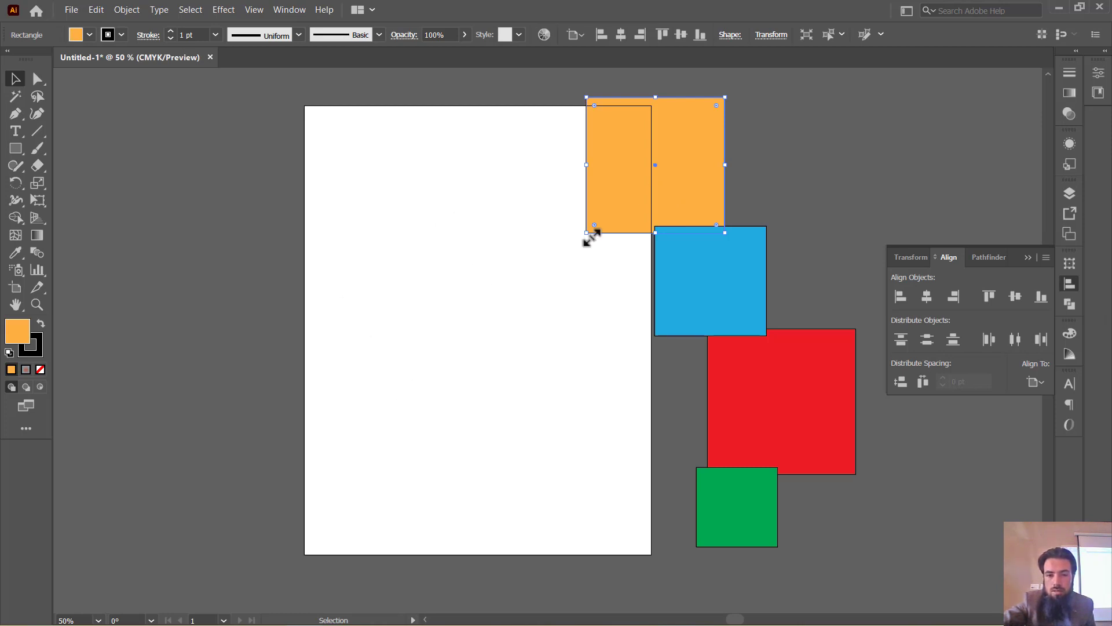
- Check the Align To choices, then set Align to Key Object with orange as key
{"action": "left_click", "coordinate": [1037, 381]}
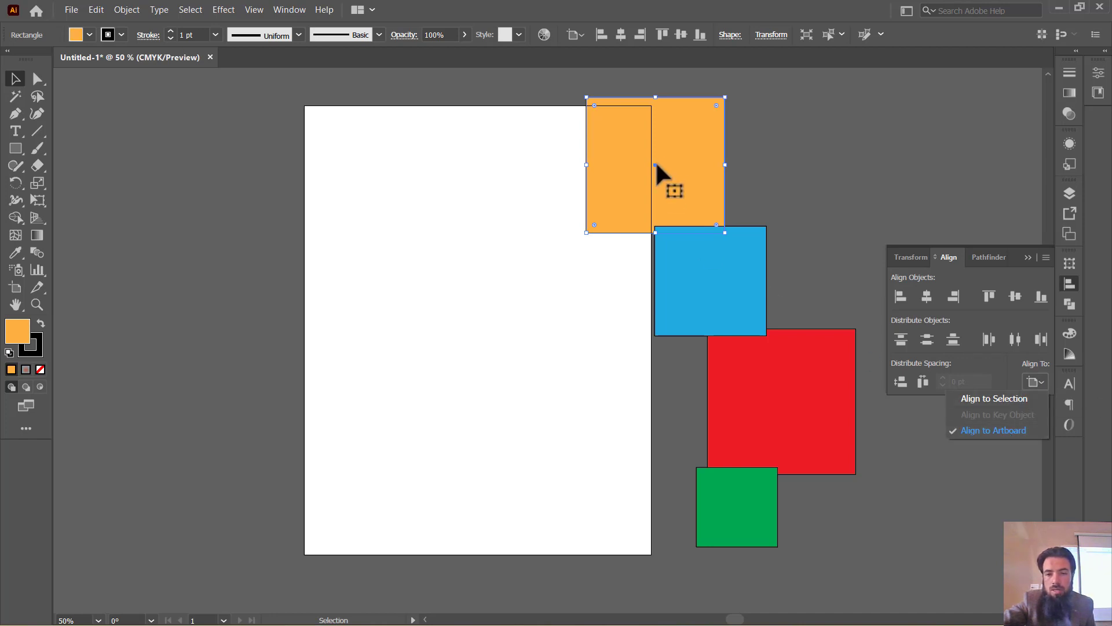
{"action": "left_click", "coordinate": [1003, 378]}
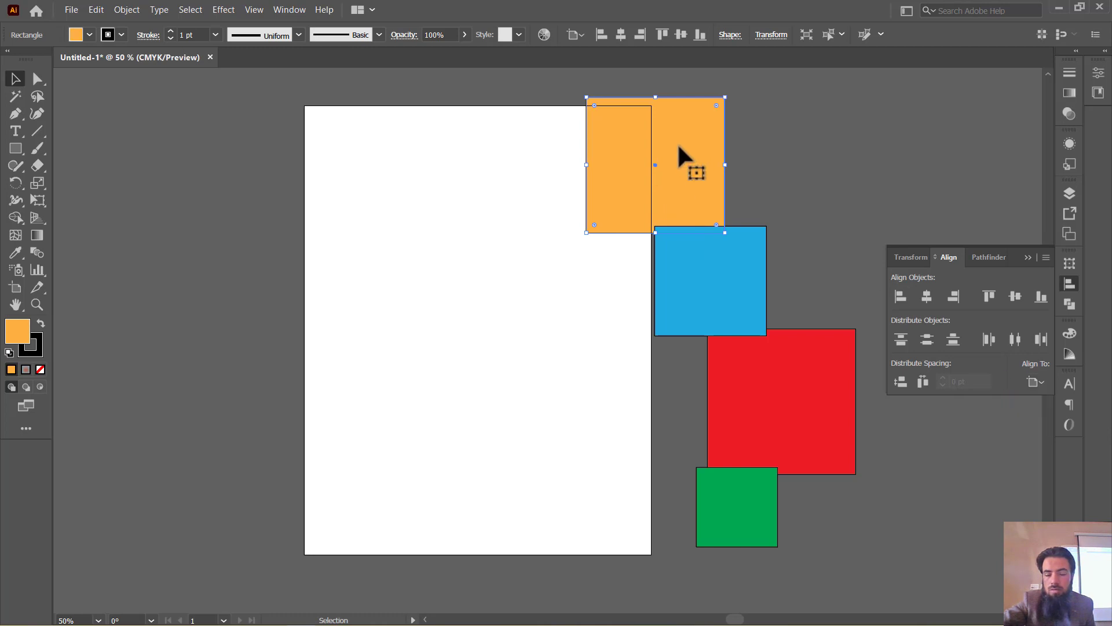
{"action": "left_click", "coordinate": [704, 267], "text": "shift"}
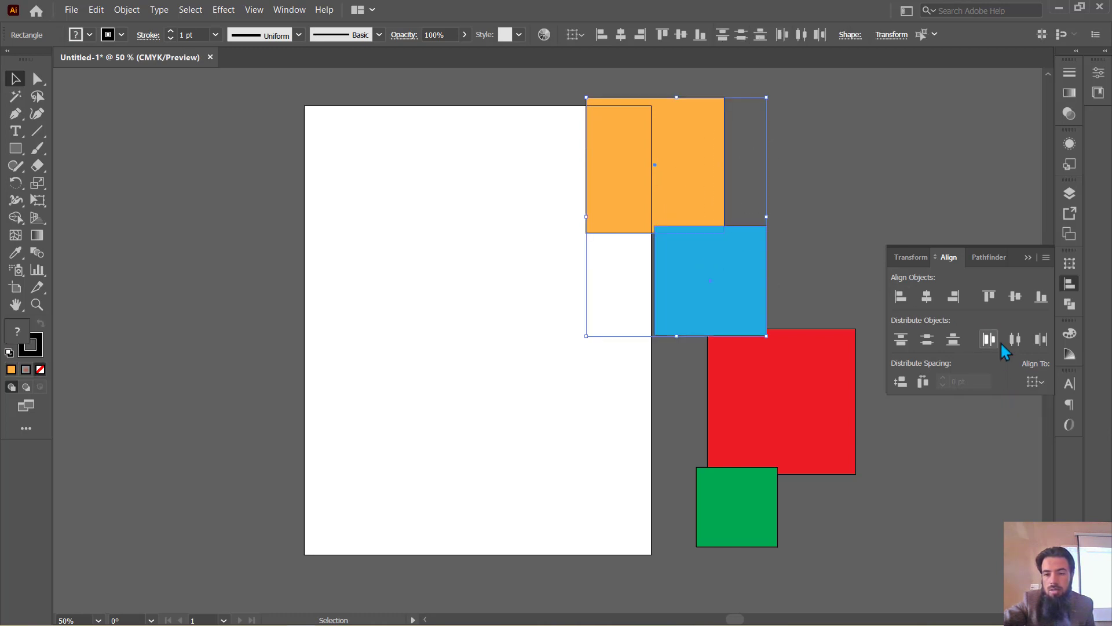
{"action": "left_click", "coordinate": [1037, 385]}
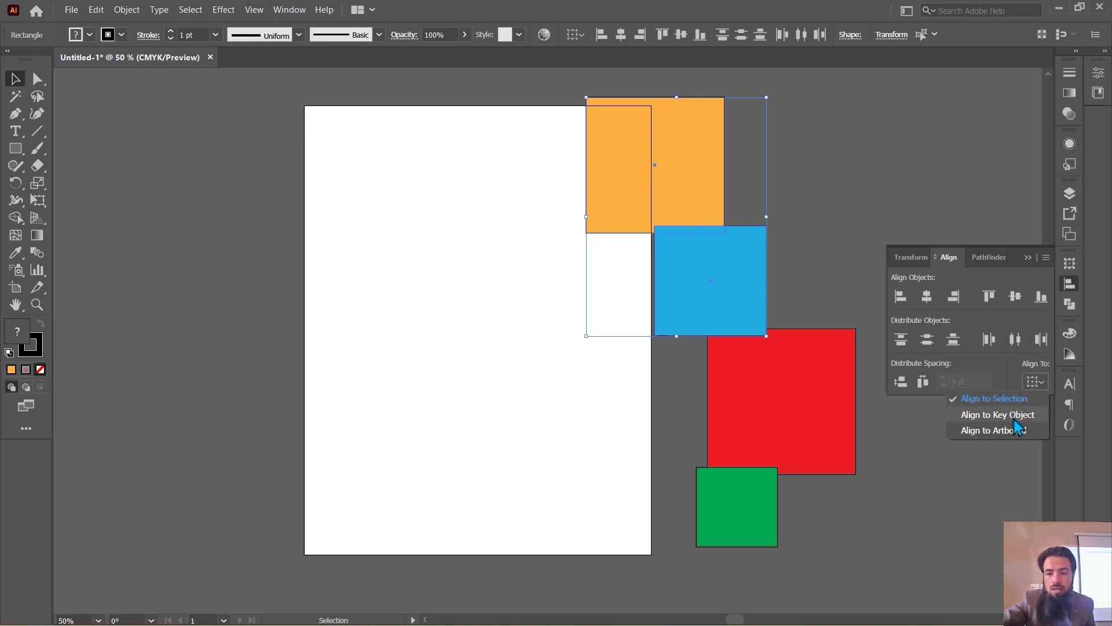
{"action": "left_click", "coordinate": [1014, 415]}
{"action": "left_click", "coordinate": [683, 197]}
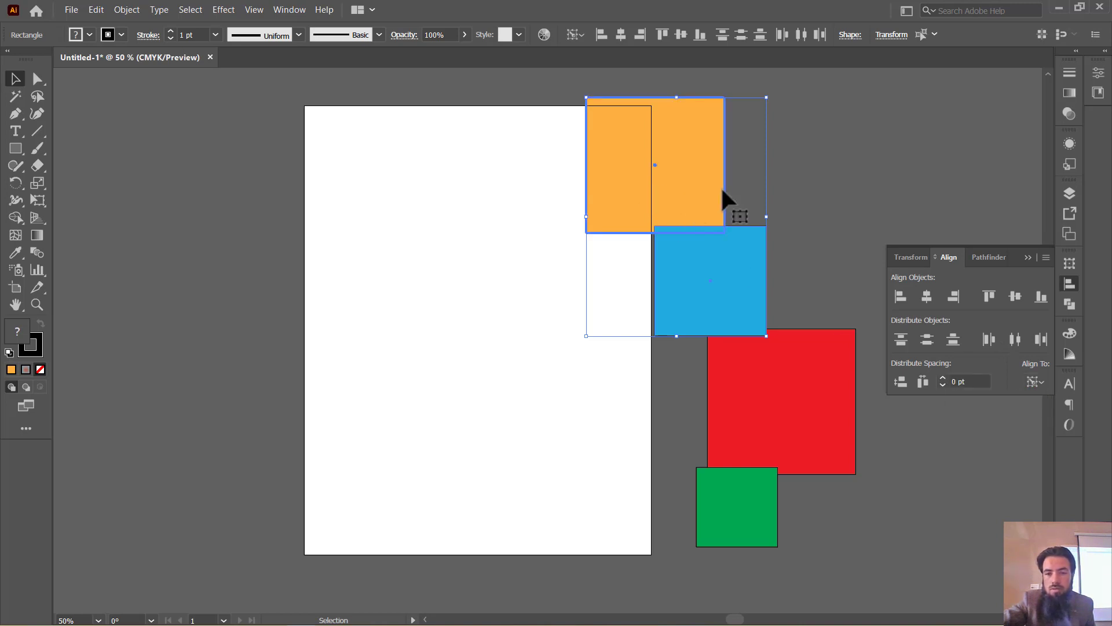
{"action": "left_click", "coordinate": [1036, 382]}
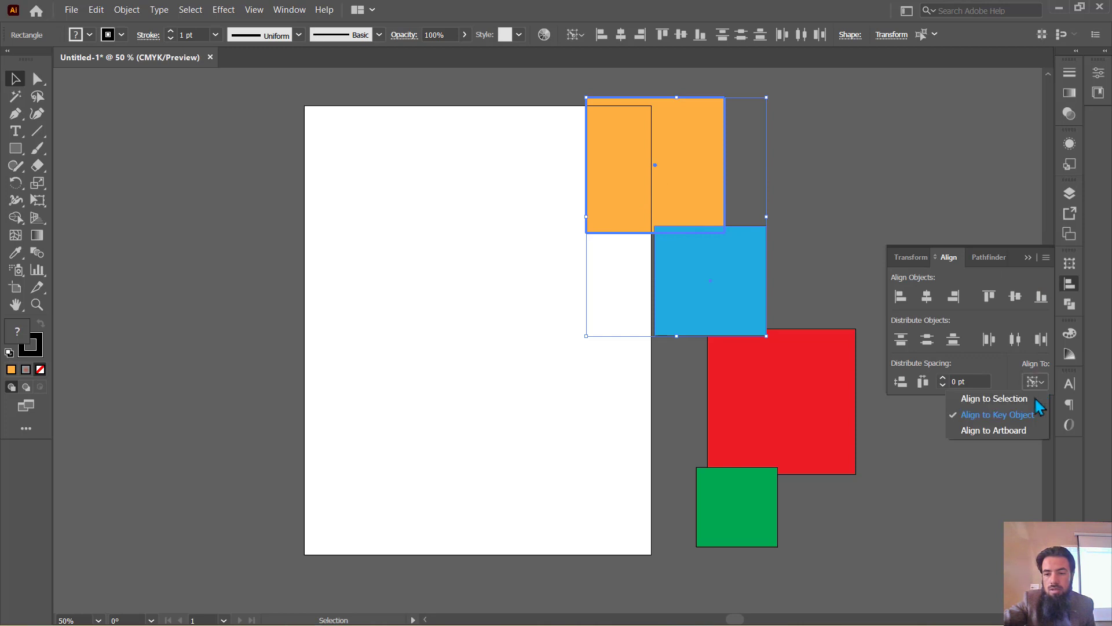
{"action": "left_click", "coordinate": [710, 168]}
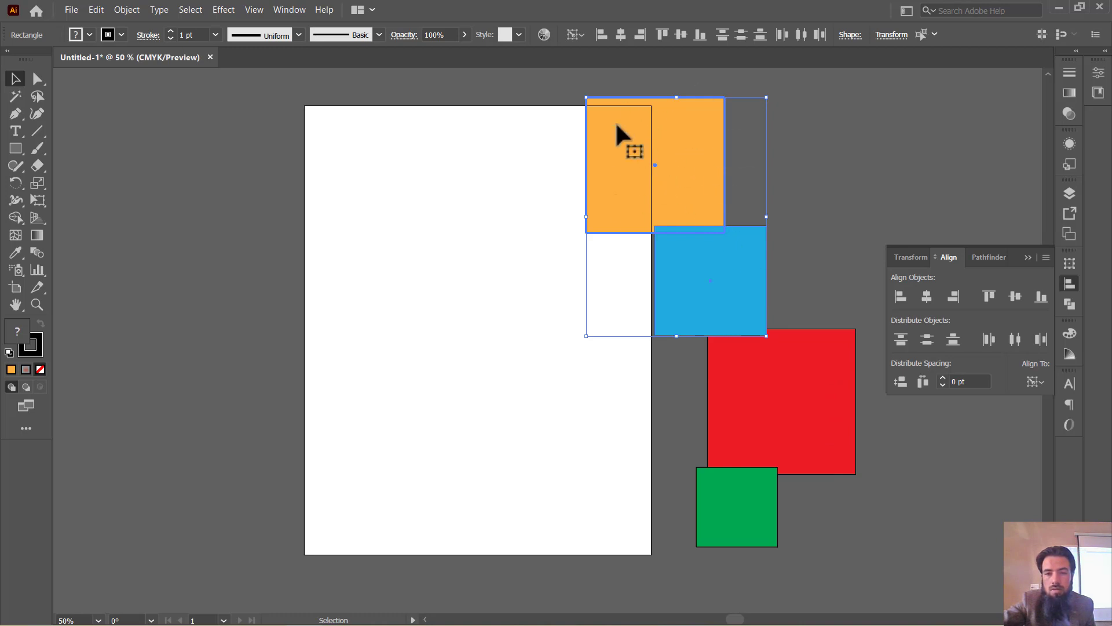
- Select all four squares and set Align To to Artboard
{"action": "left_click", "coordinate": [797, 166]}
{"action": "left_click", "coordinate": [694, 174]}
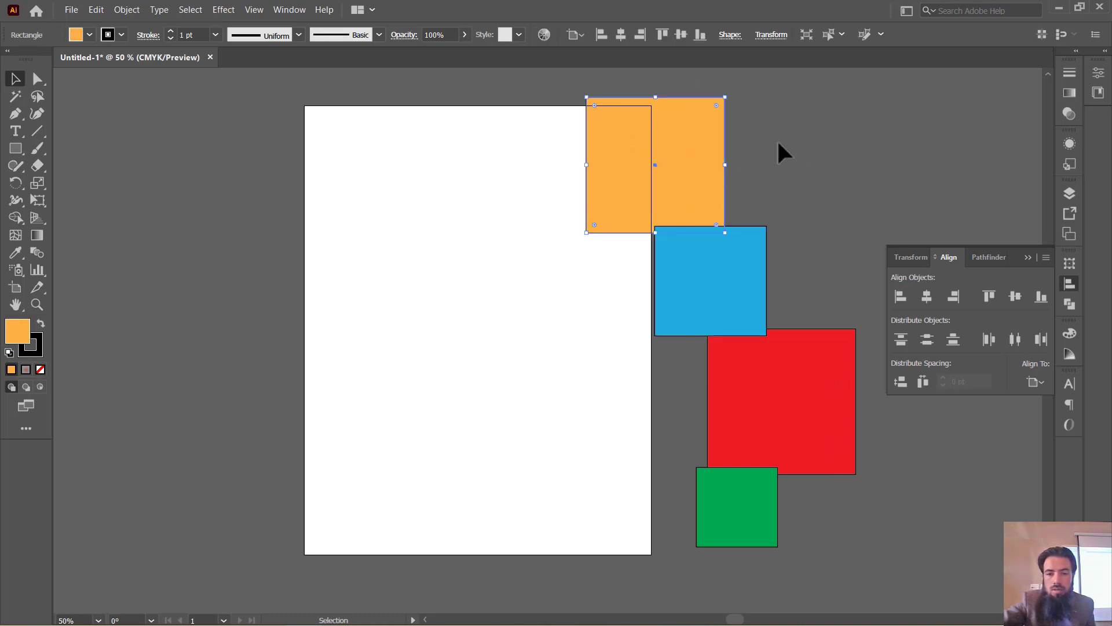
{"action": "left_click_drag", "start_coordinate": [686, 547], "coordinate": [863, 93]}
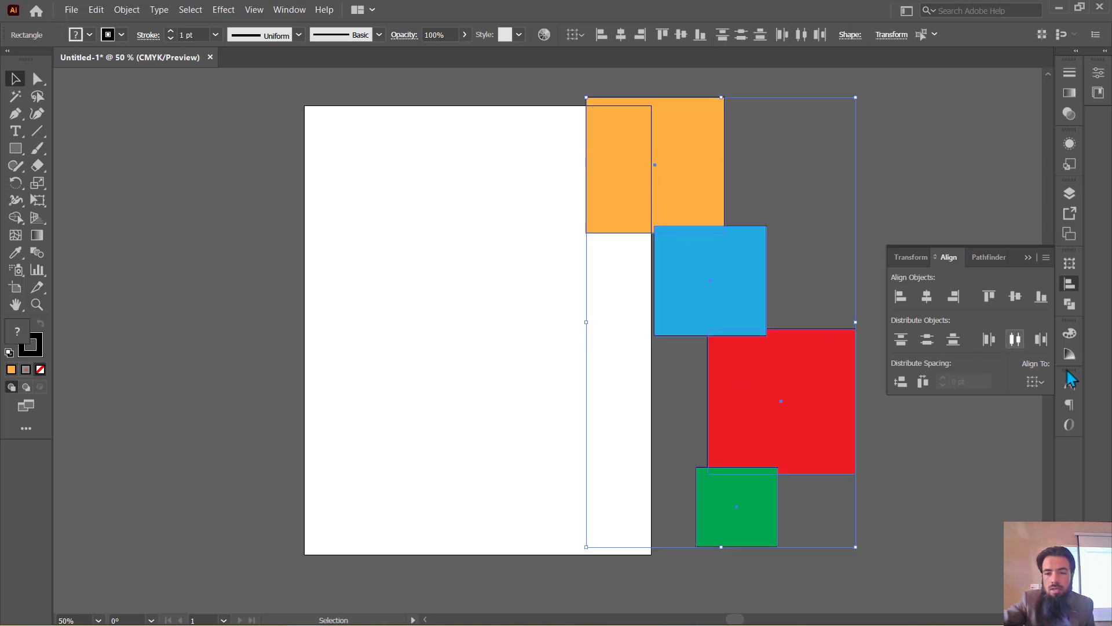
{"action": "left_click", "coordinate": [1038, 381]}
{"action": "left_click", "coordinate": [1021, 430]}
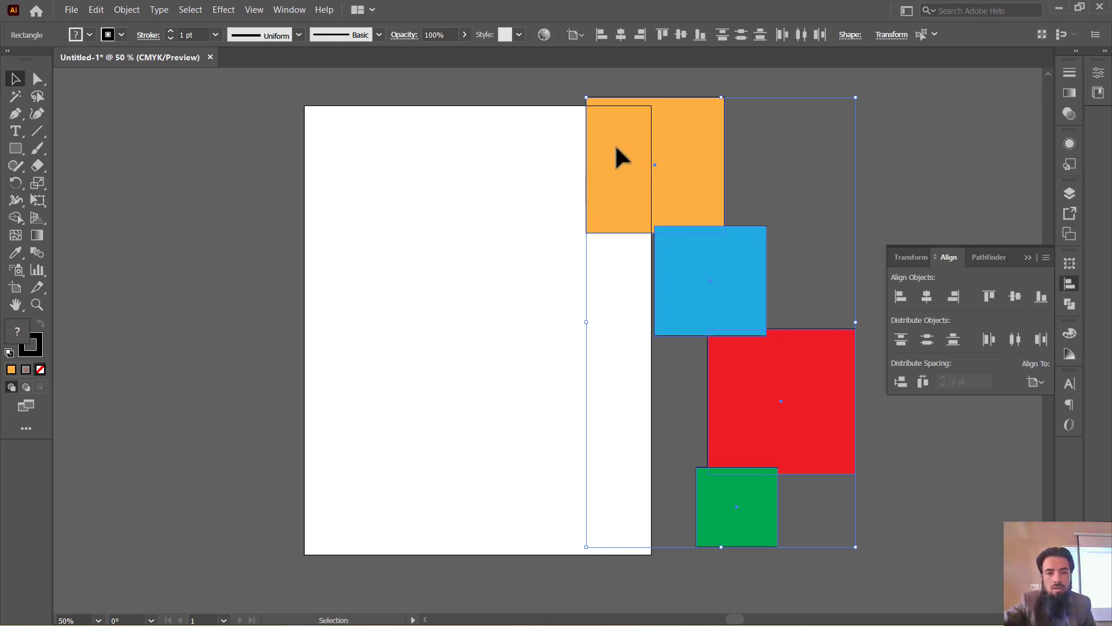
- Centre all four squares horizontally and vertically on the artboard, then review the Align To options
{"action": "left_click", "coordinate": [927, 297]}
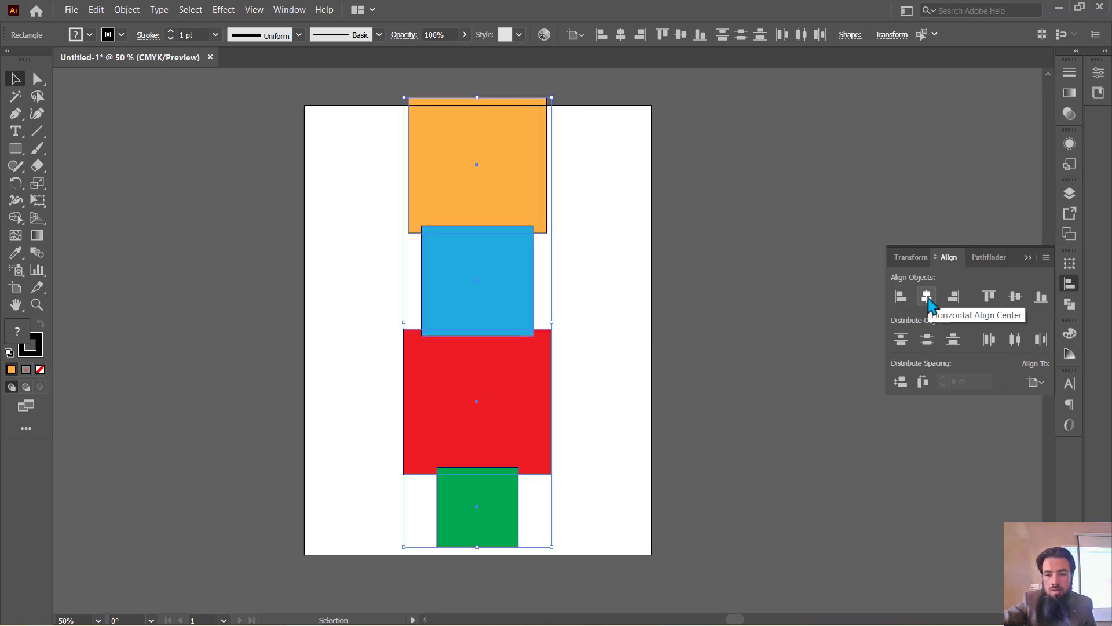
{"action": "left_click", "coordinate": [1016, 298]}
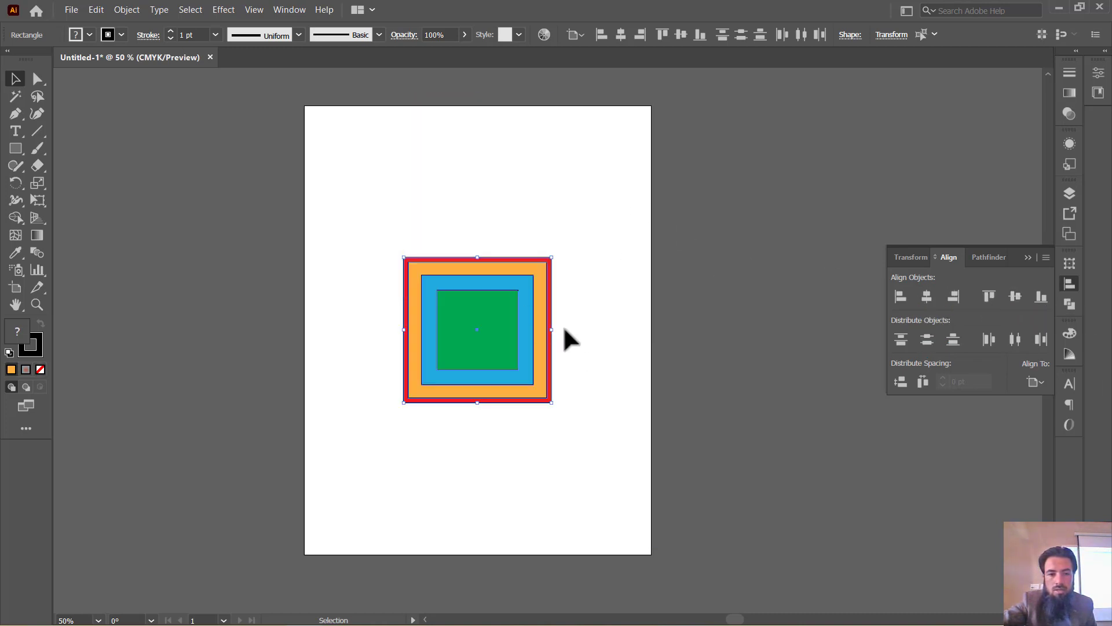
{"action": "left_click", "coordinate": [582, 267]}
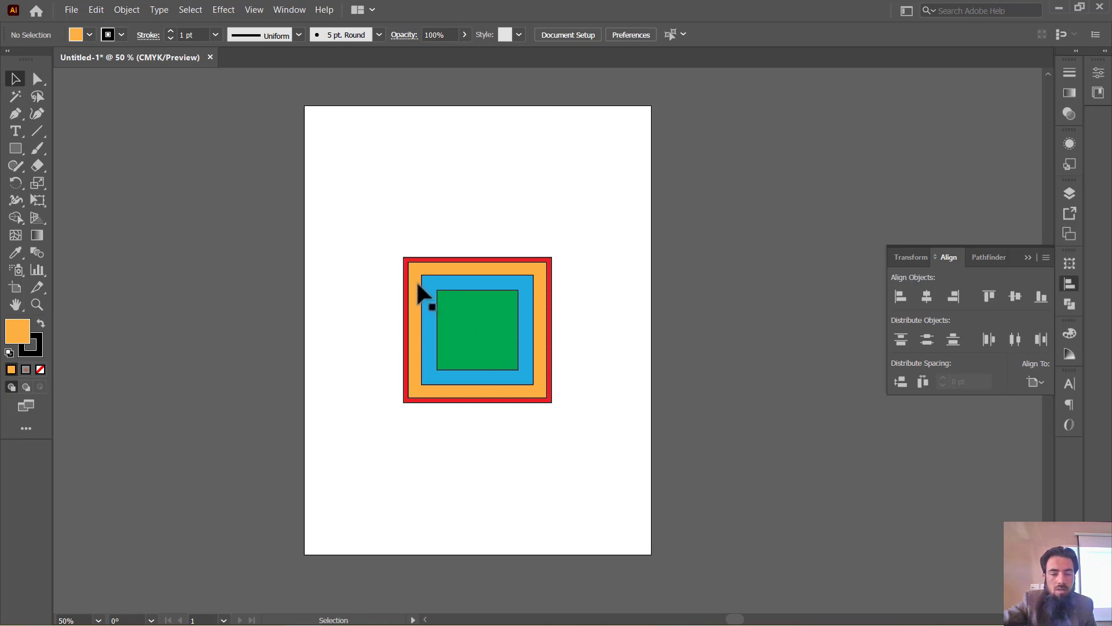
{"action": "left_click_drag", "start_coordinate": [358, 235], "coordinate": [533, 362]}
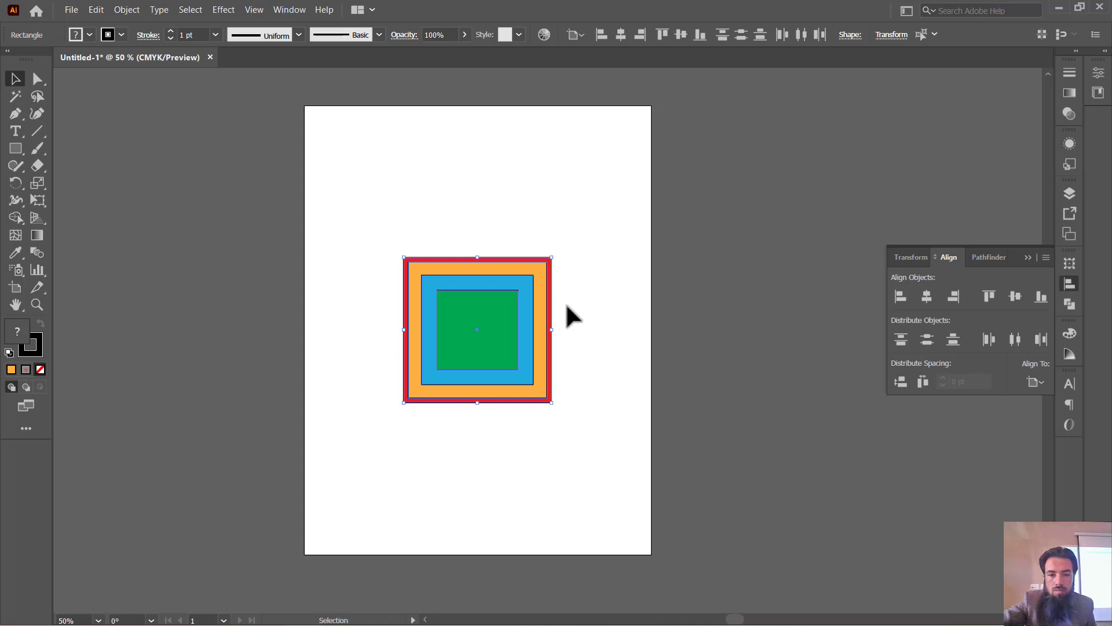
{"action": "left_click", "coordinate": [608, 279]}
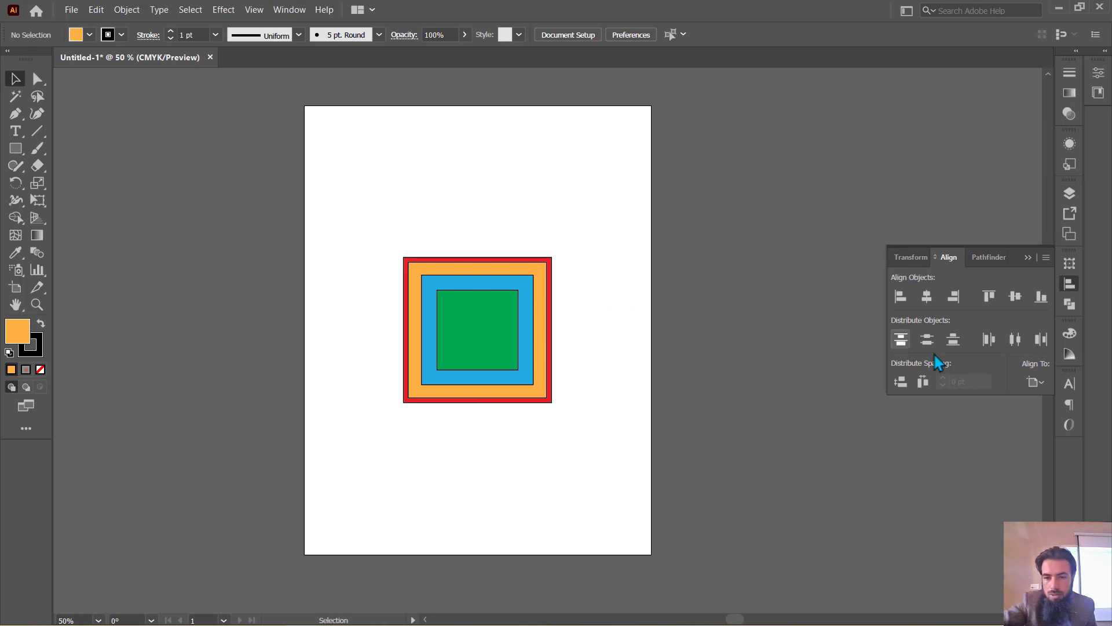
{"action": "left_click", "coordinate": [1042, 382]}
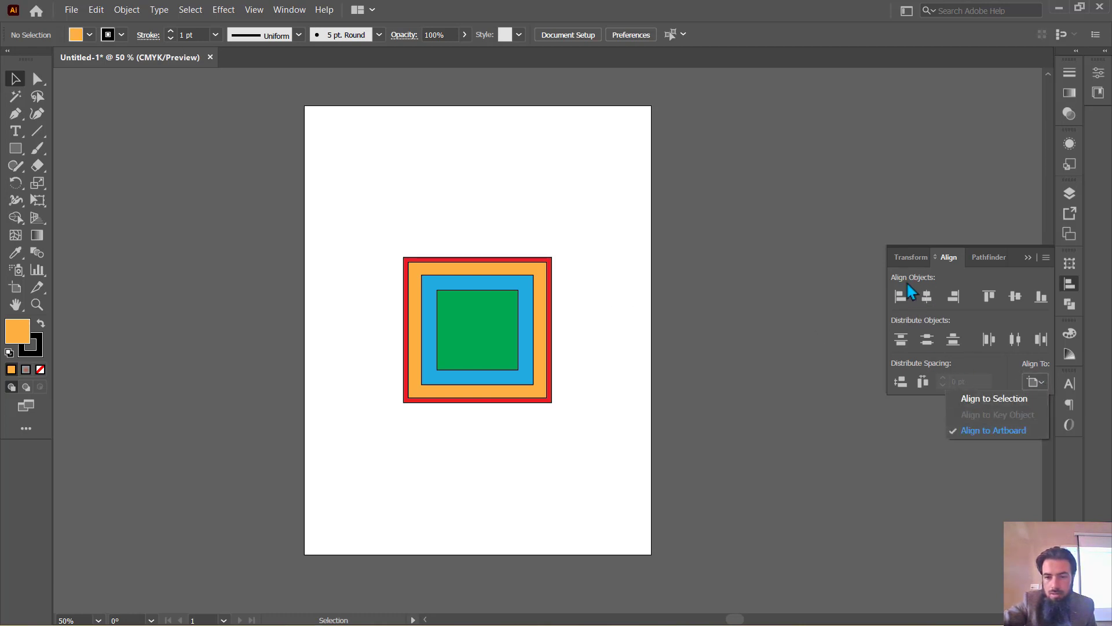
{"action": "left_click", "coordinate": [939, 313]}
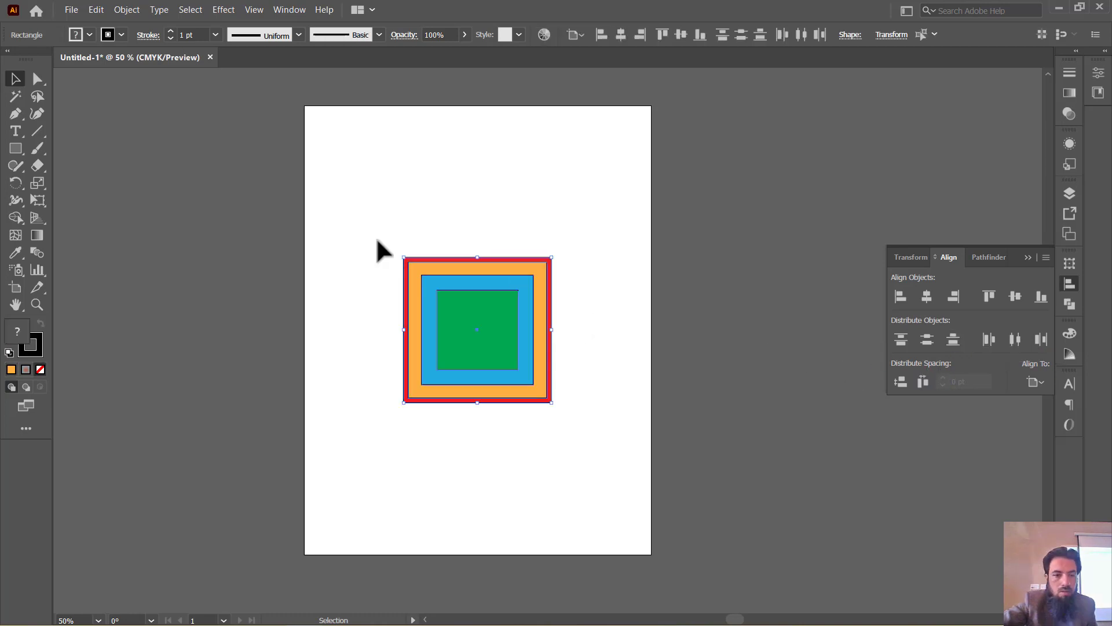
- Pull the red square out, delete the orange, blue and green squares, and recentre red
{"action": "left_click_drag", "start_coordinate": [465, 263], "coordinate": [471, 157]}
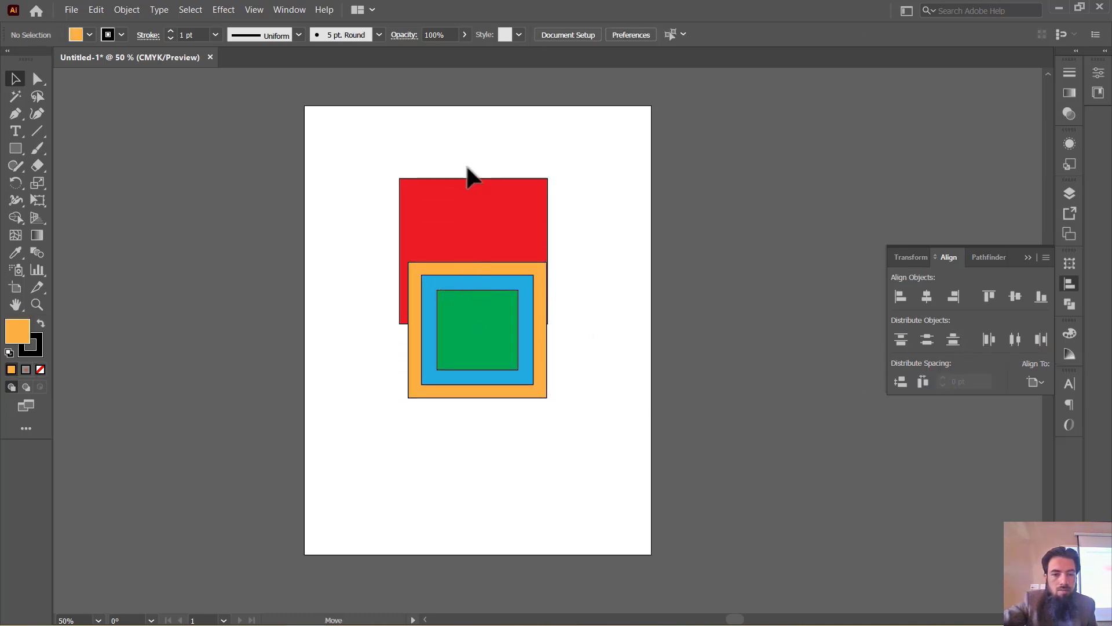
{"action": "mouse_move", "coordinate": [508, 356]}
{"action": "left_mouse_down"}
{"action": "mouse_move", "coordinate": [494, 488]}
{"action": "mouse_move", "coordinate": [491, 455]}
{"action": "left_mouse_up"}
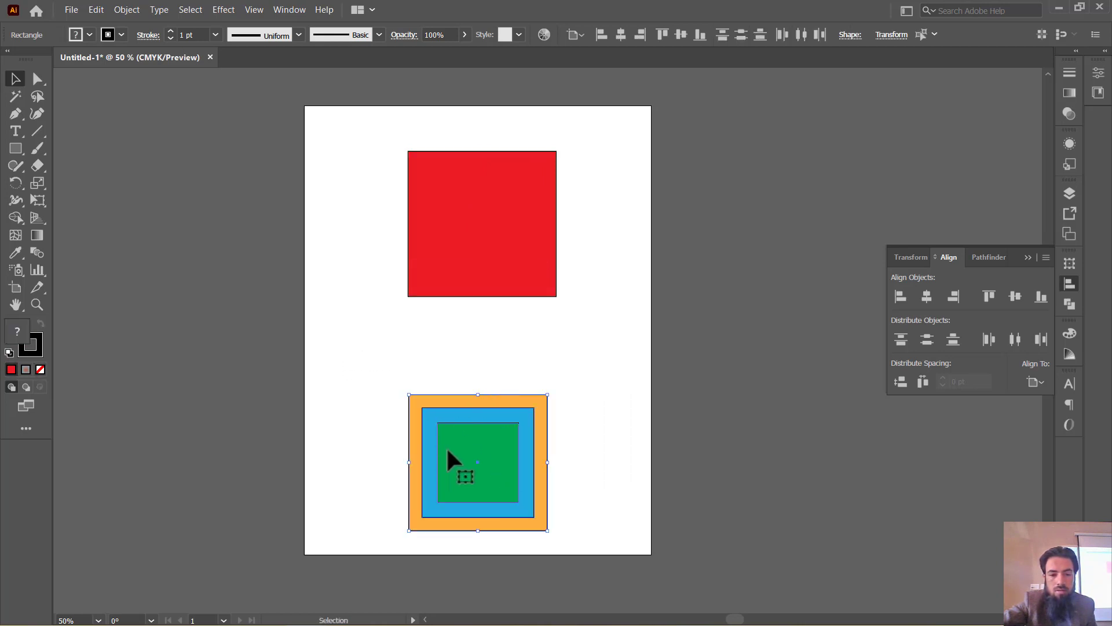
{"action": "key", "text": "Delete"}
{"action": "left_click_drag", "start_coordinate": [464, 248], "coordinate": [460, 339]}
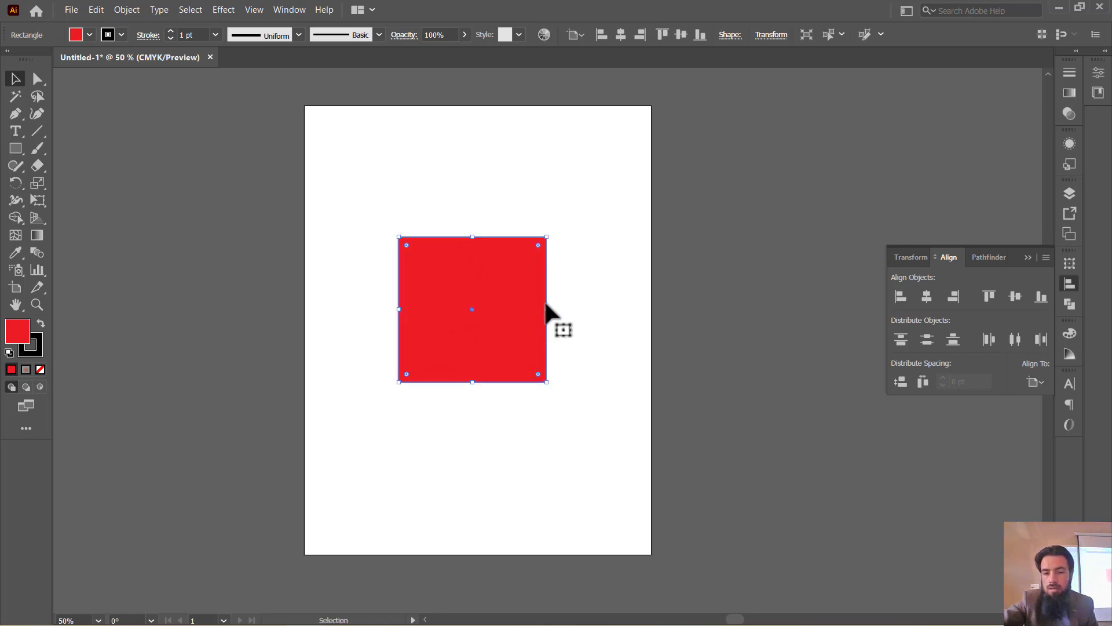
{"action": "left_click", "coordinate": [289, 9]}
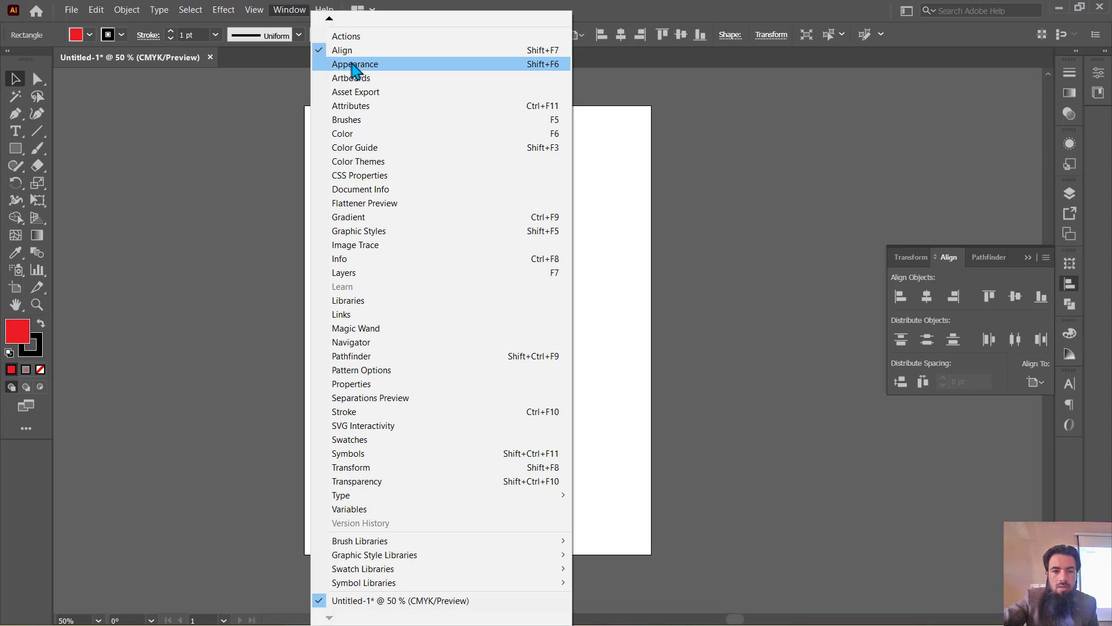
- In the Appearance panel, give the red square a light blue 20 pt stroke
{"action": "left_click", "coordinate": [354, 65]}
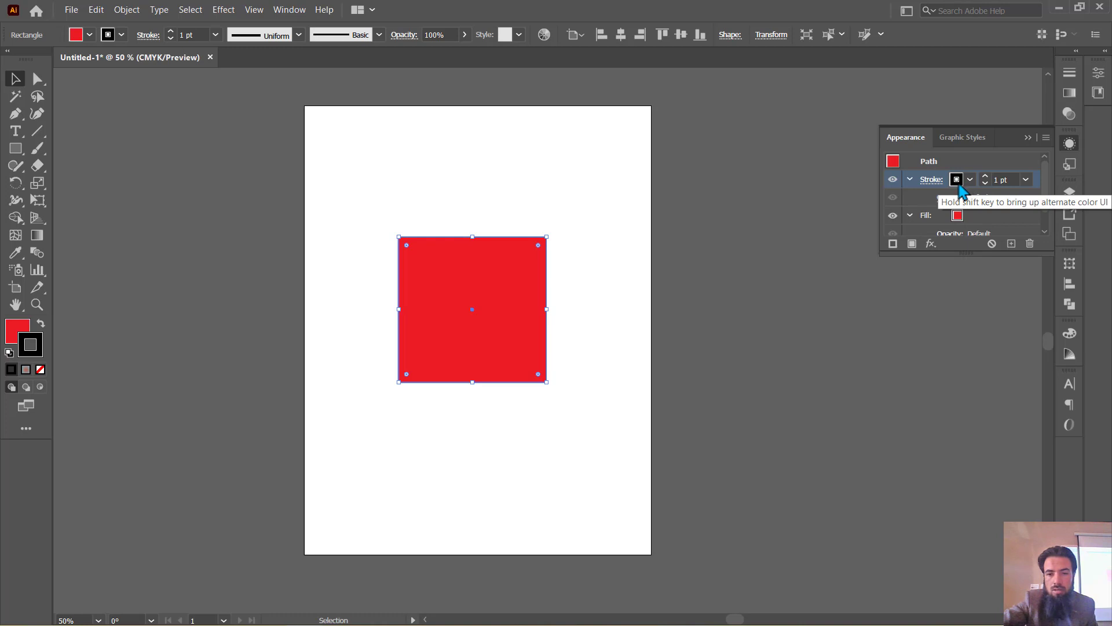
{"action": "left_click", "coordinate": [959, 185]}
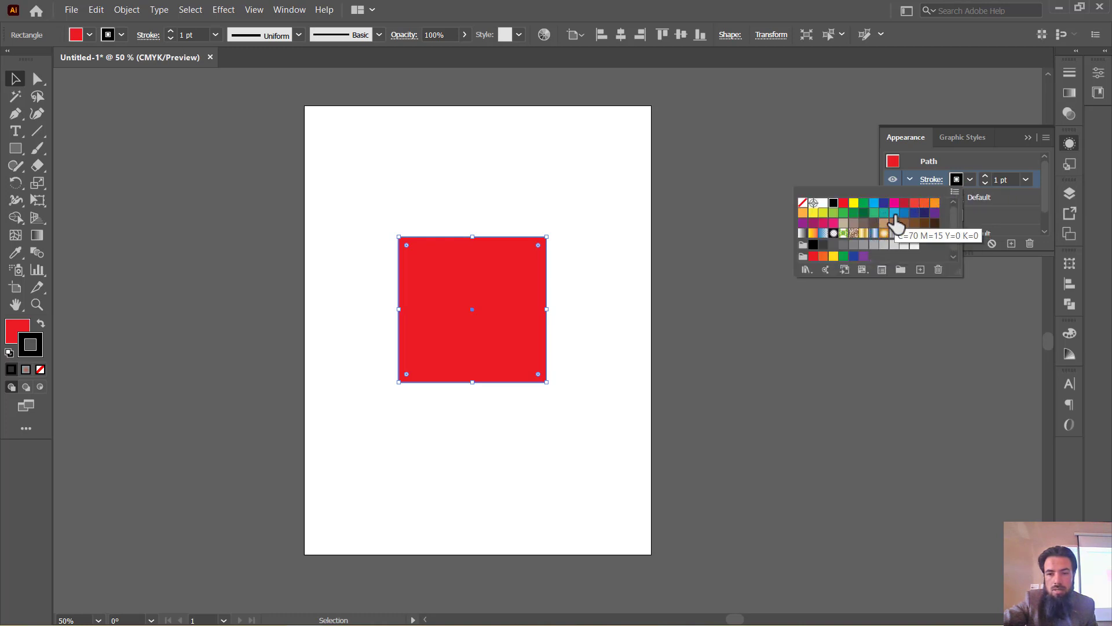
{"action": "left_click", "coordinate": [895, 215]}
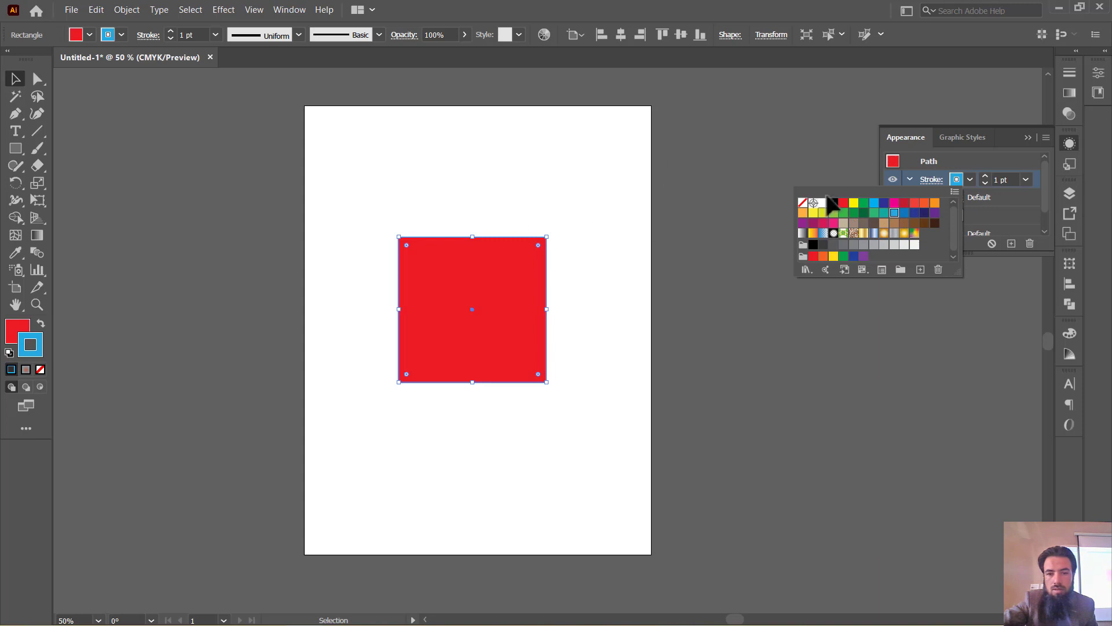
{"action": "left_click", "coordinate": [991, 183]}
{"action": "left_click", "coordinate": [985, 176]}
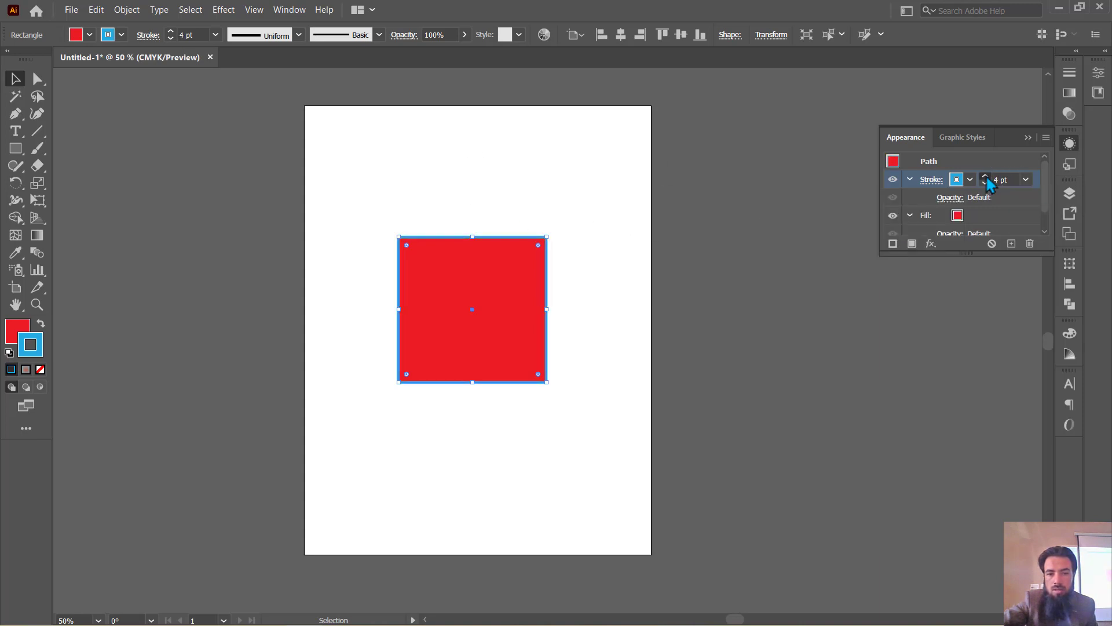
{"action": "left_click", "coordinate": [985, 176]}
{"action": "left_click", "coordinate": [986, 177]}
{"action": "left_click", "coordinate": [985, 177]}
{"action": "left_click", "coordinate": [986, 177]}
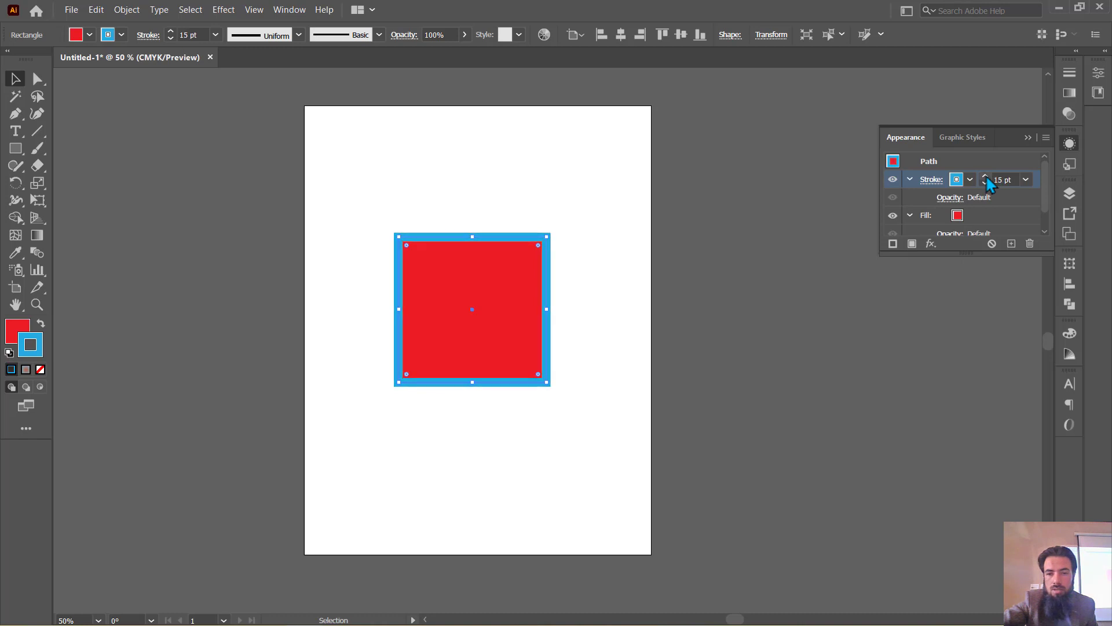
{"action": "left_click", "coordinate": [986, 177]}
{"action": "left_click", "coordinate": [986, 176]}
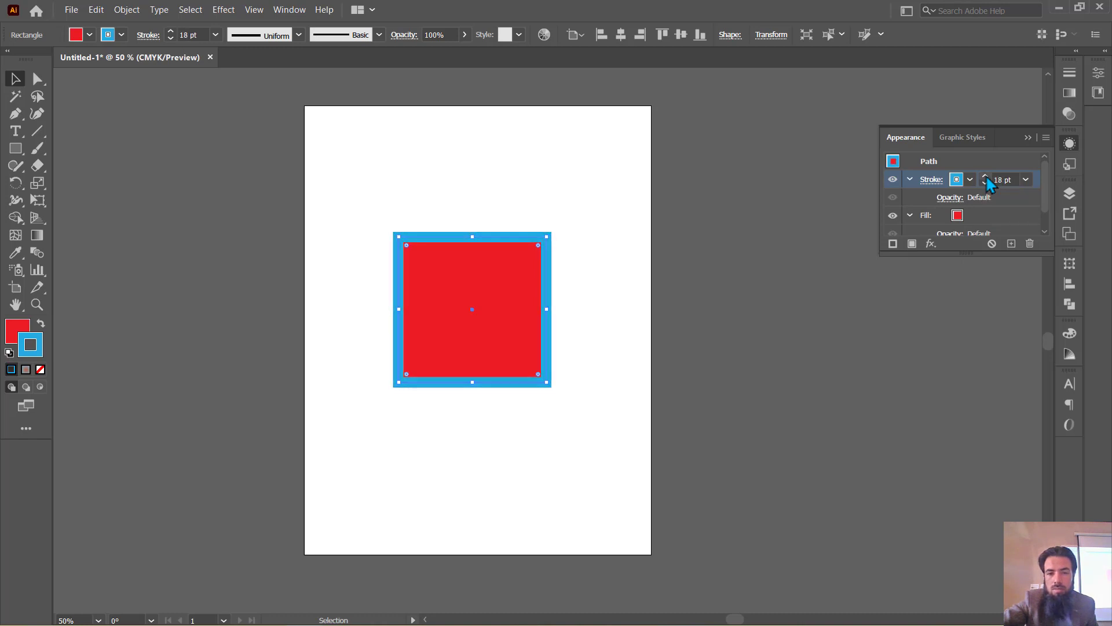
{"action": "left_click", "coordinate": [986, 177]}
{"action": "left_click", "coordinate": [985, 177]}
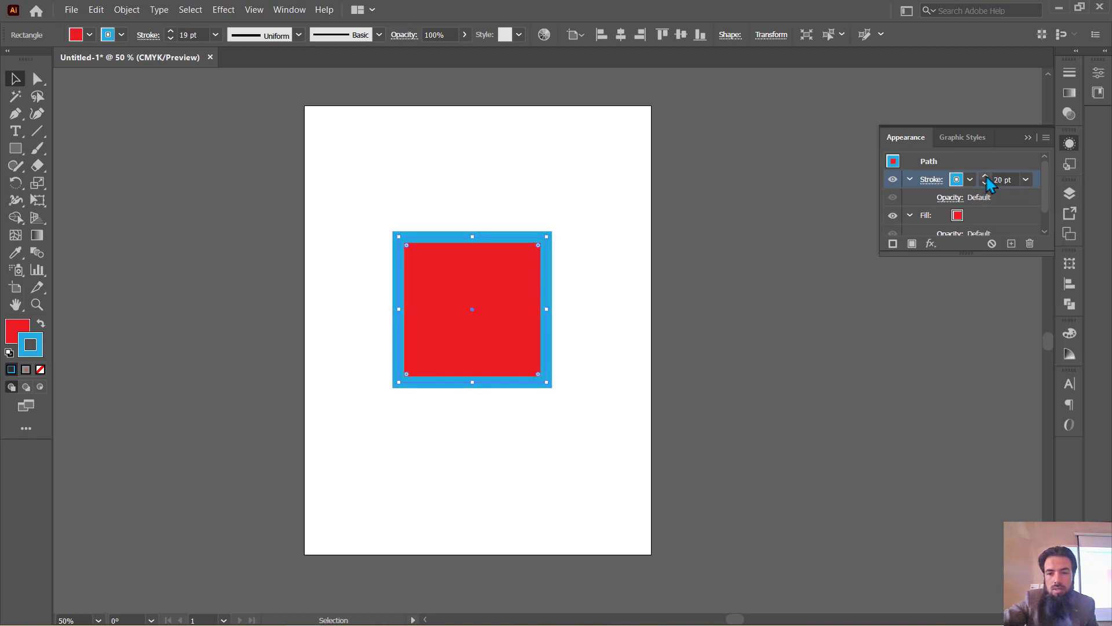
{"action": "left_click", "coordinate": [930, 180]}
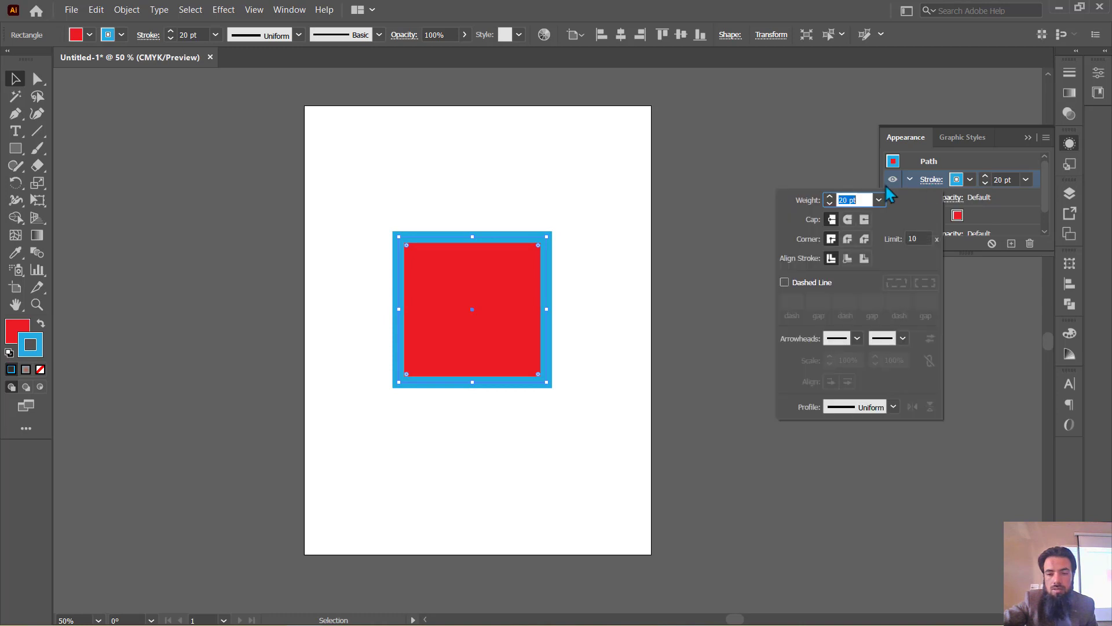
- Compare Miter, Bevel and Round corner joins, settling on Round Join for the stroke
{"action": "left_click", "coordinate": [848, 240]}
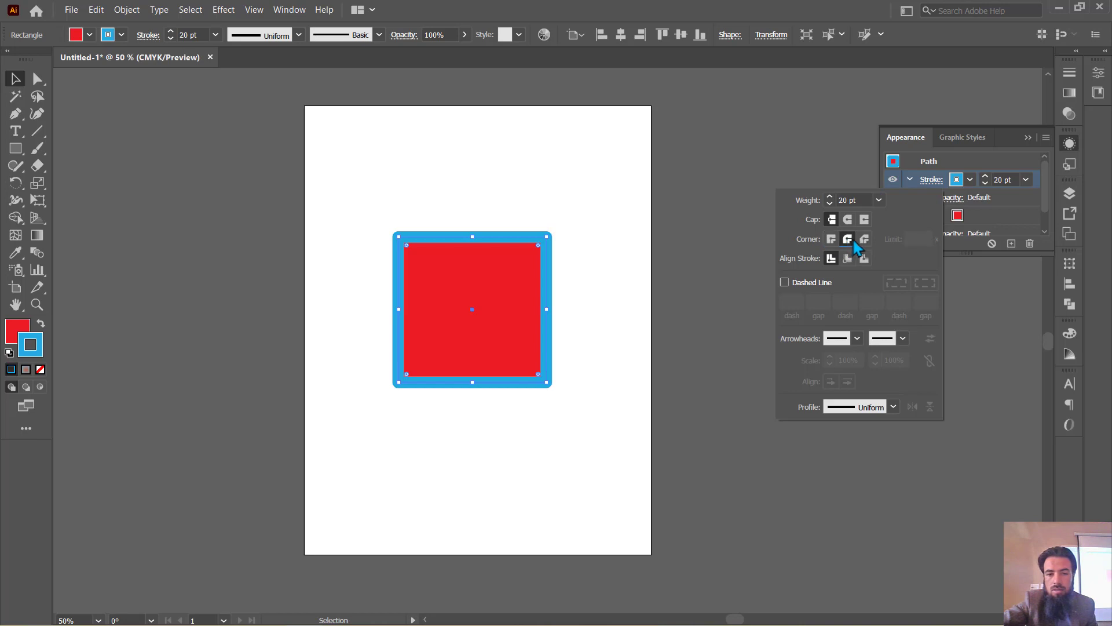
{"action": "left_click", "coordinate": [865, 243]}
{"action": "scroll", "coordinate": [510, 277], "scroll_direction": "up", "scroll_amount": 1}
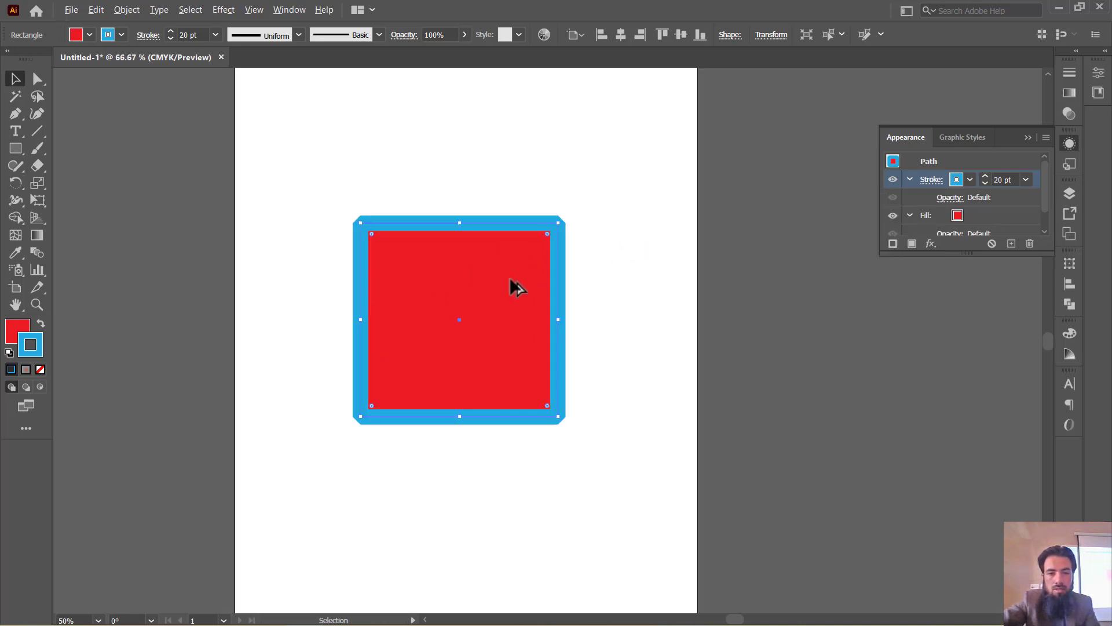
{"action": "scroll", "coordinate": [510, 277], "scroll_direction": "up", "scroll_amount": 4}
{"action": "scroll", "coordinate": [622, 199], "scroll_direction": "up", "scroll_amount": 2}
{"action": "scroll", "coordinate": [598, 157], "scroll_direction": "up", "scroll_amount": 1}
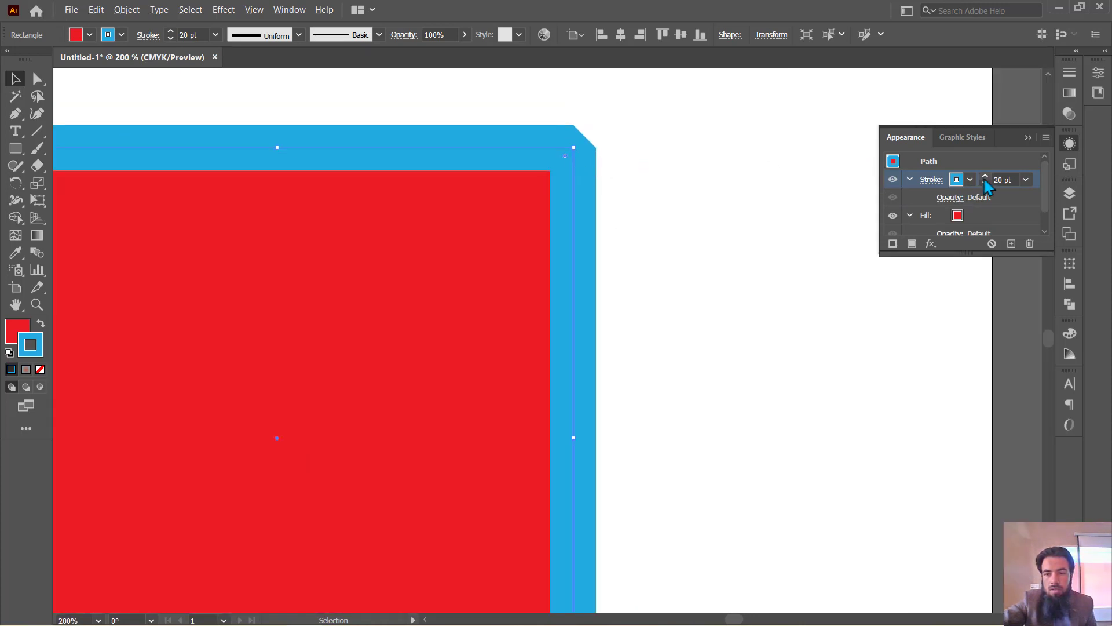
{"action": "left_click", "coordinate": [944, 182]}
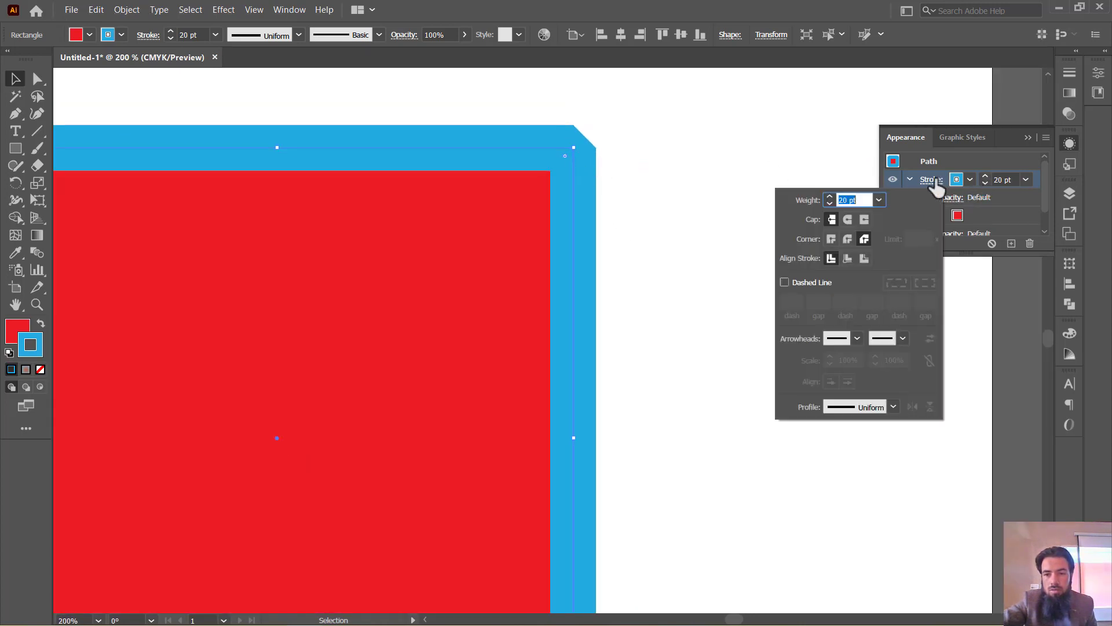
{"action": "left_click", "coordinate": [847, 239]}
{"action": "left_click", "coordinate": [833, 240]}
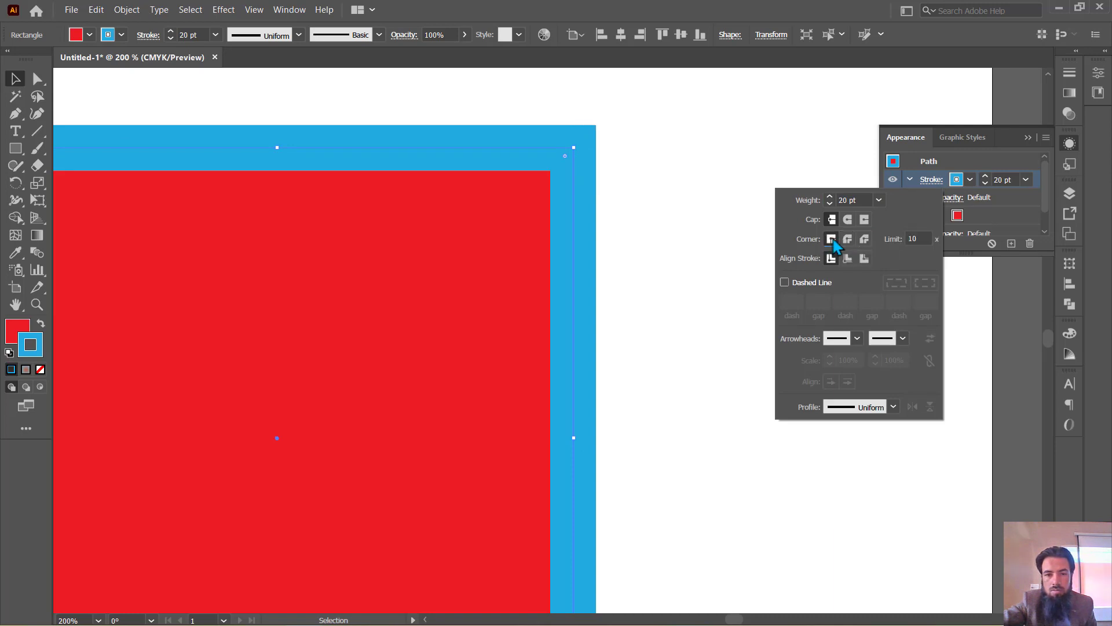
{"action": "left_click", "coordinate": [848, 240]}
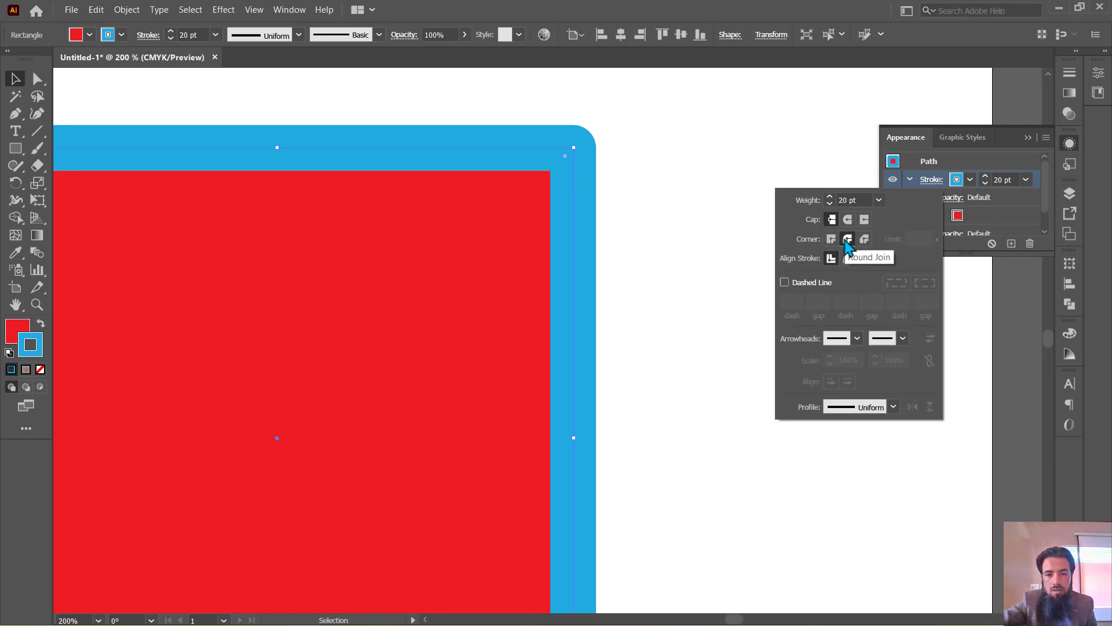
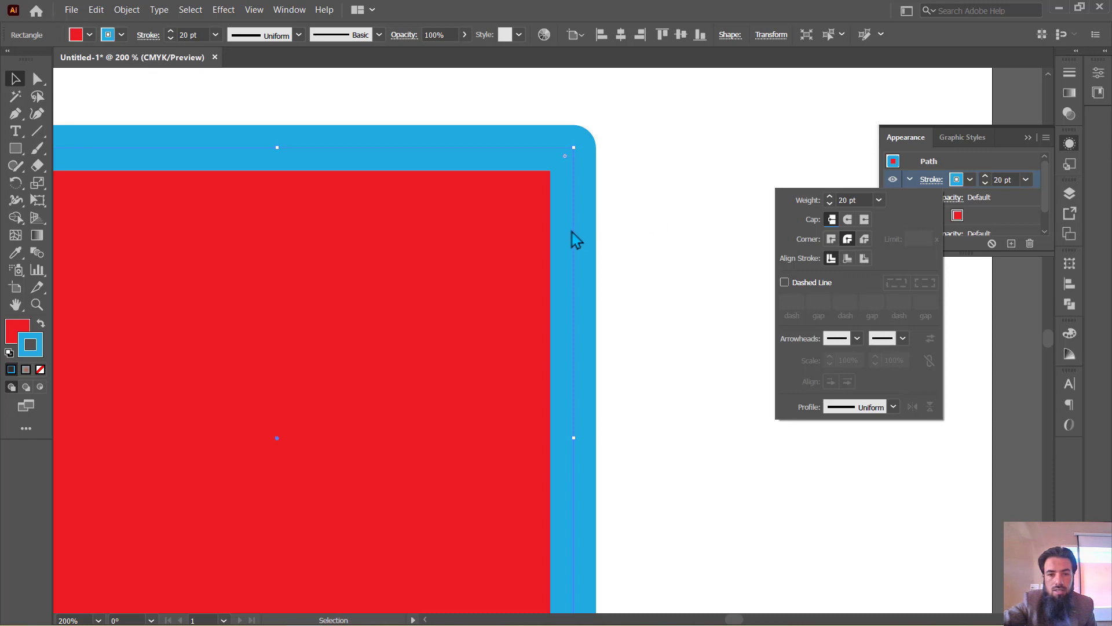
- Align the red square's 20 pt blue stroke to the outside for rounded outer corners
{"action": "left_click", "coordinate": [848, 259]}
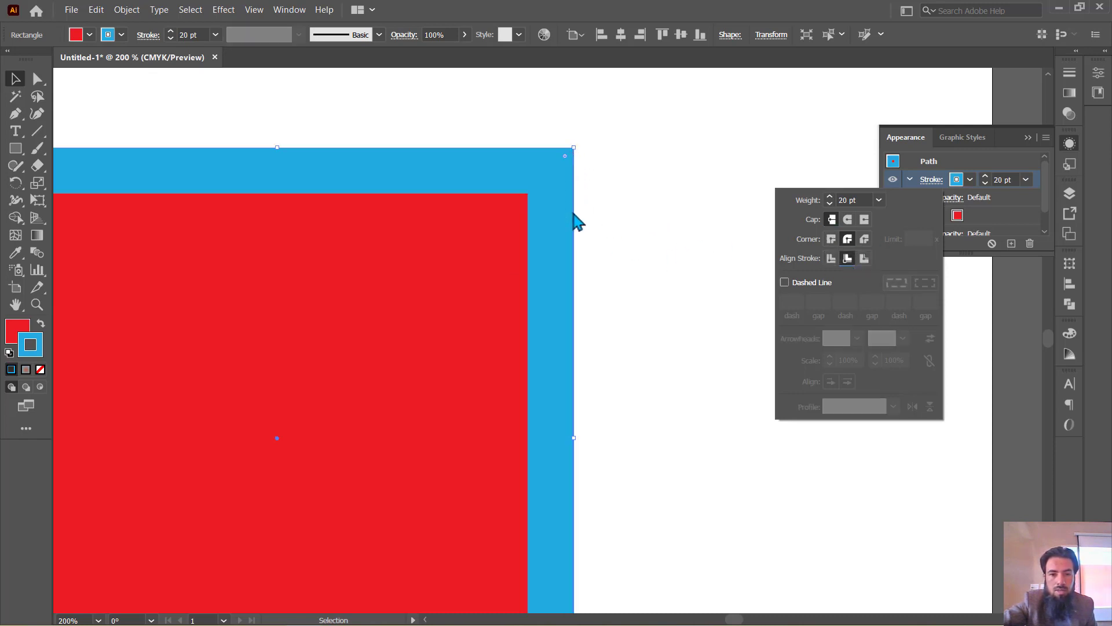
{"action": "left_click", "coordinate": [865, 259]}
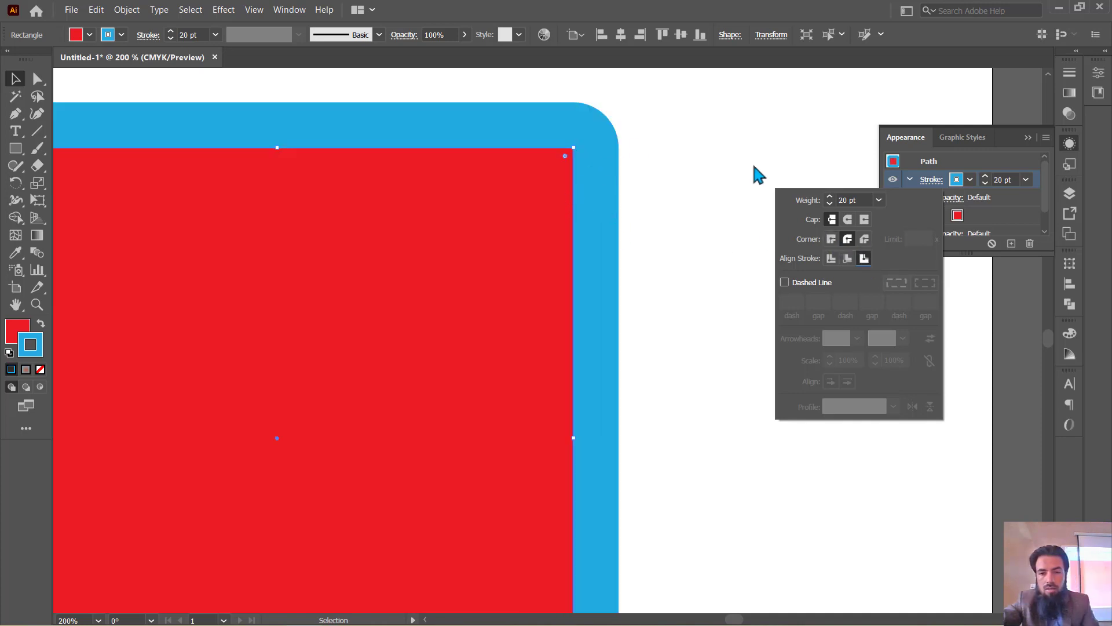
{"action": "left_click", "coordinate": [1009, 144]}
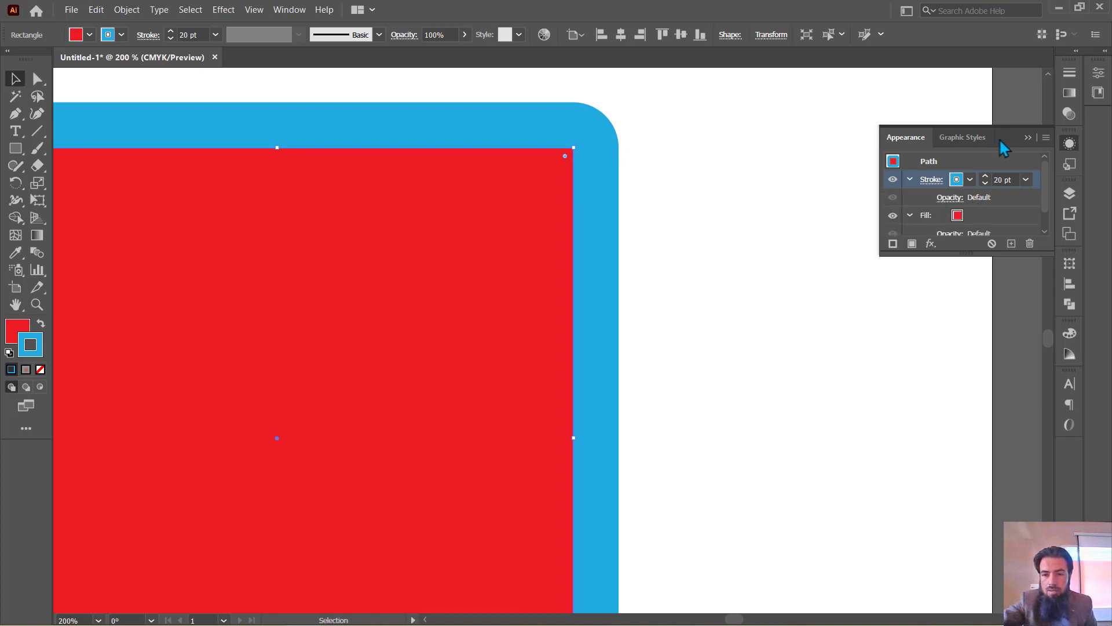
{"action": "left_click", "coordinate": [955, 200]}
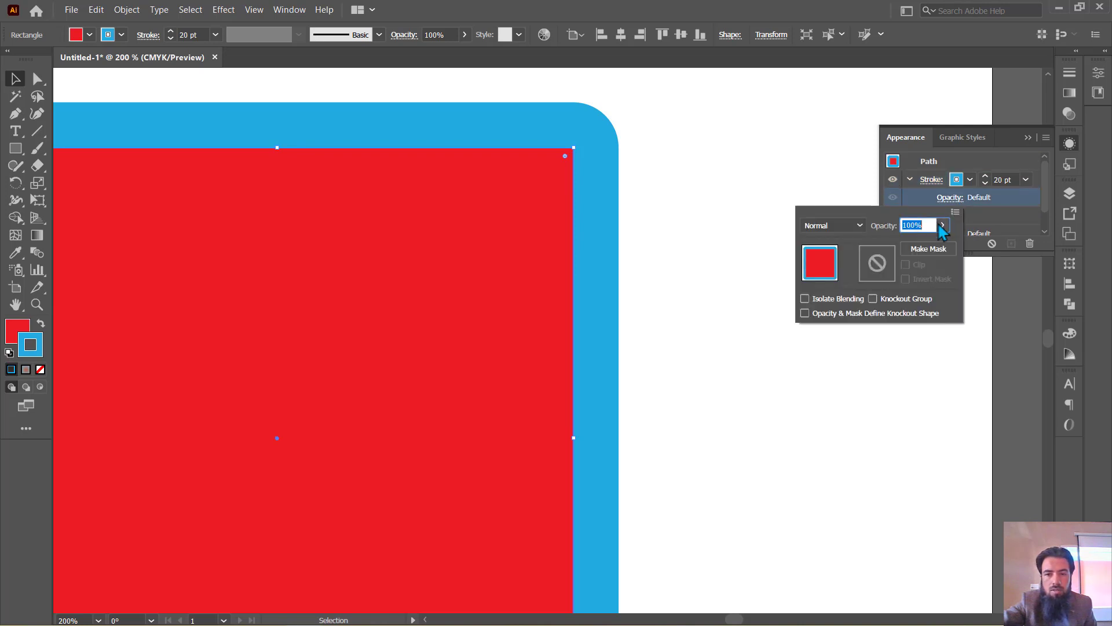
{"action": "left_click", "coordinate": [943, 226]}
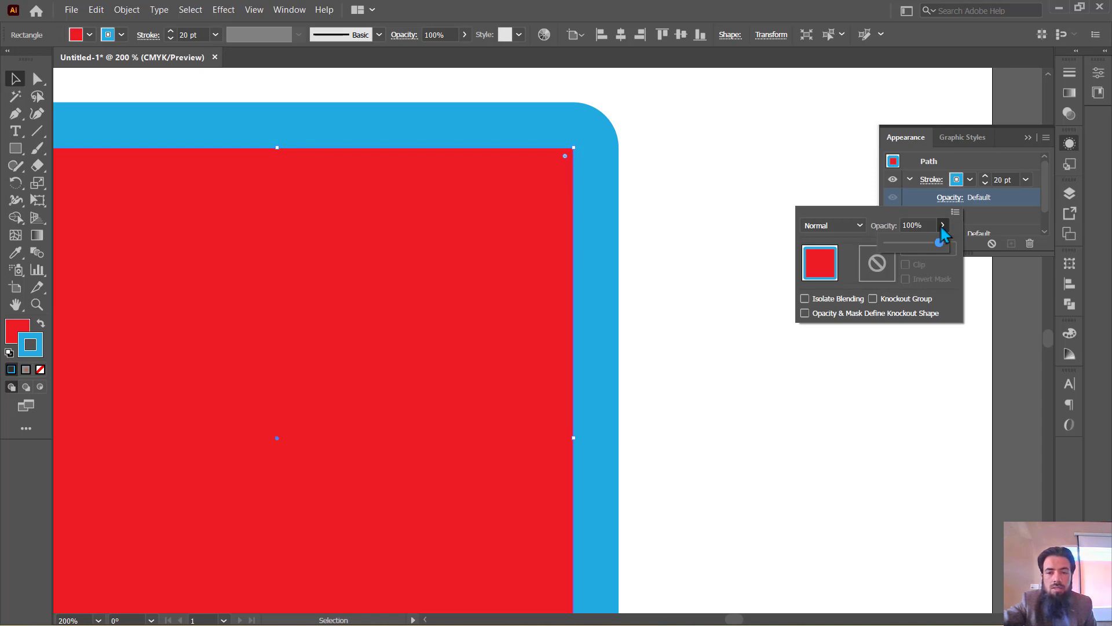
{"action": "left_click_drag", "start_coordinate": [914, 243], "coordinate": [886, 243]}
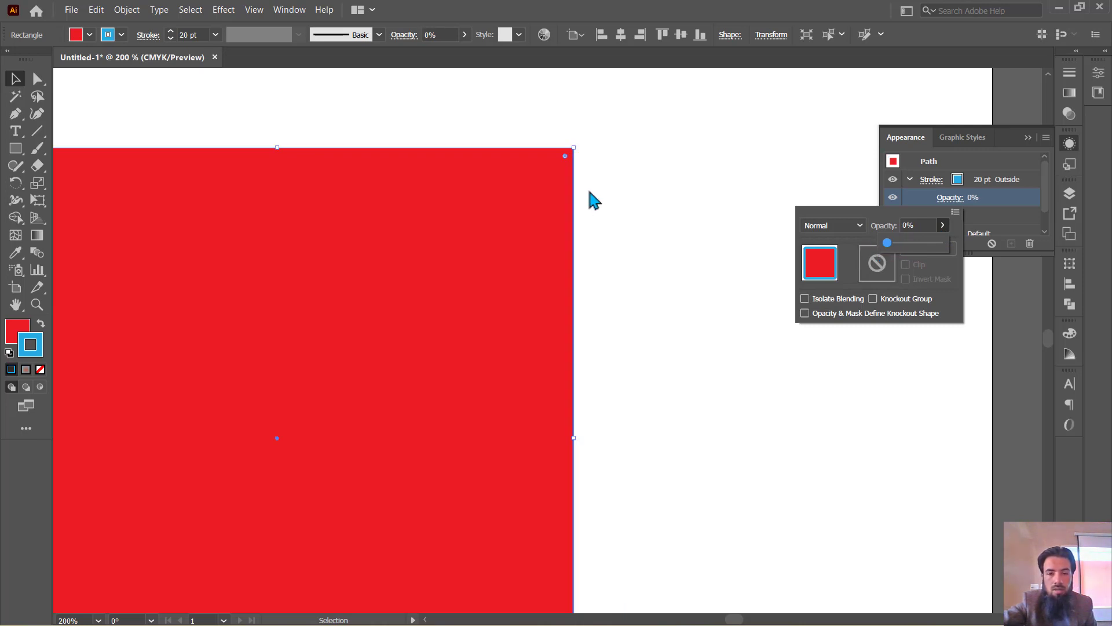
{"action": "left_click_drag", "start_coordinate": [887, 242], "coordinate": [939, 242]}
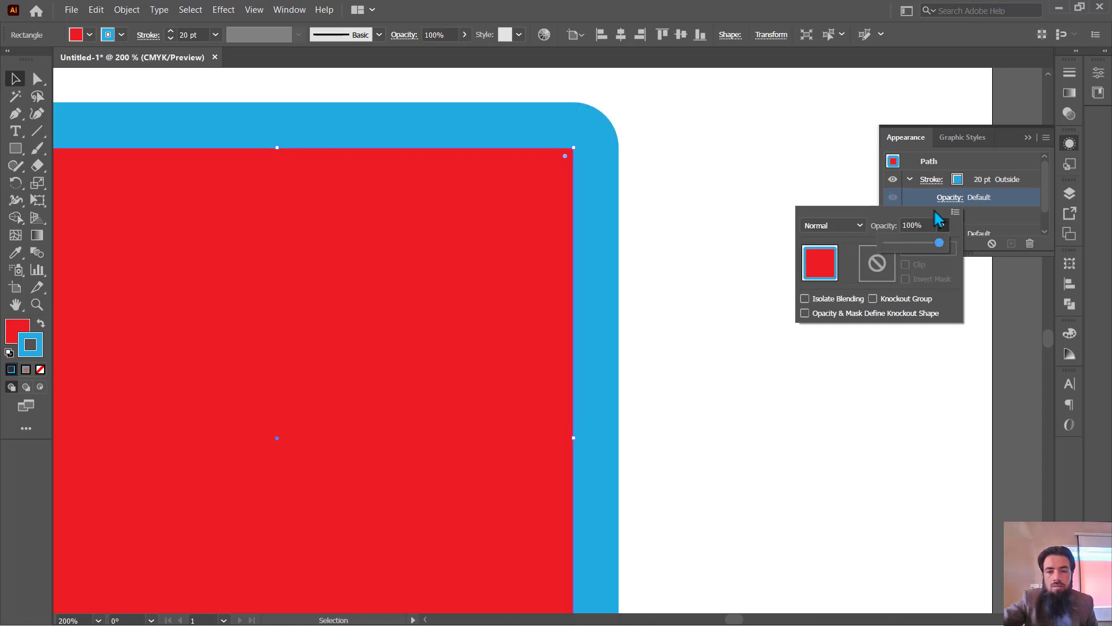
{"action": "left_click", "coordinate": [910, 223]}
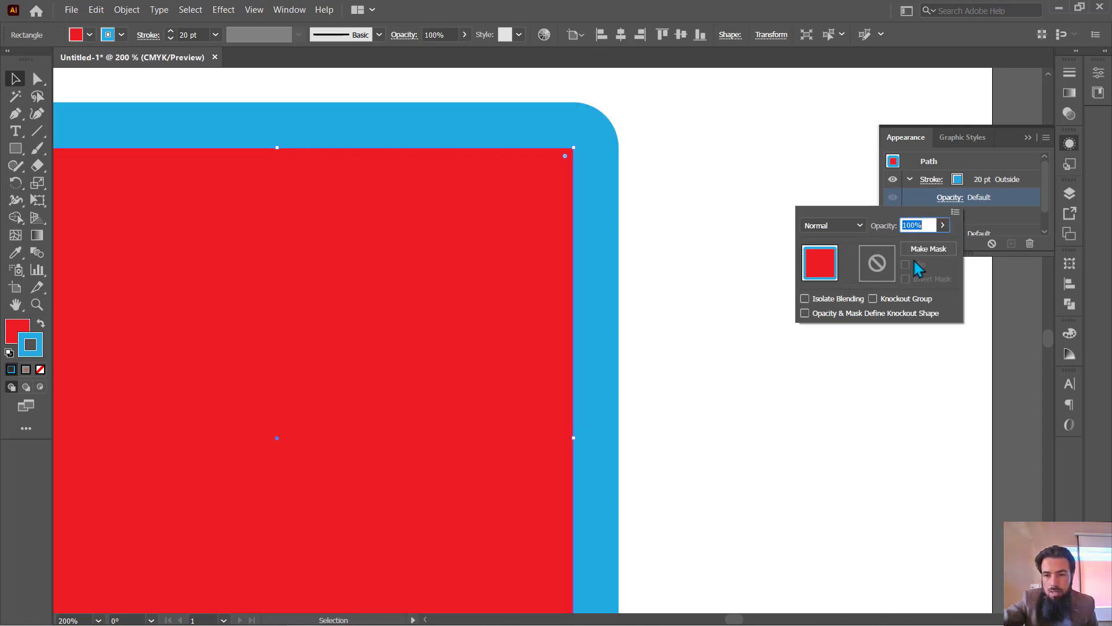
{"action": "left_click", "coordinate": [995, 197]}
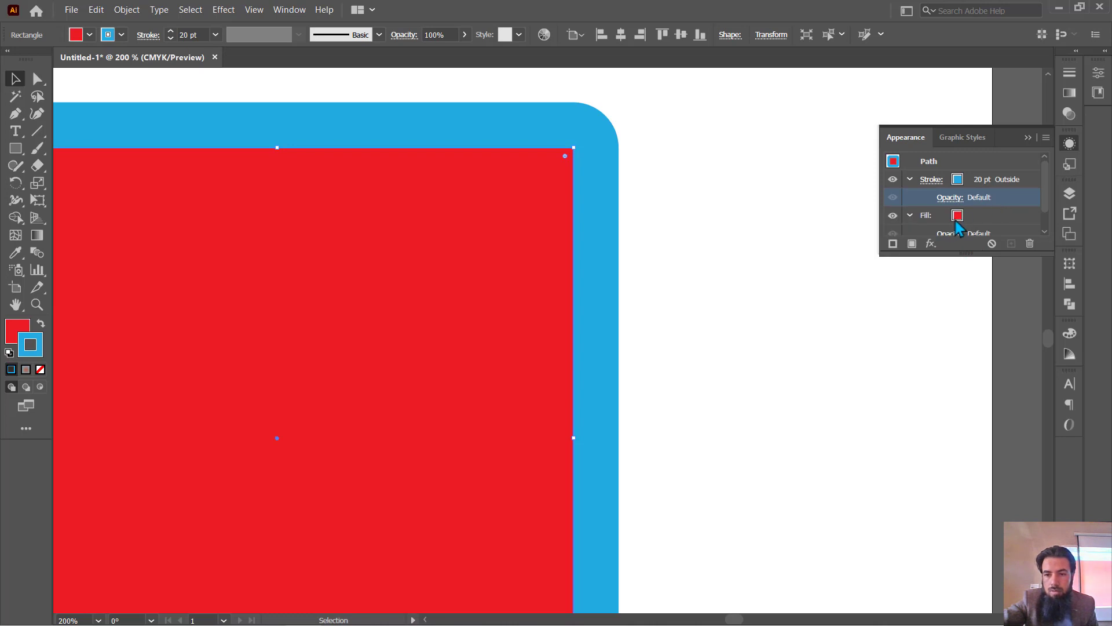
- Set the square's fill to the orange swatch from the Appearance panel's Fill dropdown
{"action": "left_click", "coordinate": [958, 216]}
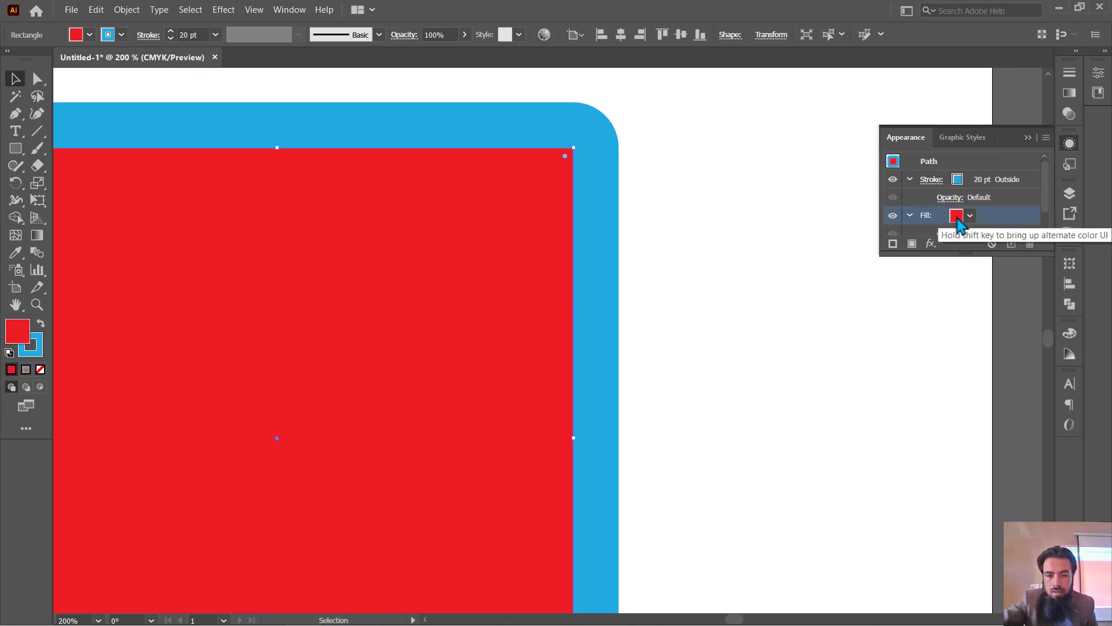
{"action": "left_click", "coordinate": [971, 216]}
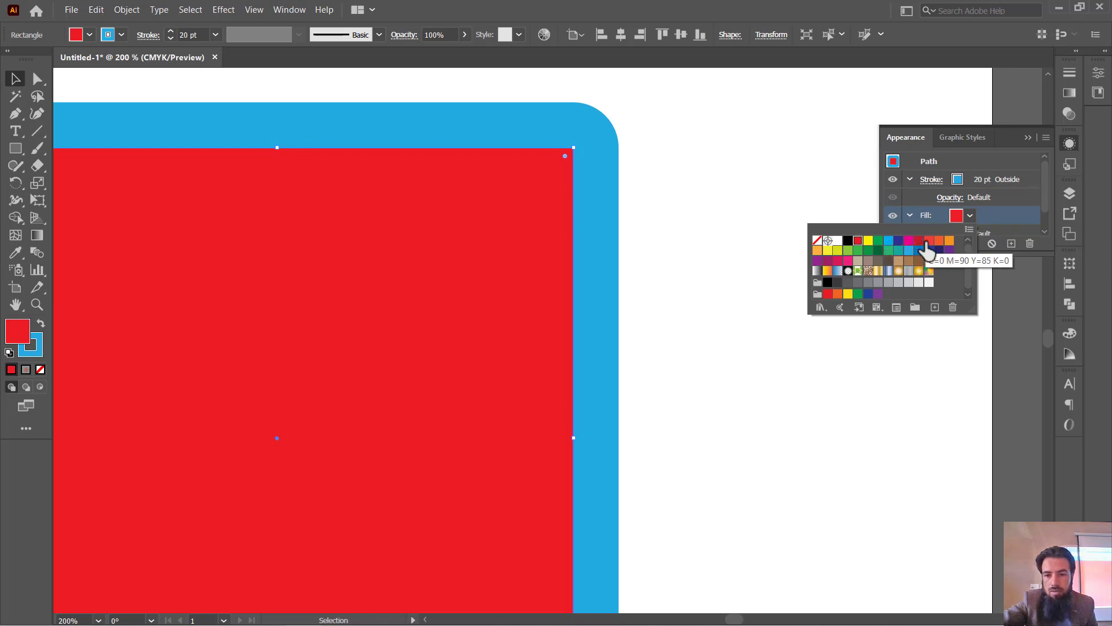
{"action": "left_click", "coordinate": [949, 241]}
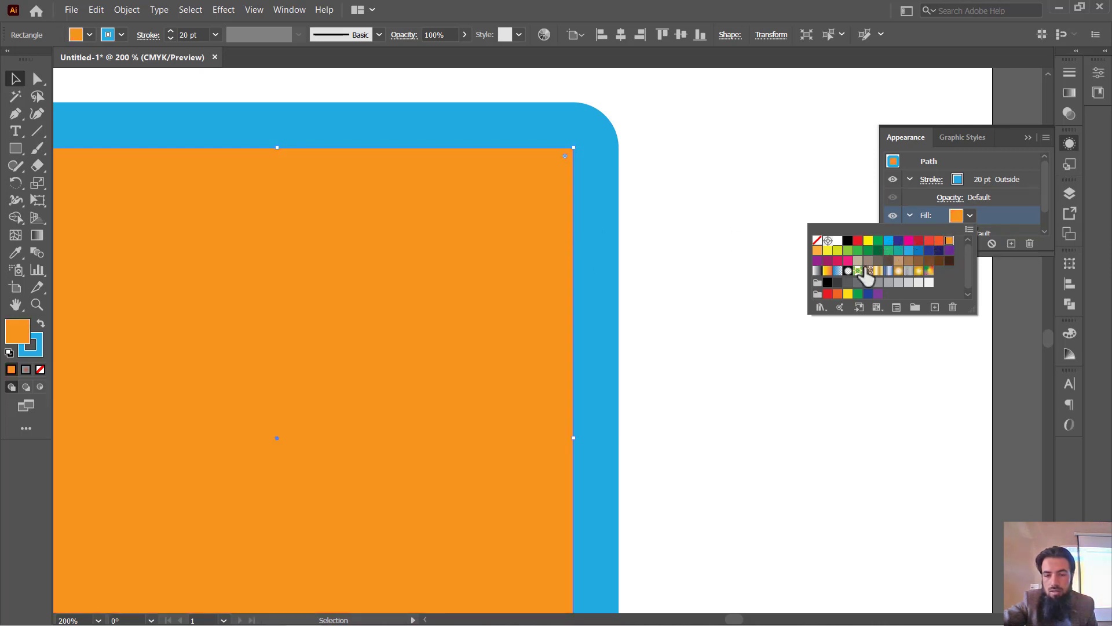
{"action": "left_click", "coordinate": [454, 196]}
{"action": "scroll", "coordinate": [469, 191], "scroll_direction": "down", "scroll_amount": 1}
{"action": "scroll", "coordinate": [484, 187], "scroll_direction": "down", "scroll_amount": 2}
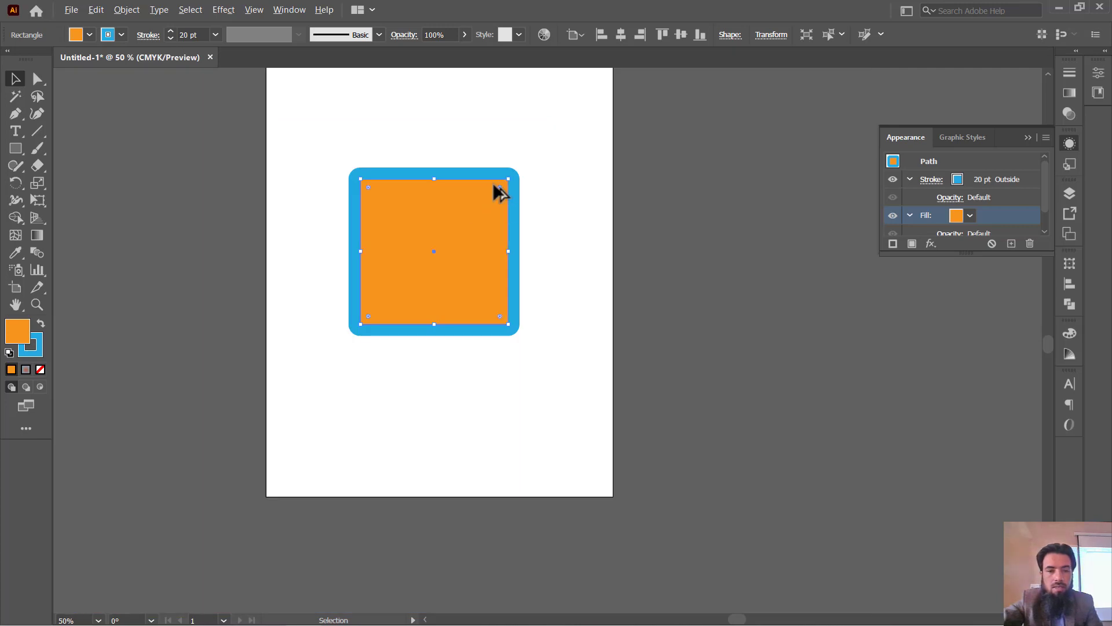
{"action": "scroll", "coordinate": [493, 182], "scroll_direction": "up", "scroll_amount": 1}
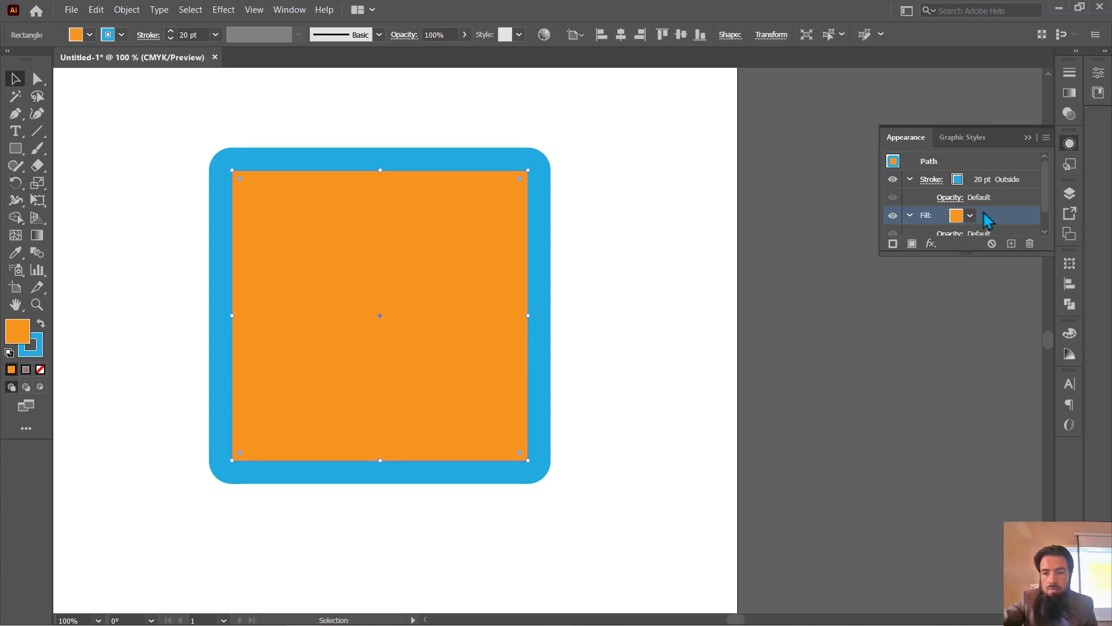
{"action": "scroll", "coordinate": [983, 212], "scroll_direction": "down", "scroll_amount": 2}
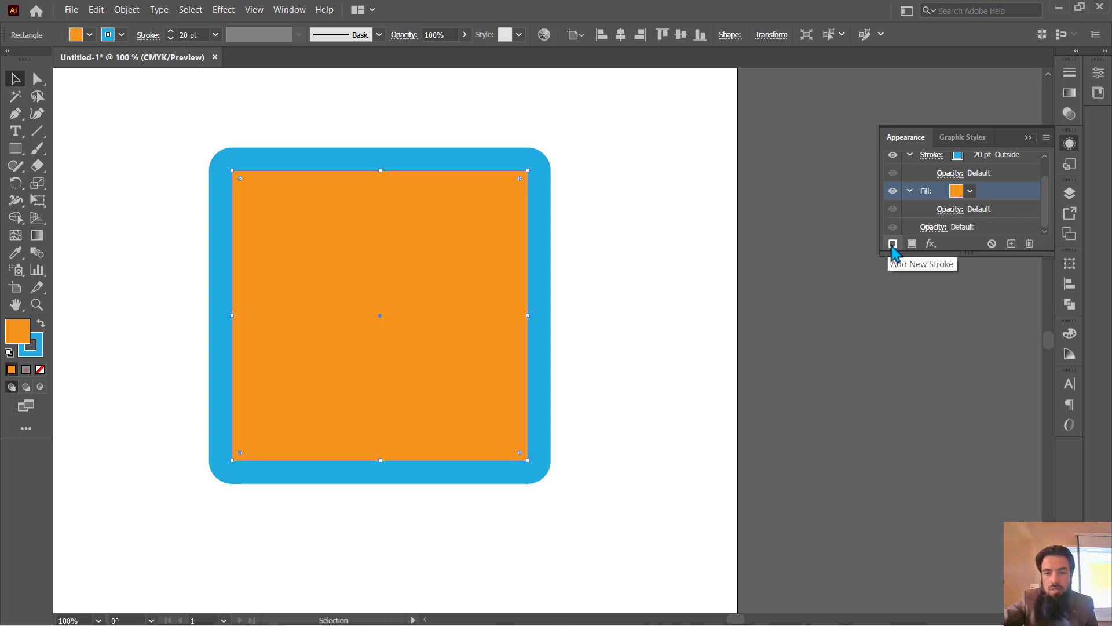
- Add a red 40 pt stroke to the square and drag the blue 20 pt stroke beneath it
{"action": "left_click", "coordinate": [893, 244]}
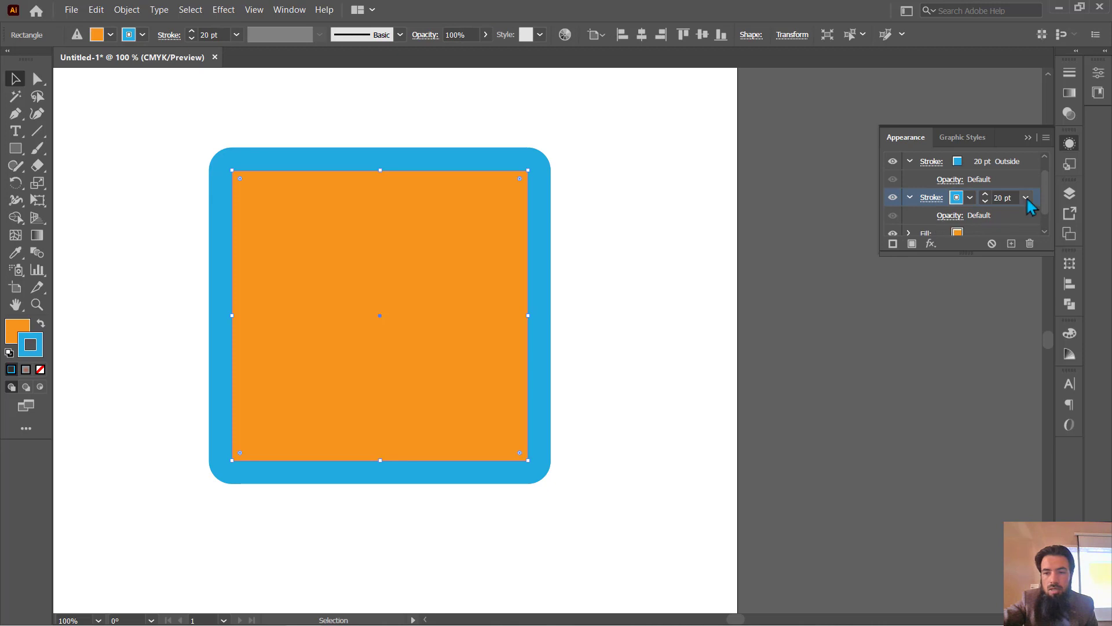
{"action": "left_click", "coordinate": [960, 206]}
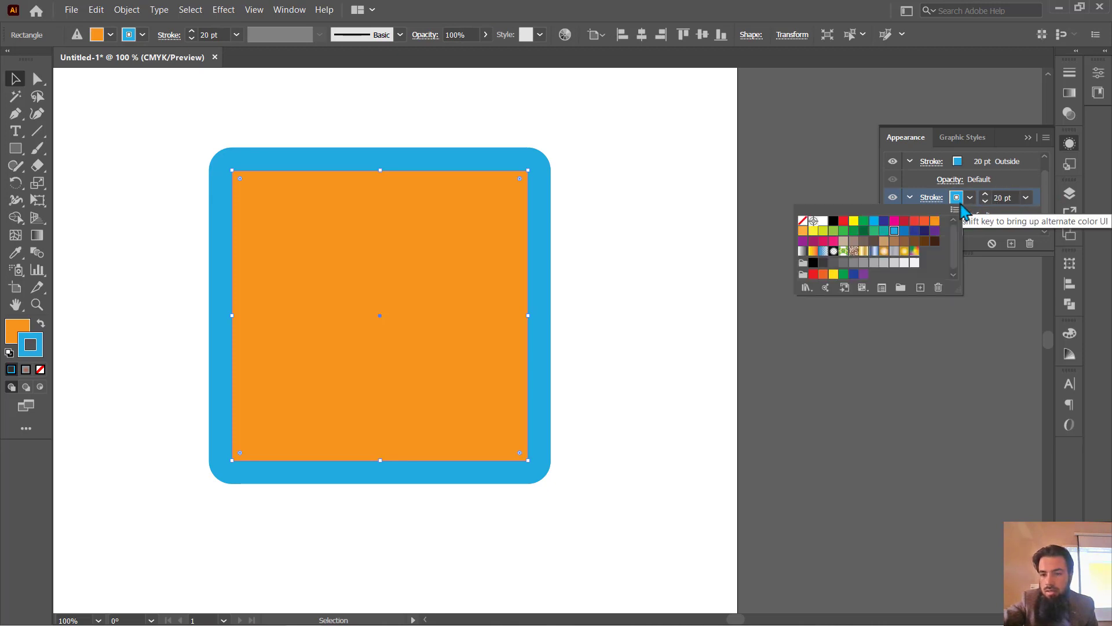
{"action": "left_click", "coordinate": [903, 221]}
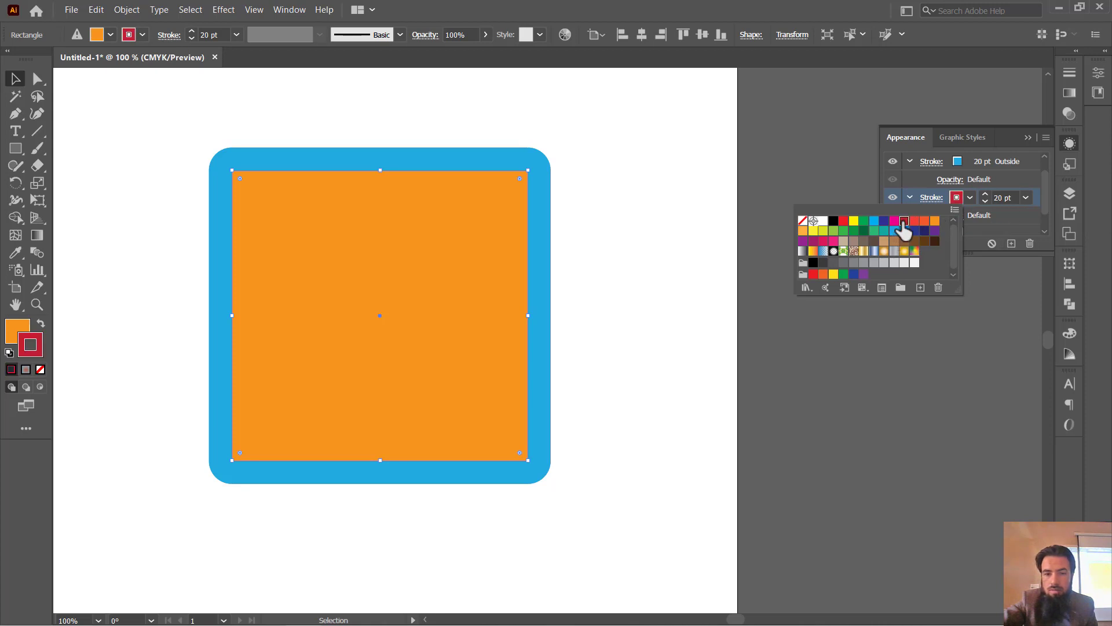
{"action": "left_click", "coordinate": [986, 194]}
{"action": "left_click", "coordinate": [985, 195]}
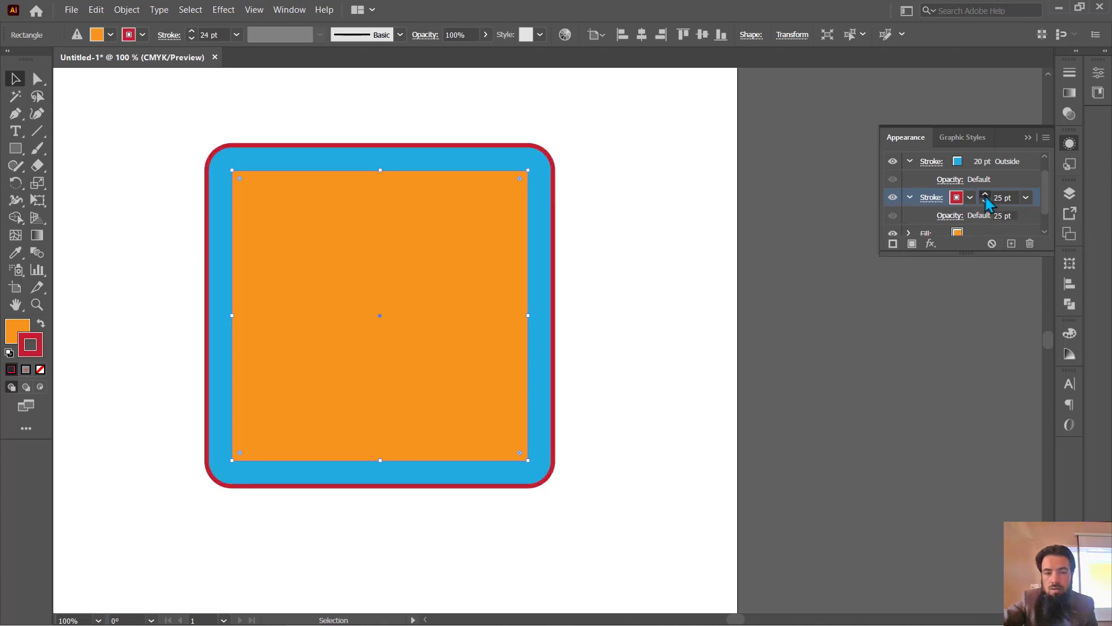
{"action": "left_click", "coordinate": [986, 194]}
{"action": "left_click", "coordinate": [985, 195]}
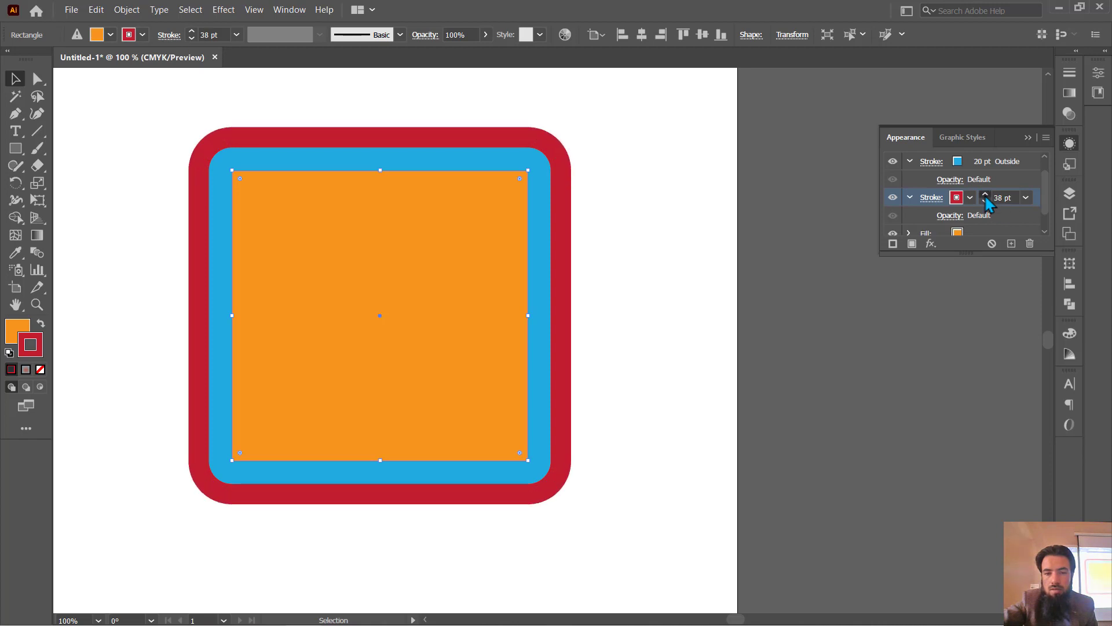
{"action": "left_click", "coordinate": [985, 194]}
{"action": "left_click", "coordinate": [985, 194]}
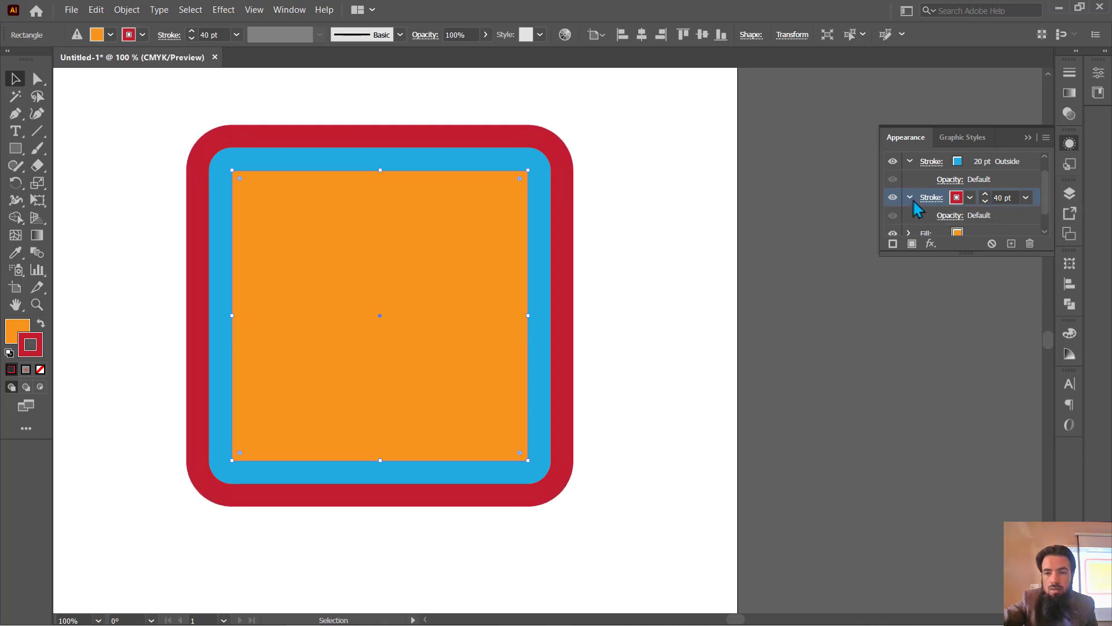
{"action": "left_click_drag", "start_coordinate": [927, 161], "coordinate": [1014, 198]}
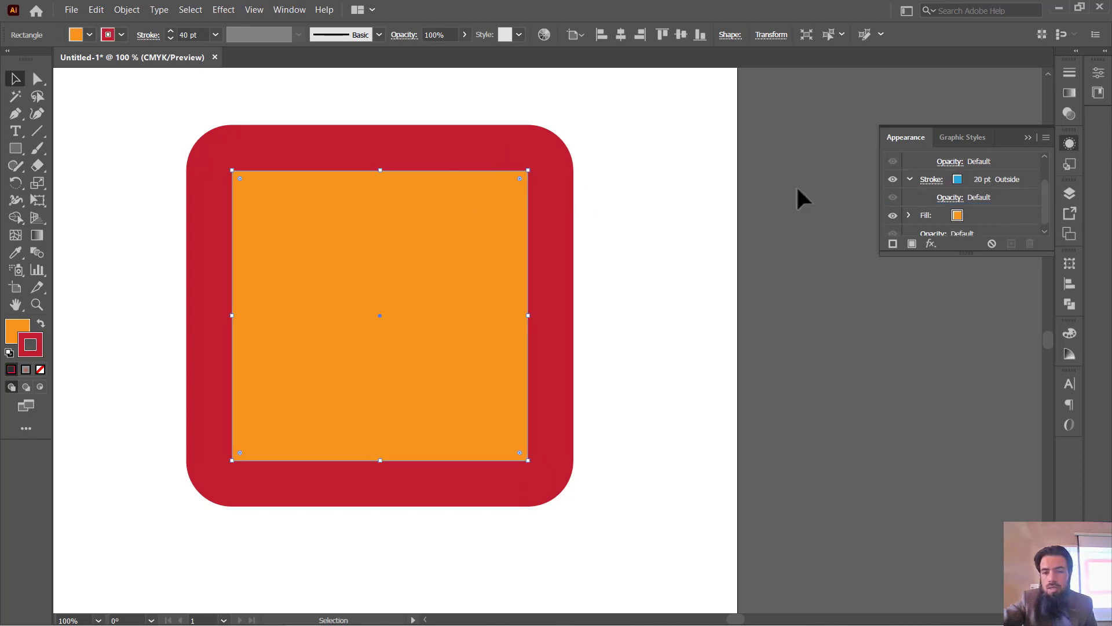
{"action": "scroll", "coordinate": [993, 219], "scroll_direction": "up", "scroll_amount": 2}
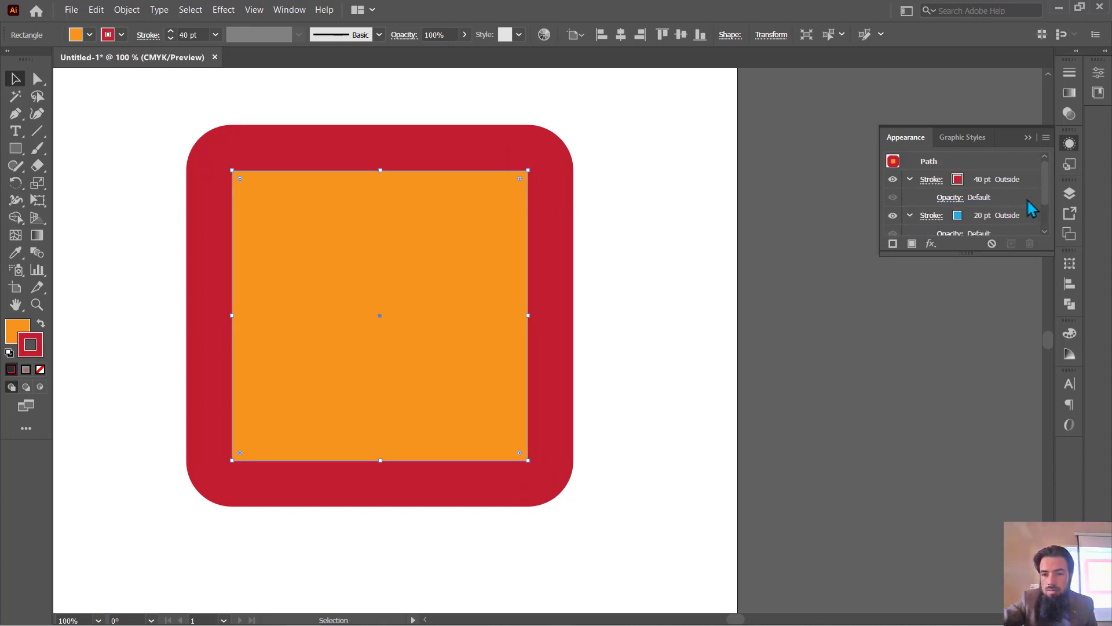
- Align the red stroke inside the square and reduce it from 40 pt to 24 pt
{"action": "left_click", "coordinate": [930, 180]}
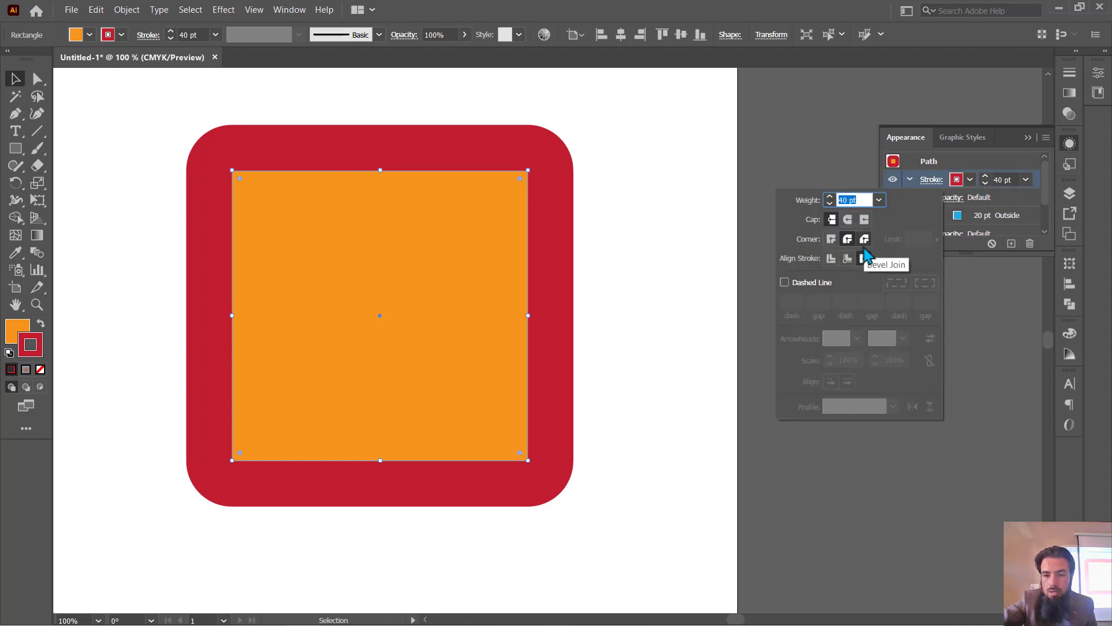
{"action": "left_click", "coordinate": [848, 258]}
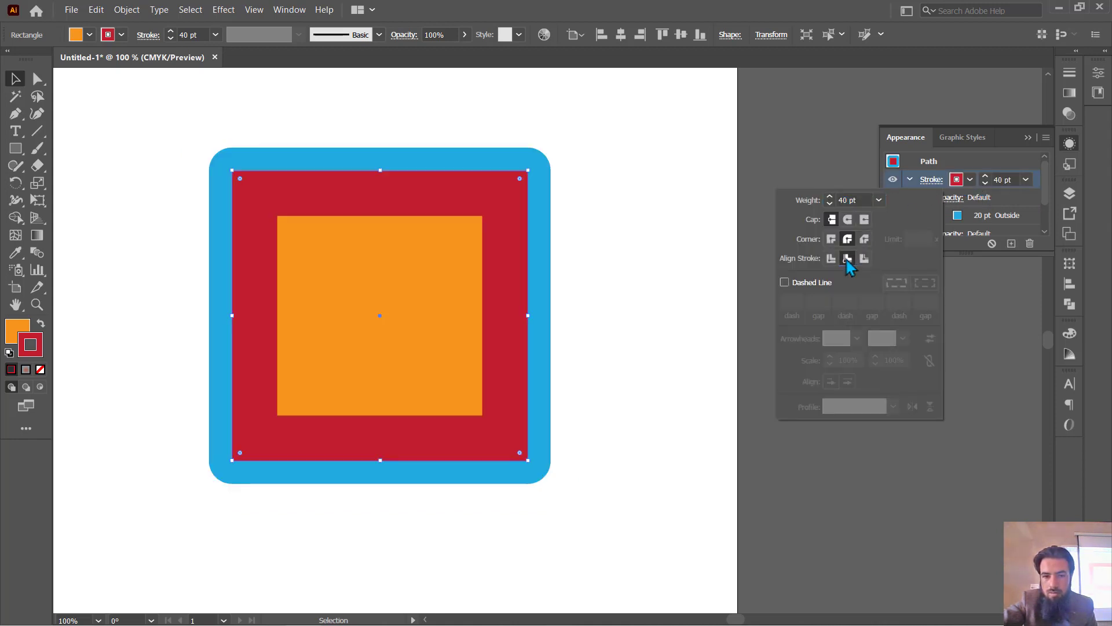
{"action": "left_click", "coordinate": [611, 180]}
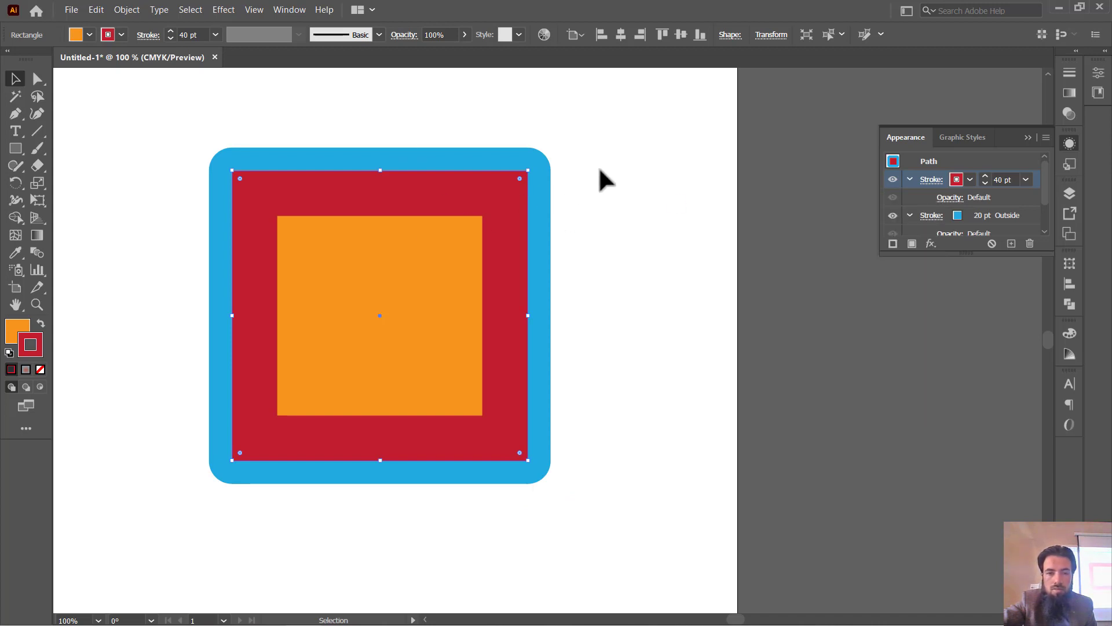
{"action": "left_click", "coordinate": [577, 165]}
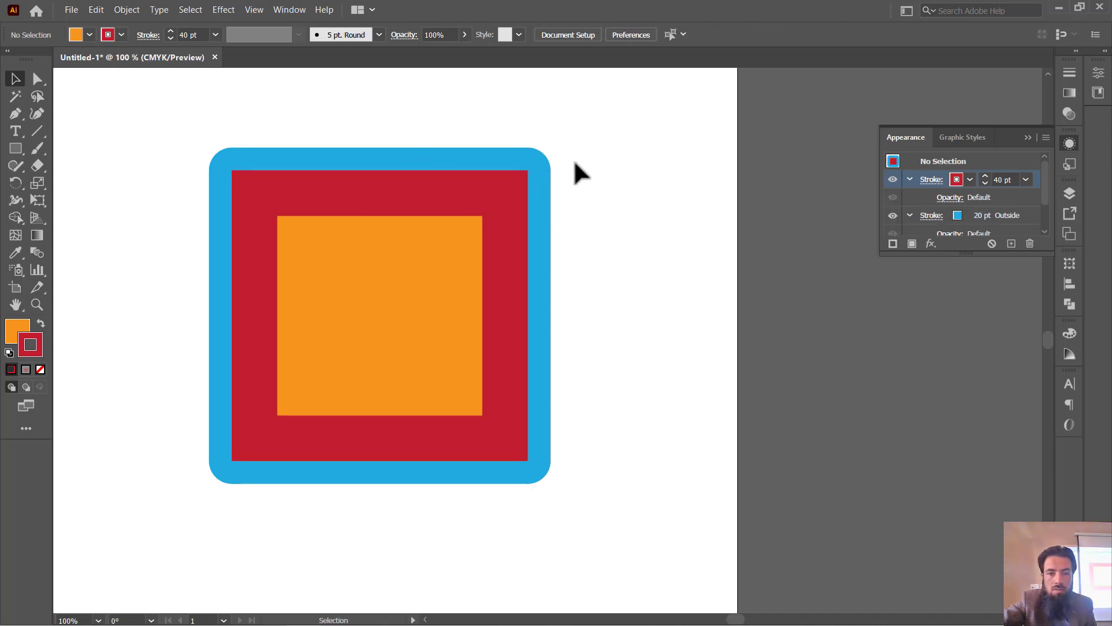
{"action": "left_click", "coordinate": [477, 197]}
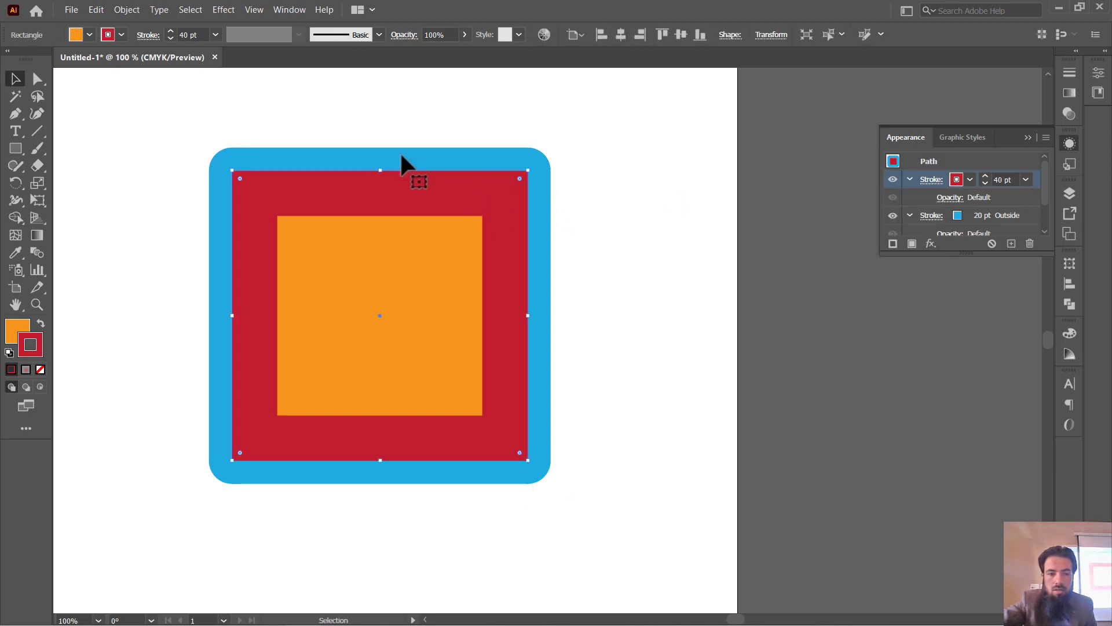
{"action": "left_click", "coordinate": [985, 183]}
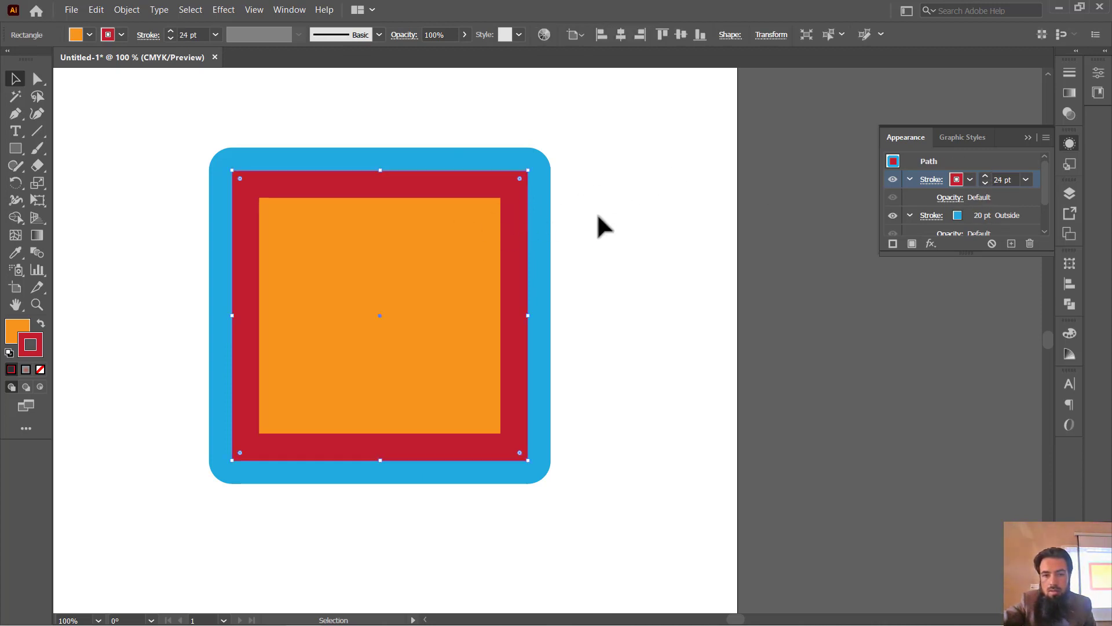
{"action": "scroll", "coordinate": [930, 232], "scroll_direction": "down", "scroll_amount": 2}
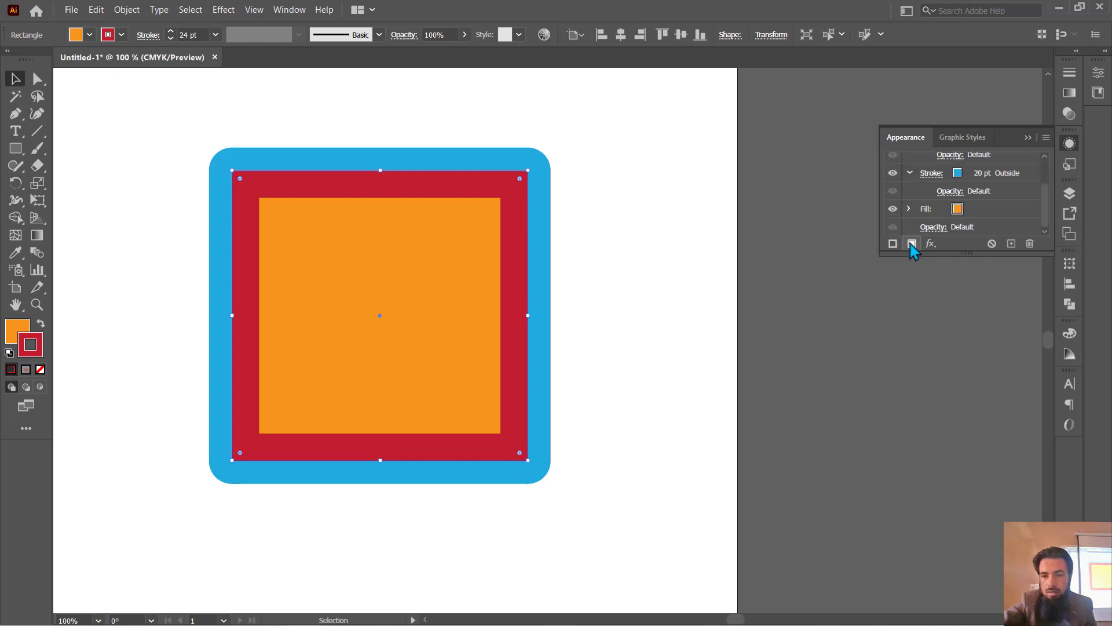
- Add a new fill to the square using the swirl pattern swatch
{"action": "left_click", "coordinate": [912, 243]}
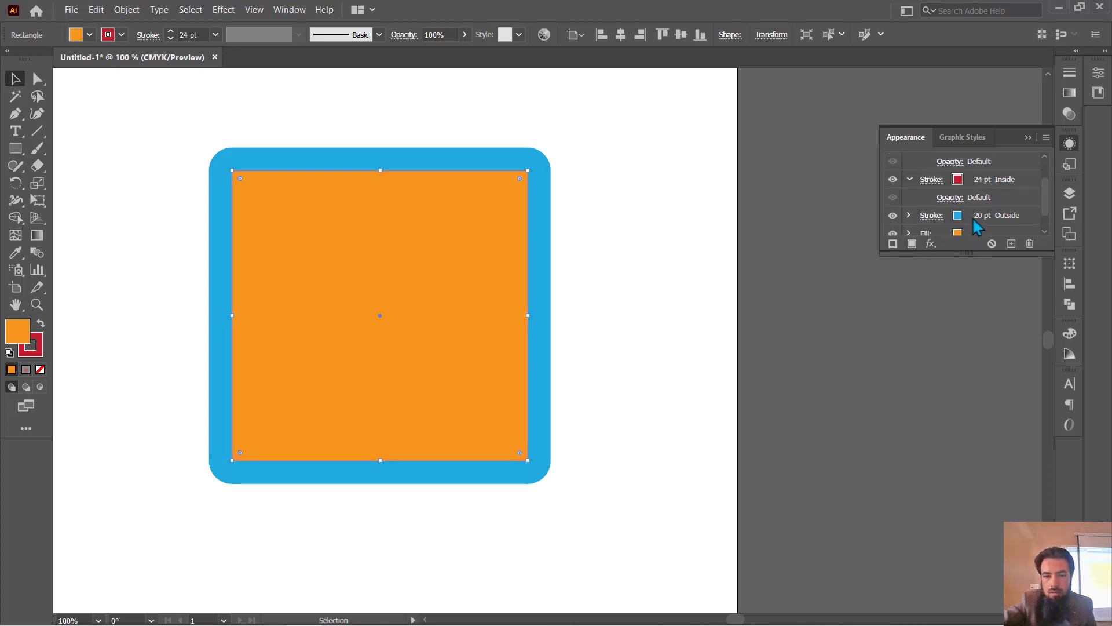
{"action": "scroll", "coordinate": [972, 217], "scroll_direction": "up", "scroll_amount": 2}
{"action": "scroll", "coordinate": [959, 202], "scroll_direction": "down", "scroll_amount": 2}
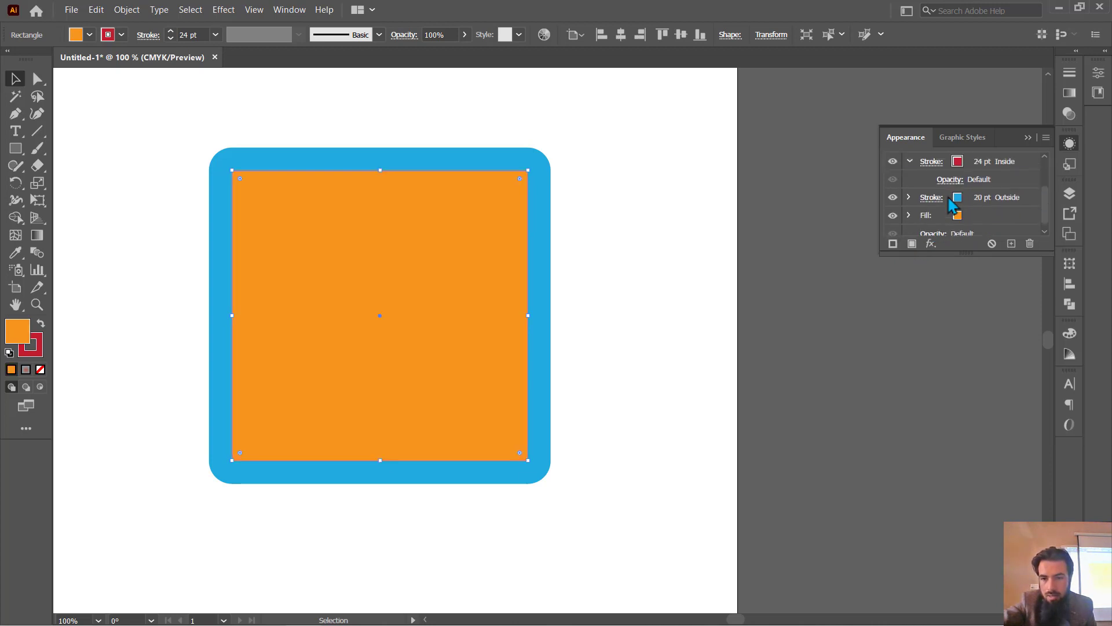
{"action": "scroll", "coordinate": [964, 211], "scroll_direction": "up", "scroll_amount": 2}
{"action": "left_click", "coordinate": [970, 179]}
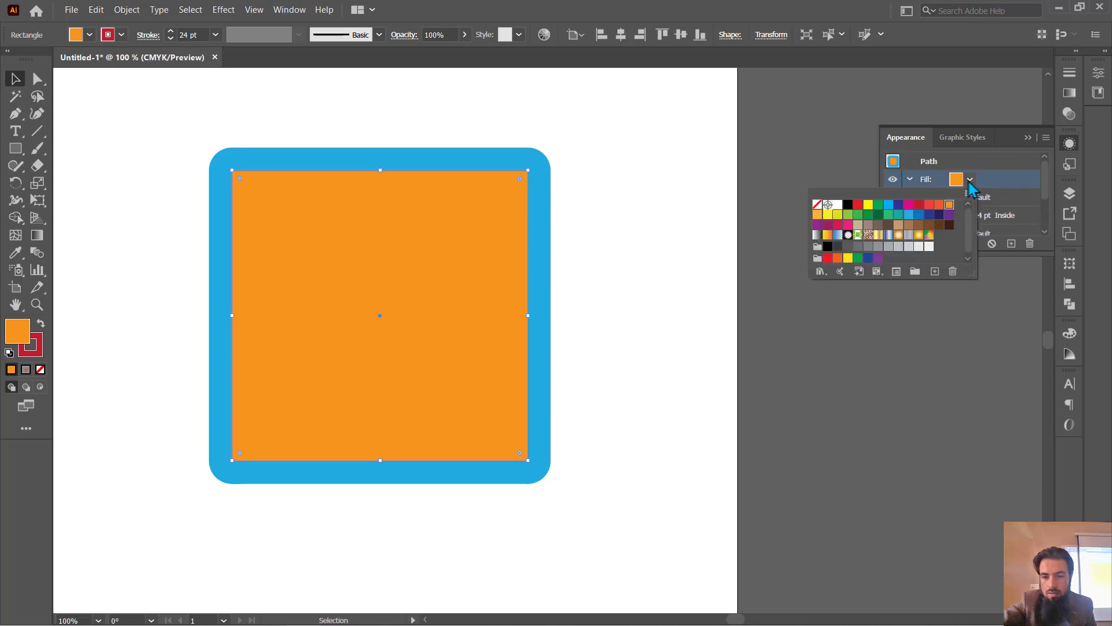
{"action": "left_click", "coordinate": [869, 235]}
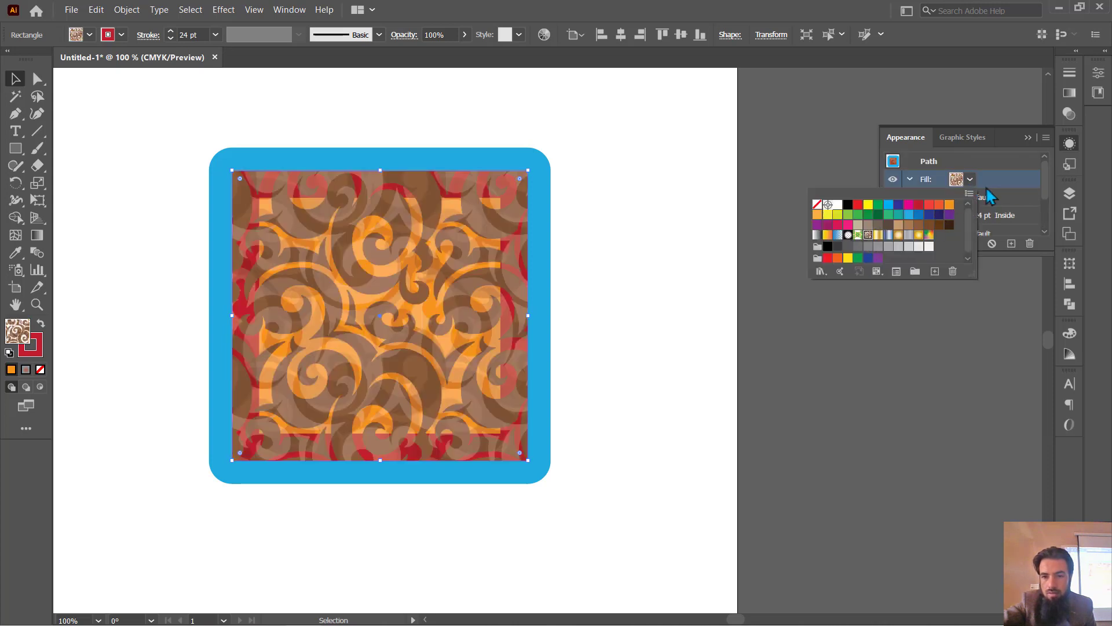
{"action": "left_click", "coordinate": [1007, 182]}
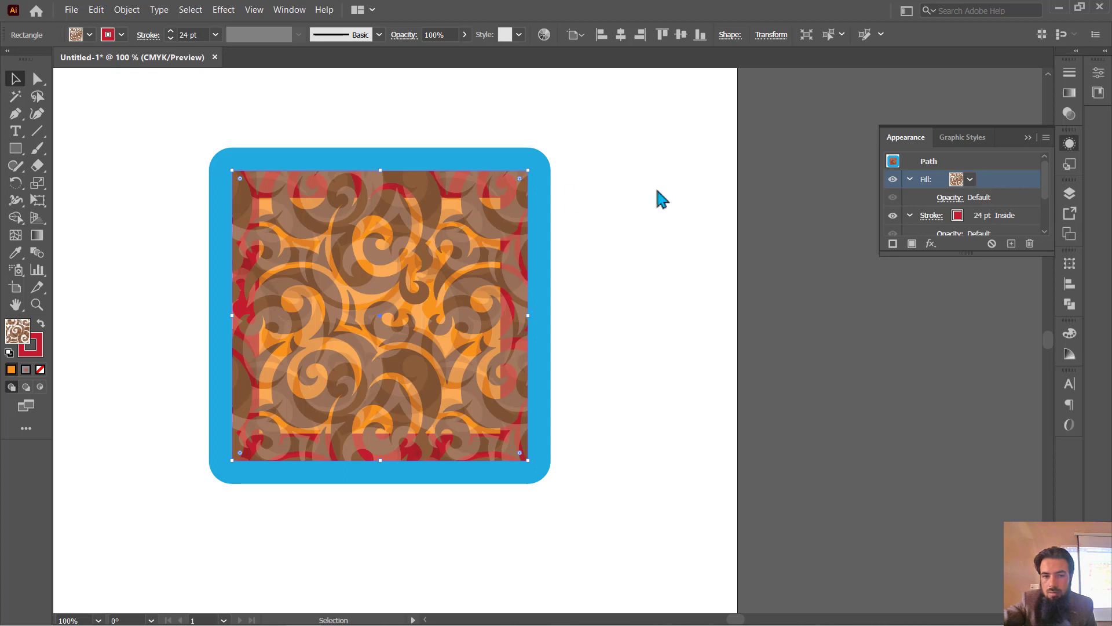
{"action": "left_click", "coordinate": [970, 180]}
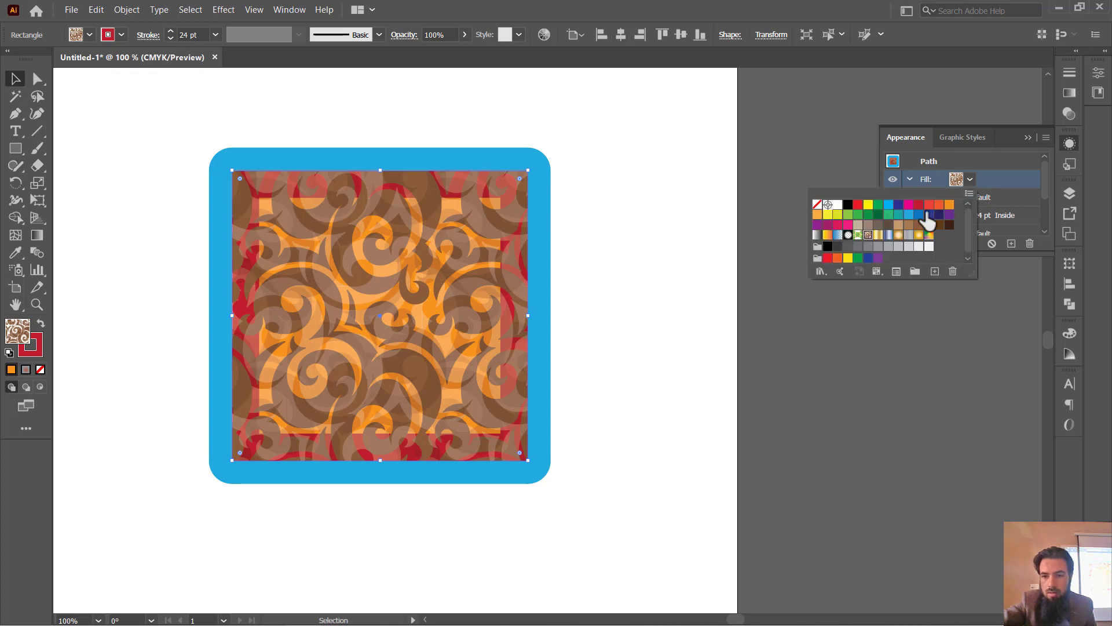
{"action": "left_click", "coordinate": [987, 185]}
{"action": "scroll", "coordinate": [995, 202], "scroll_direction": "down", "scroll_amount": 3}
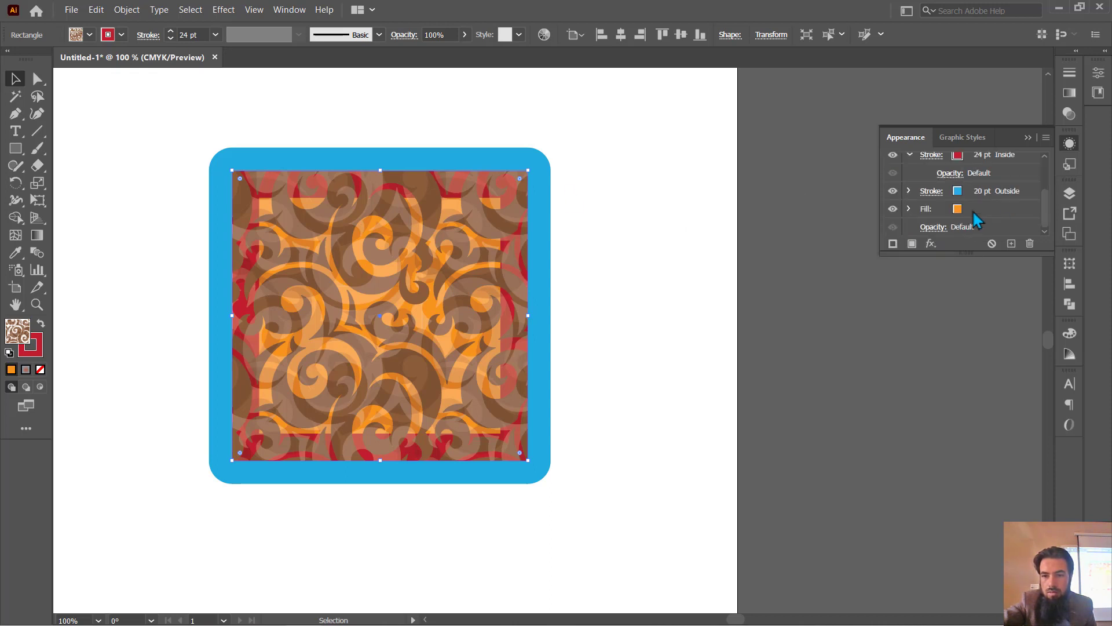
- Try the swirl, bevel and gradient graphic styles, settling on the blue gradient (Dusk) style
{"action": "left_click_drag", "start_coordinate": [515, 299], "coordinate": [466, 287]}
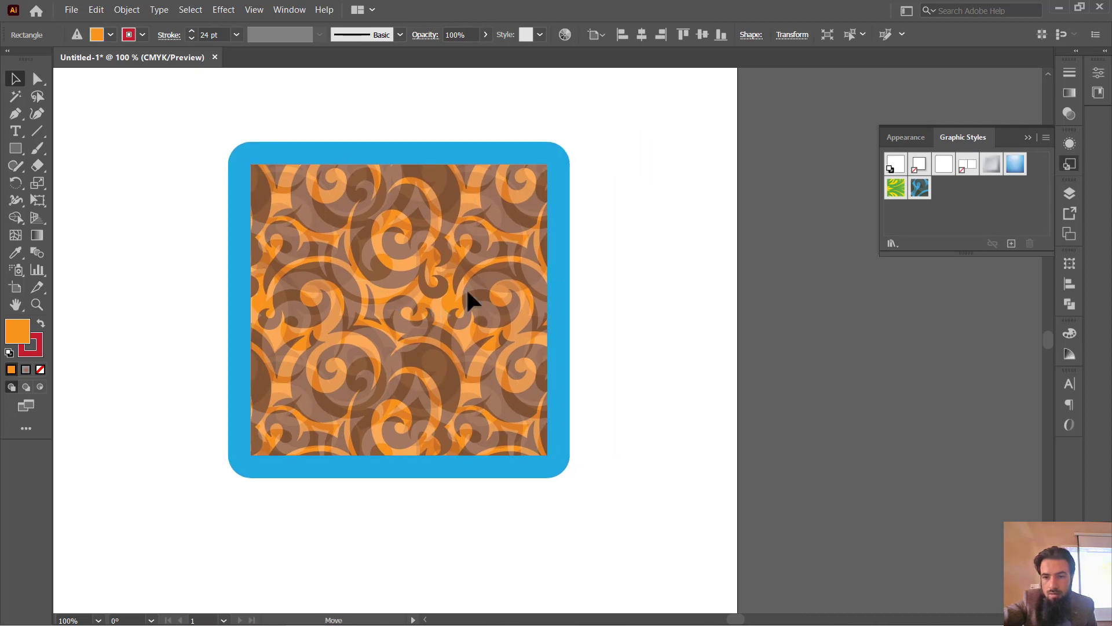
{"action": "left_click", "coordinate": [921, 197]}
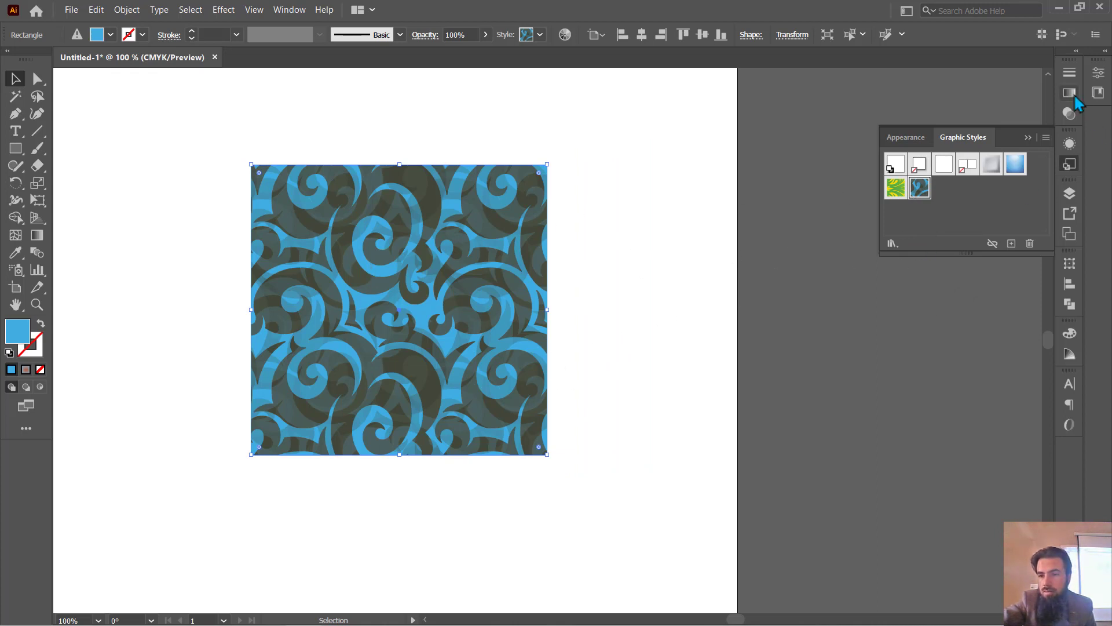
{"action": "left_click", "coordinate": [896, 188]}
{"action": "left_click", "coordinate": [920, 188]}
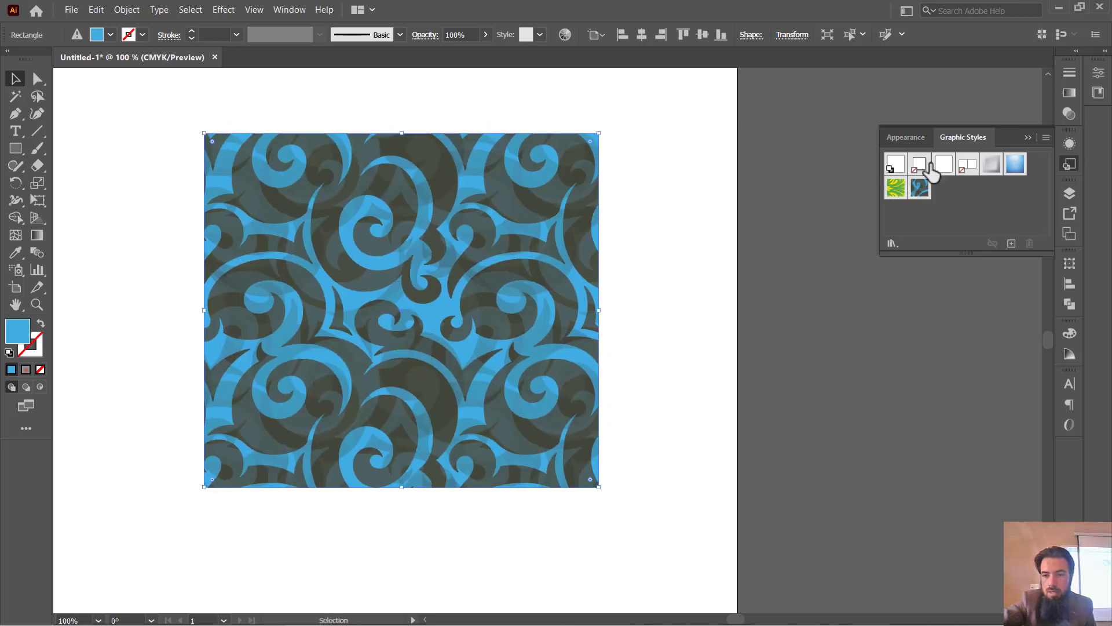
{"action": "left_click", "coordinate": [1018, 174]}
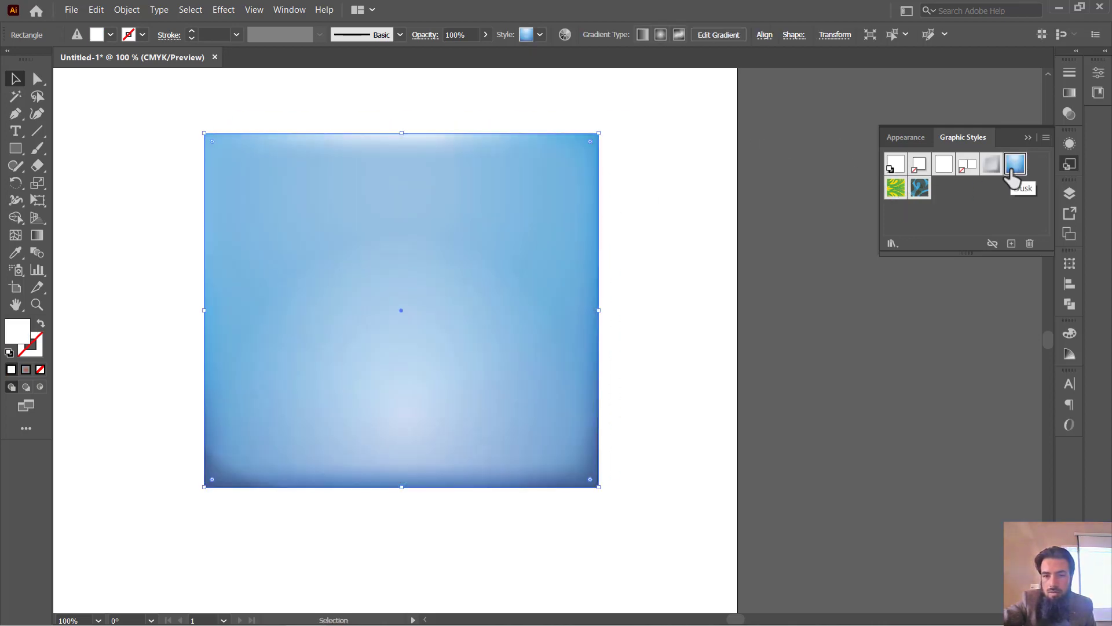
{"action": "left_click", "coordinate": [985, 177]}
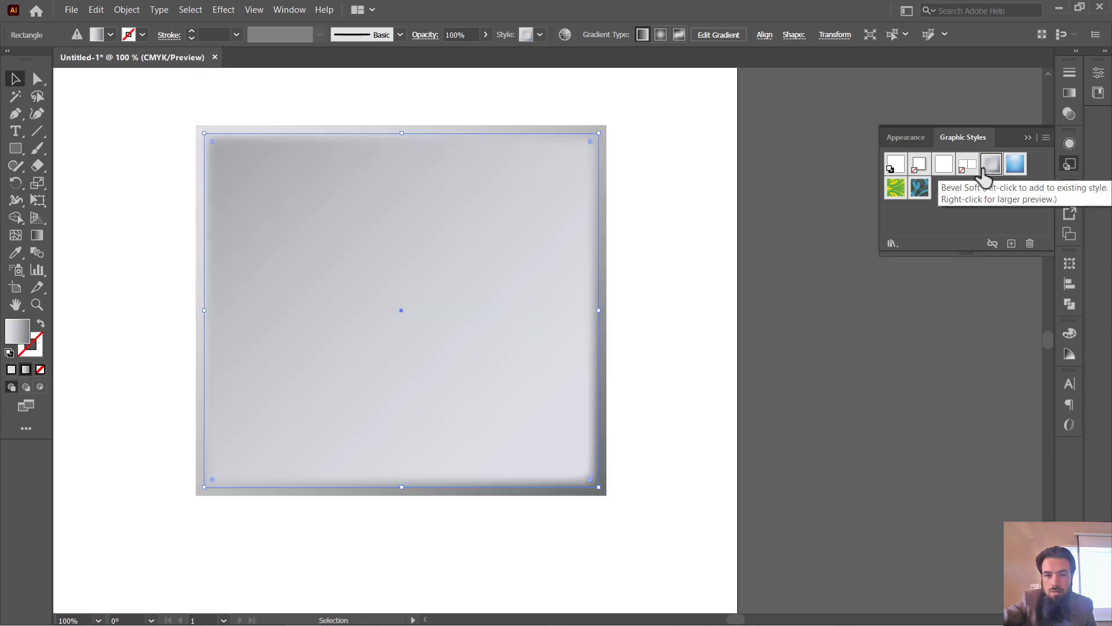
{"action": "left_click", "coordinate": [666, 282]}
{"action": "left_click", "coordinate": [575, 238]}
{"action": "left_click", "coordinate": [1013, 171]}
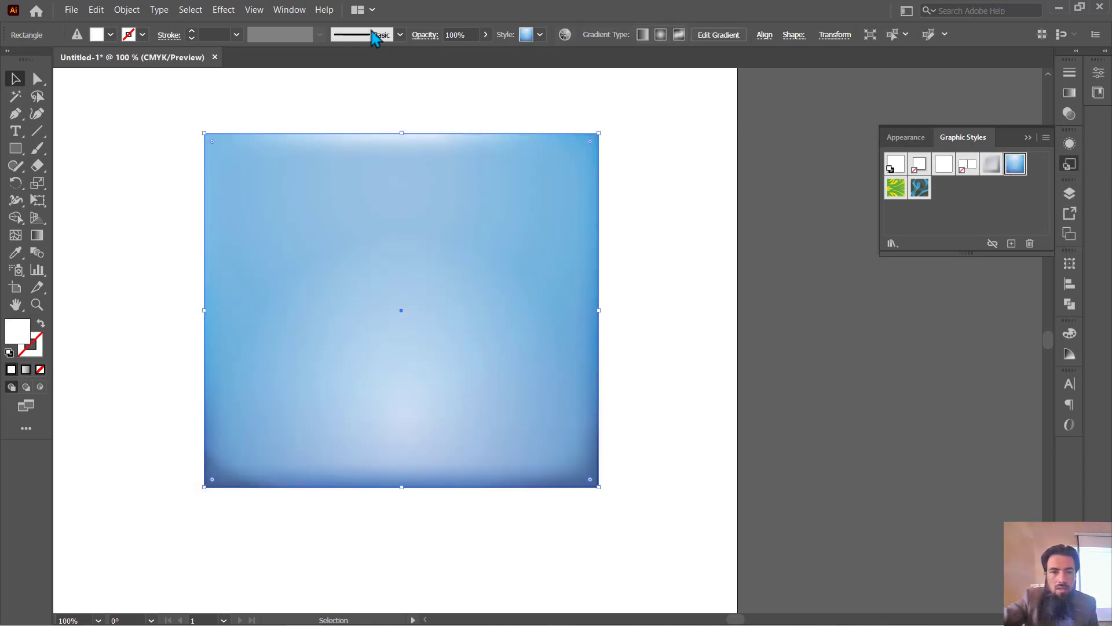
- Drag the red Check Mark from the 3D Symbols library onto the artboard beside the square
{"action": "left_click", "coordinate": [290, 10]}
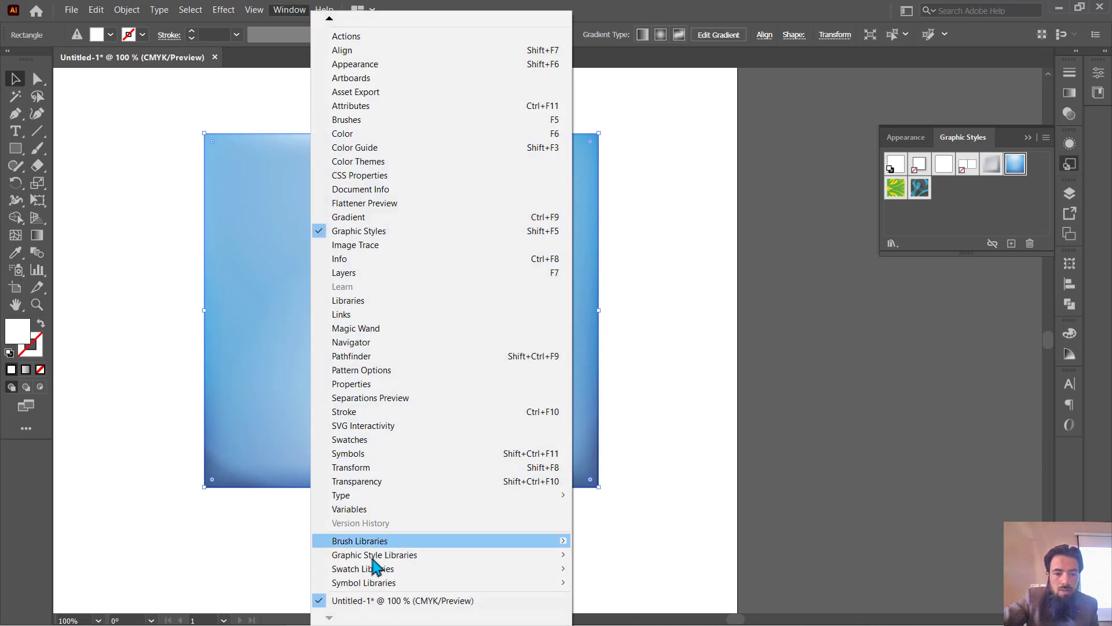
{"action": "mouse_move", "coordinate": [364, 583]}
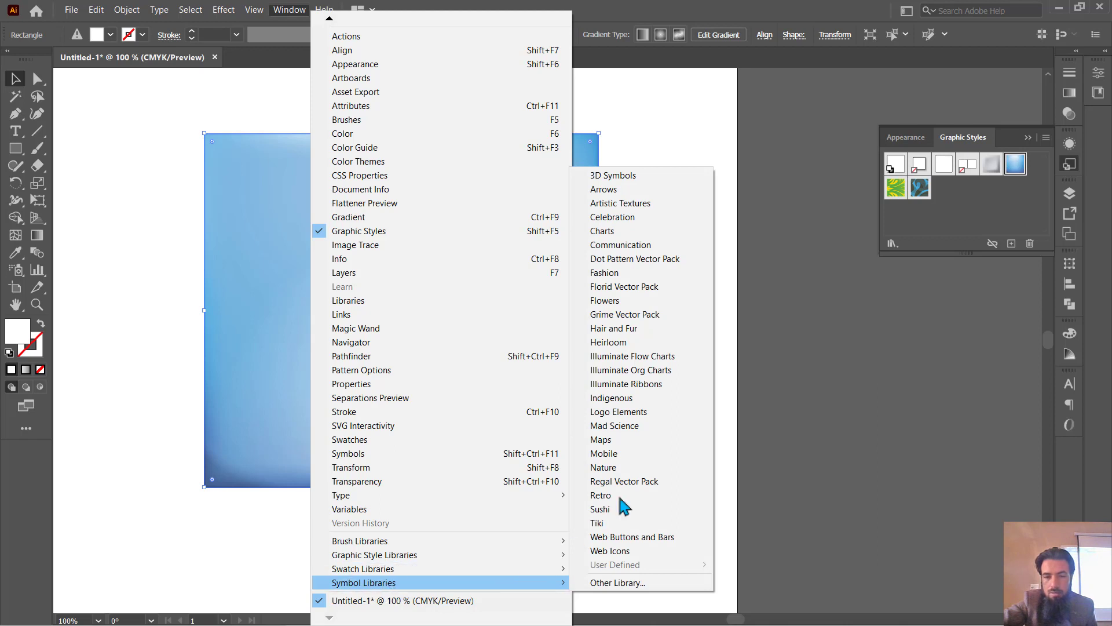
{"action": "left_click", "coordinate": [618, 182]}
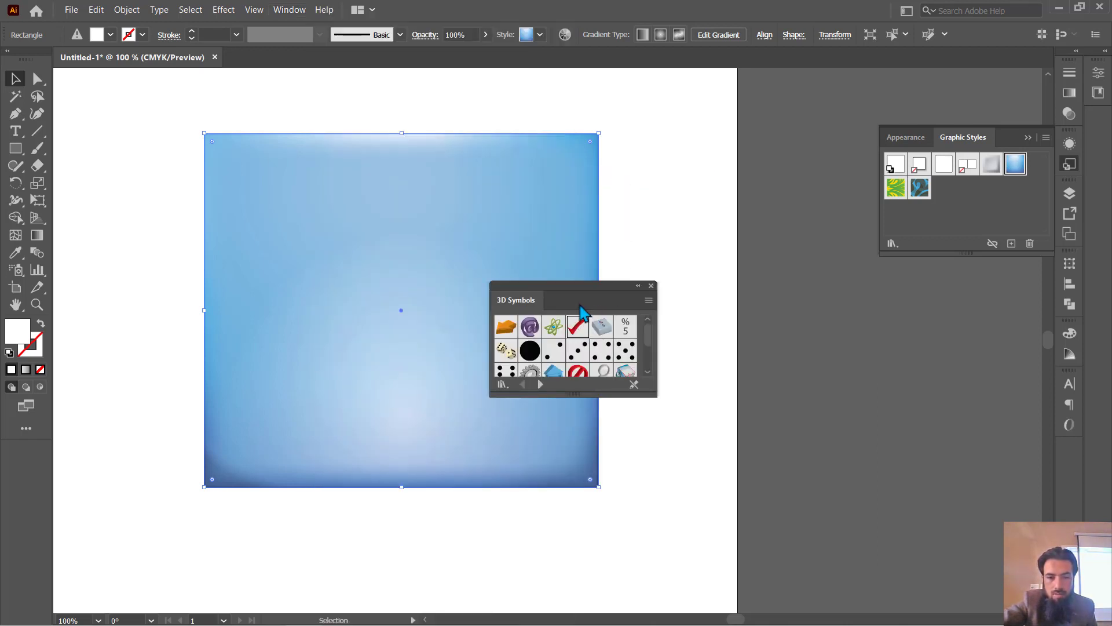
{"action": "left_click_drag", "start_coordinate": [590, 287], "coordinate": [678, 197]}
{"action": "mouse_move", "coordinate": [668, 240]}
{"action": "left_mouse_down"}
{"action": "mouse_move", "coordinate": [679, 362]}
{"action": "mouse_move", "coordinate": [655, 426]}
{"action": "left_mouse_up"}
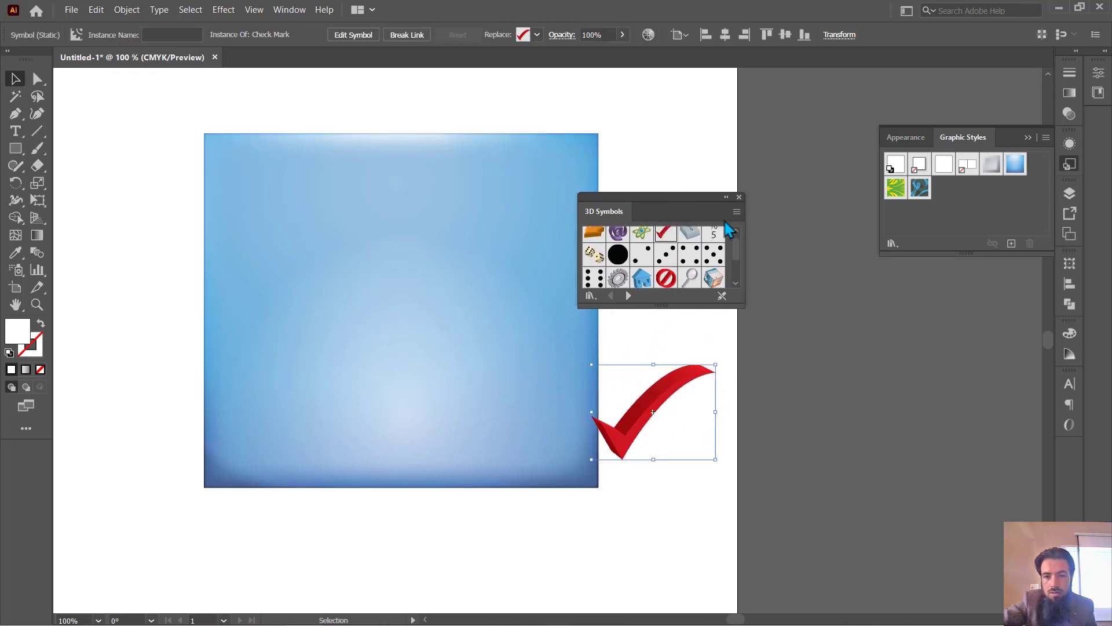
{"action": "left_click_drag", "start_coordinate": [691, 207], "coordinate": [759, 72]}
{"action": "left_click", "coordinate": [289, 10]}
{"action": "mouse_move", "coordinate": [373, 555]}
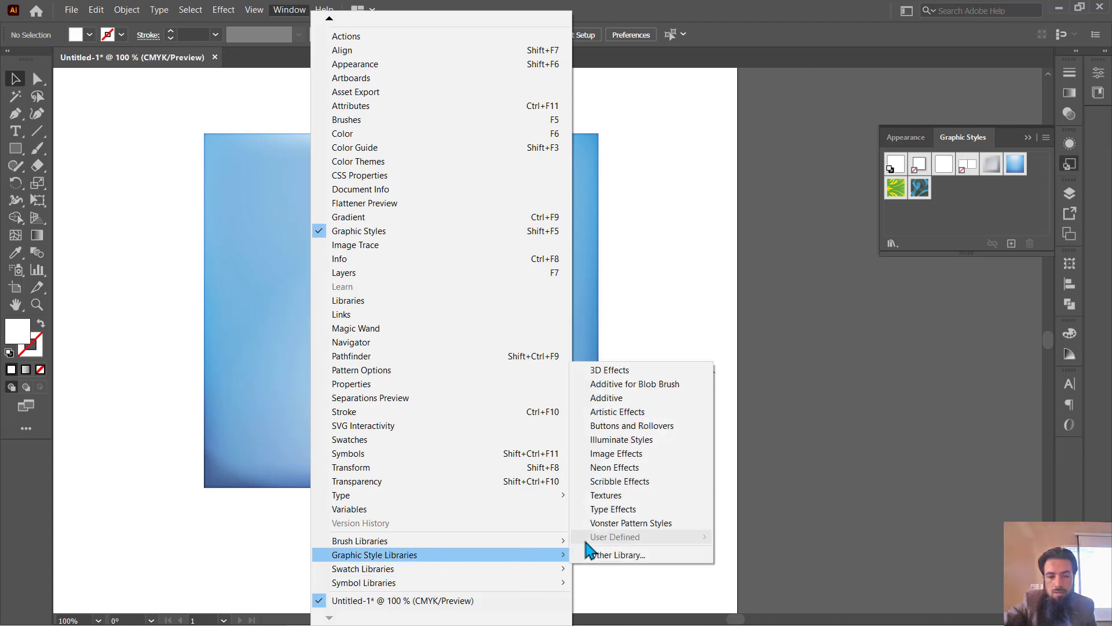
- Apply the blue and yellow-green Scribble Effects graphic styles from the Additive library
{"action": "left_click", "coordinate": [641, 397]}
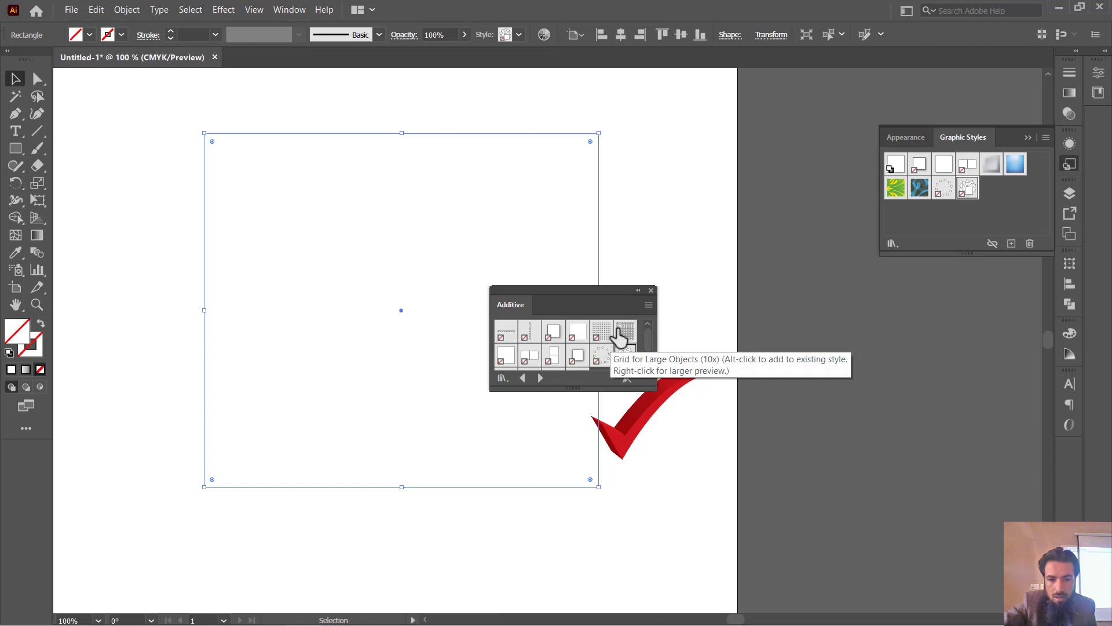
{"action": "left_click", "coordinate": [651, 290]}
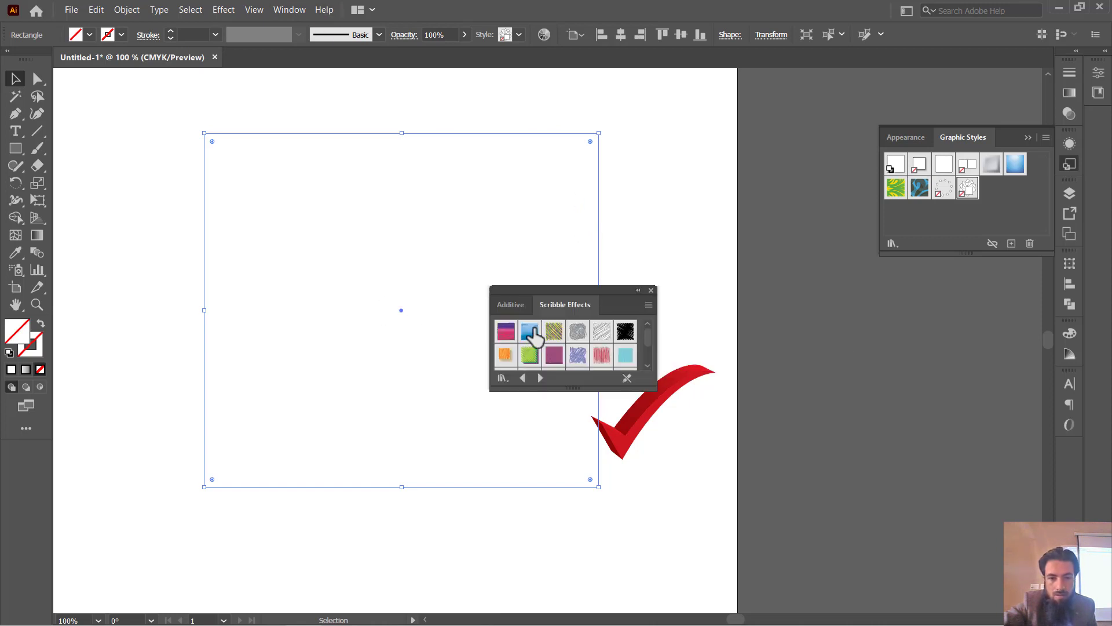
{"action": "left_click", "coordinate": [538, 335]}
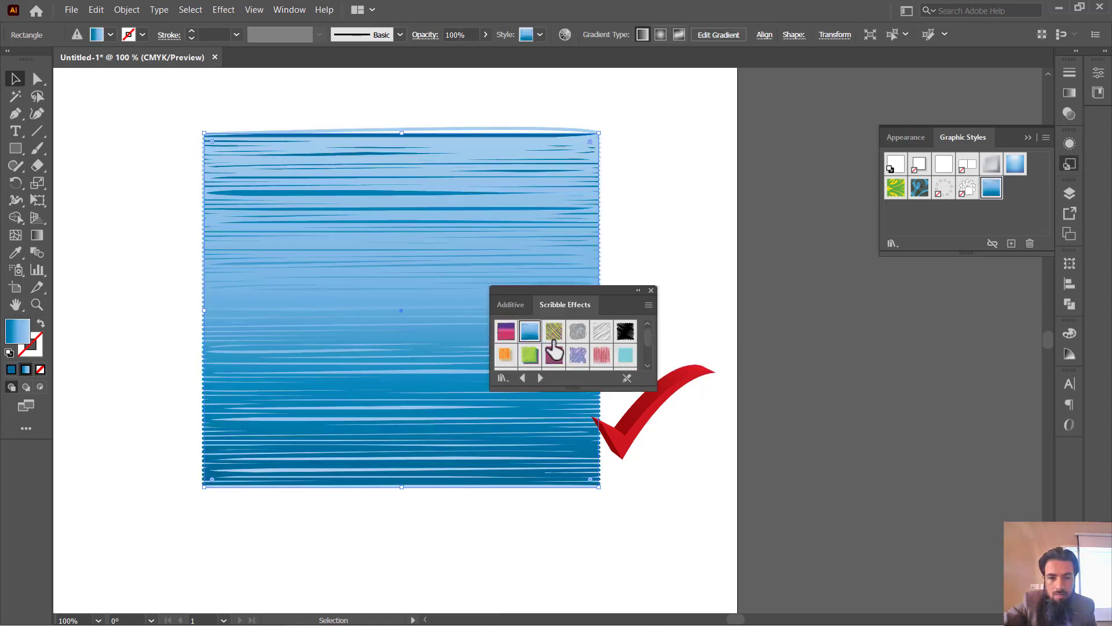
{"action": "left_click", "coordinate": [554, 332]}
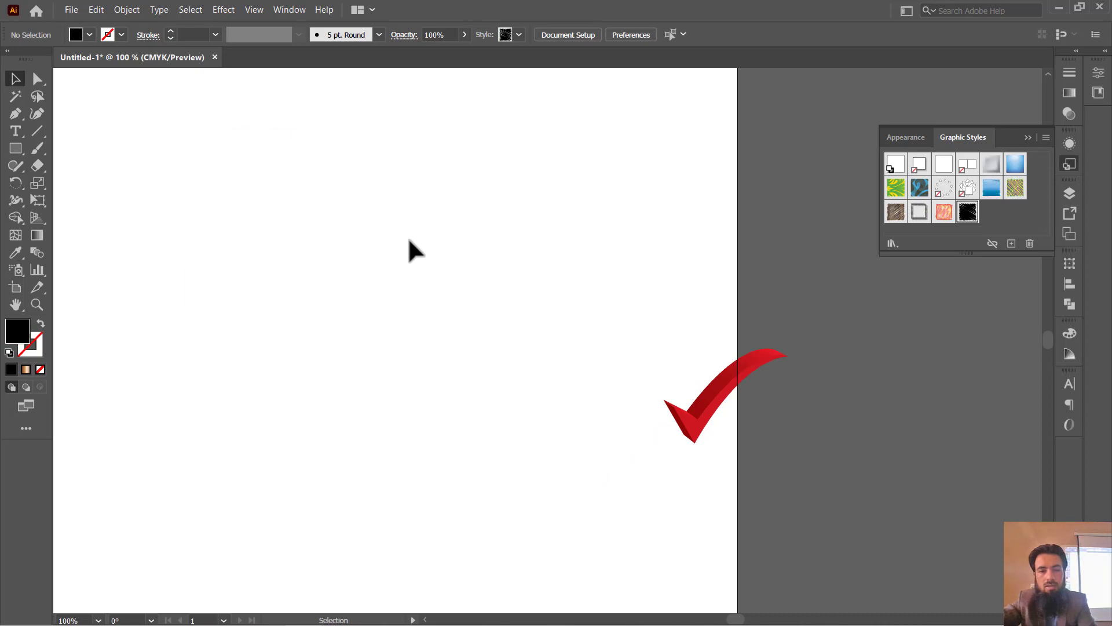
- Draw a square and duplicate it twice with Alt-drag and Ctrl+D into a row of three
{"action": "left_click", "coordinate": [15, 148]}
{"action": "left_click_drag", "start_coordinate": [121, 88], "coordinate": [271, 221]}
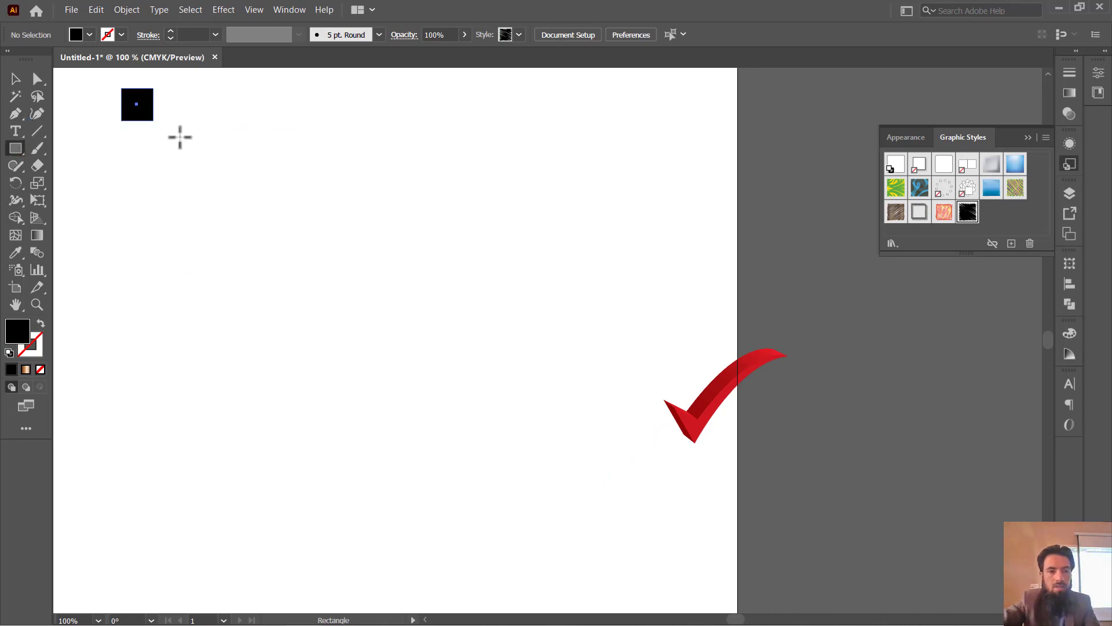
{"action": "left_click", "coordinate": [16, 78]}
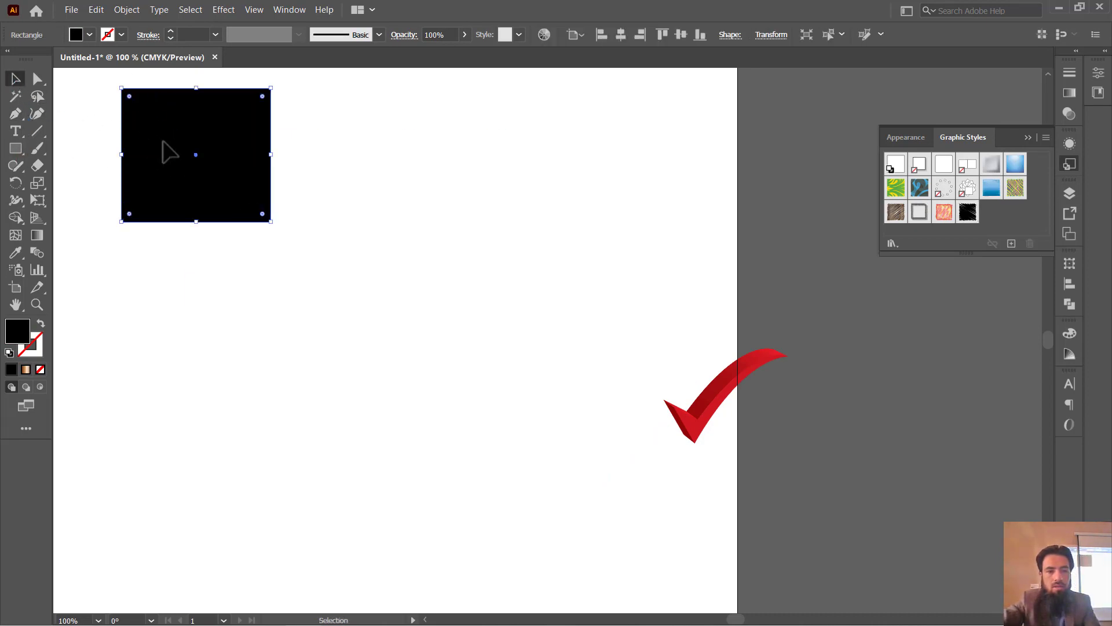
{"action": "left_click_drag", "start_coordinate": [165, 154], "coordinate": [351, 168]}
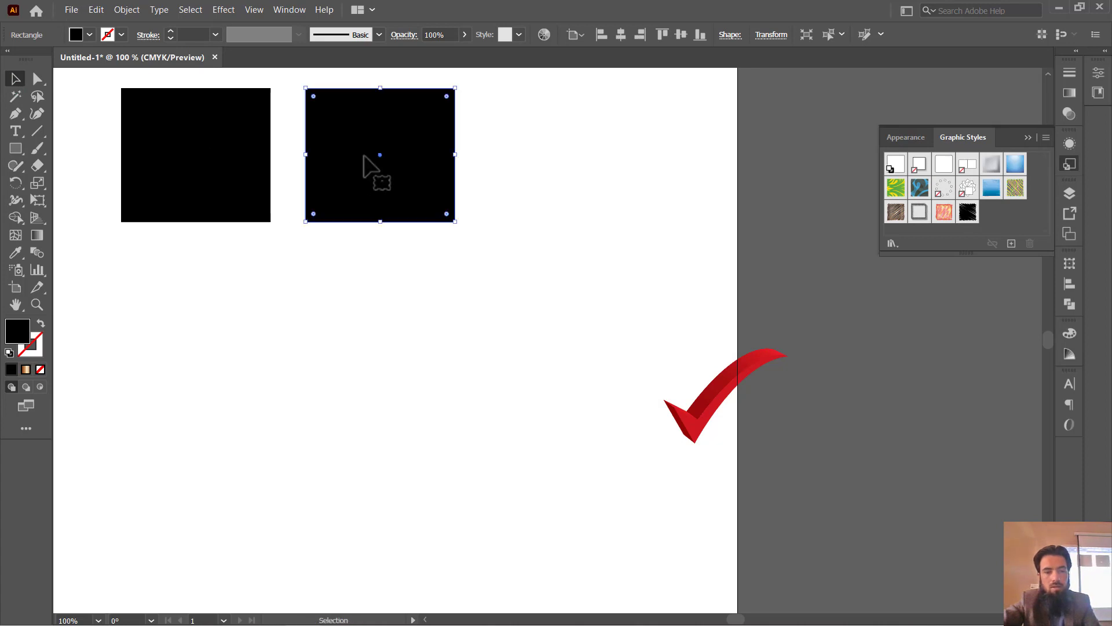
{"action": "key", "text": "ctrl+d"}
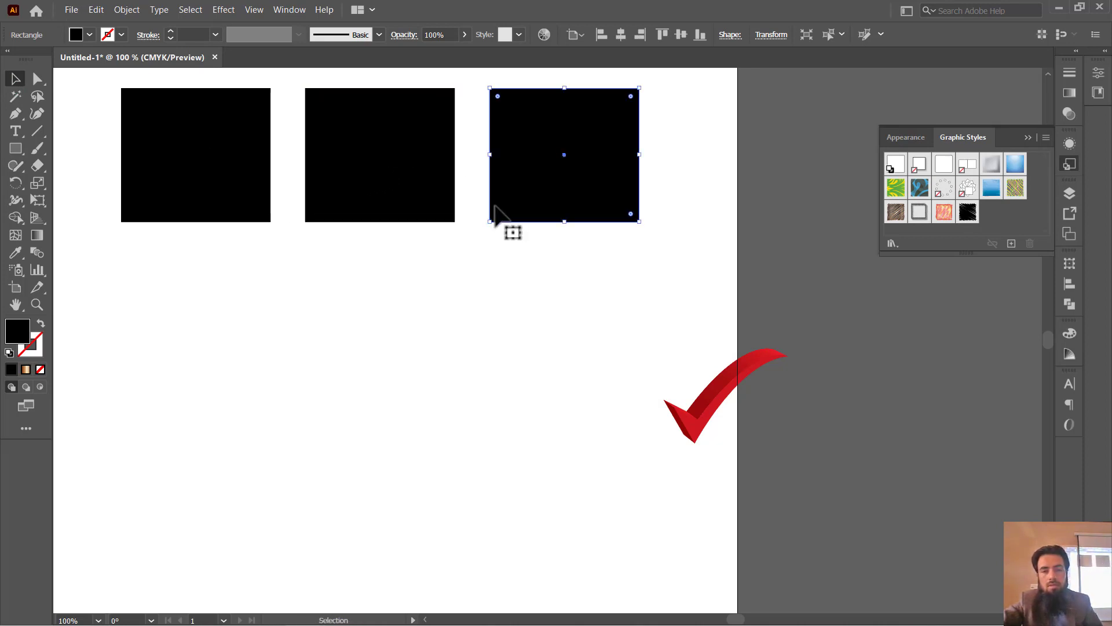
- Fill the three squares red, orange and green, and close the Swatches and Color panels
{"action": "left_click", "coordinate": [916, 130]}
{"action": "left_click", "coordinate": [361, 152]}
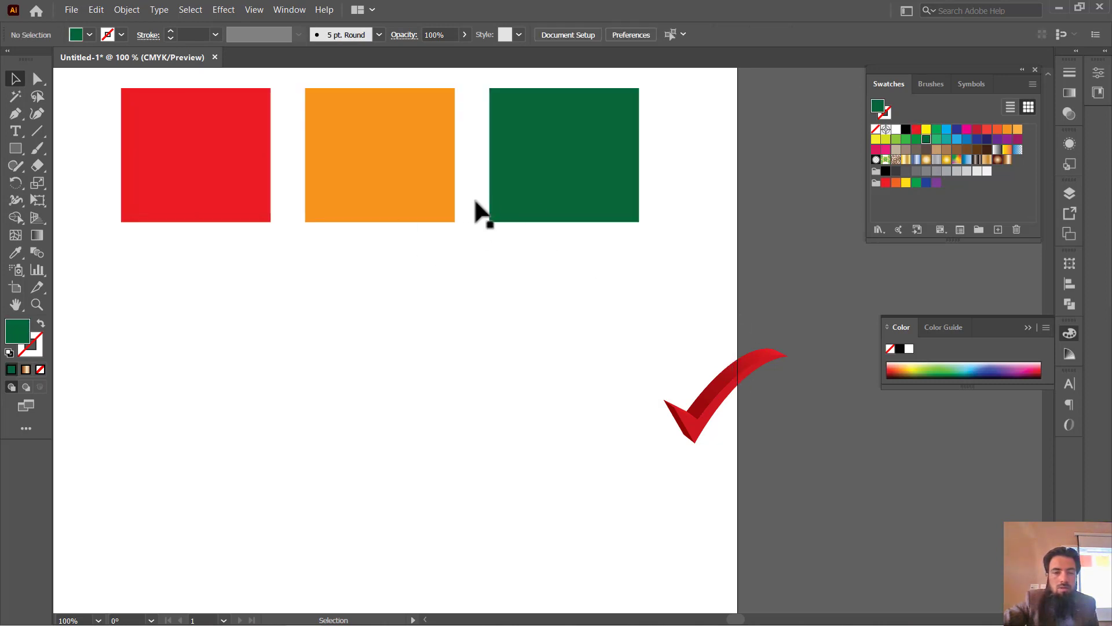
{"action": "scroll", "coordinate": [384, 148], "scroll_direction": "up", "scroll_amount": 3}
{"action": "scroll", "coordinate": [504, 325], "scroll_direction": "left", "scroll_amount": 3}
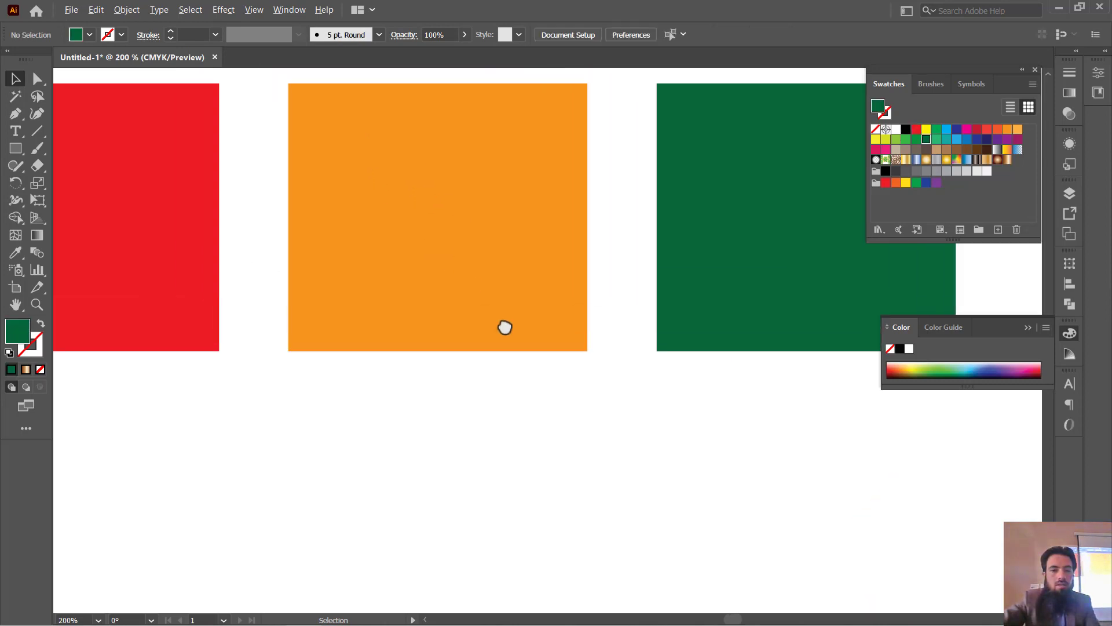
{"action": "scroll", "coordinate": [532, 359], "scroll_direction": "up", "scroll_amount": 3}
{"action": "scroll", "coordinate": [602, 274], "scroll_direction": "down", "scroll_amount": 1}
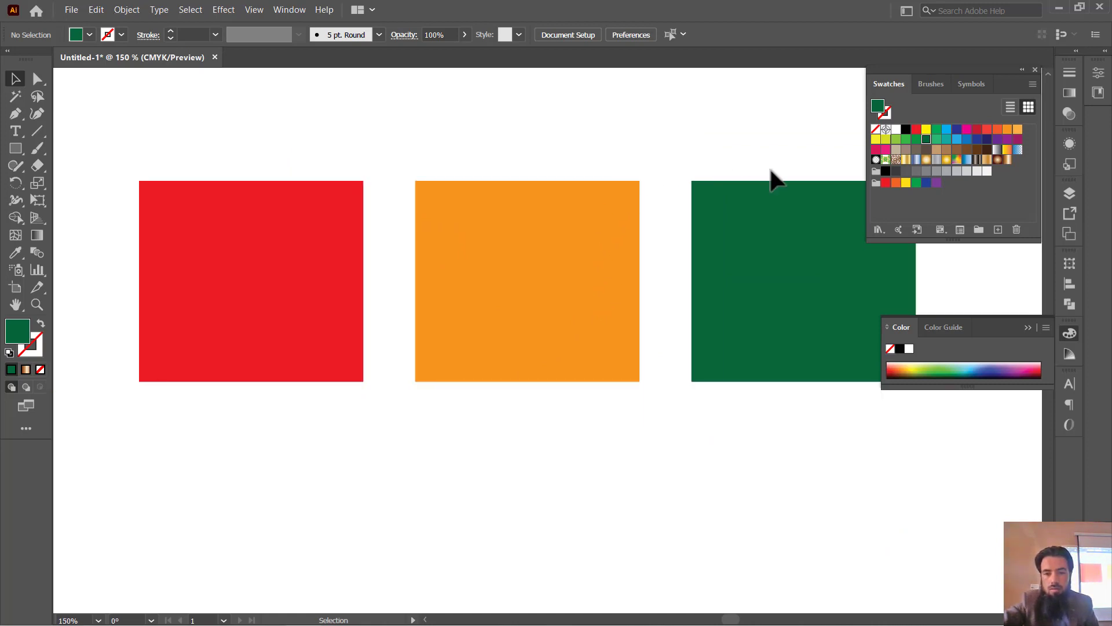
{"action": "left_click", "coordinate": [1036, 71]}
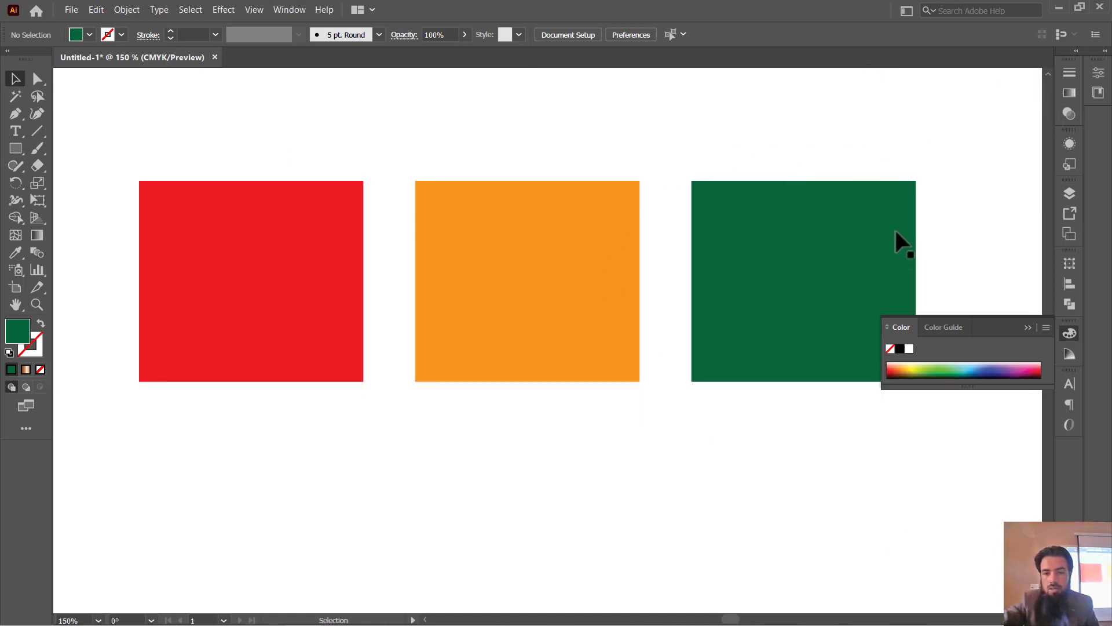
{"action": "left_click", "coordinate": [1026, 328]}
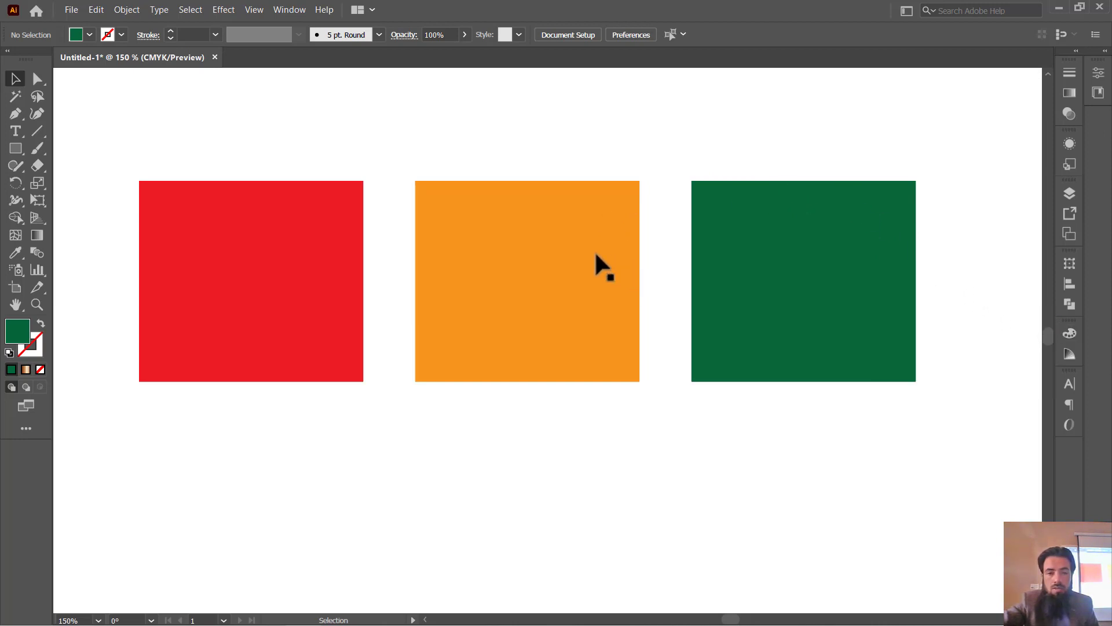
{"action": "left_click", "coordinate": [356, 247]}
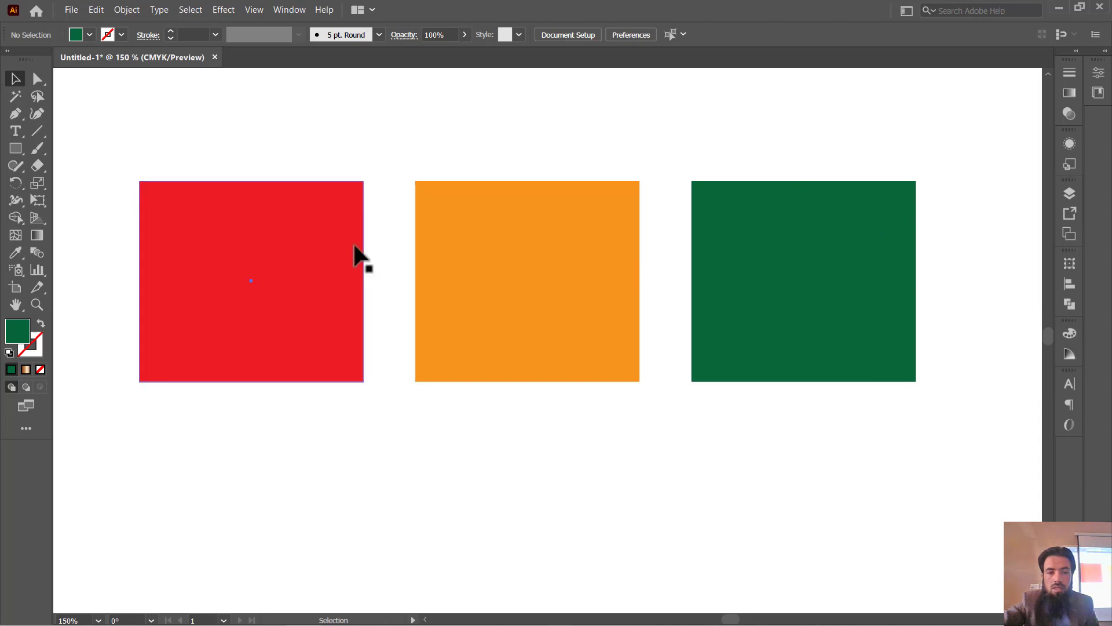
{"action": "left_click", "coordinate": [451, 265]}
{"action": "left_click", "coordinate": [801, 267]}
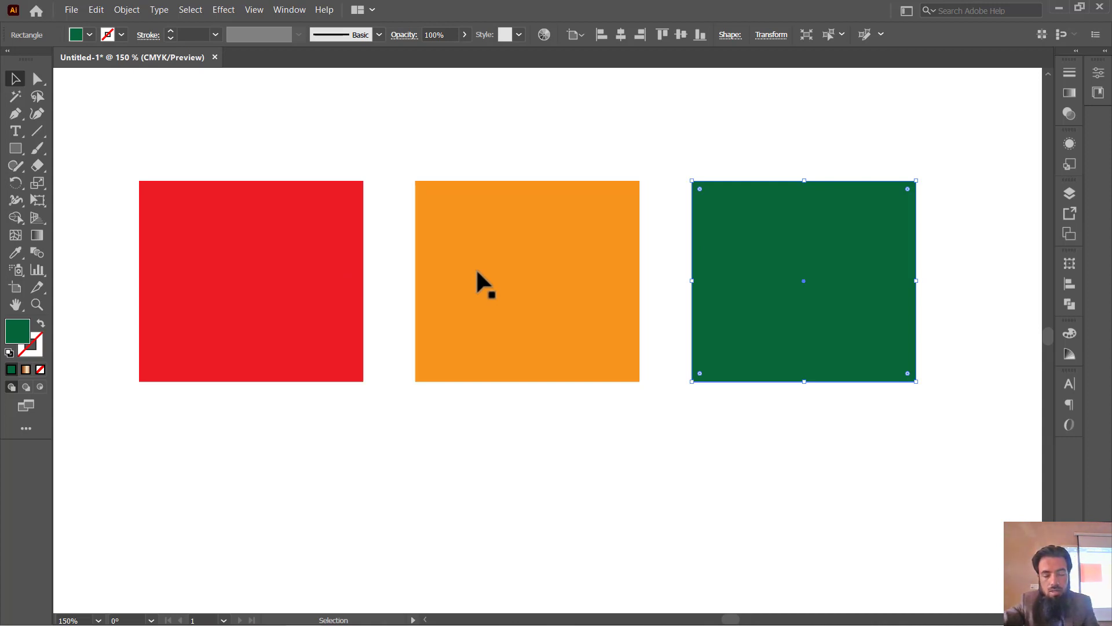
- Load coolors.co in a new Microsoft Edge tab
{"action": "key", "text": "super"}
{"action": "left_click", "coordinate": [555, 611]}
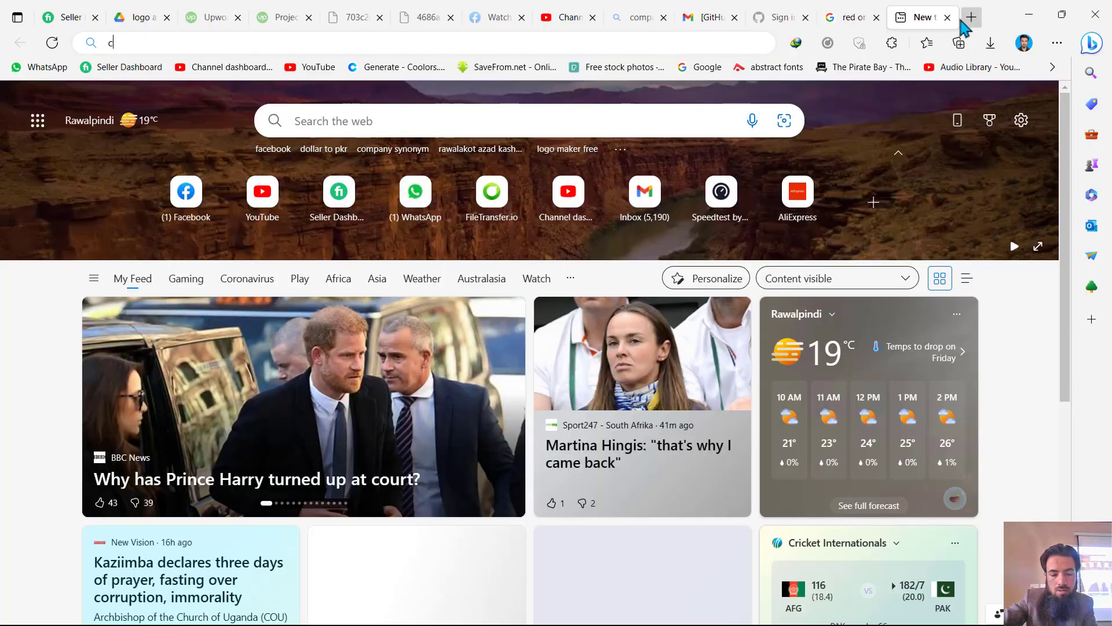
{"action": "type", "text": "coolo"}
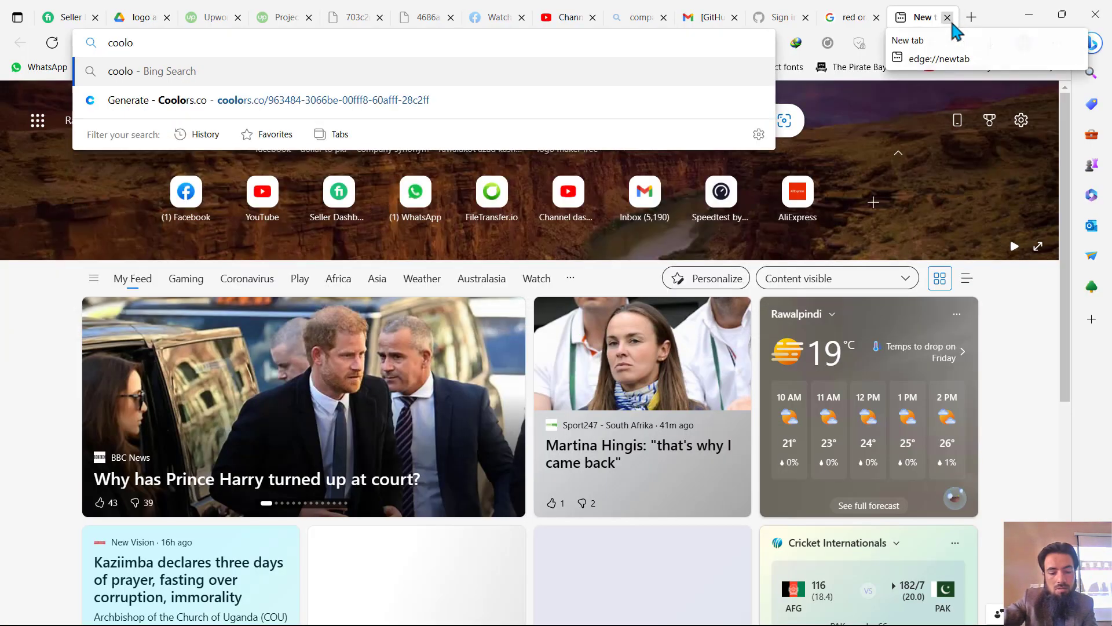
{"action": "type", "text": "rs"}
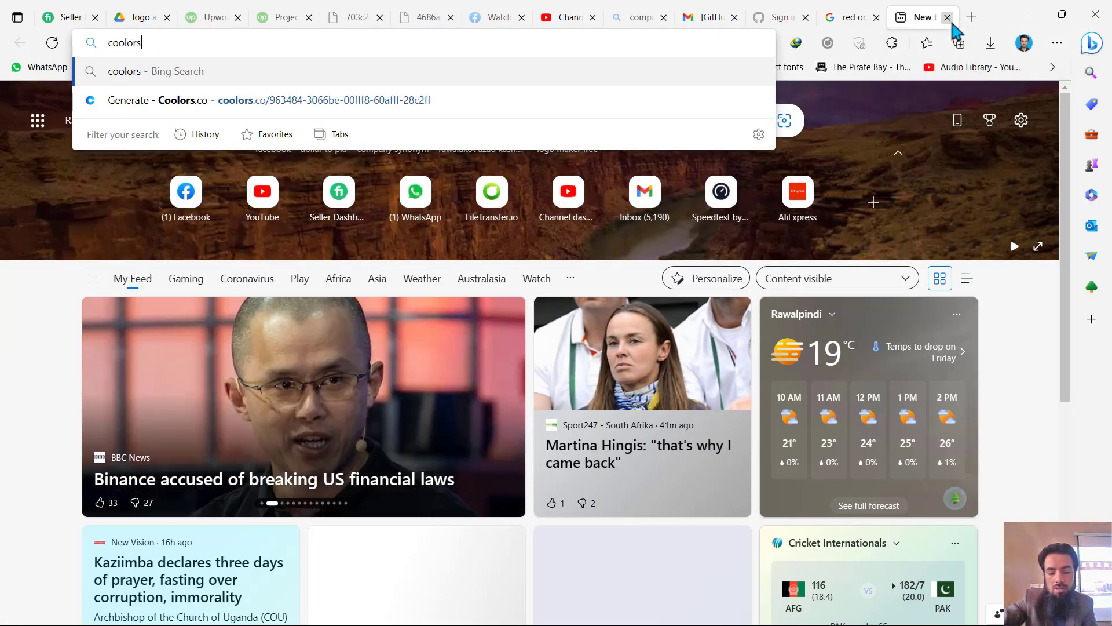
{"action": "type", "text": ".co"}
{"action": "key", "text": "Return"}
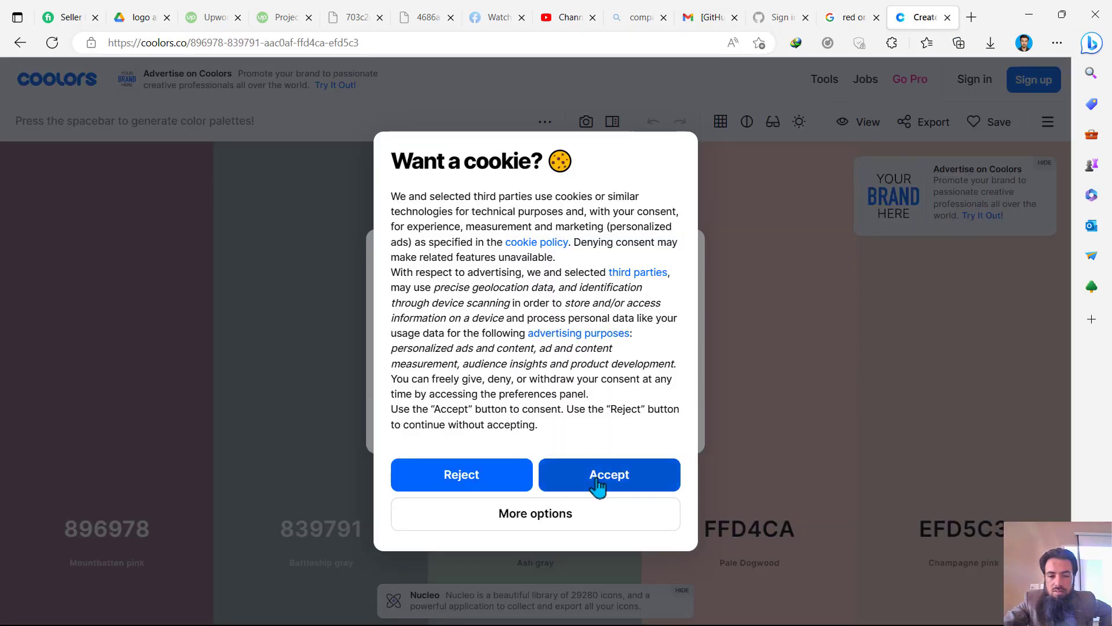
- Accept the Coolors cookies and dismiss the Hello! welcome dialog
{"action": "left_click", "coordinate": [596, 479]}
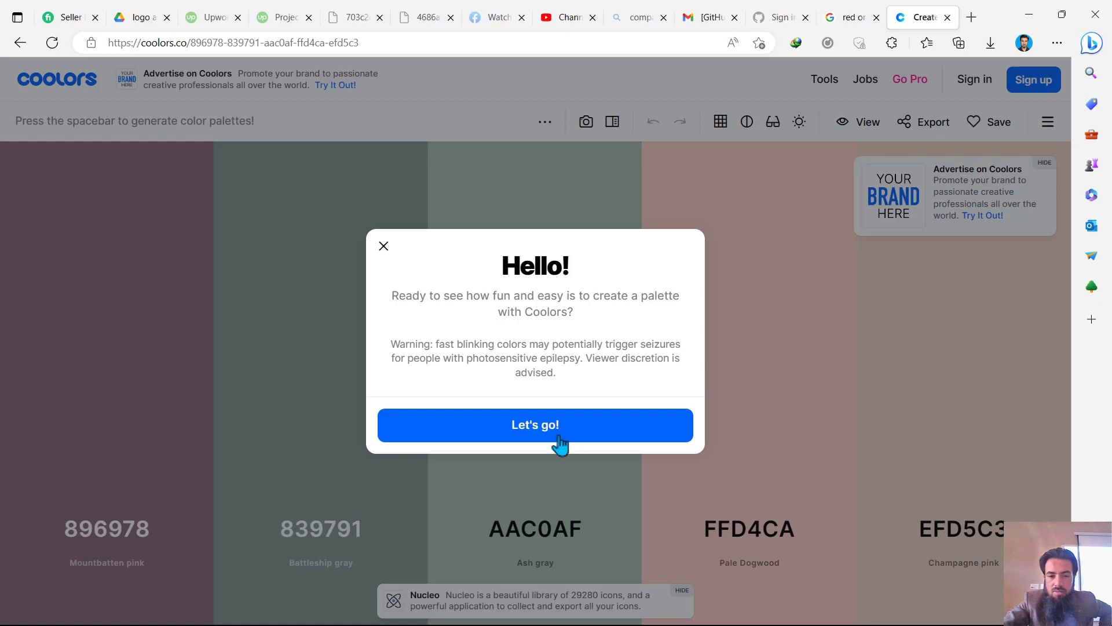
{"action": "left_click", "coordinate": [377, 249]}
{"action": "mouse_move", "coordinate": [556, 346]}
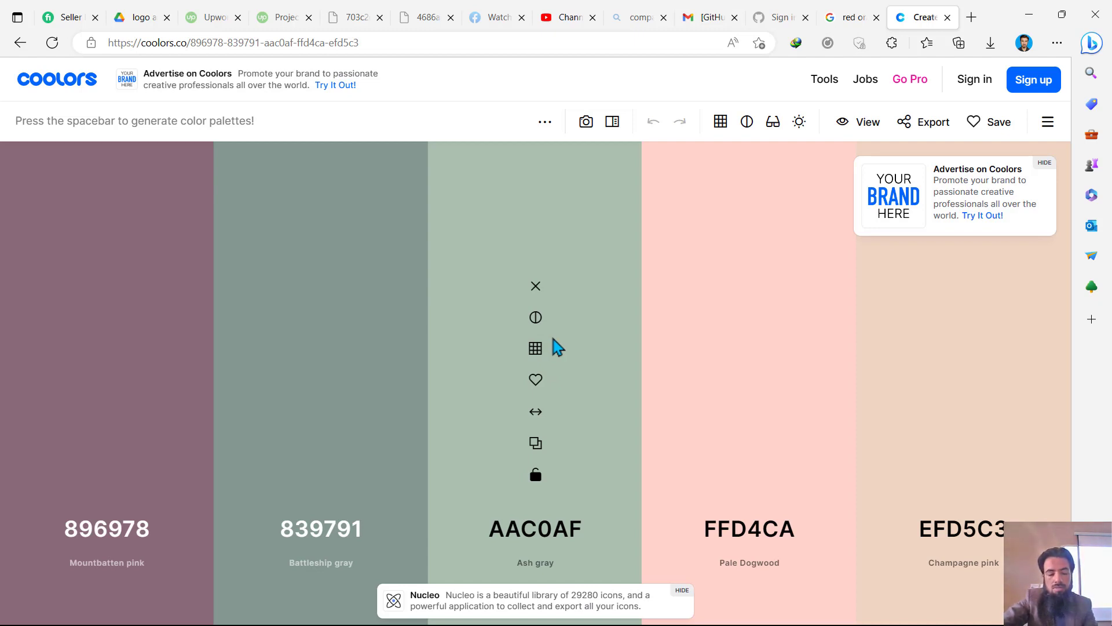
- Cycle through random Coolors palettes, looking for the green palette containing Office green 2A7221
{"action": "key", "text": "space"}
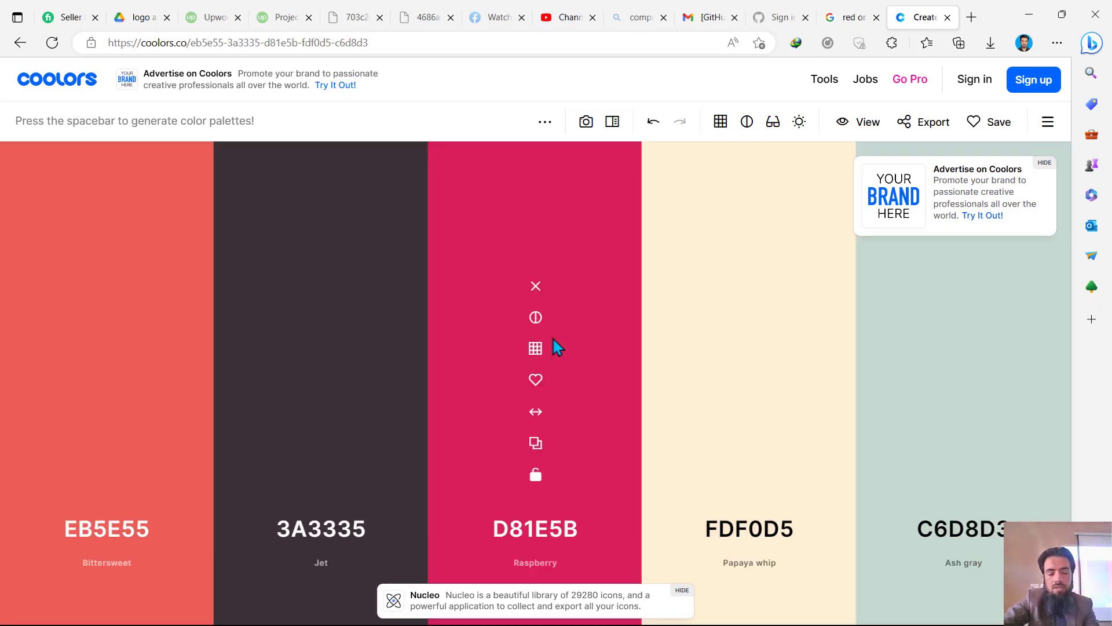
{"action": "key", "text": "space"}
{"action": "key", "text": "space"}
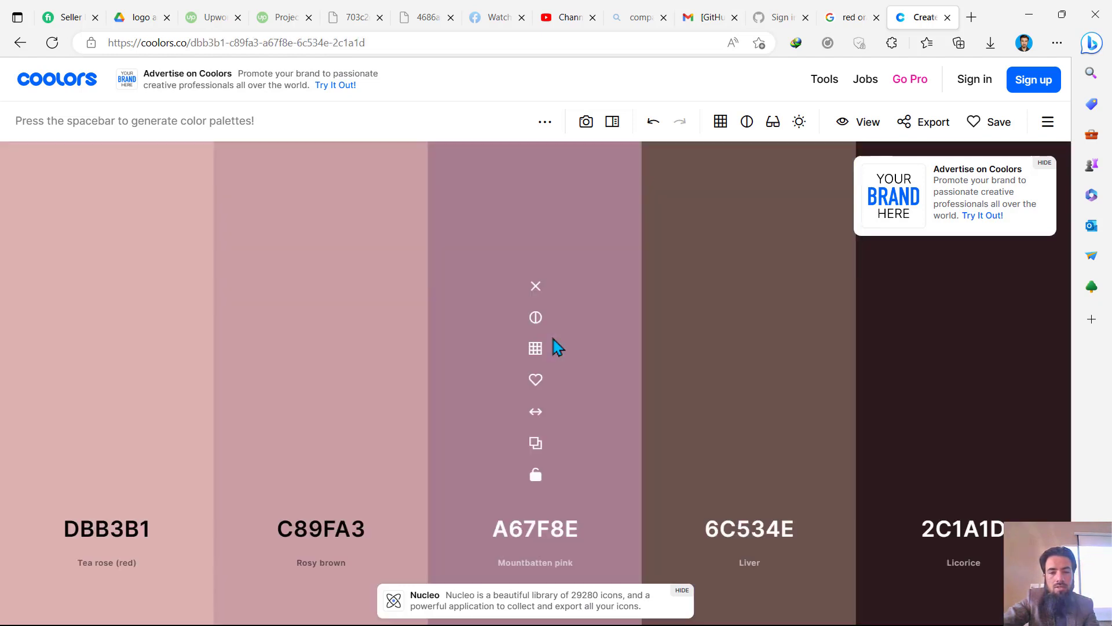
{"action": "key", "text": "space"}
{"action": "key", "text": "space"}
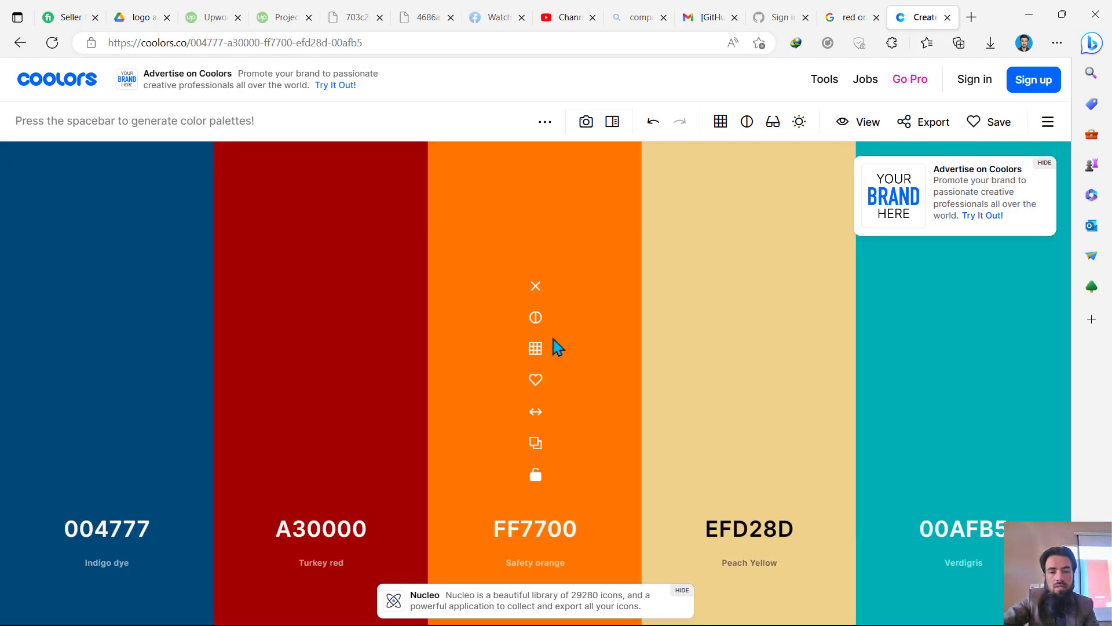
{"action": "key", "text": "space"}
{"action": "key", "text": "space"}
{"action": "key", "text": "space"}
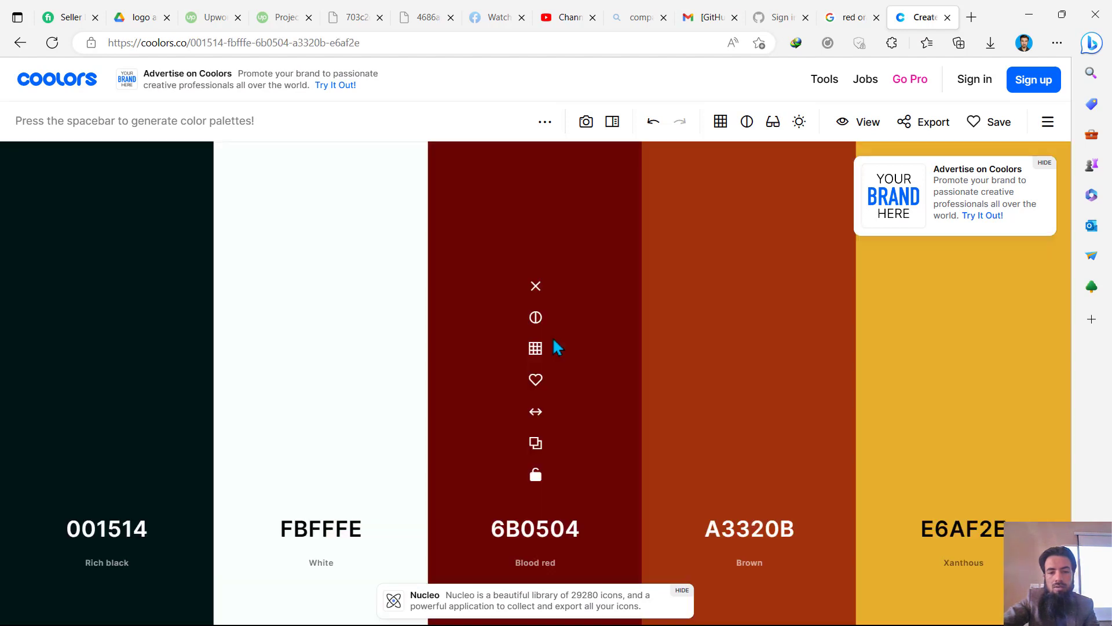
{"action": "key", "text": "space"}
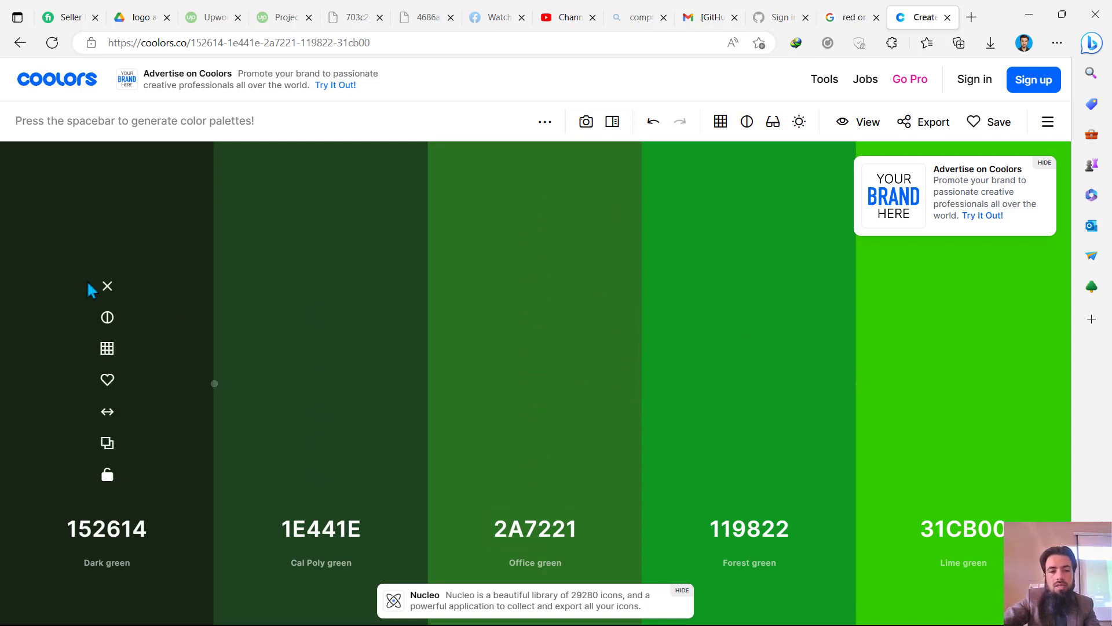
- Lock Office green 2A7221 and Air Force blue 658E9C, placing the blue beside the green
{"action": "left_click", "coordinate": [534, 481]}
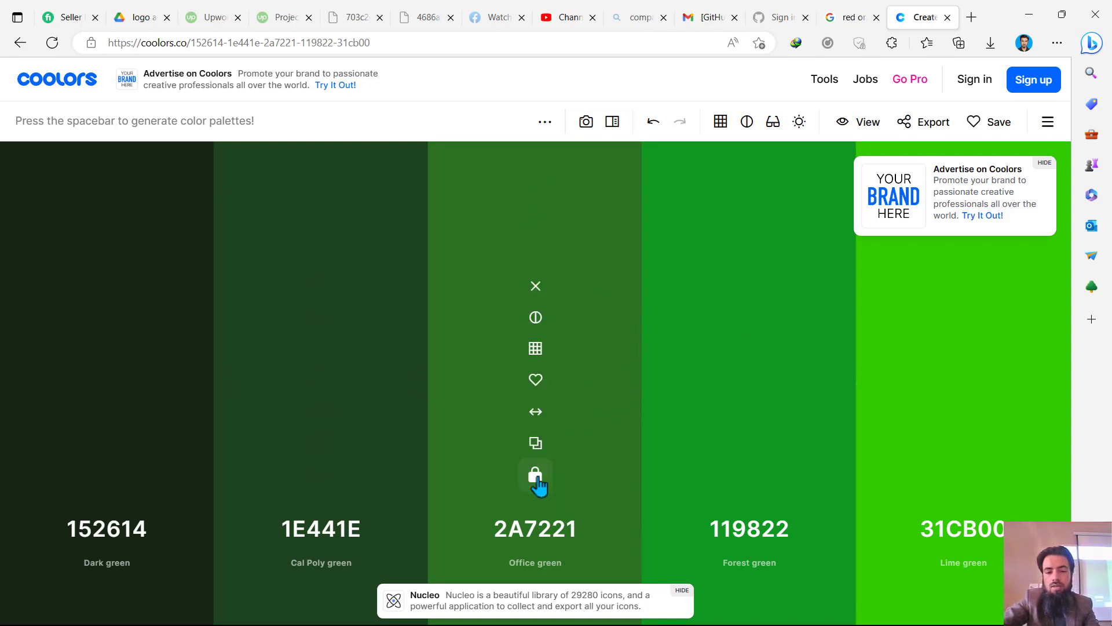
{"action": "key", "text": "space"}
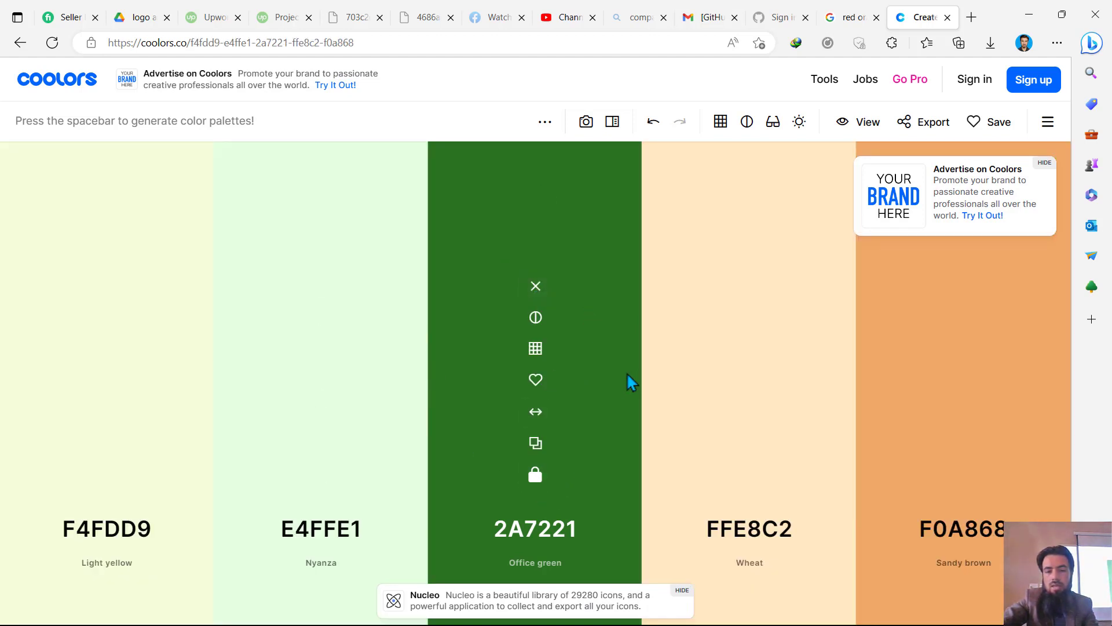
{"action": "mouse_move", "coordinate": [678, 379]}
{"action": "mouse_move", "coordinate": [642, 382]}
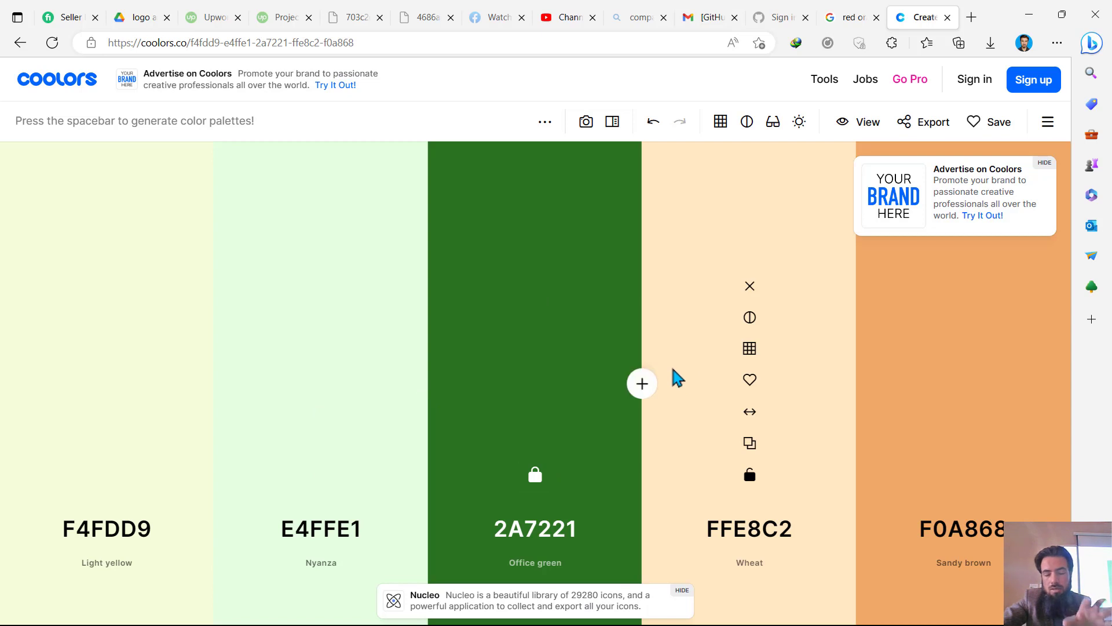
{"action": "key", "text": "space"}
{"action": "key", "text": "space"}
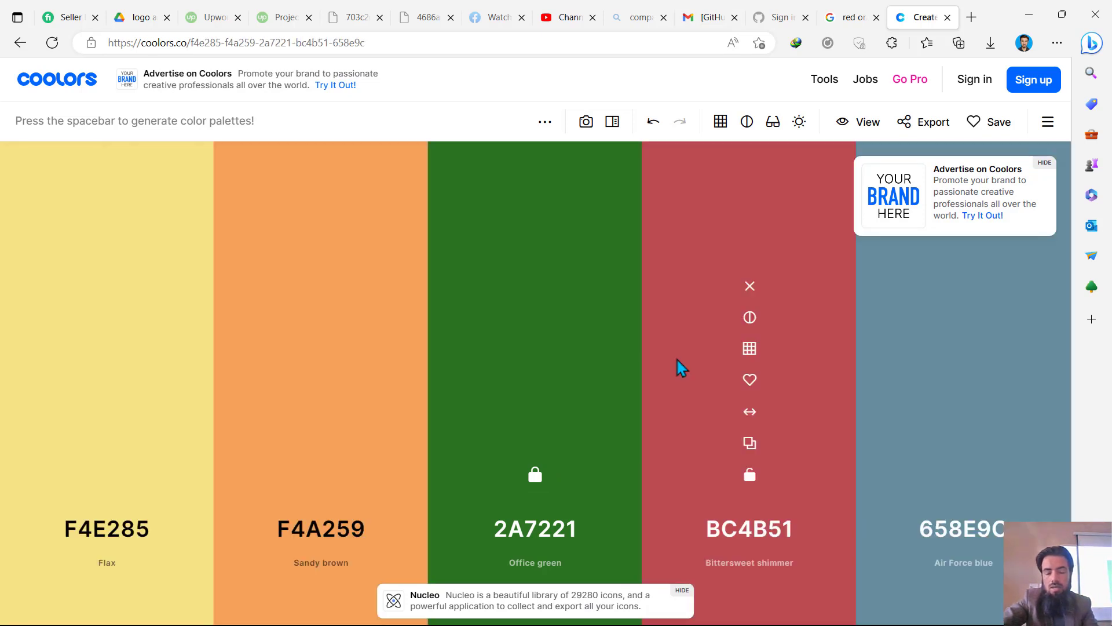
{"action": "mouse_move", "coordinate": [973, 495]}
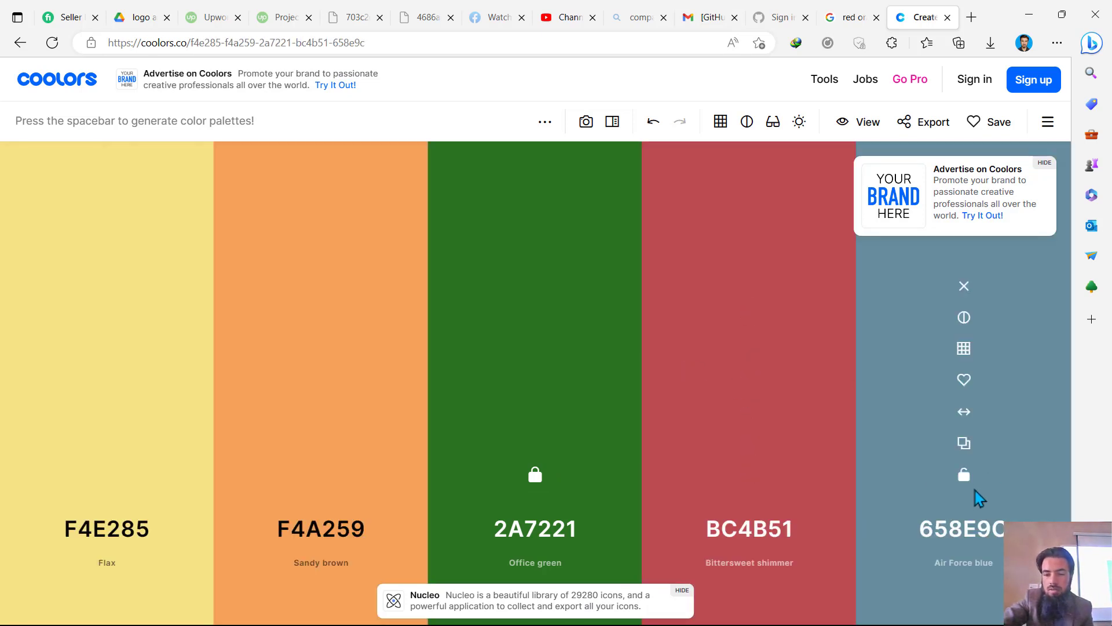
{"action": "left_click", "coordinate": [964, 476]}
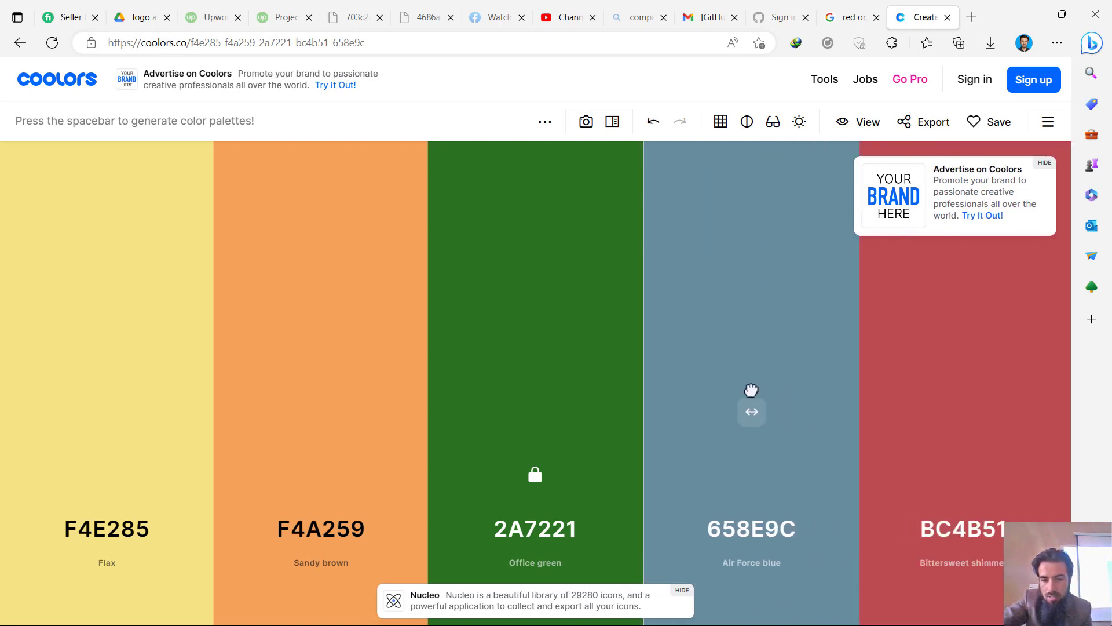
{"action": "left_click_drag", "start_coordinate": [966, 416], "coordinate": [750, 393]}
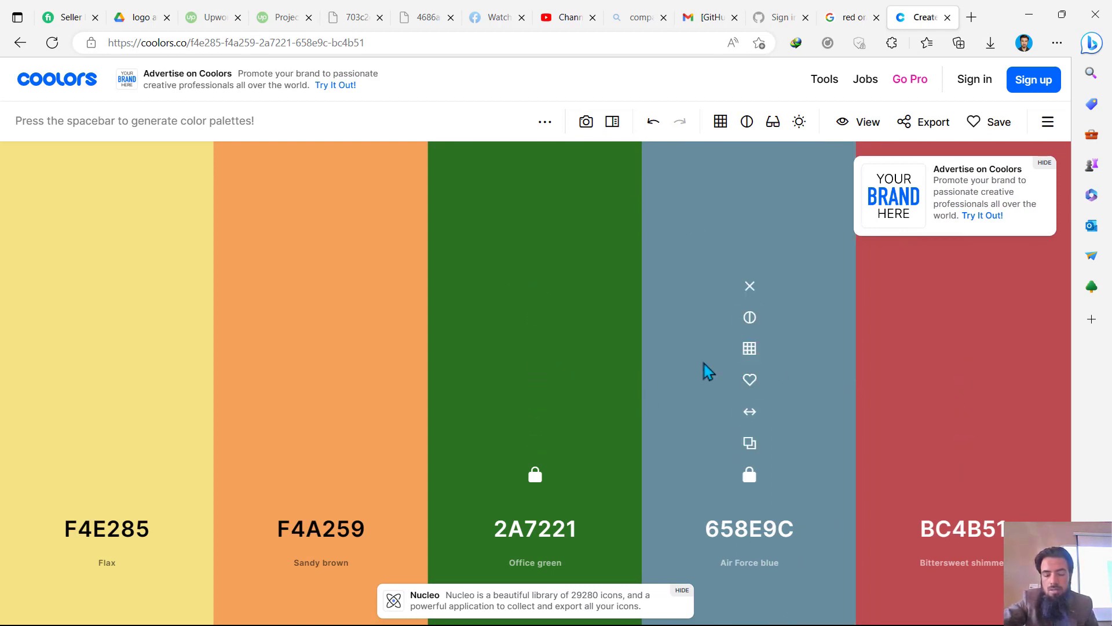
- Regenerate the unlocked colours and lock the Russian violet 231942 that appears
{"action": "key", "text": "space"}
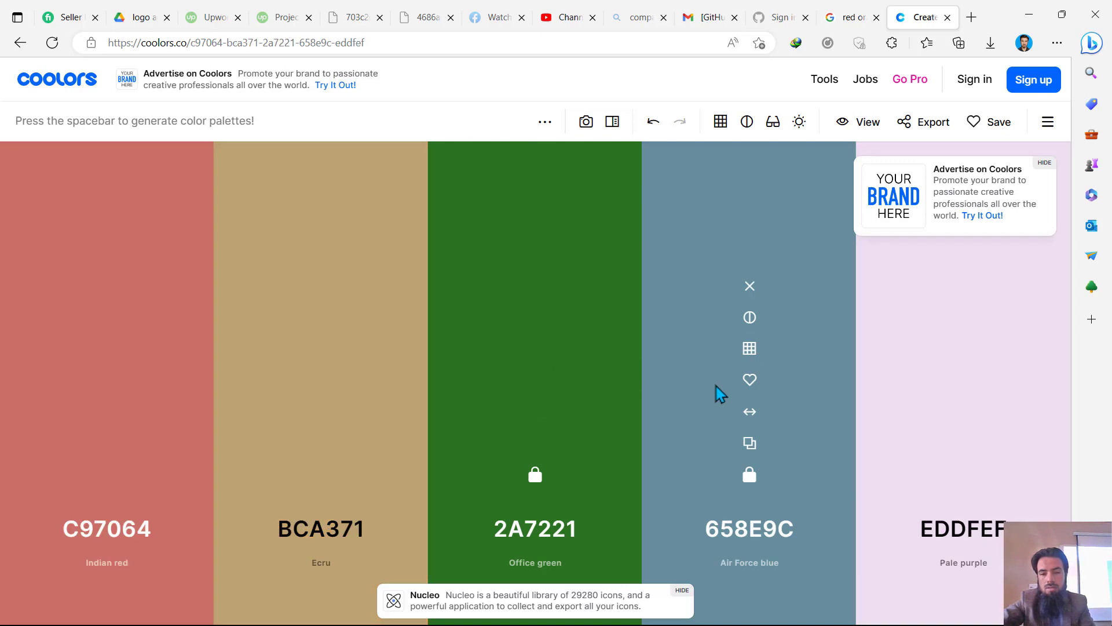
{"action": "key", "text": "space"}
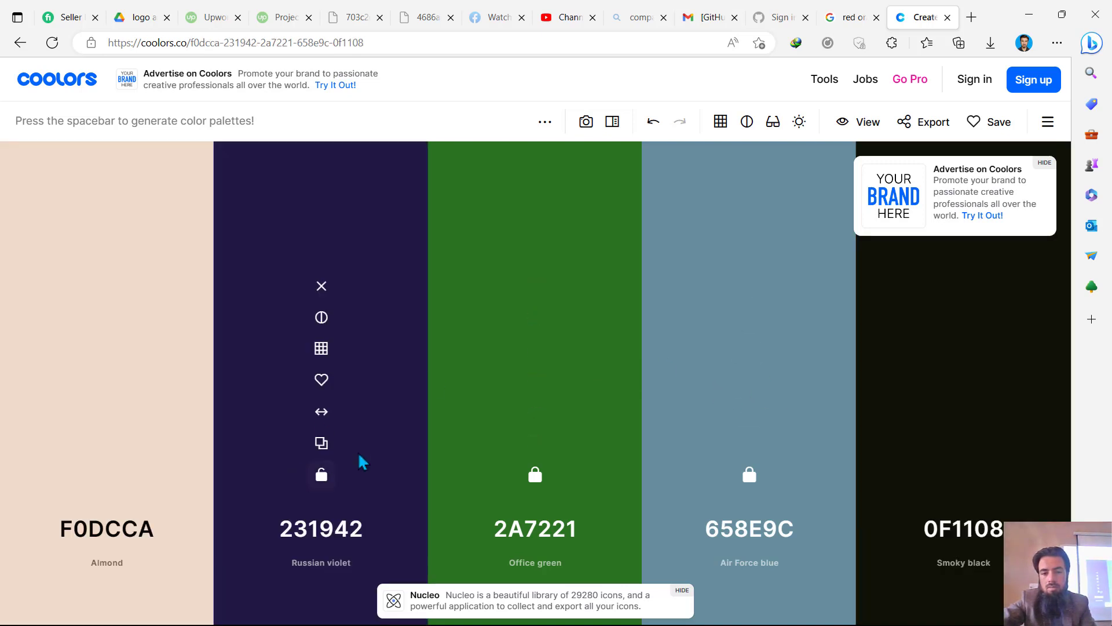
{"action": "mouse_move", "coordinate": [321, 391]}
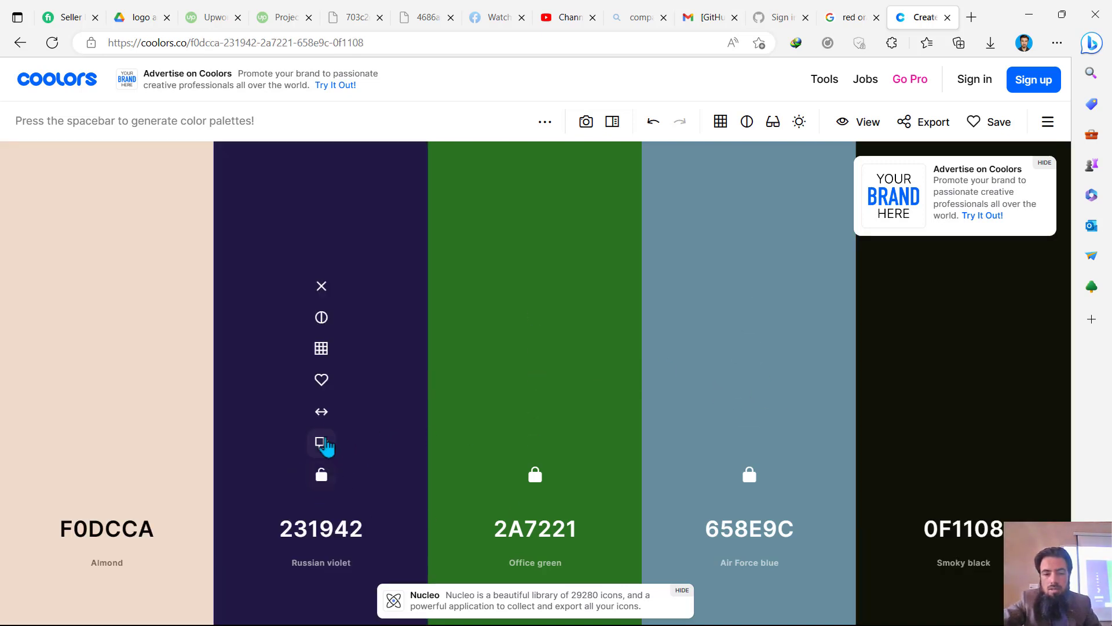
{"action": "left_click", "coordinate": [322, 475]}
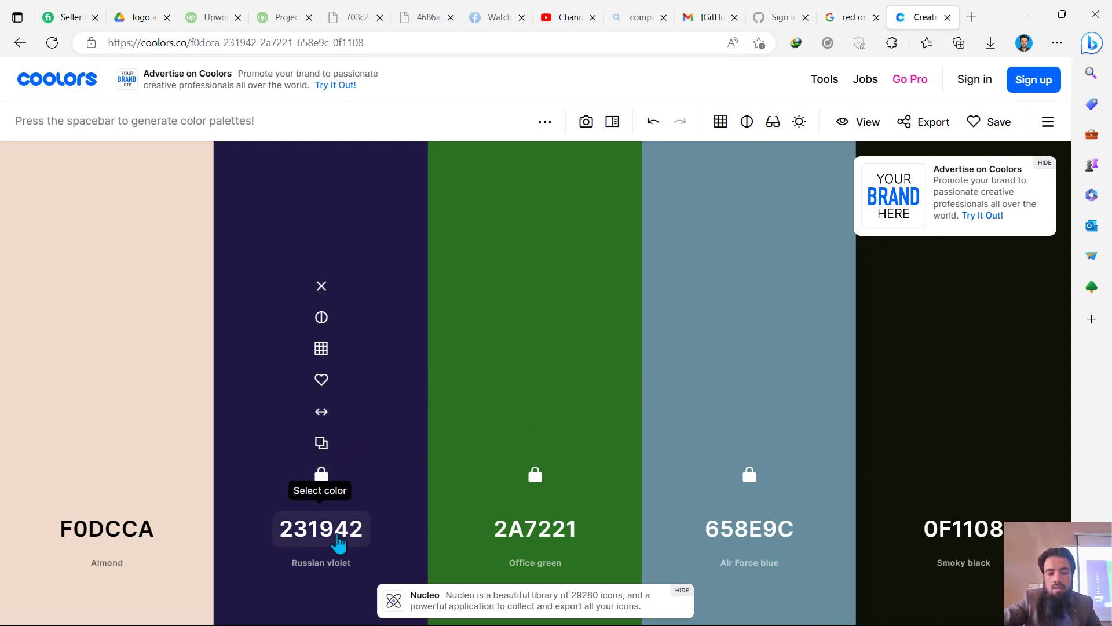
- Fill the left red square in Illustrator with violet #231942 from Coolors
{"action": "left_click", "coordinate": [340, 543]}
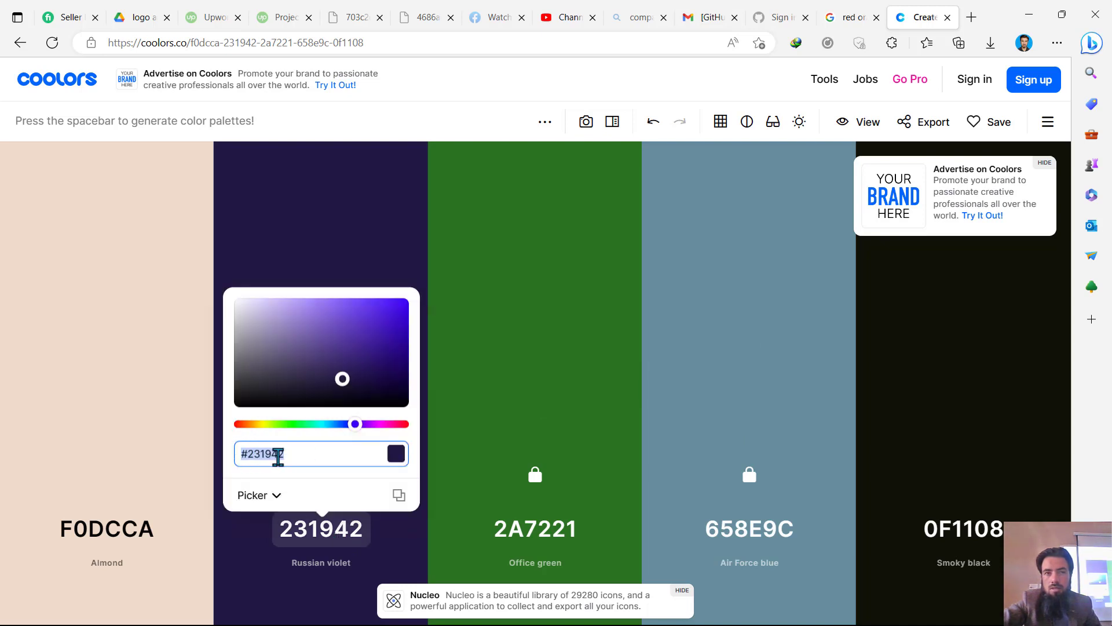
{"action": "key", "text": "super"}
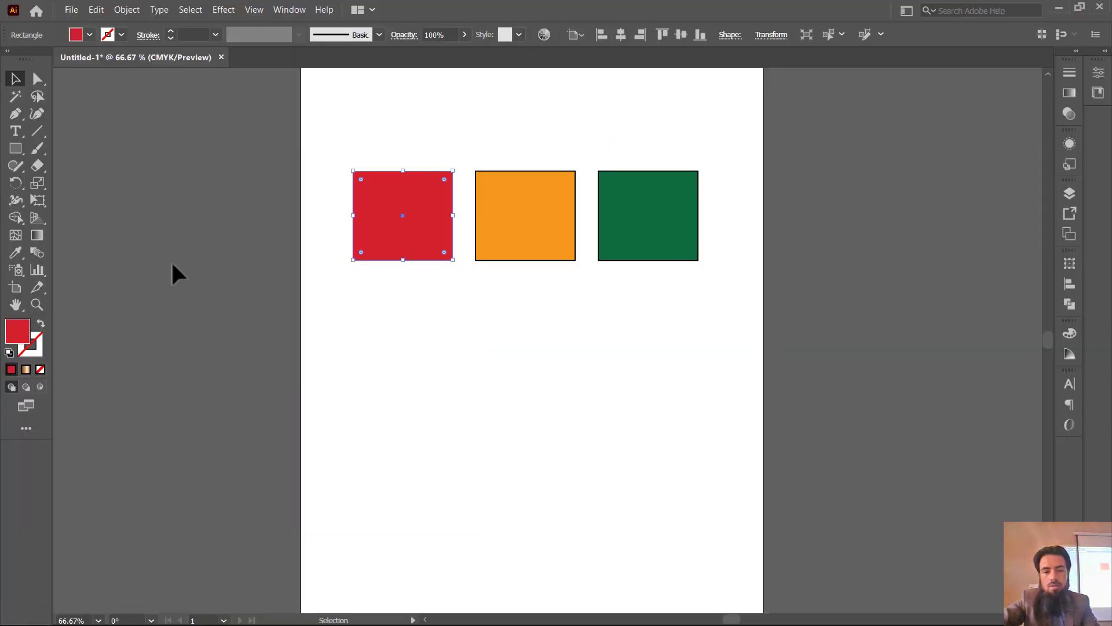
{"action": "double_click", "coordinate": [19, 342]}
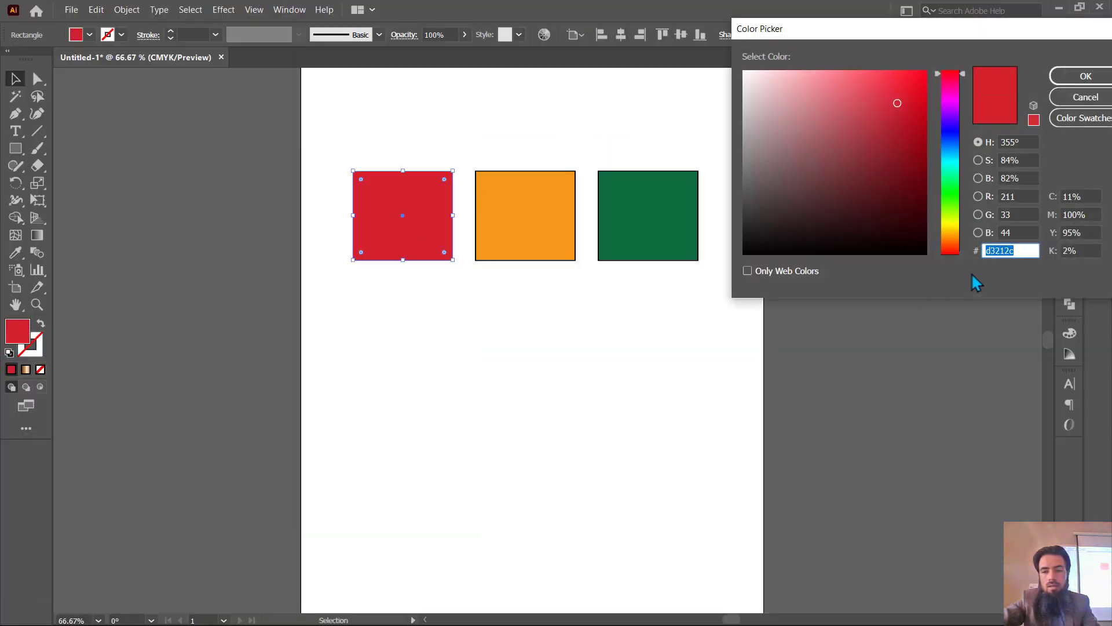
{"action": "type", "text": "#231942"}
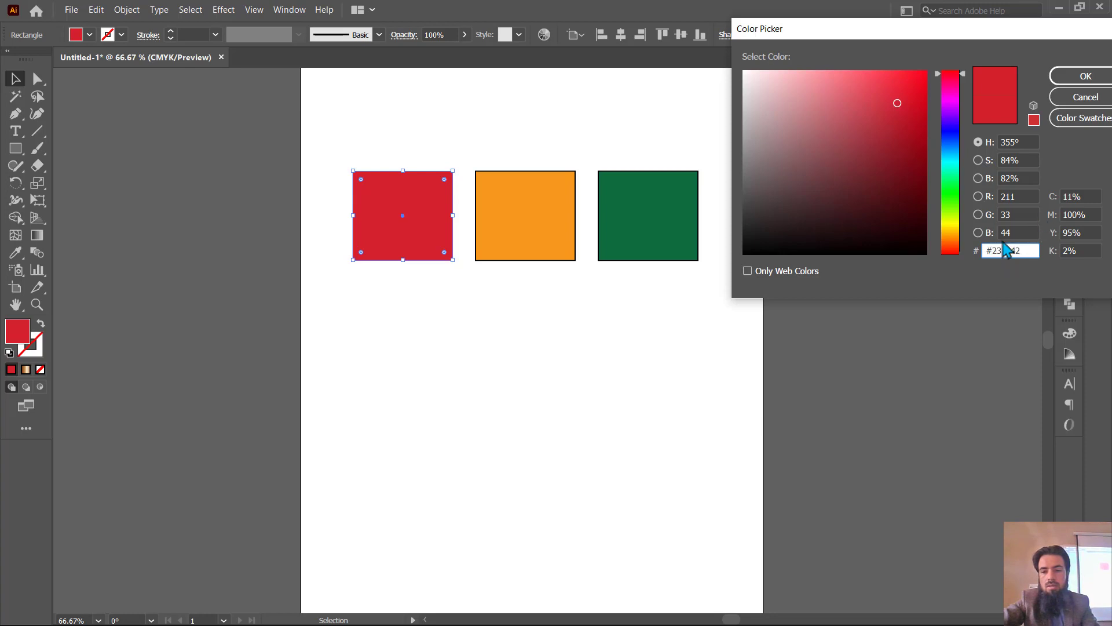
{"action": "left_click", "coordinate": [1083, 76]}
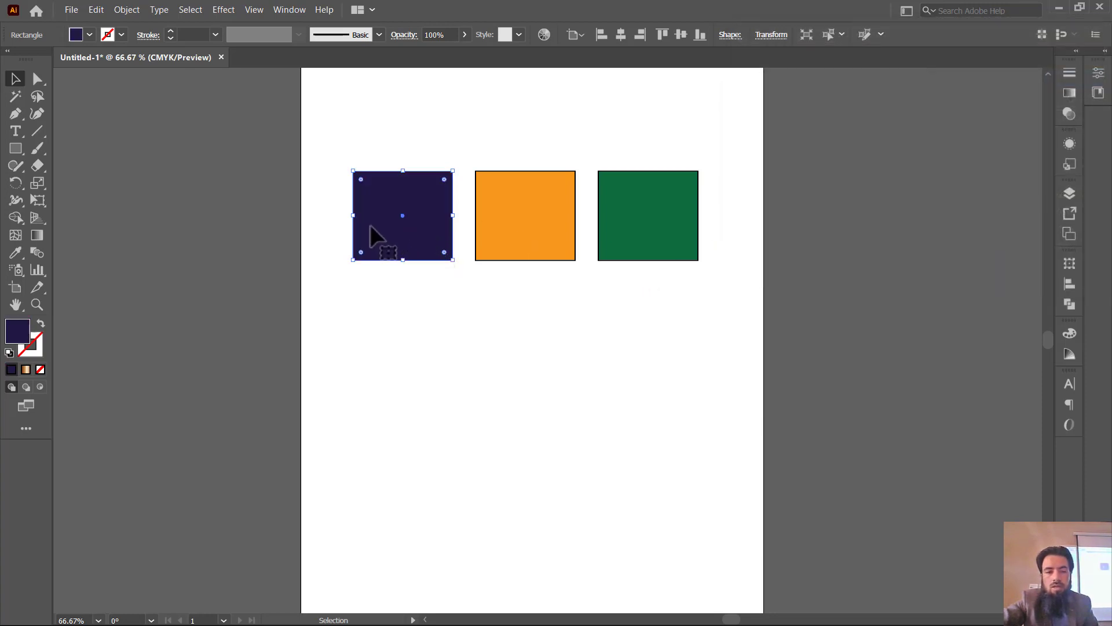
{"action": "left_click", "coordinate": [445, 313]}
{"action": "key", "text": "alt+Tab"}
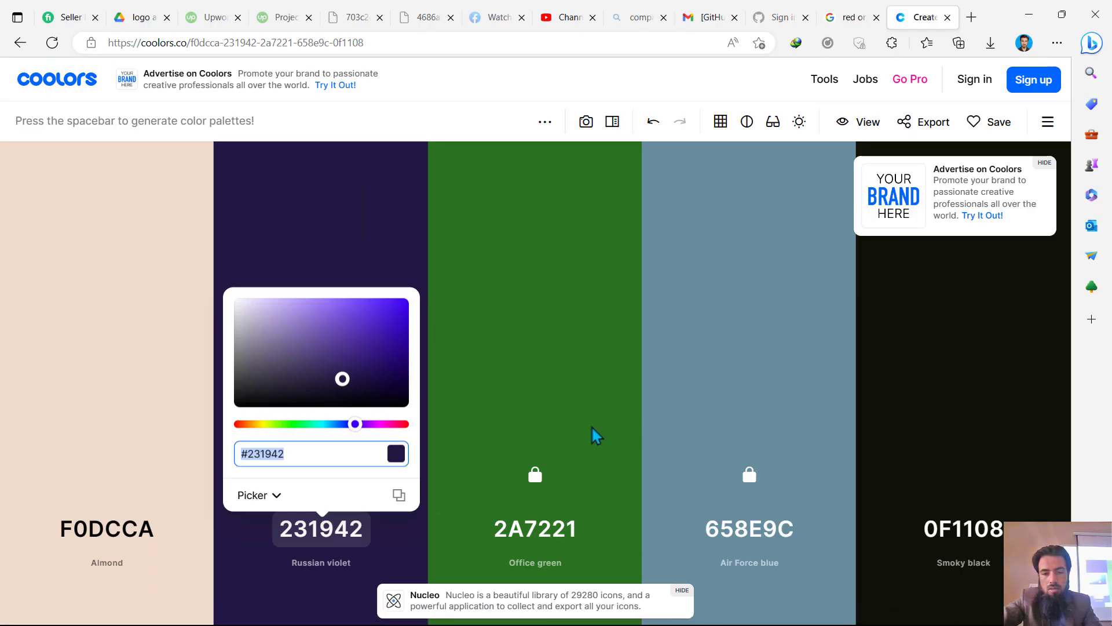
- Copy Office green 2A7221 from Coolors and fill the middle orange square with it
{"action": "left_click", "coordinate": [538, 524]}
{"action": "left_click", "coordinate": [543, 536]}
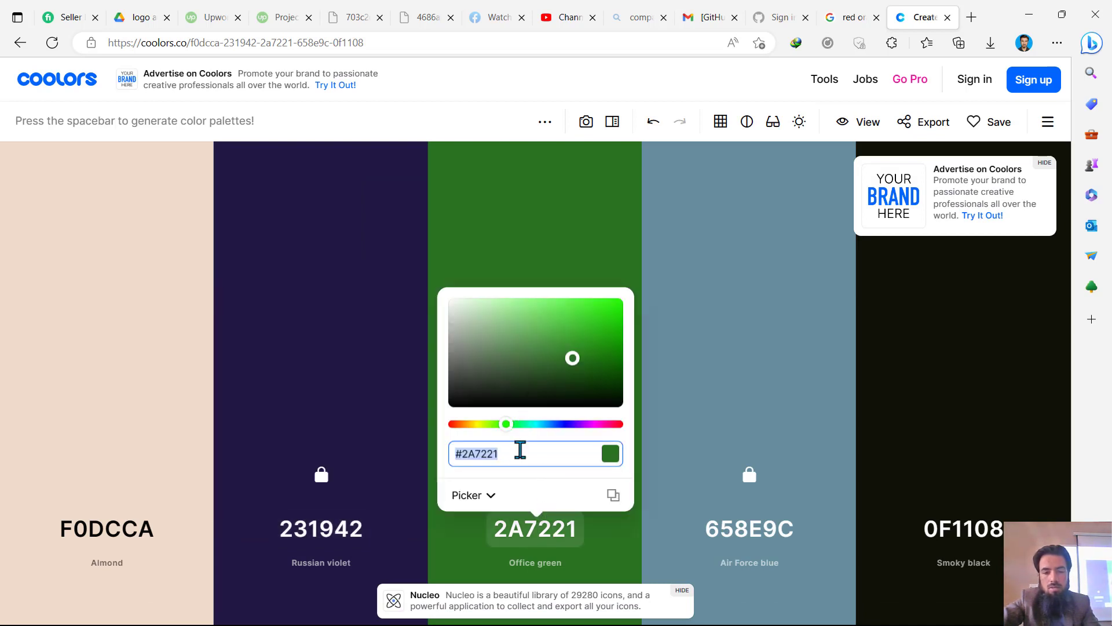
{"action": "key", "text": "super"}
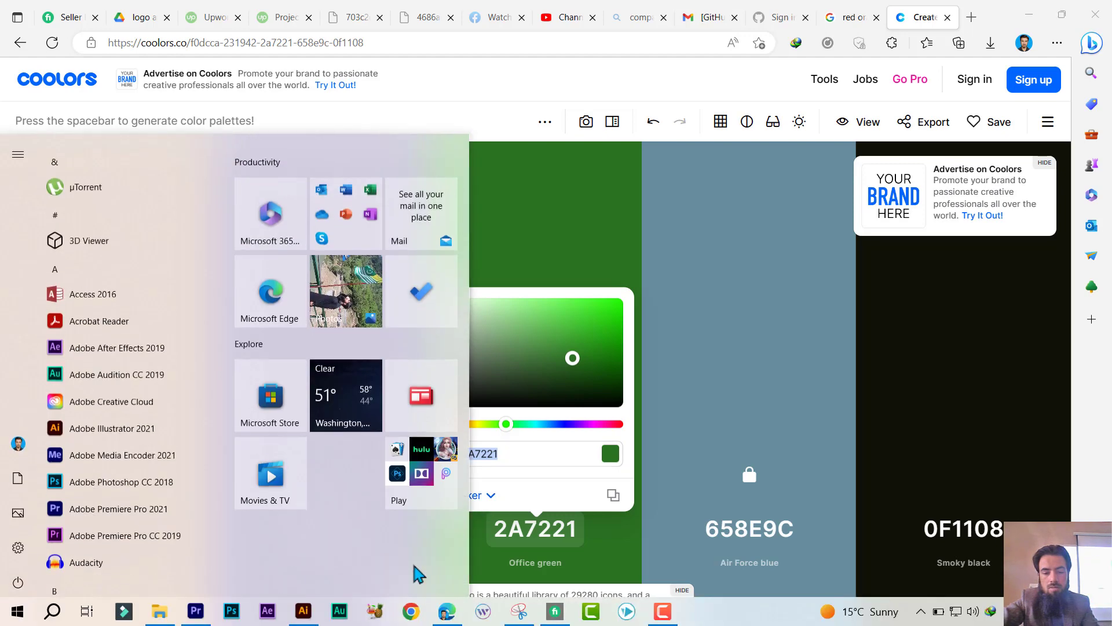
{"action": "left_click", "coordinate": [302, 613]}
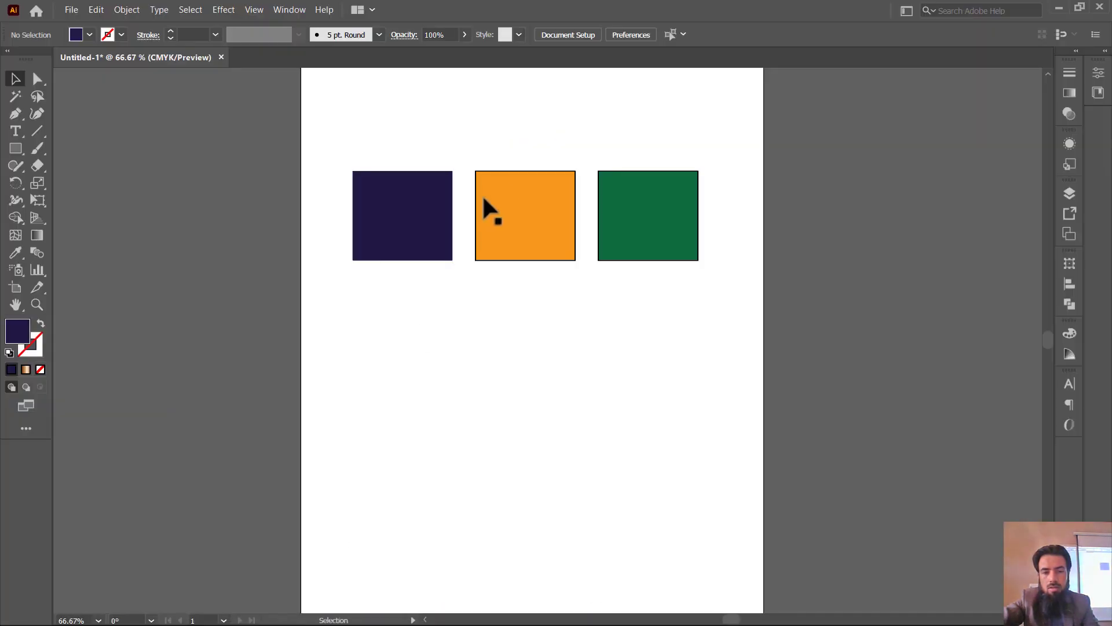
{"action": "left_click", "coordinate": [535, 191]}
{"action": "double_click", "coordinate": [17, 331]}
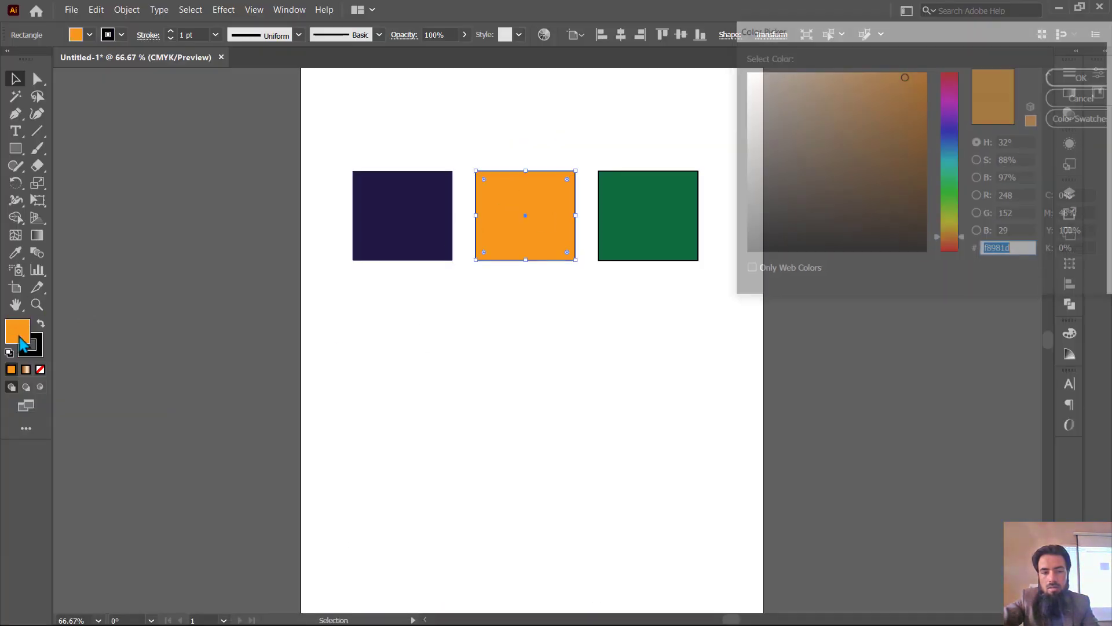
{"action": "type", "text": "#2A7221"}
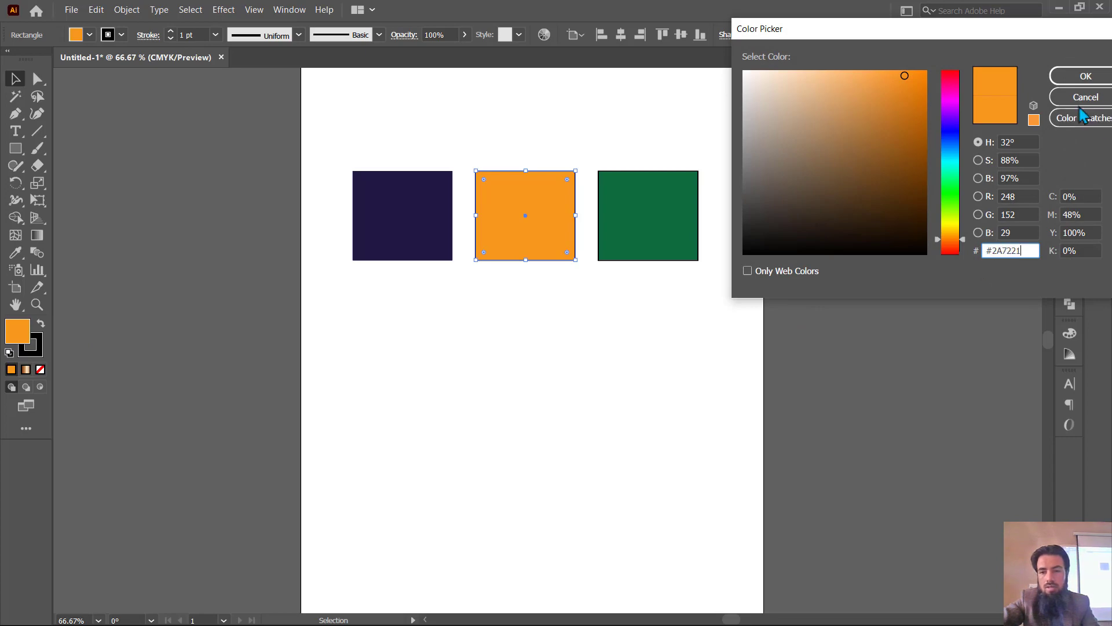
{"action": "left_click", "coordinate": [1086, 76]}
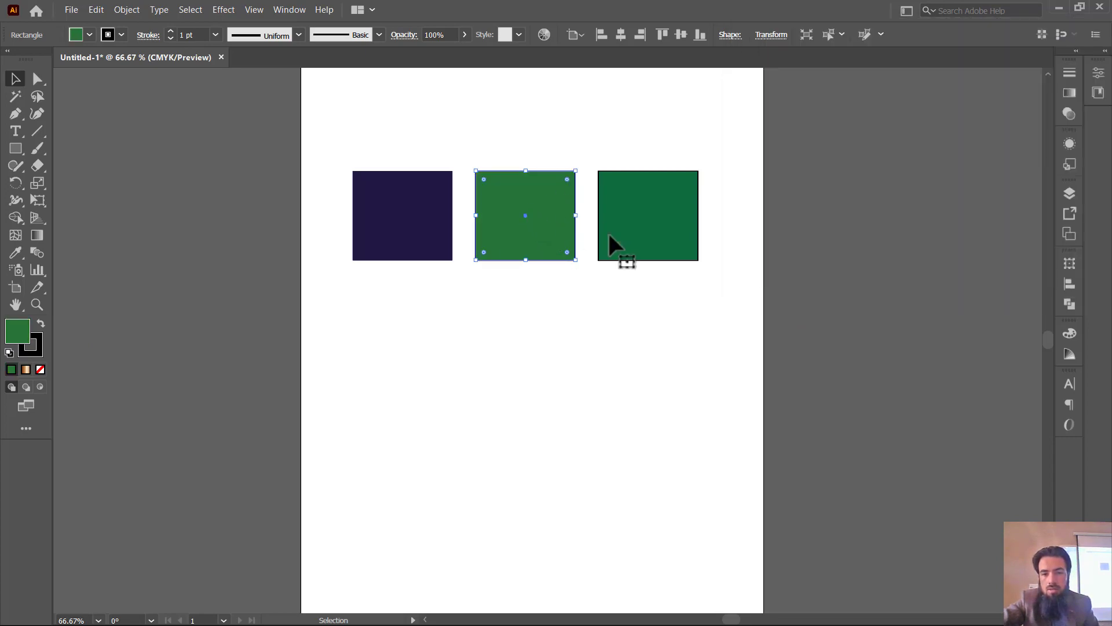
{"action": "left_click", "coordinate": [742, 314]}
{"action": "key", "text": "super"}
- Copy Air Force blue 658E9C from Coolors and fill the right square with it
{"action": "left_click", "coordinate": [446, 611]}
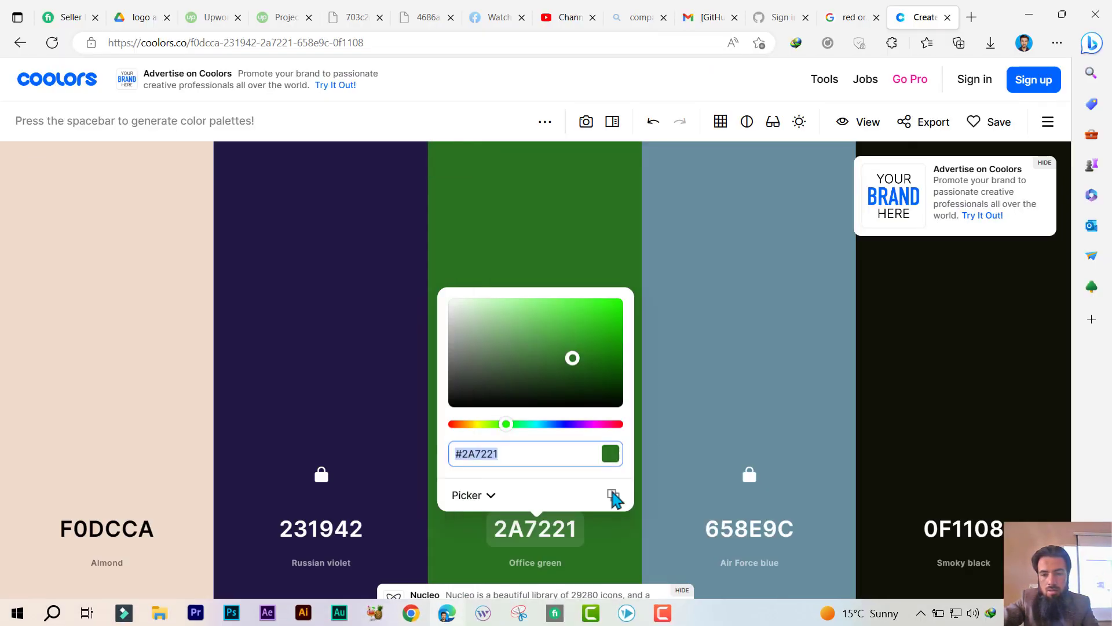
{"action": "left_click", "coordinate": [772, 534]}
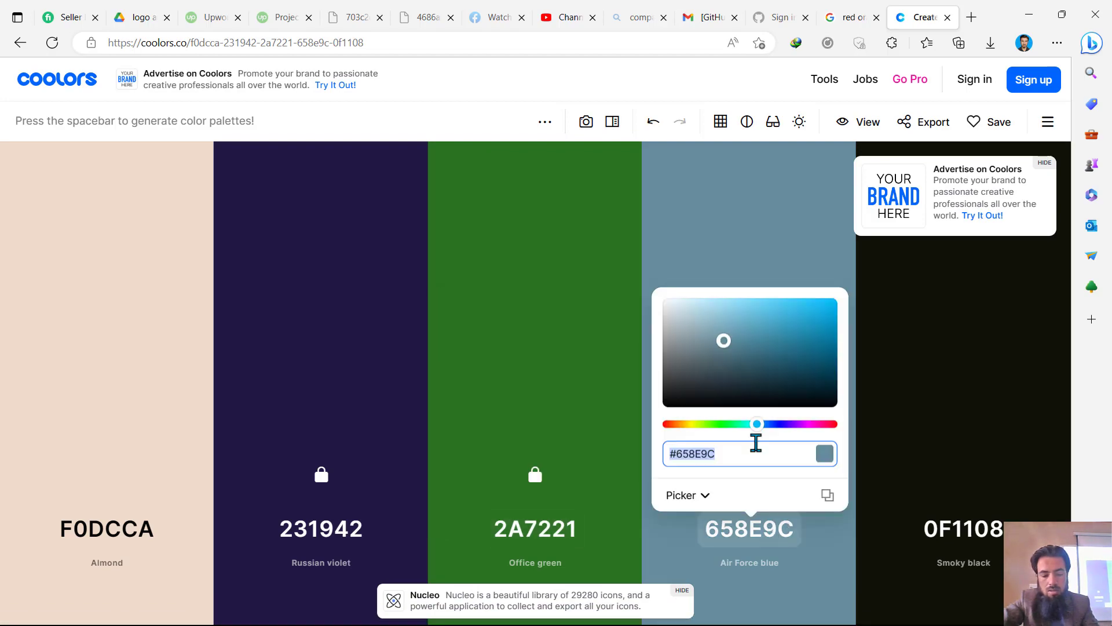
{"action": "key", "text": "ctrl+c"}
{"action": "key", "text": "alt+Tab"}
{"action": "key", "text": "ctrl+v"}
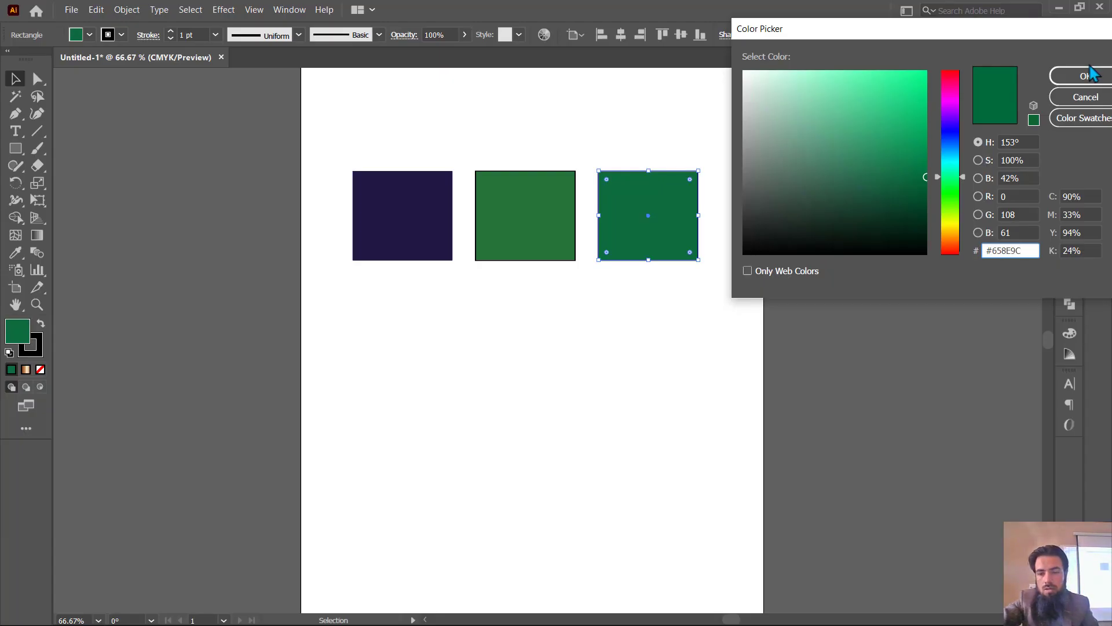
{"action": "left_click", "coordinate": [1092, 74]}
{"action": "left_click", "coordinate": [769, 156]}
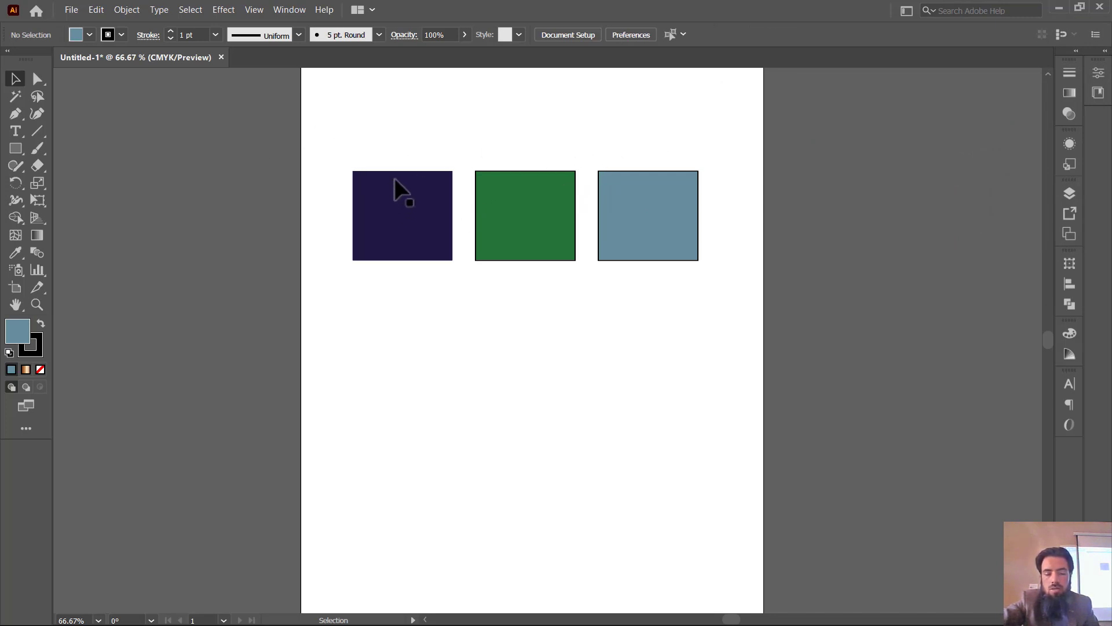
{"action": "key", "text": "super"}
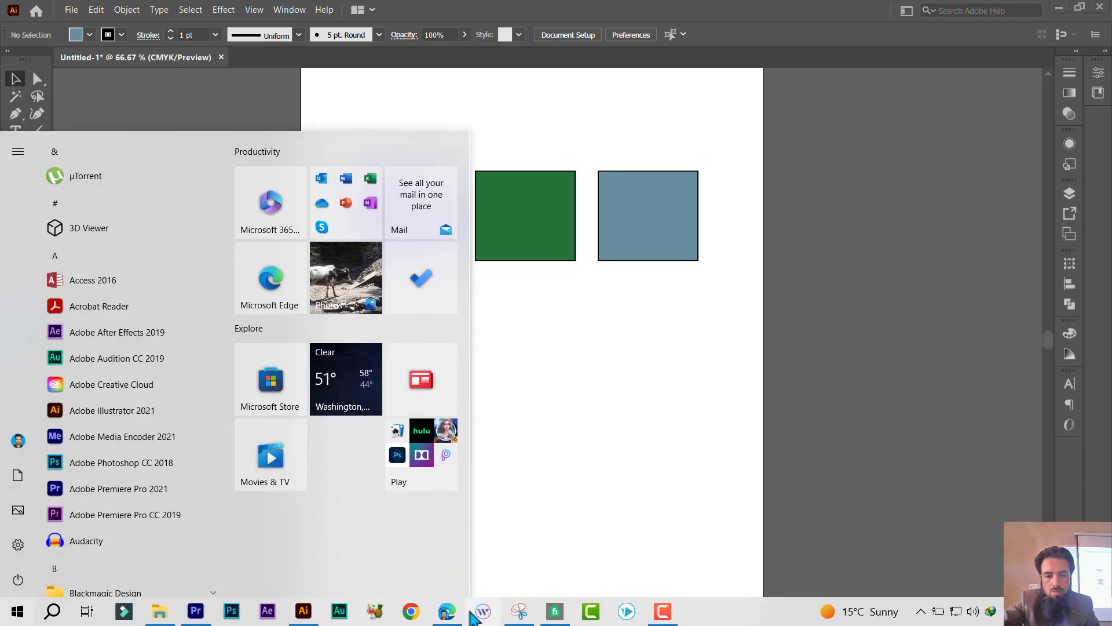
{"action": "left_click", "coordinate": [482, 614]}
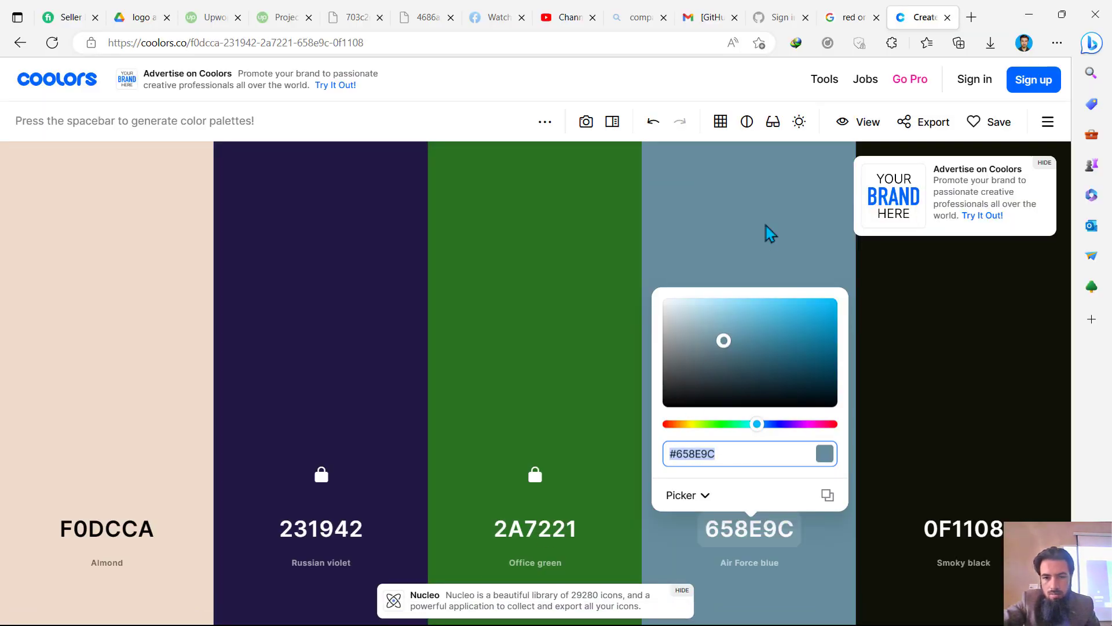
{"action": "left_click", "coordinate": [771, 234]}
{"action": "mouse_move", "coordinate": [531, 413]}
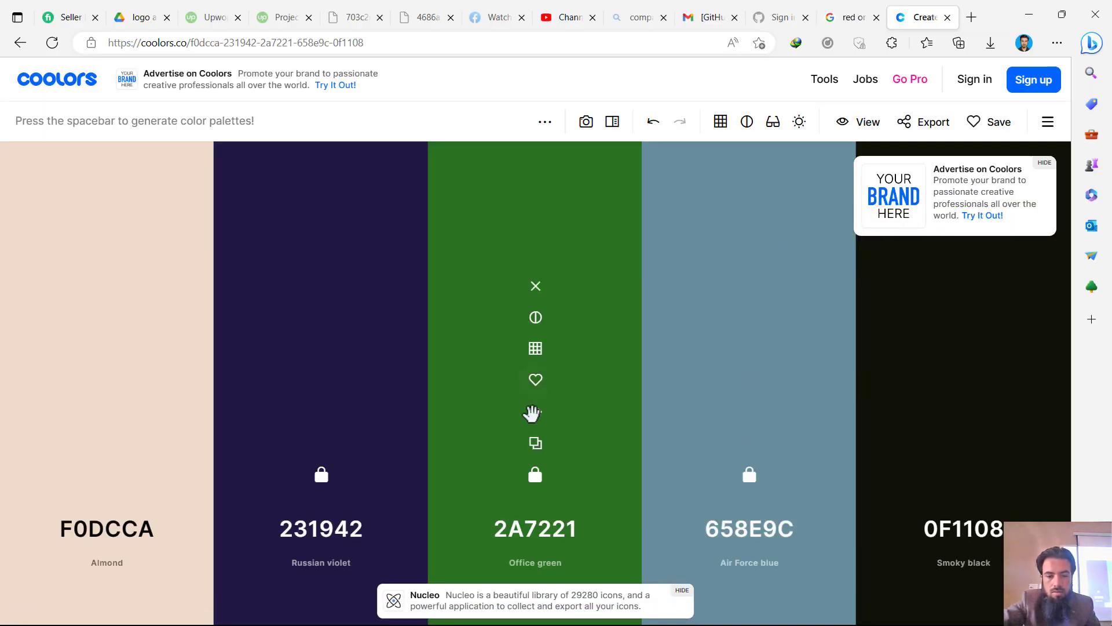